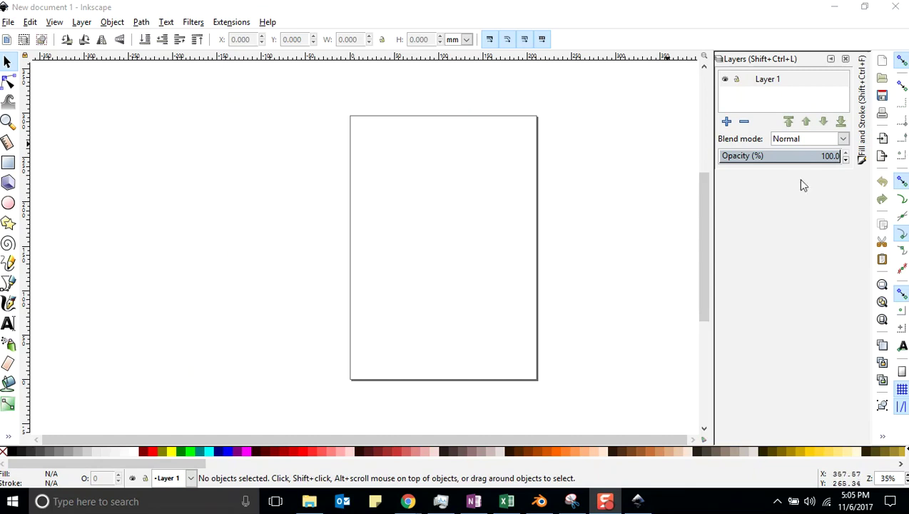
{"action": "scroll", "coordinate": [661, 247], "scroll_direction": "up", "scroll_amount": 1}
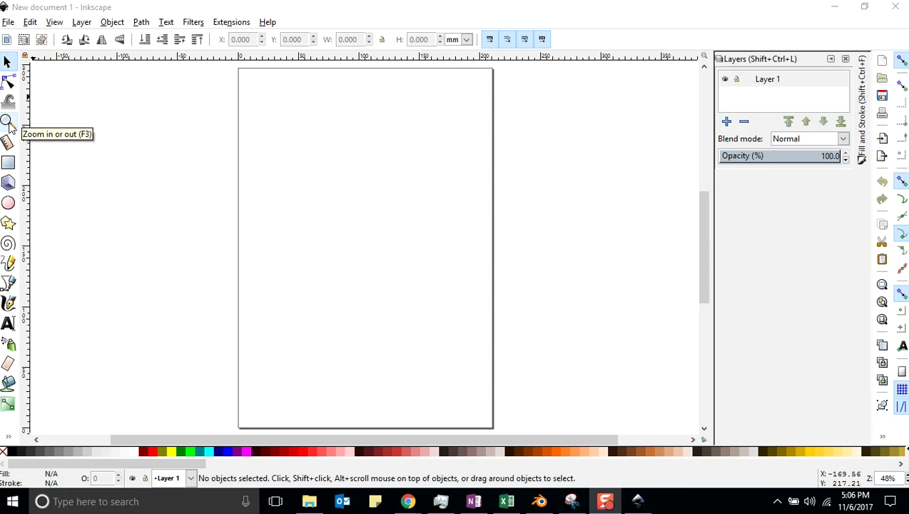
{"action": "left_click", "coordinate": [9, 184]}
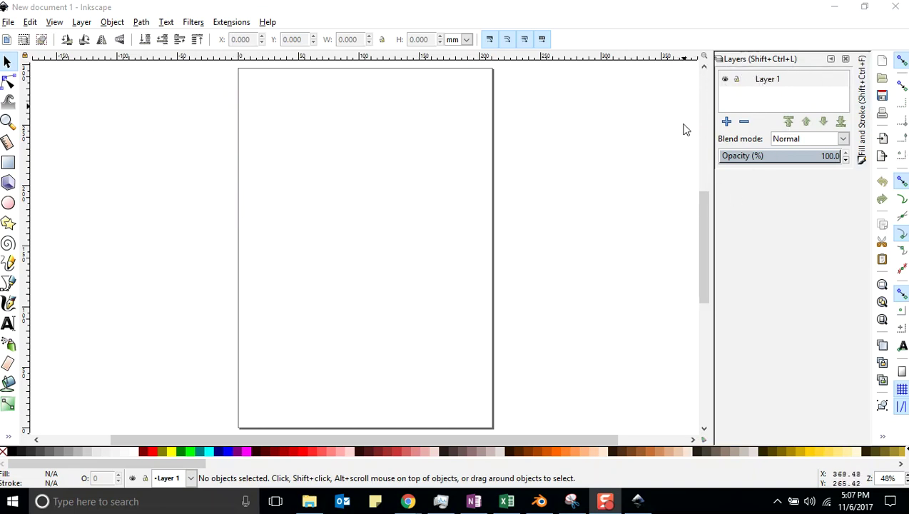
Show the Layers dialog, enlarge its layer list, and rename Layer 1 to "Background Color"
{"action": "left_click", "coordinate": [81, 23]}
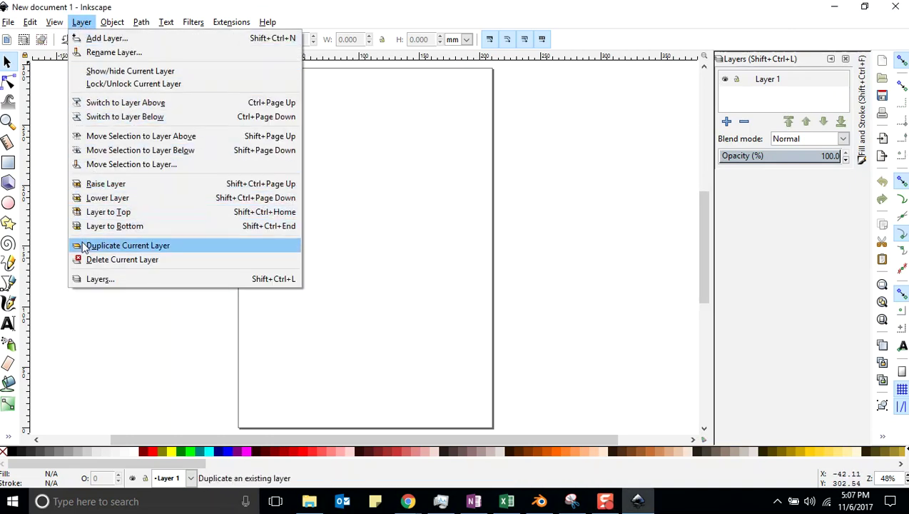
{"action": "left_click", "coordinate": [99, 279]}
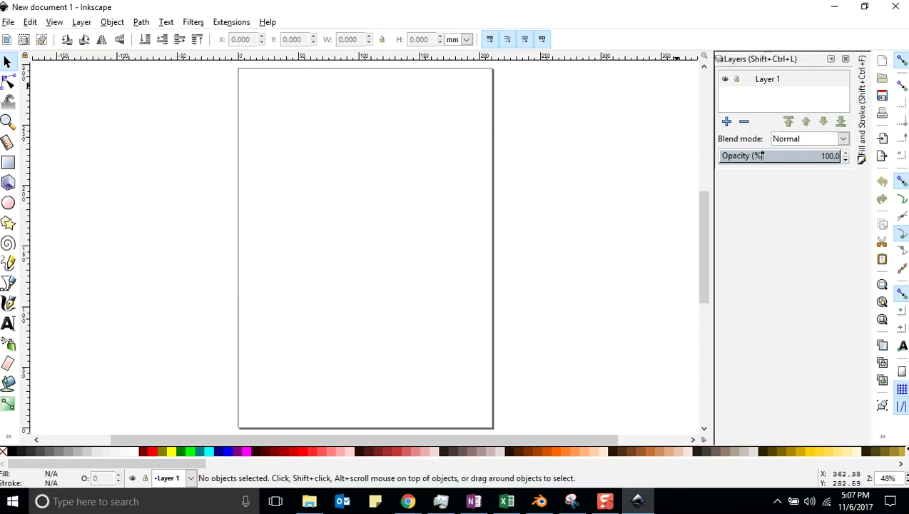
{"action": "left_click_drag", "start_coordinate": [760, 169], "coordinate": [769, 221]}
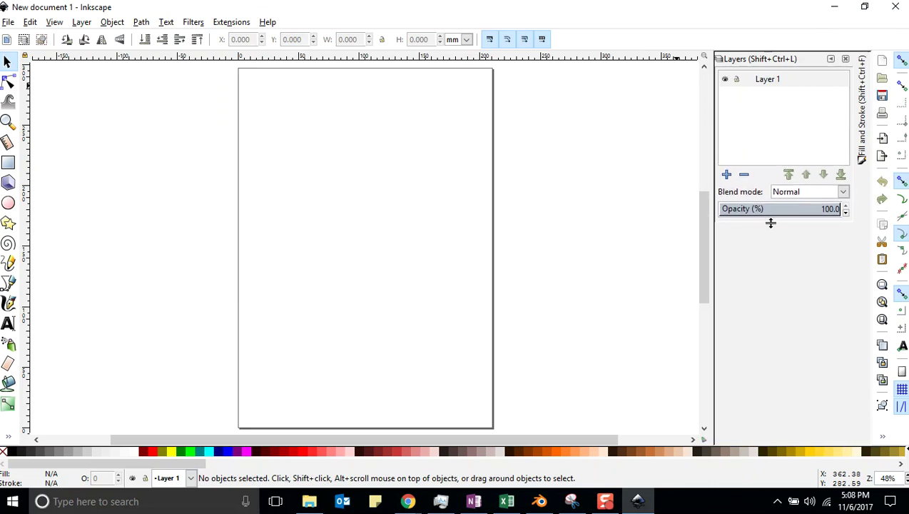
{"action": "left_click", "coordinate": [762, 79]}
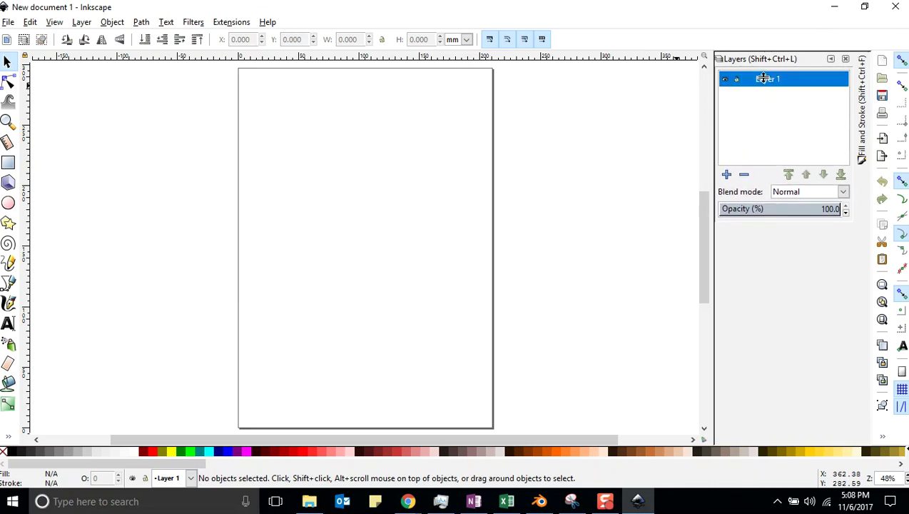
{"action": "left_click", "coordinate": [764, 79]}
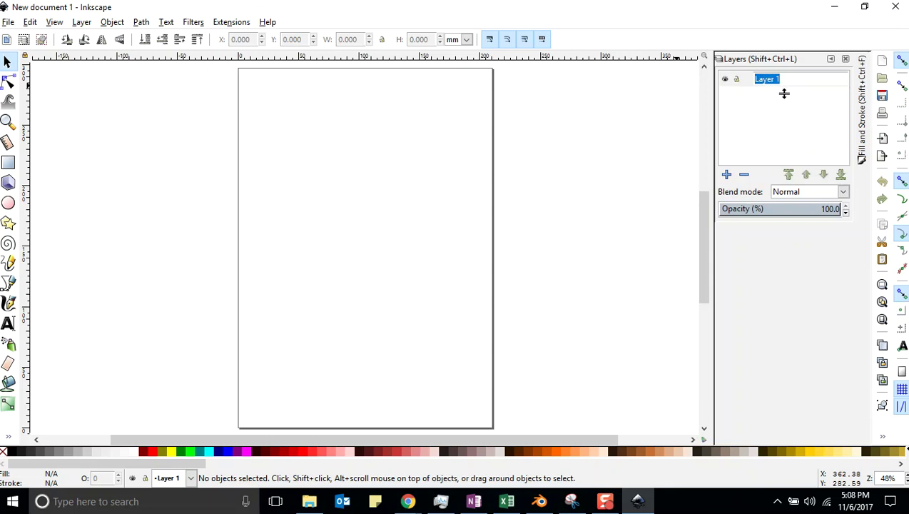
{"action": "type", "text": "Background Color"}
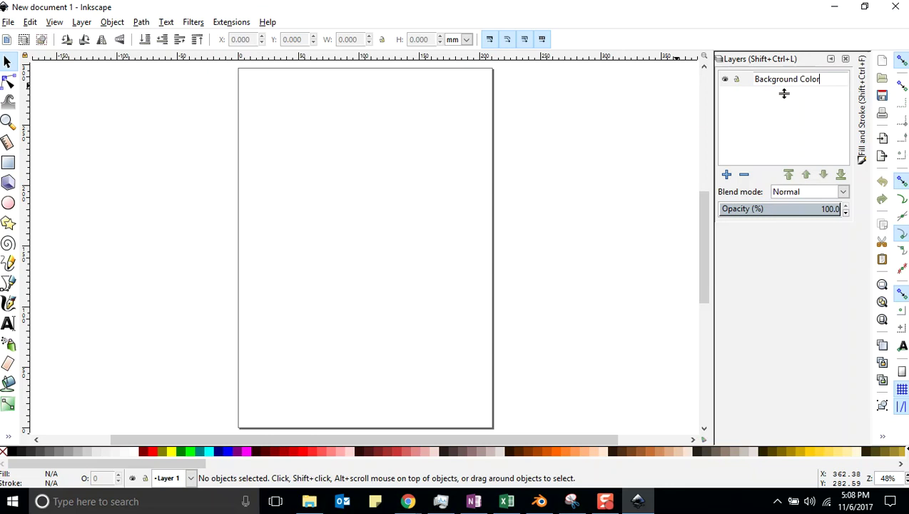
{"action": "key", "text": "Return"}
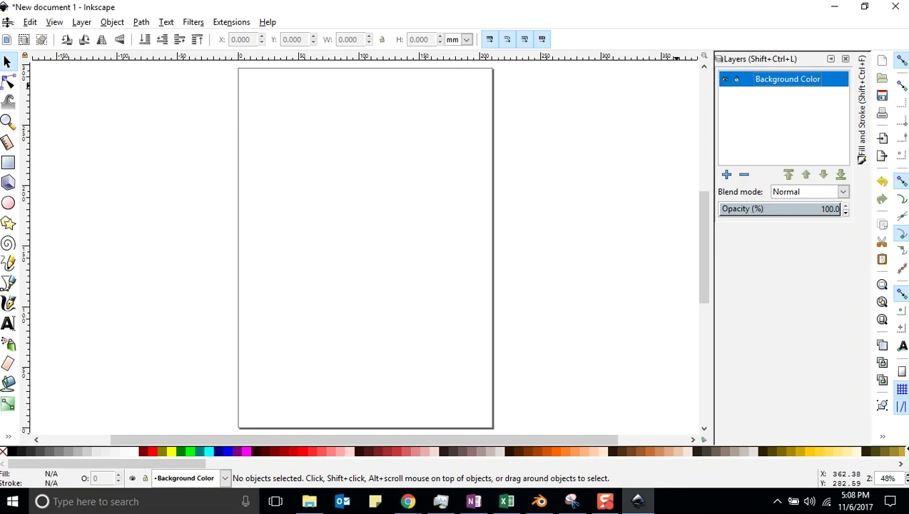
Save the document as an Inkscape SVG named "11-6-17 Project 1 Textbook Cover" in the Digital Arts folder
{"action": "left_click", "coordinate": [8, 22]}
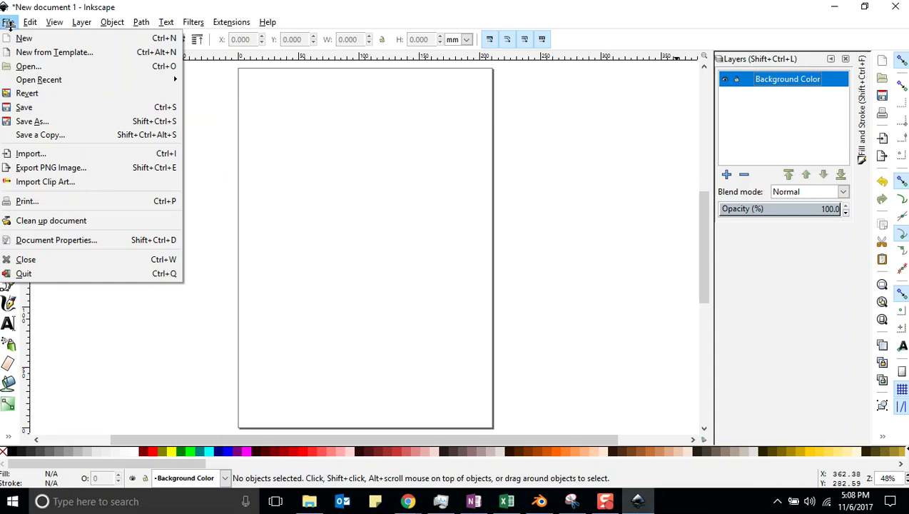
{"action": "left_click", "coordinate": [26, 121]}
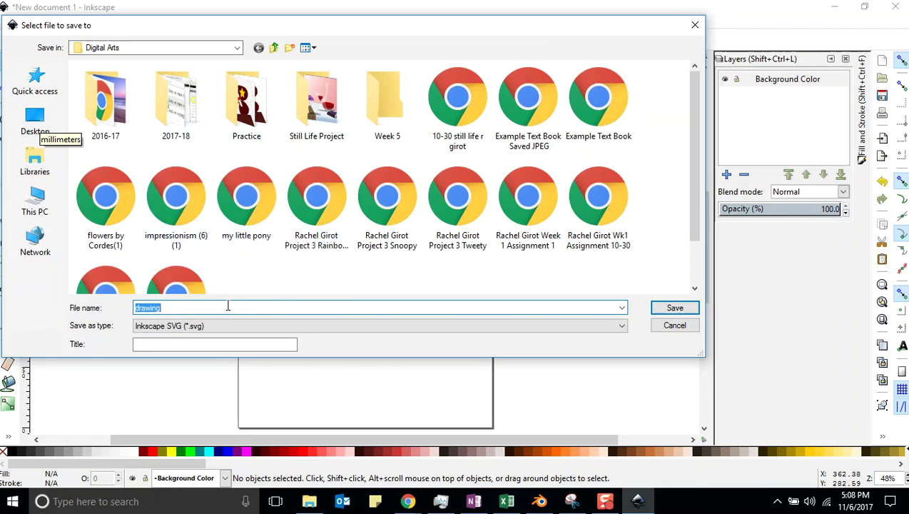
{"action": "type", "text": "11-6-17 Project "}
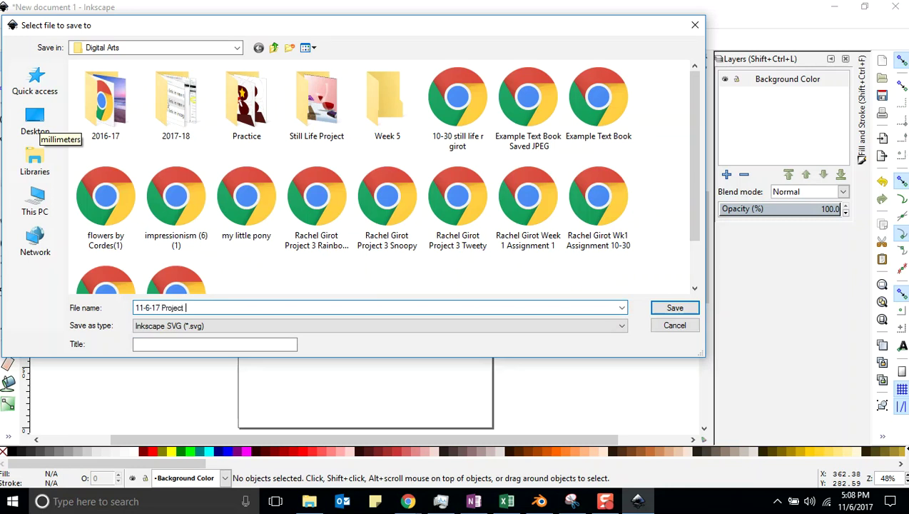
{"action": "type", "text": "1 Textb"}
{"action": "type", "text": "ook Cover"}
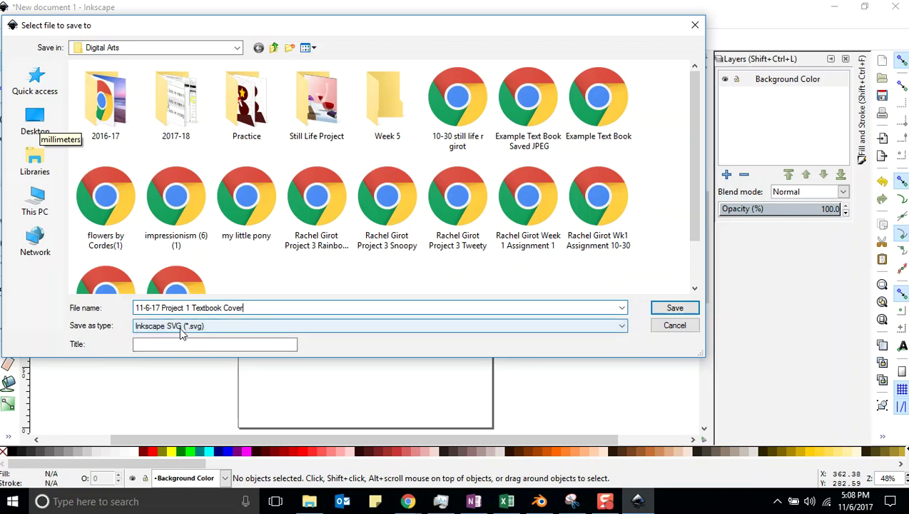
{"action": "left_click", "coordinate": [669, 307]}
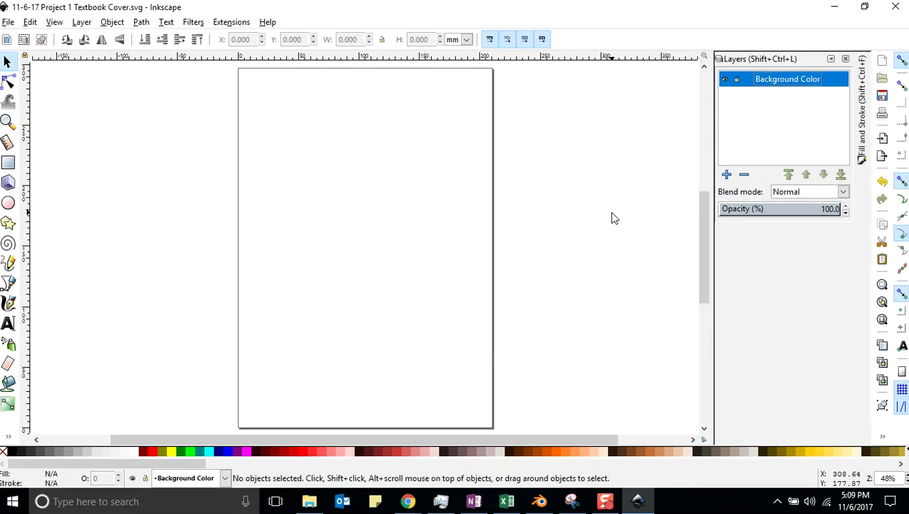
Lock the Background Color layer after toggling its visibility off and on, and save the document
{"action": "left_click", "coordinate": [725, 81]}
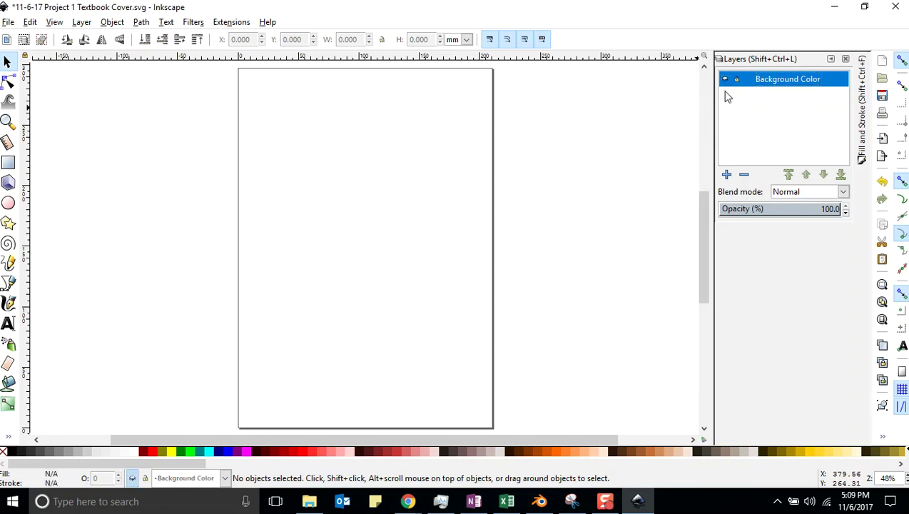
{"action": "left_click", "coordinate": [726, 80]}
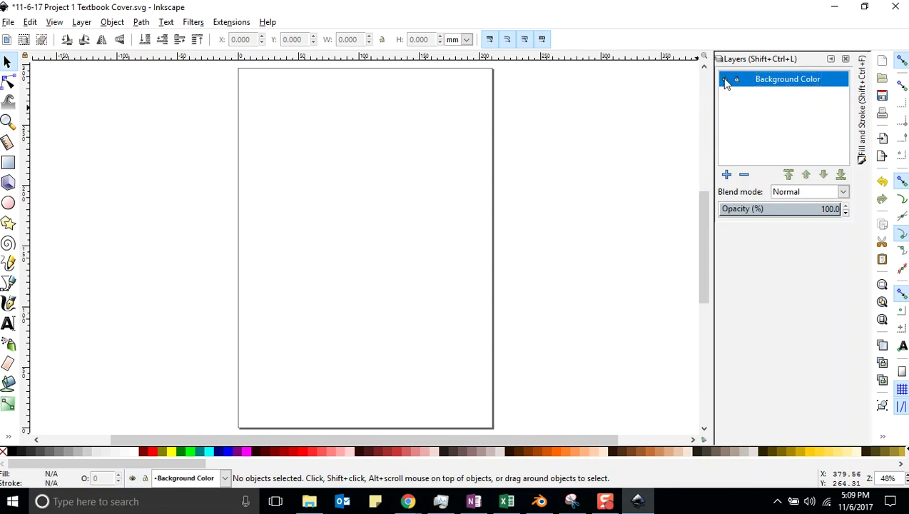
{"action": "left_click", "coordinate": [736, 80]}
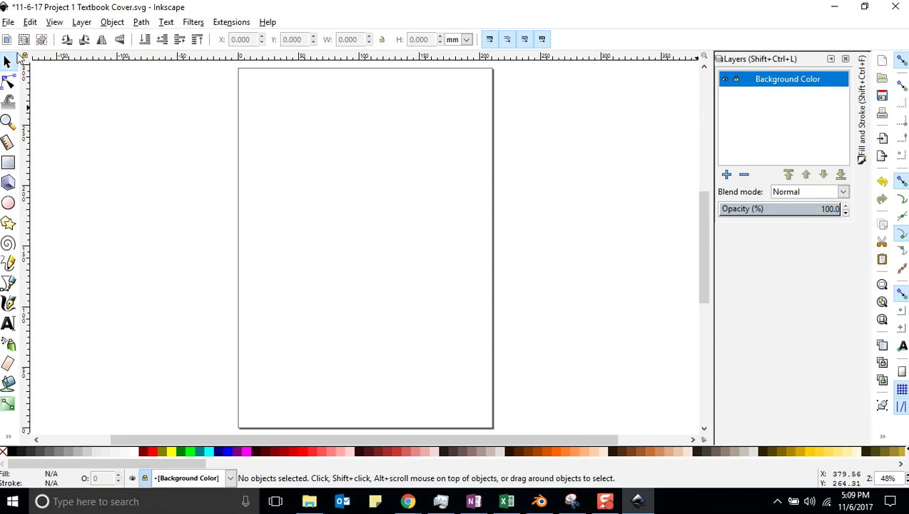
{"action": "left_click", "coordinate": [8, 22]}
{"action": "left_click", "coordinate": [24, 107]}
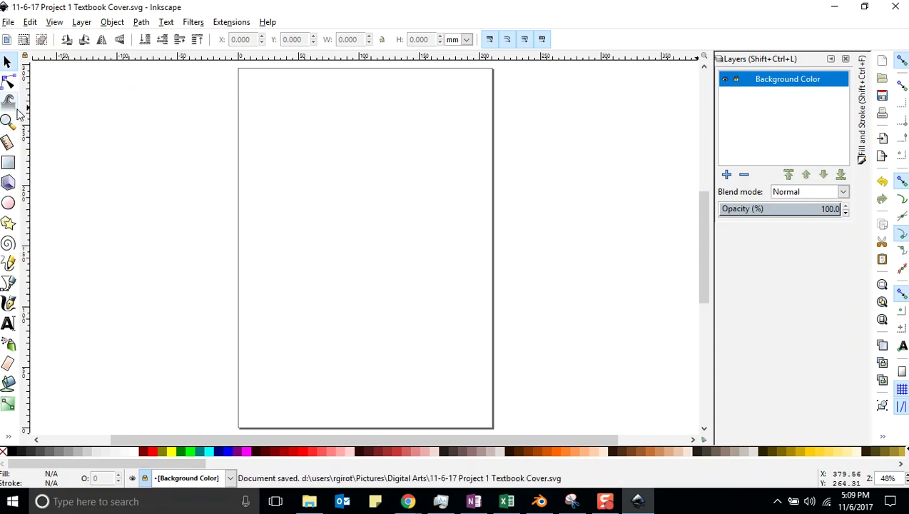
Try to draw a rectangle on the page while the Background Color layer is locked
{"action": "left_click", "coordinate": [8, 164]}
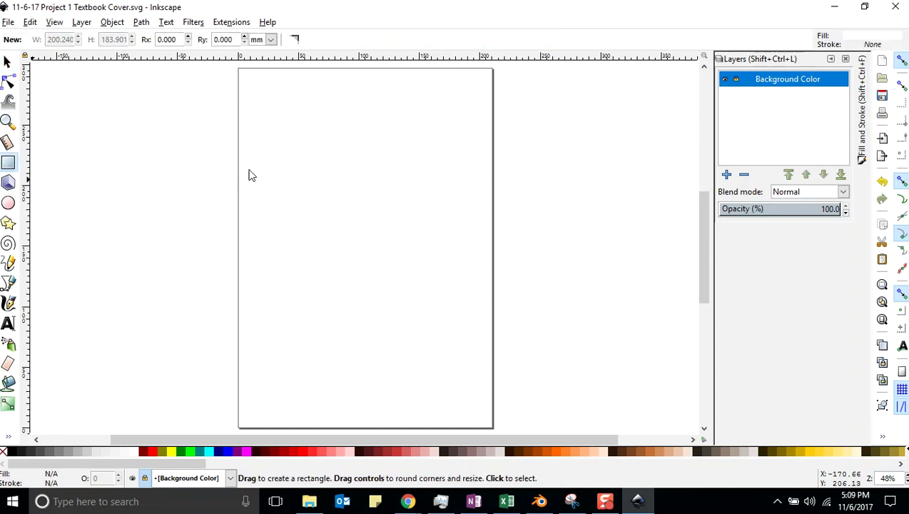
{"action": "left_click", "coordinate": [246, 103]}
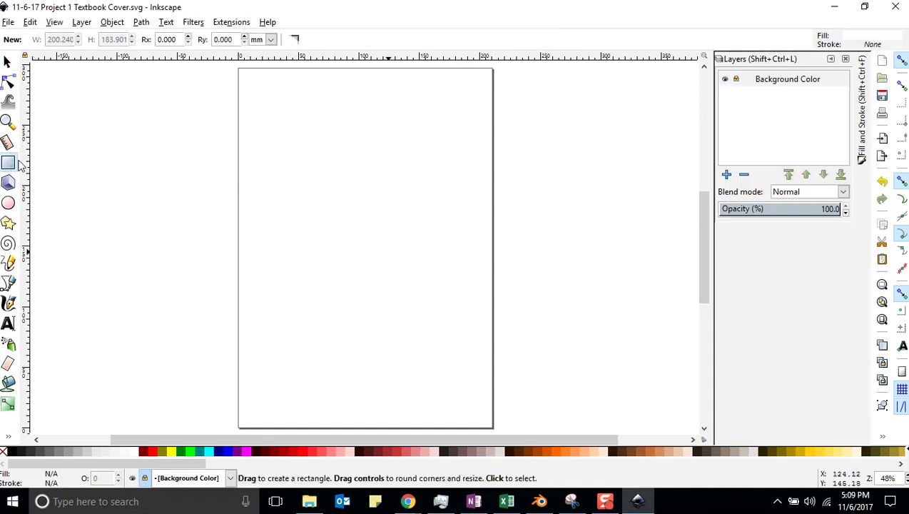
{"action": "left_click", "coordinate": [351, 288]}
{"action": "left_click", "coordinate": [351, 197]}
{"action": "left_click", "coordinate": [757, 81]}
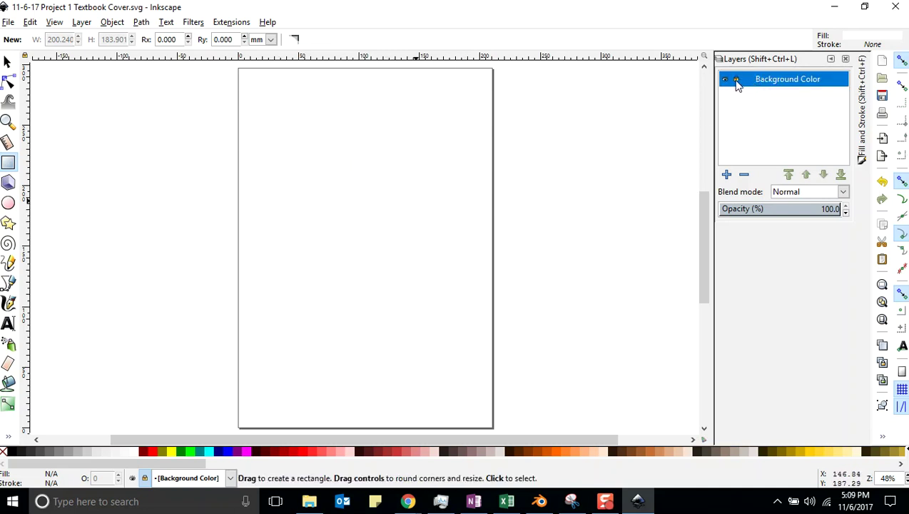
Unlock the Background Color layer and draw a rectangle about 126 by 69 mm in the upper part of the page
{"action": "left_click", "coordinate": [737, 82]}
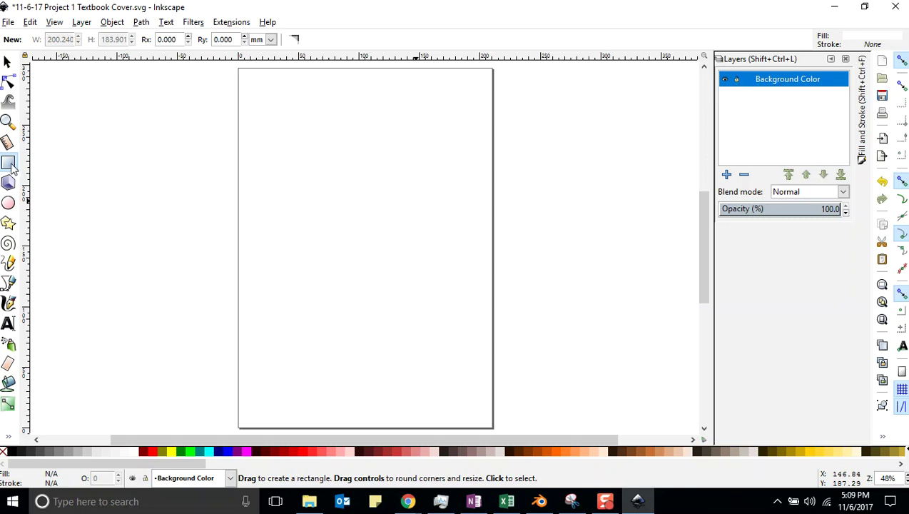
{"action": "mouse_move", "coordinate": [256, 111]}
{"action": "left_mouse_down"}
{"action": "mouse_move", "coordinate": [262, 199]}
{"action": "mouse_move", "coordinate": [409, 192]}
{"action": "left_mouse_up"}
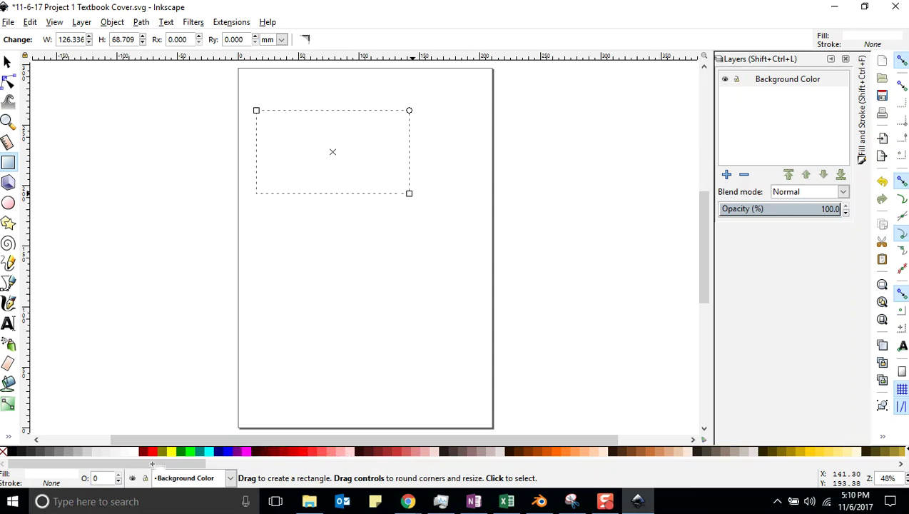
Fill the rectangle with the light green palette colour 71c837 and give it a black stroke
{"action": "left_click_drag", "start_coordinate": [152, 463], "coordinate": [379, 465]}
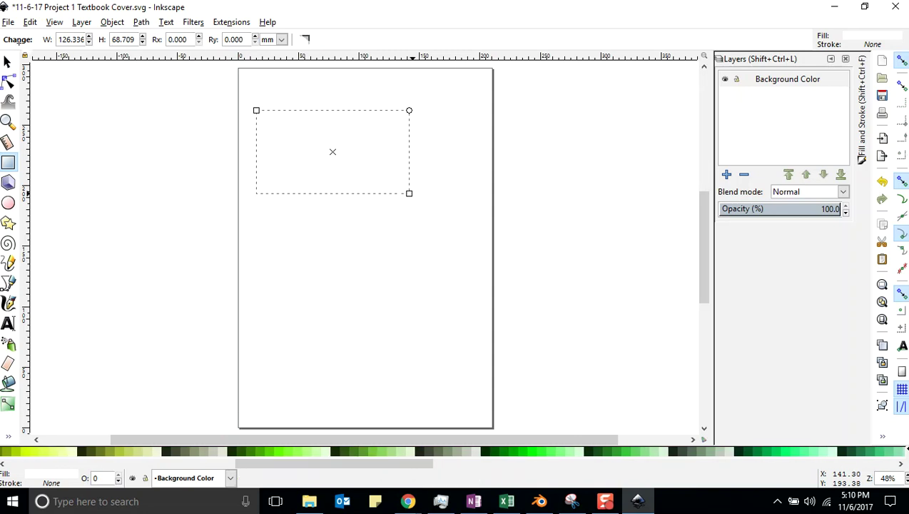
{"action": "left_click", "coordinate": [397, 453]}
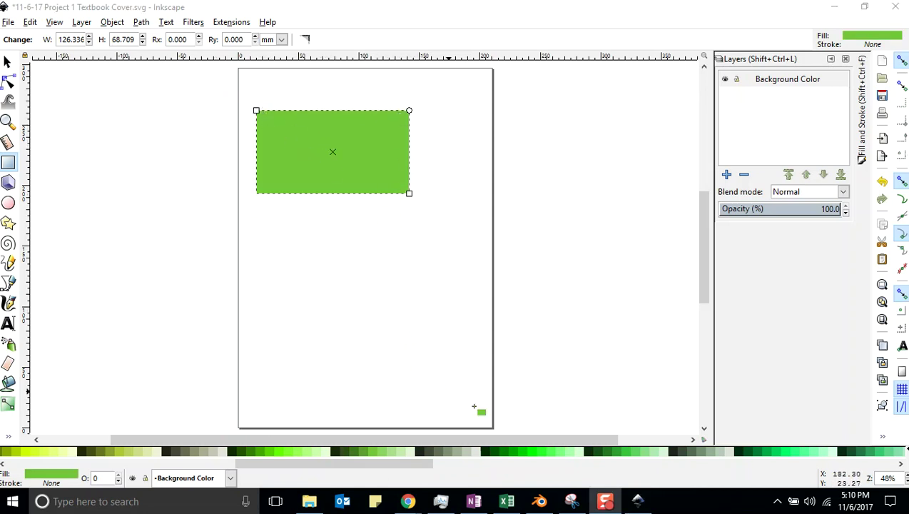
{"action": "left_click_drag", "start_coordinate": [346, 460], "coordinate": [116, 476]}
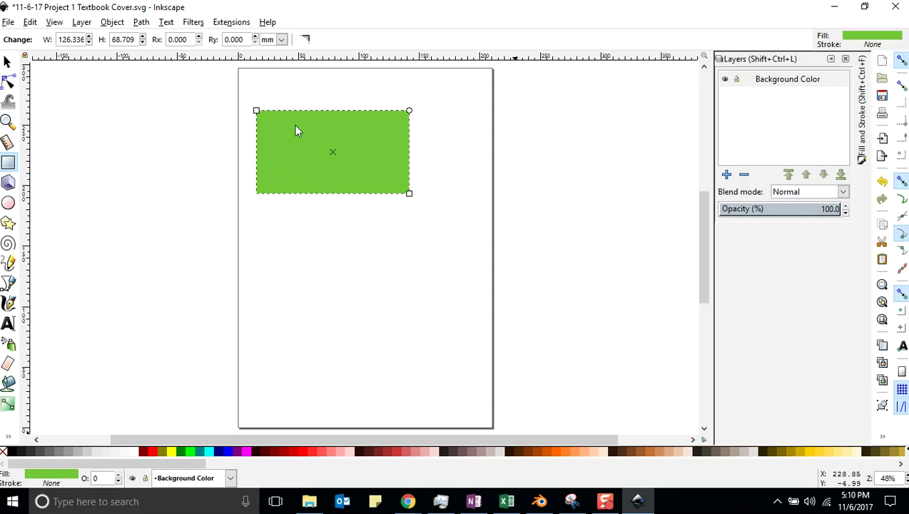
{"action": "key", "text": "shift"}
{"action": "left_click", "coordinate": [12, 451], "text": "shift"}
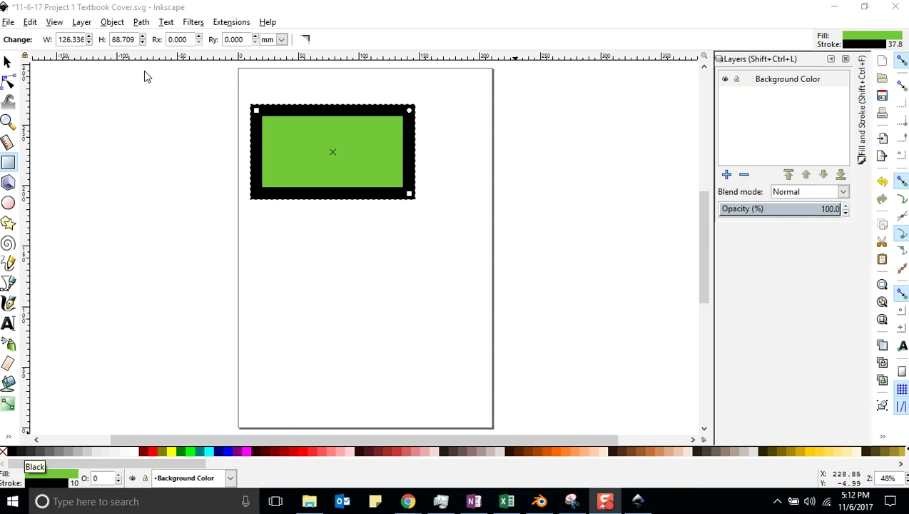
Bring up the Fill and Stroke settings for the rectangle and save the document
{"action": "left_click", "coordinate": [121, 26]}
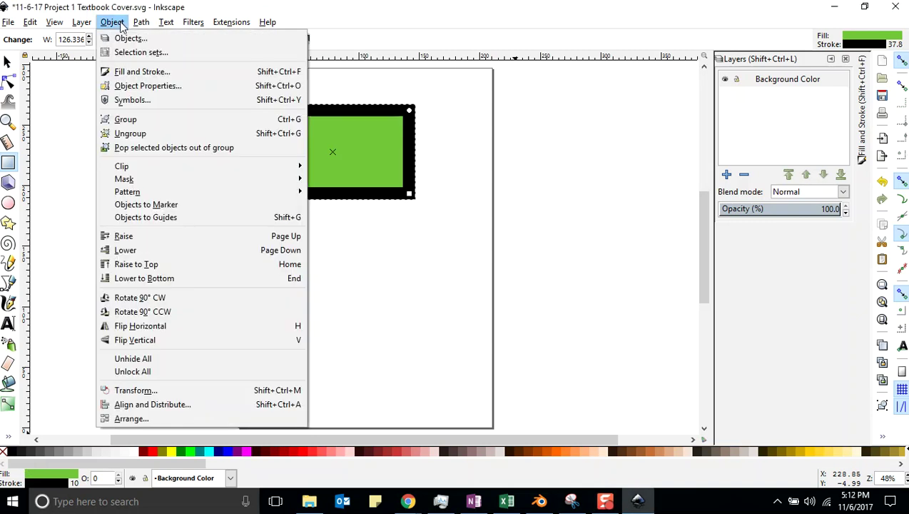
{"action": "left_click", "coordinate": [140, 72]}
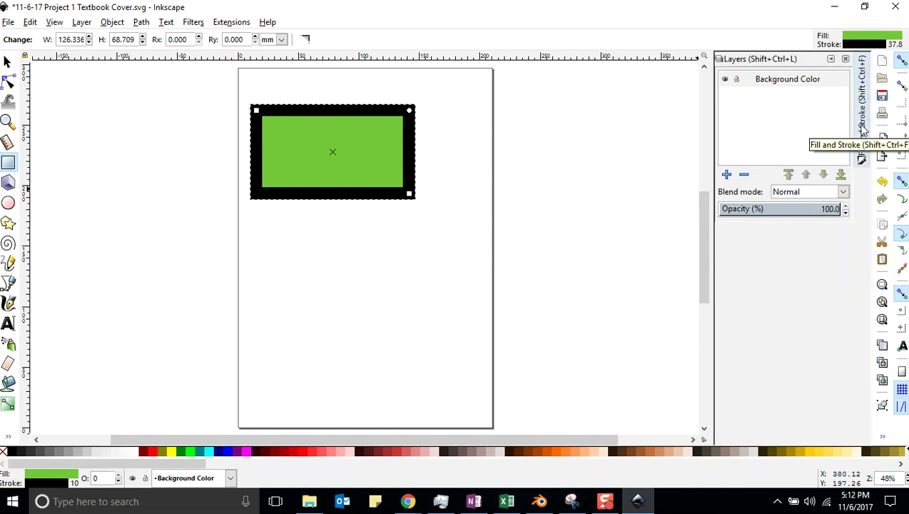
{"action": "left_click", "coordinate": [863, 129]}
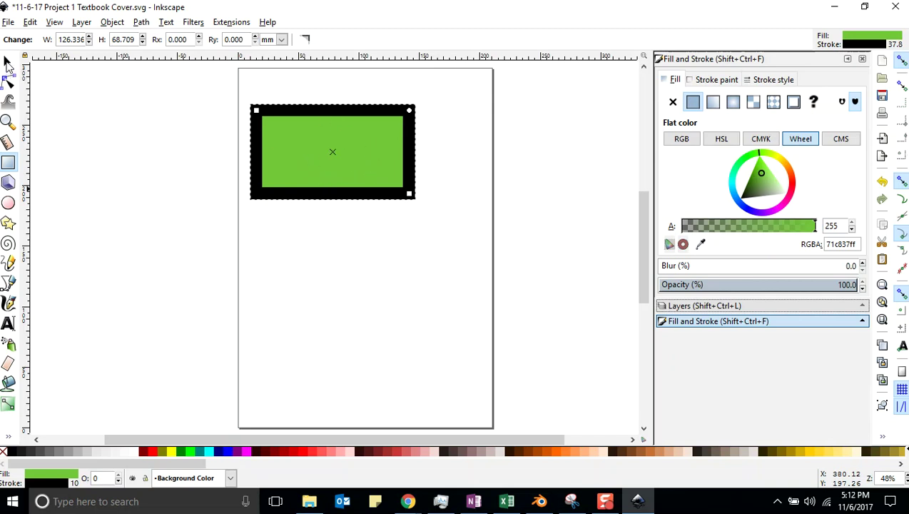
{"action": "left_click", "coordinate": [7, 24]}
{"action": "left_click", "coordinate": [24, 107]}
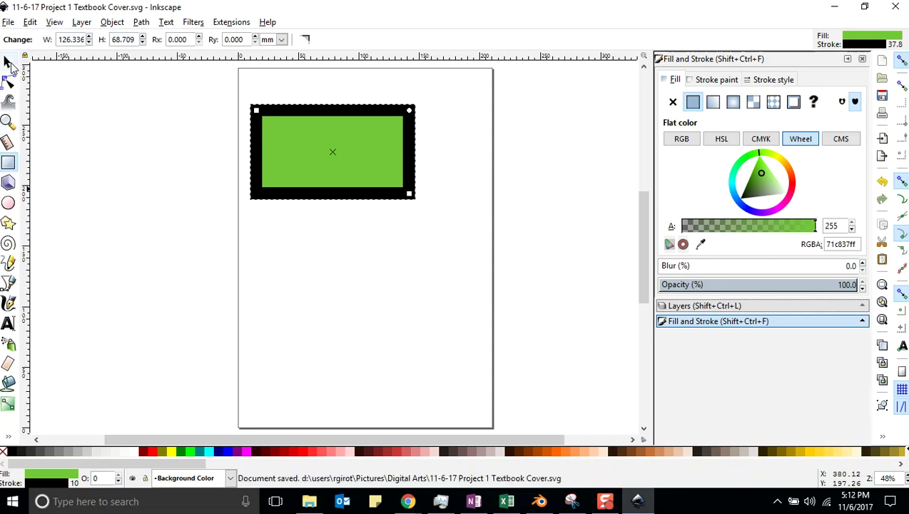
Stretch the green rectangle with the Selector tool to cover the whole page, about 218 by 299 mm including its stroke
{"action": "left_click", "coordinate": [9, 63]}
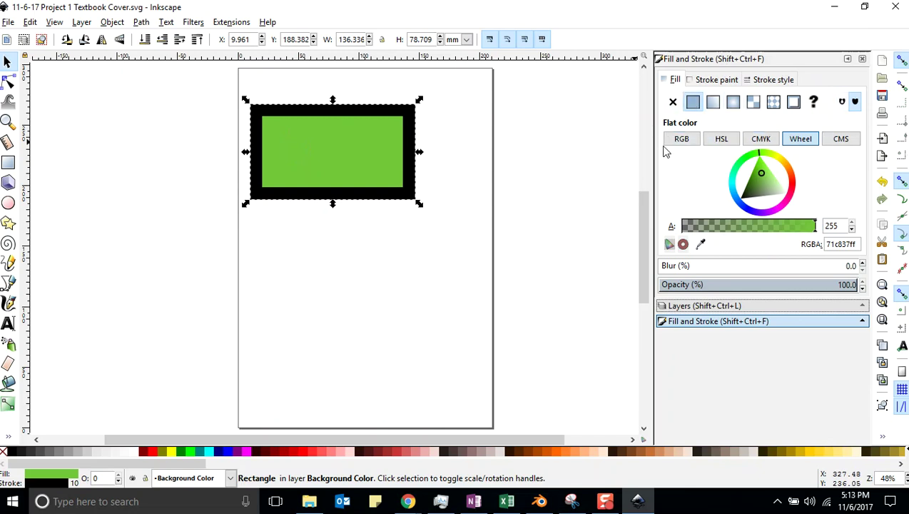
{"action": "left_click_drag", "start_coordinate": [420, 100], "coordinate": [455, 87]}
{"action": "left_click_drag", "start_coordinate": [470, 84], "coordinate": [498, 63]}
{"action": "left_click_drag", "start_coordinate": [244, 206], "coordinate": [232, 424]}
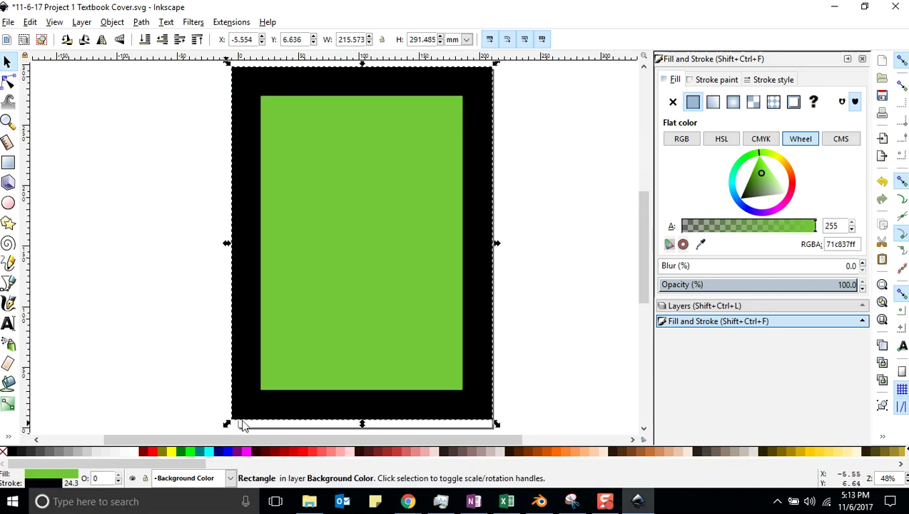
{"action": "left_click_drag", "start_coordinate": [361, 425], "coordinate": [359, 428]}
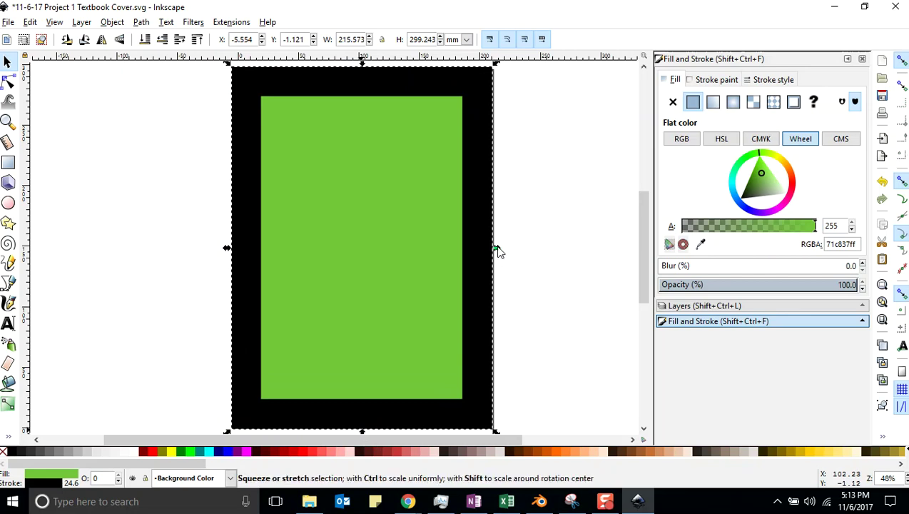
{"action": "left_click_drag", "start_coordinate": [498, 250], "coordinate": [502, 250]}
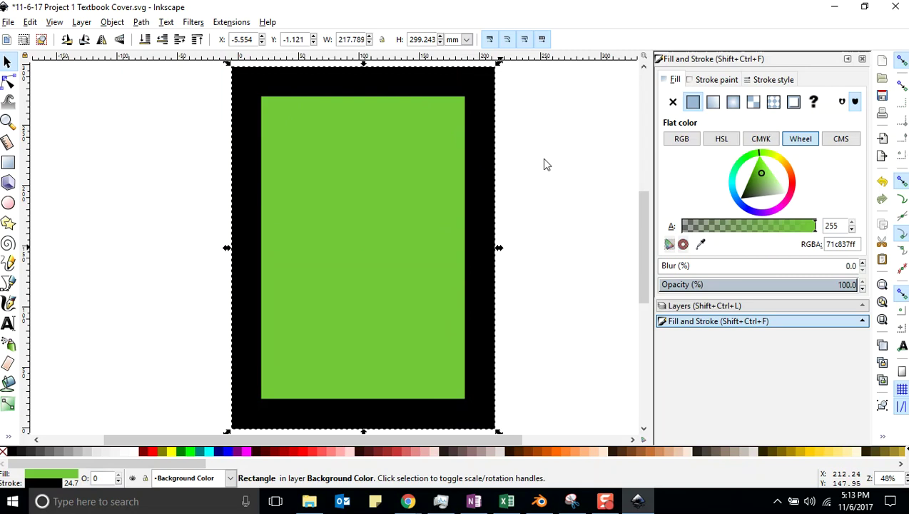
Try a linear and a radial gradient fill on the green rectangle and return it to a flat colour
{"action": "left_click", "coordinate": [713, 101]}
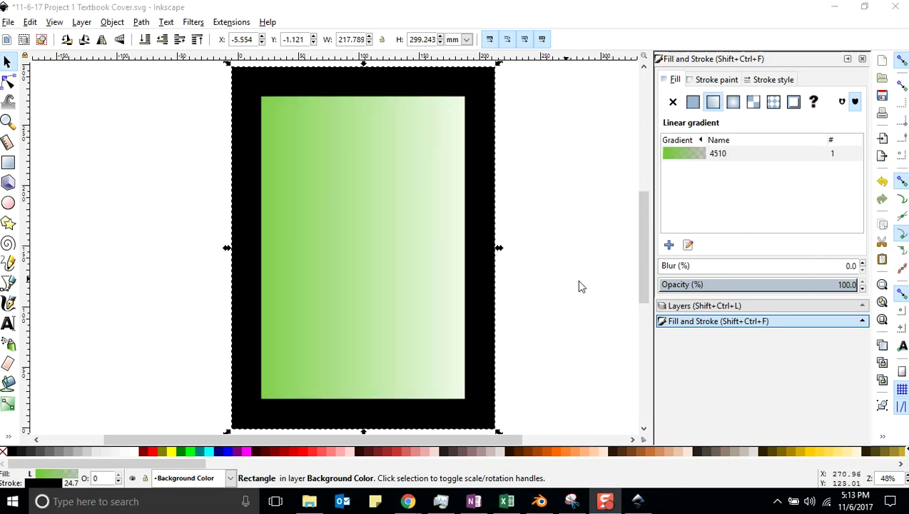
{"action": "left_click", "coordinate": [734, 102]}
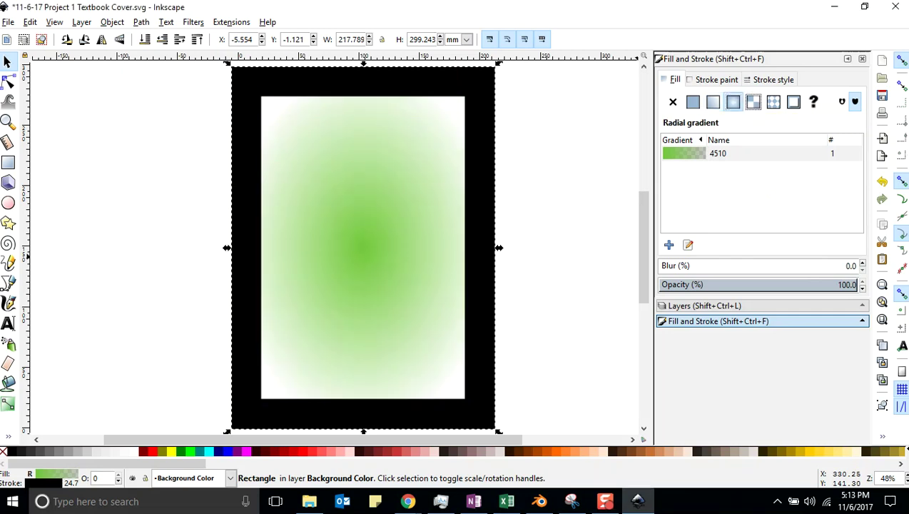
{"action": "left_click", "coordinate": [691, 102]}
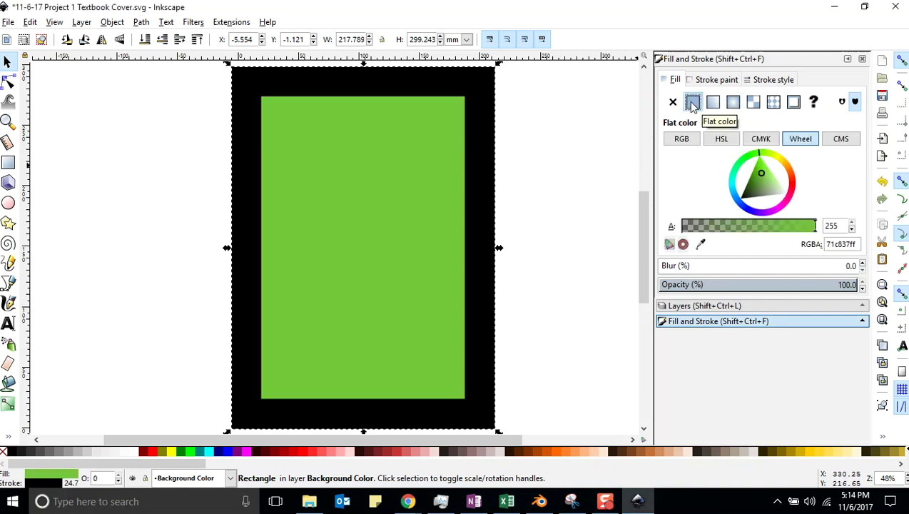
Compare the RGB, HSL, CMYK and Wheel colour modes available for the rectangle's stroke paint
{"action": "left_click", "coordinate": [716, 80]}
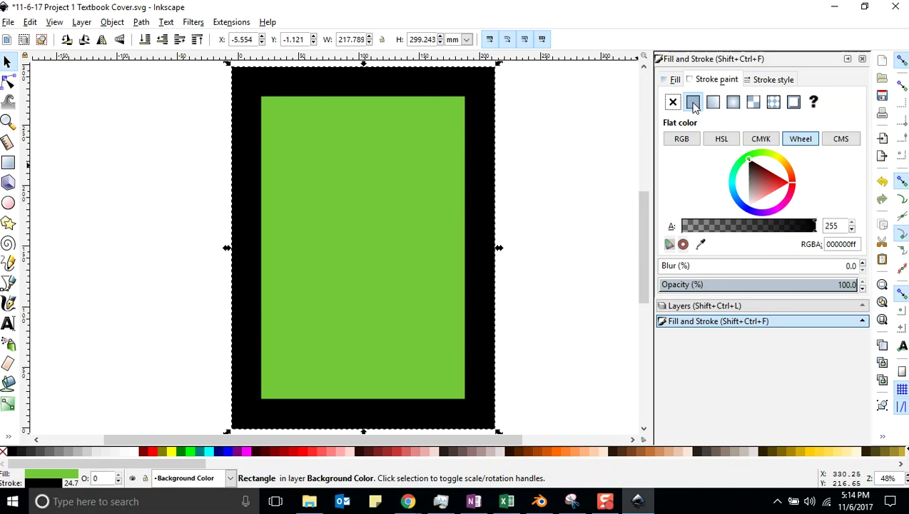
{"action": "left_click", "coordinate": [747, 158]}
{"action": "left_click_drag", "start_coordinate": [746, 158], "coordinate": [754, 153]}
{"action": "left_click", "coordinate": [683, 141]}
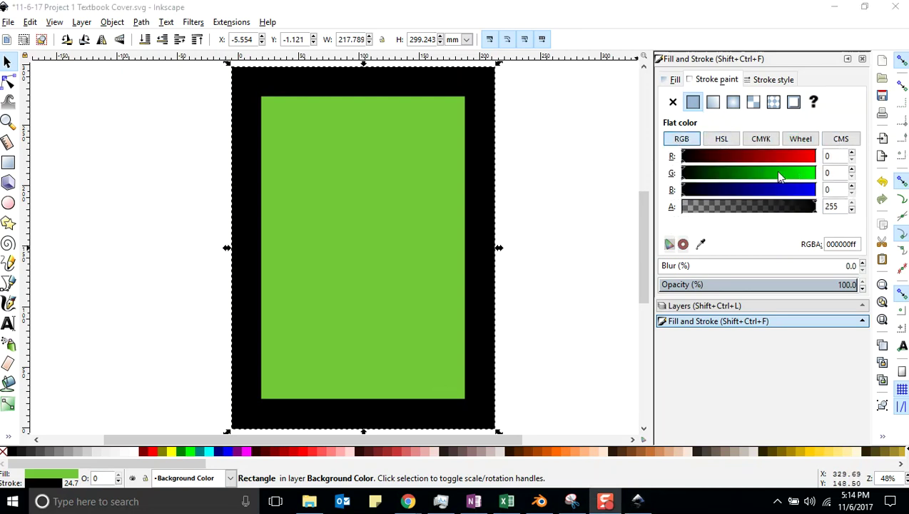
{"action": "left_click", "coordinate": [726, 141]}
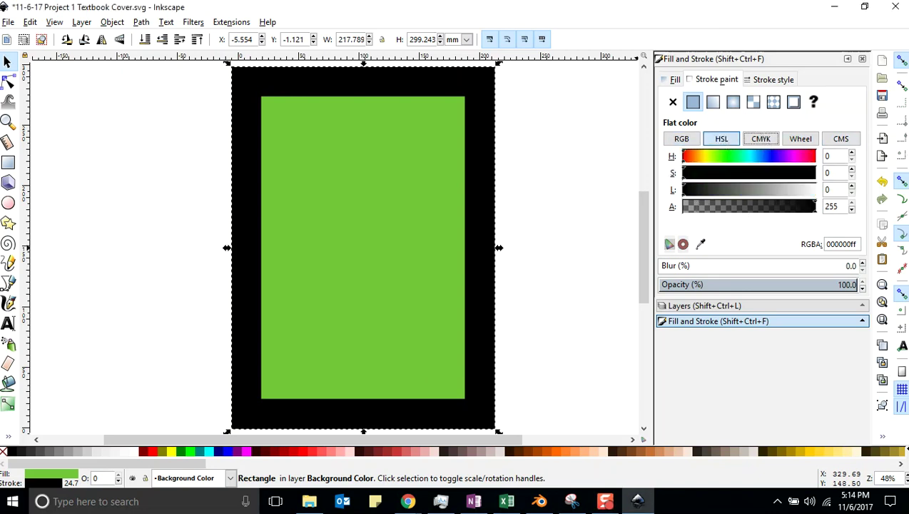
{"action": "left_click", "coordinate": [760, 140]}
{"action": "left_click", "coordinate": [800, 140]}
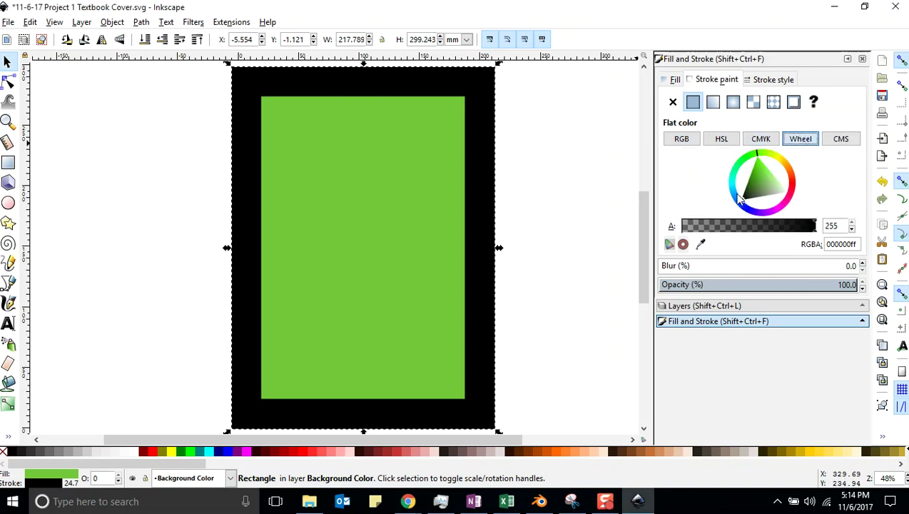
Recolour the rectangle's stroke on the colour wheel, trying crimson a4275e and settling on near-black 0d070a
{"action": "mouse_move", "coordinate": [763, 151]}
{"action": "left_mouse_down"}
{"action": "mouse_move", "coordinate": [746, 157]}
{"action": "mouse_move", "coordinate": [757, 138]}
{"action": "mouse_move", "coordinate": [760, 182]}
{"action": "mouse_move", "coordinate": [776, 154]}
{"action": "left_mouse_up"}
{"action": "mouse_move", "coordinate": [769, 189]}
{"action": "left_mouse_down"}
{"action": "mouse_move", "coordinate": [731, 184]}
{"action": "mouse_move", "coordinate": [745, 163]}
{"action": "mouse_move", "coordinate": [760, 190]}
{"action": "mouse_move", "coordinate": [764, 174]}
{"action": "mouse_move", "coordinate": [762, 189]}
{"action": "mouse_move", "coordinate": [755, 167]}
{"action": "mouse_move", "coordinate": [757, 189]}
{"action": "mouse_move", "coordinate": [769, 181]}
{"action": "left_mouse_up"}
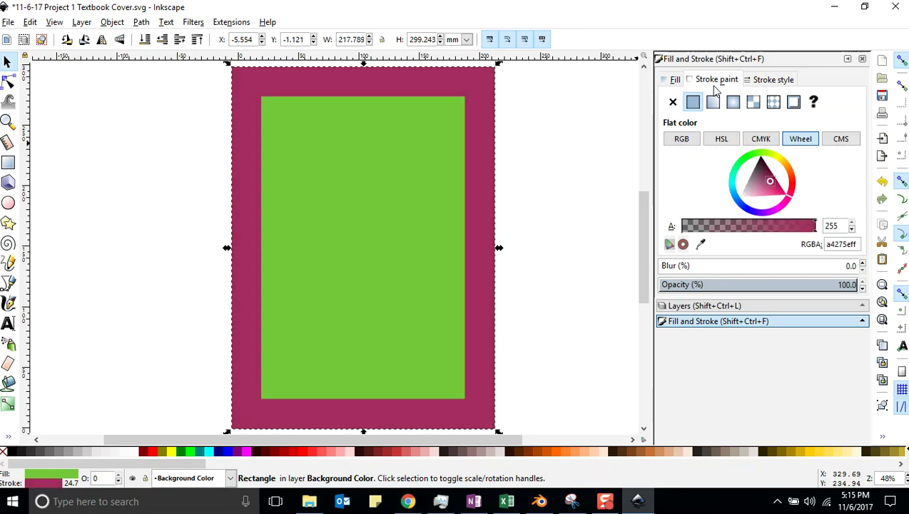
{"action": "left_click_drag", "start_coordinate": [755, 186], "coordinate": [763, 184]}
{"action": "left_click", "coordinate": [753, 169]}
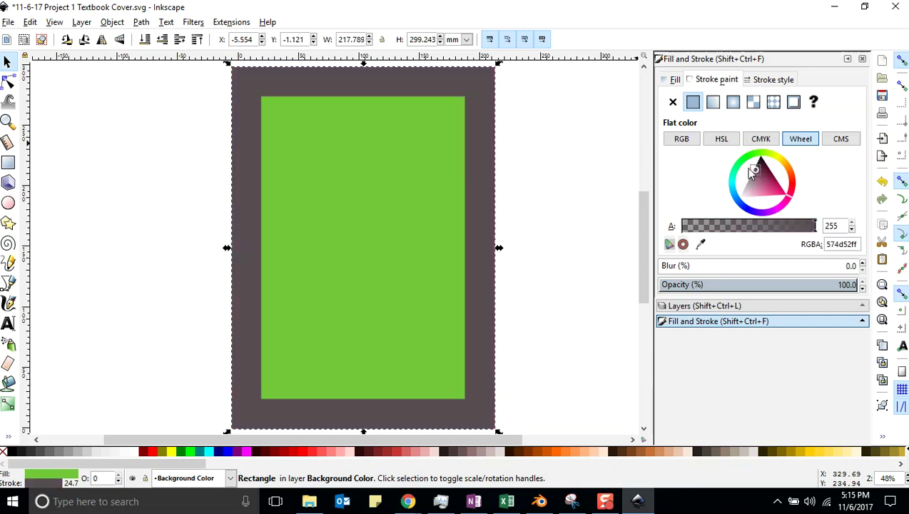
{"action": "left_click_drag", "start_coordinate": [756, 161], "coordinate": [757, 162]}
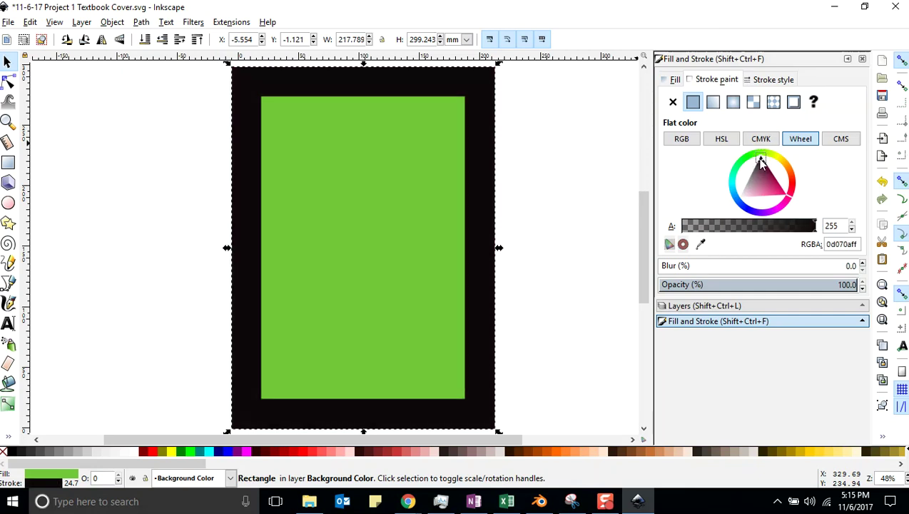
Set the rectangle's stroke width to 5 mm and deselect the rectangle
{"action": "left_click", "coordinate": [777, 80]}
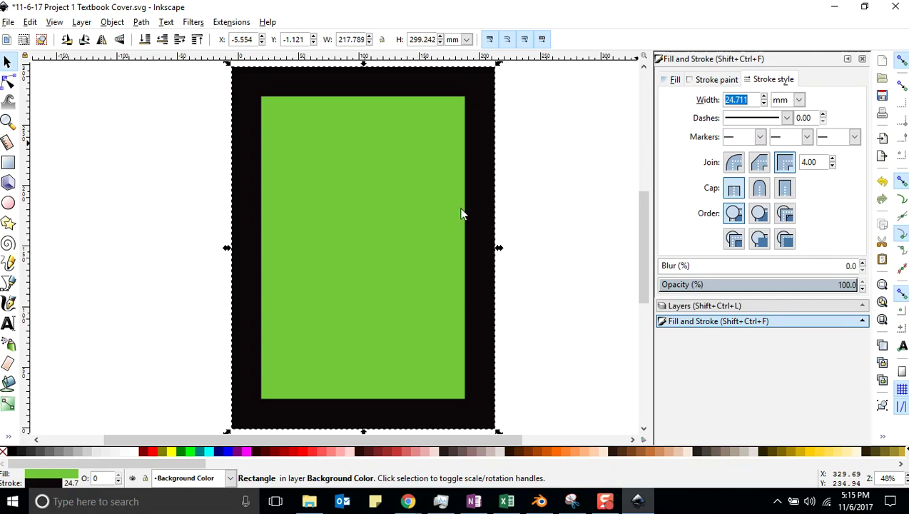
{"action": "left_click", "coordinate": [764, 103]}
{"action": "left_click", "coordinate": [764, 103]}
{"action": "left_click", "coordinate": [764, 104]}
{"action": "left_click", "coordinate": [764, 103]}
{"action": "left_click", "coordinate": [764, 104]}
{"action": "left_click", "coordinate": [764, 103]}
{"action": "double_click", "coordinate": [727, 103]}
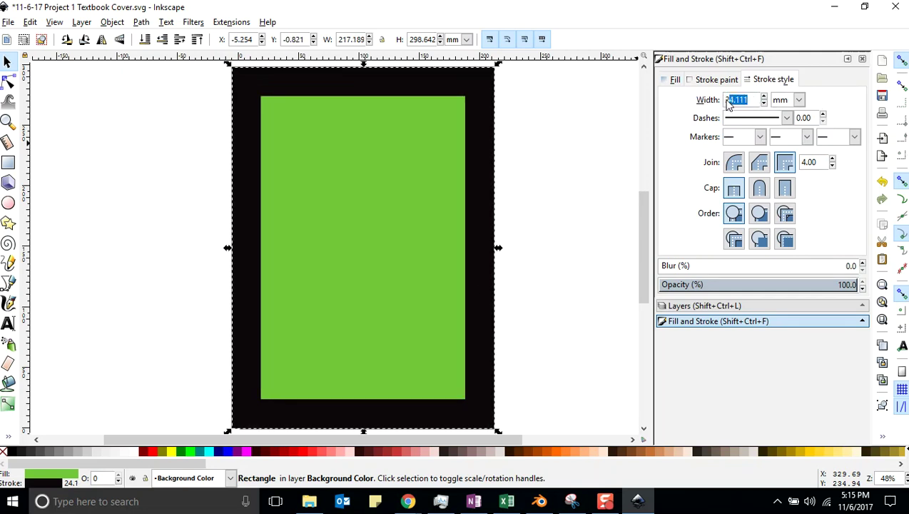
{"action": "type", "text": "5"}
{"action": "key", "text": "Return"}
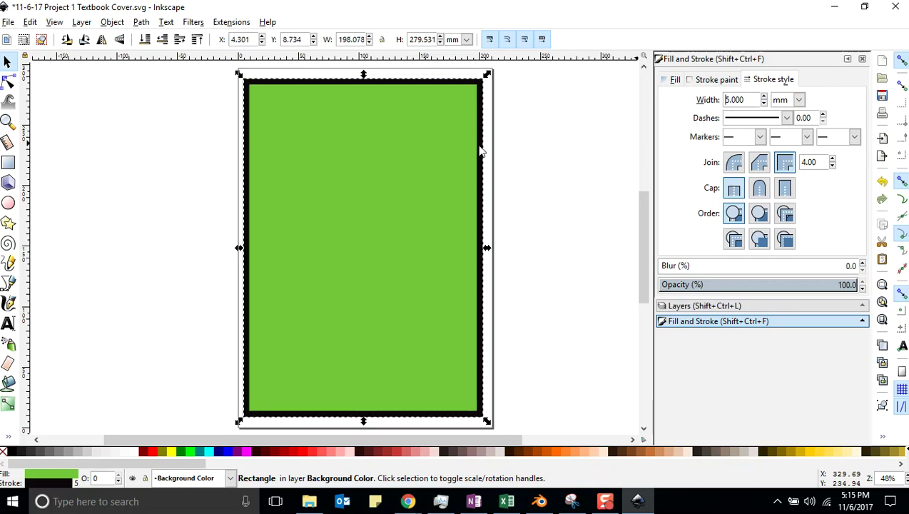
{"action": "left_click", "coordinate": [536, 196]}
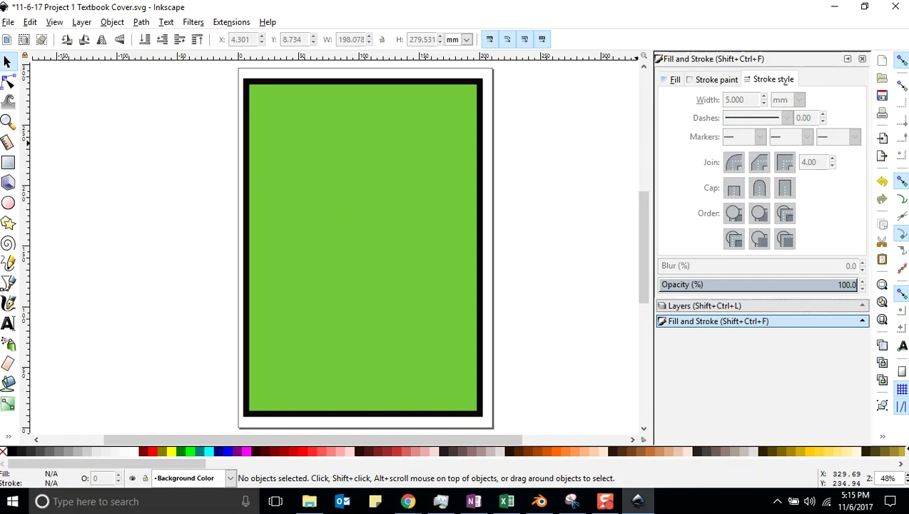
Add a new layer named Top Border above the Background Color layer
{"action": "left_click", "coordinate": [704, 305]}
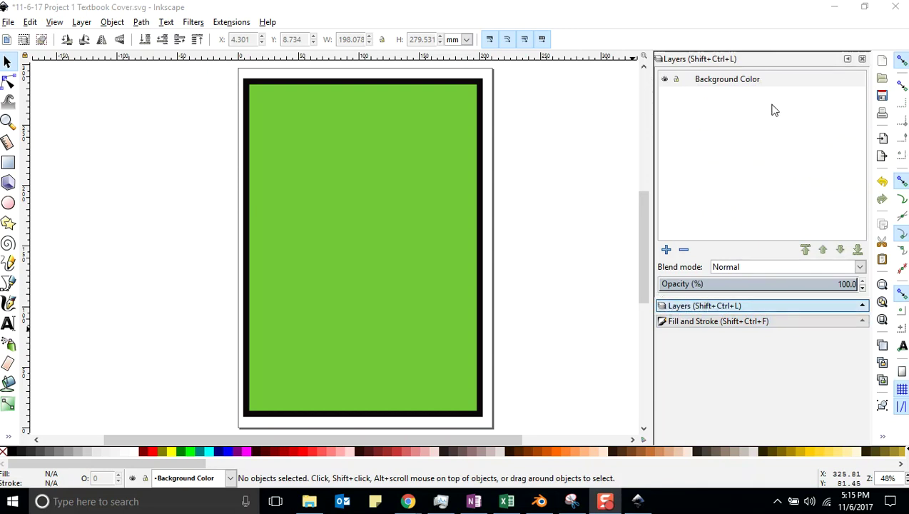
{"action": "left_click", "coordinate": [666, 249]}
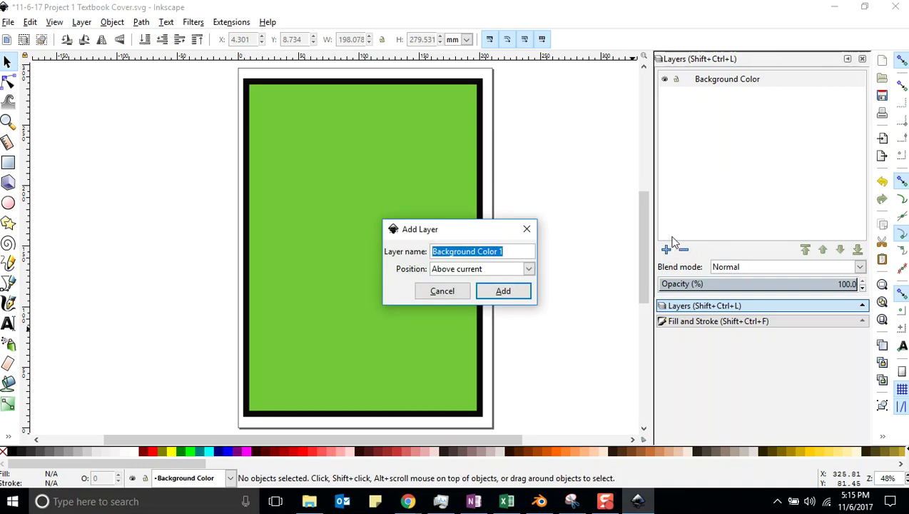
{"action": "type", "text": "Border for"}
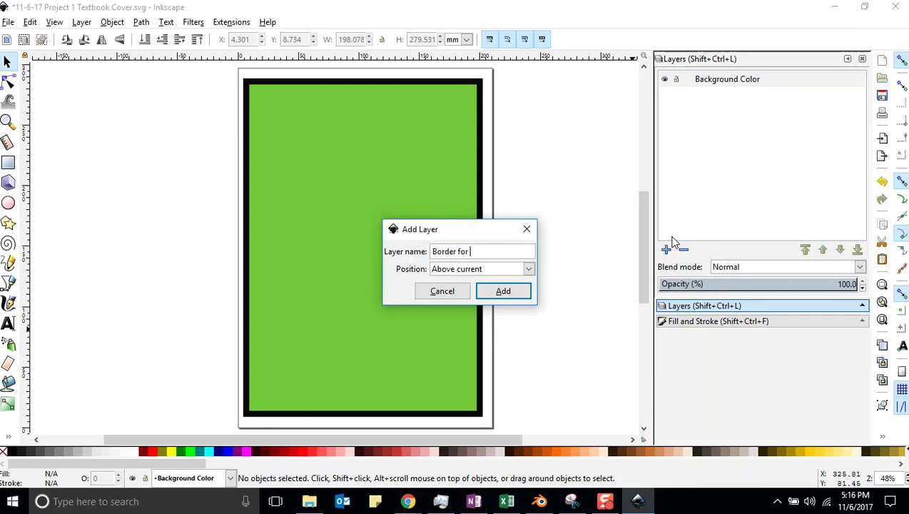
{"action": "key", "text": "BackSpace"}
{"action": "key", "text": "BackSpace"}
{"action": "key", "text": "BackSpace"}
{"action": "key", "text": "BackSpace"}
{"action": "key", "text": "BackSpace"}
{"action": "key", "text": "BackSpace"}
{"action": "key", "text": "BackSpace"}
{"action": "key", "text": "BackSpace"}
{"action": "key", "text": "BackSpace"}
{"action": "key", "text": "BackSpace"}
{"action": "key", "text": "BackSpace"}
{"action": "left_click", "coordinate": [504, 293]}
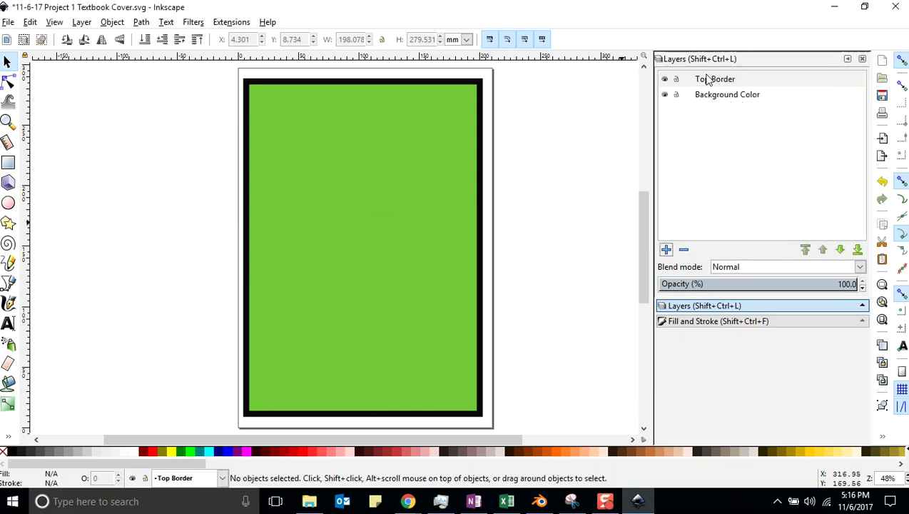
Toggle the Background Color layer's visibility, lock that layer and keep Top Border as the active layer
{"action": "left_click", "coordinate": [664, 95]}
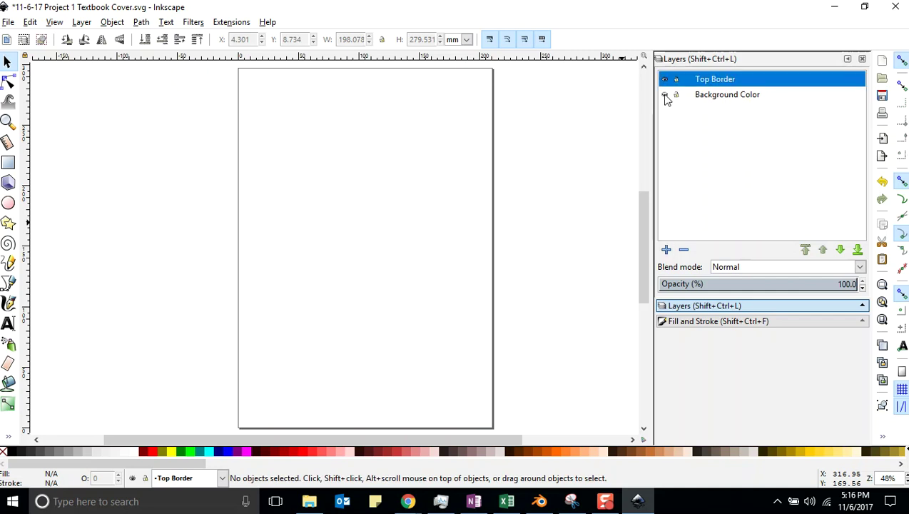
{"action": "left_click", "coordinate": [664, 94]}
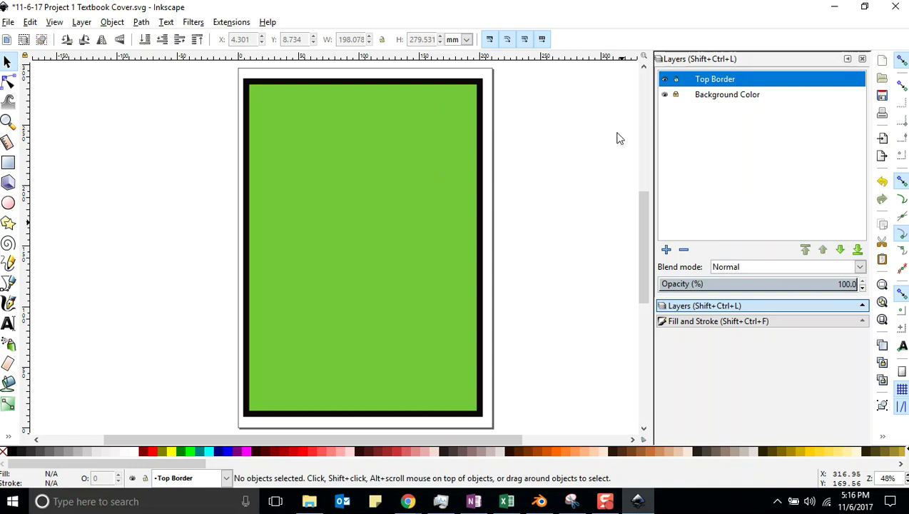
{"action": "left_click", "coordinate": [729, 97]}
{"action": "left_click", "coordinate": [728, 80]}
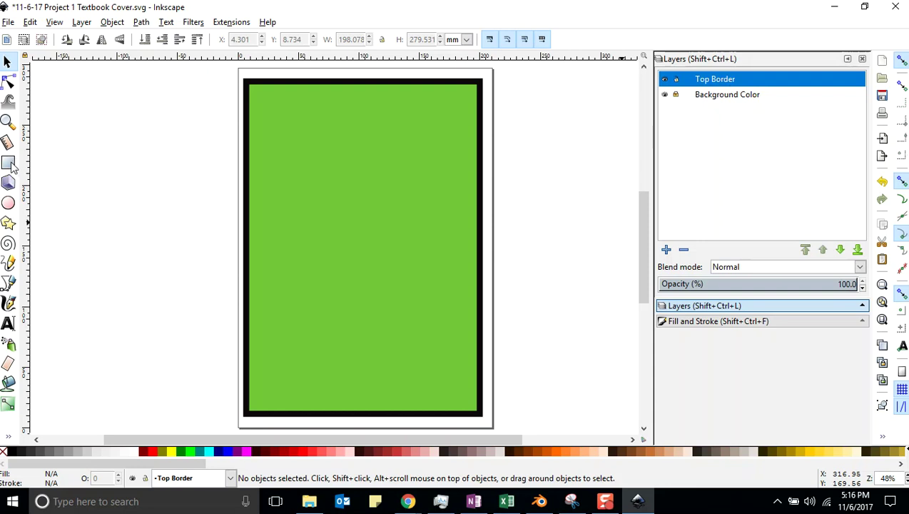
Save the textbook cover document under its existing name
{"action": "left_click", "coordinate": [7, 22]}
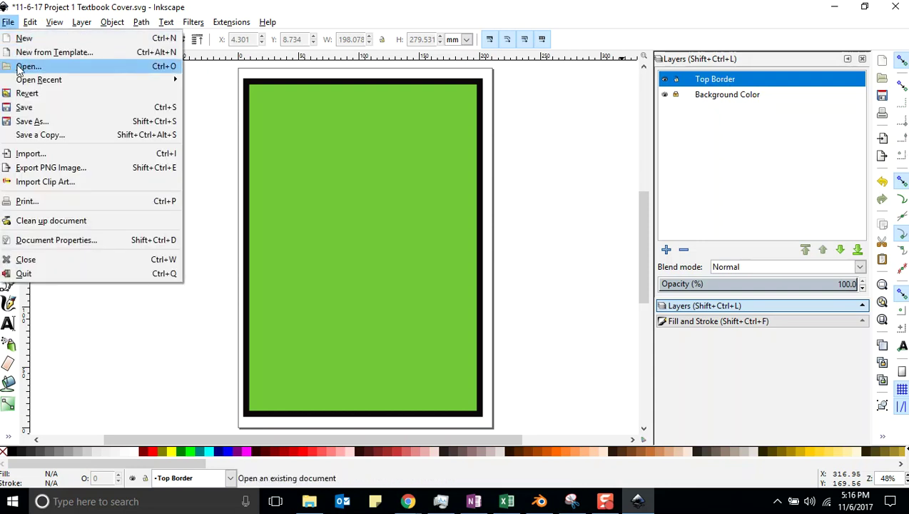
{"action": "left_click", "coordinate": [24, 107]}
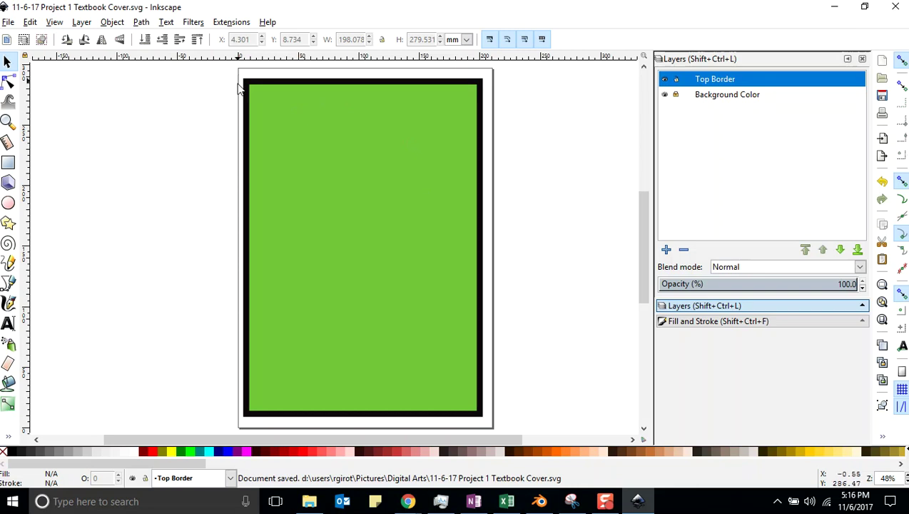
{"action": "left_click", "coordinate": [281, 187]}
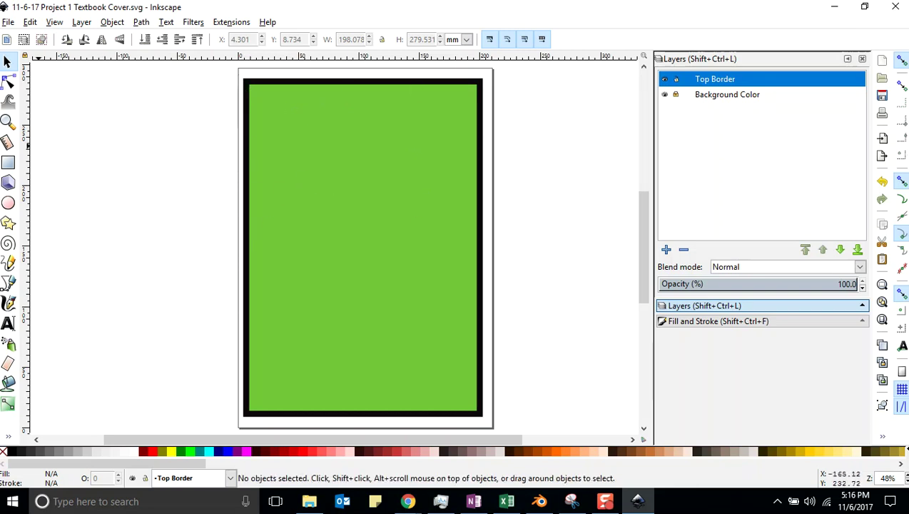
Draw two black bands across the green rectangle, about 192 by 50 mm in its upper part and about 193 by 41 mm along its bottom edge
{"action": "left_click", "coordinate": [9, 163]}
{"action": "left_click_drag", "start_coordinate": [246, 114], "coordinate": [481, 179]}
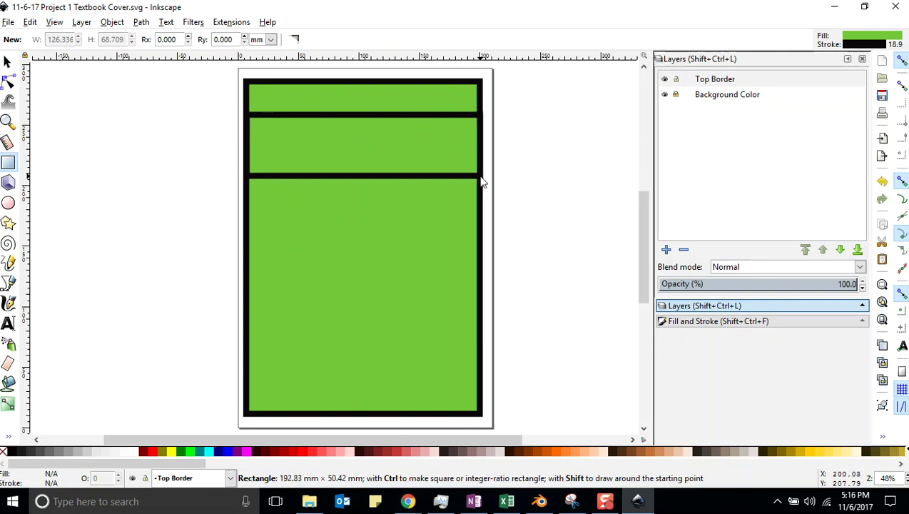
{"action": "left_click_drag", "start_coordinate": [481, 180], "coordinate": [481, 178]}
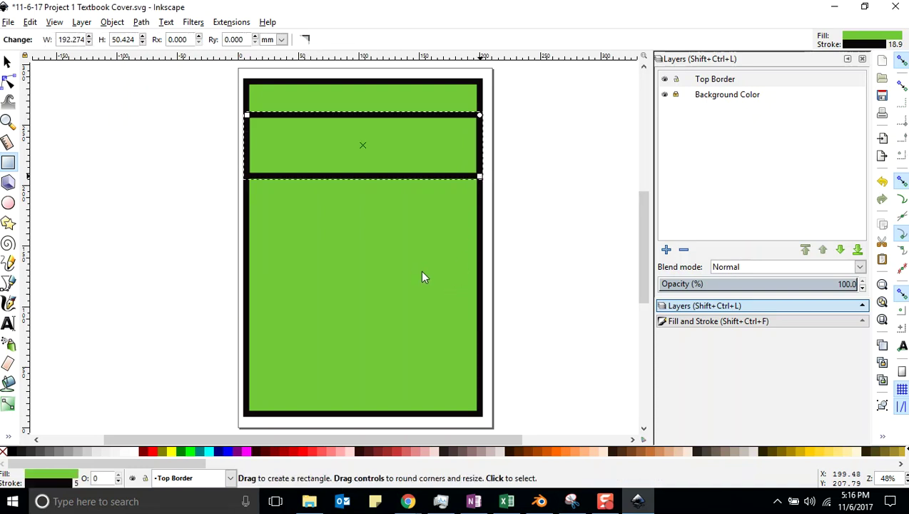
{"action": "left_click", "coordinate": [12, 451]}
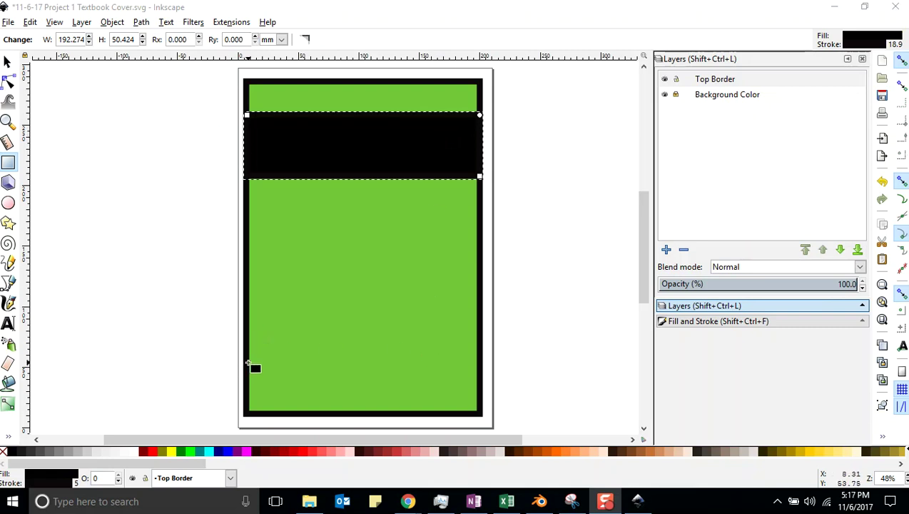
{"action": "left_click_drag", "start_coordinate": [247, 359], "coordinate": [476, 412]}
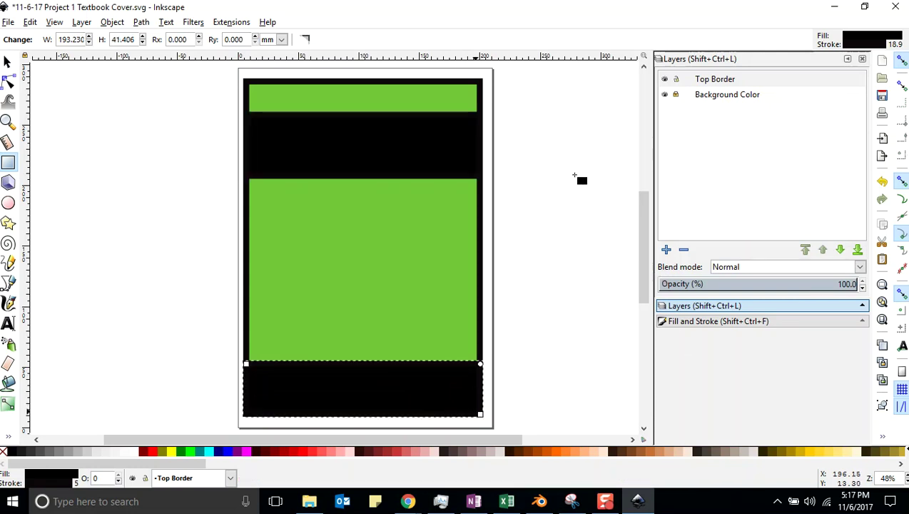
Rename the Top Border layer as Borders
{"action": "left_click", "coordinate": [703, 77]}
{"action": "left_click", "coordinate": [703, 77]}
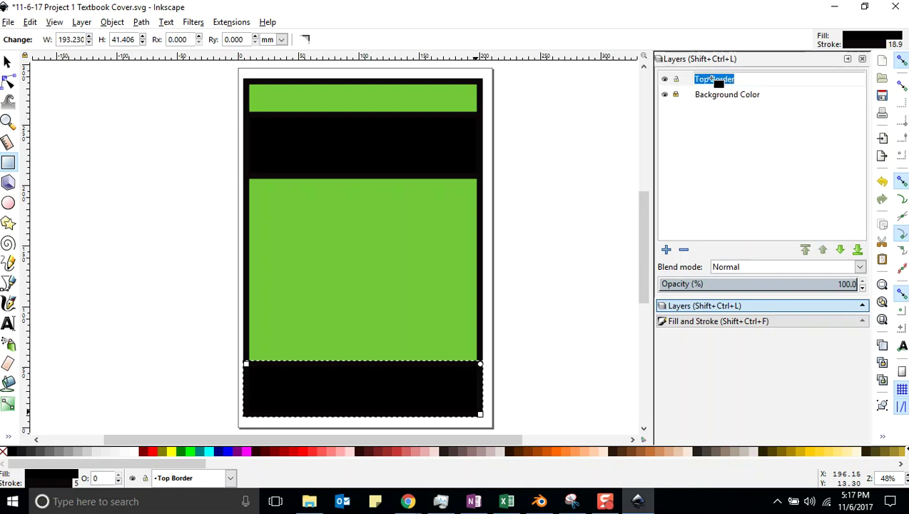
{"action": "type", "text": "Border"}
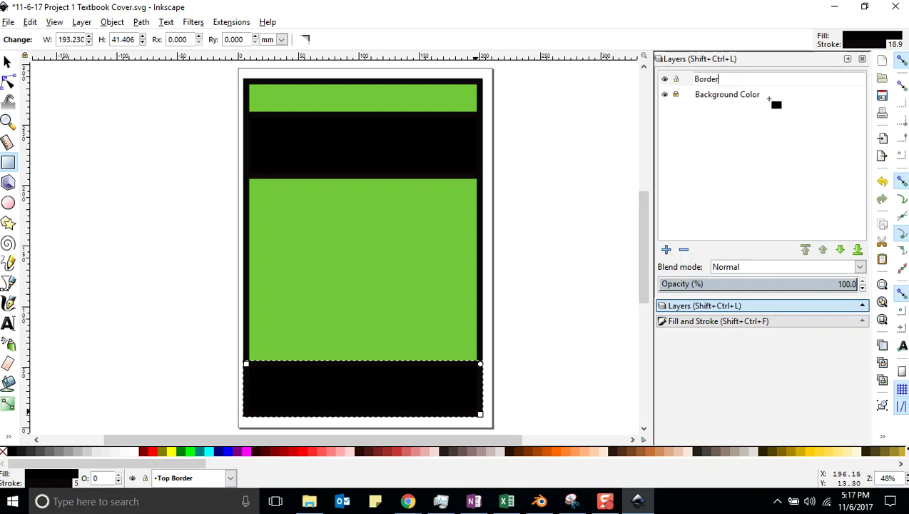
{"action": "type", "text": "s"}
{"action": "key", "text": "Return"}
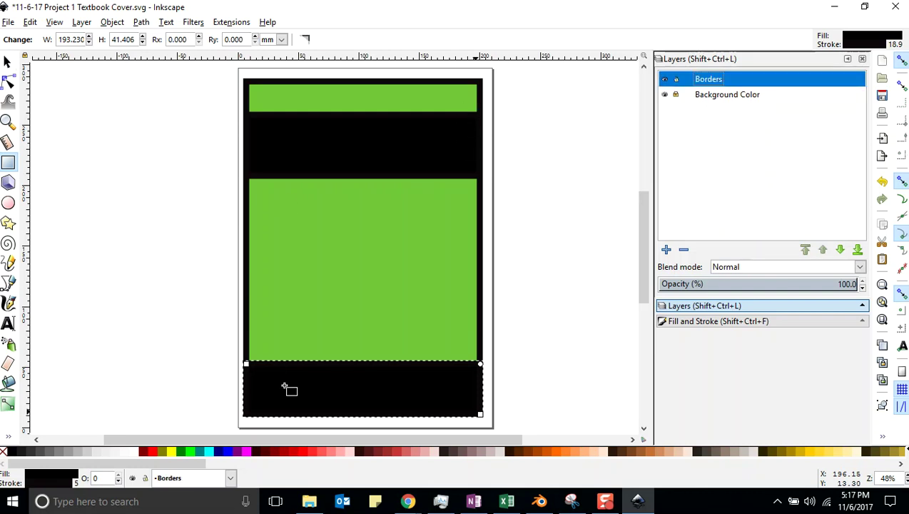
Deselect the bottom black band with the Selector tool and save the document
{"action": "left_click", "coordinate": [8, 62]}
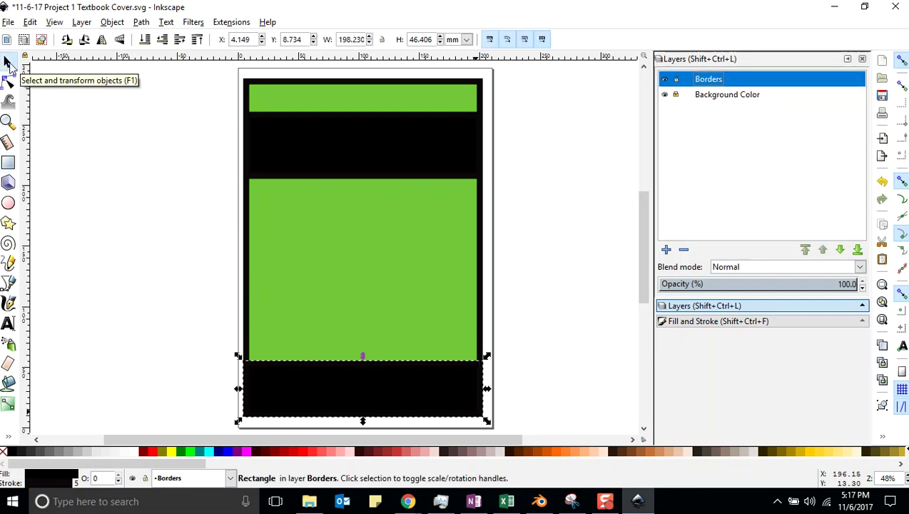
{"action": "left_click", "coordinate": [158, 171]}
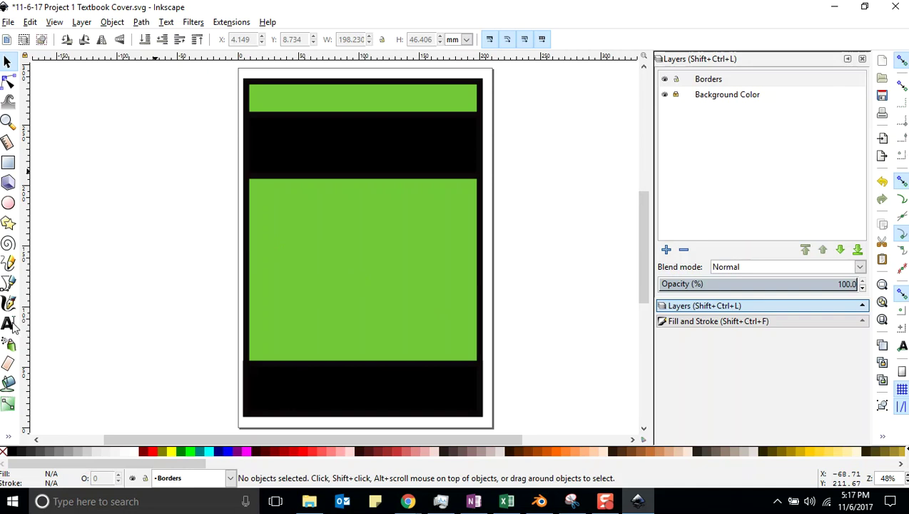
{"action": "left_click", "coordinate": [8, 22]}
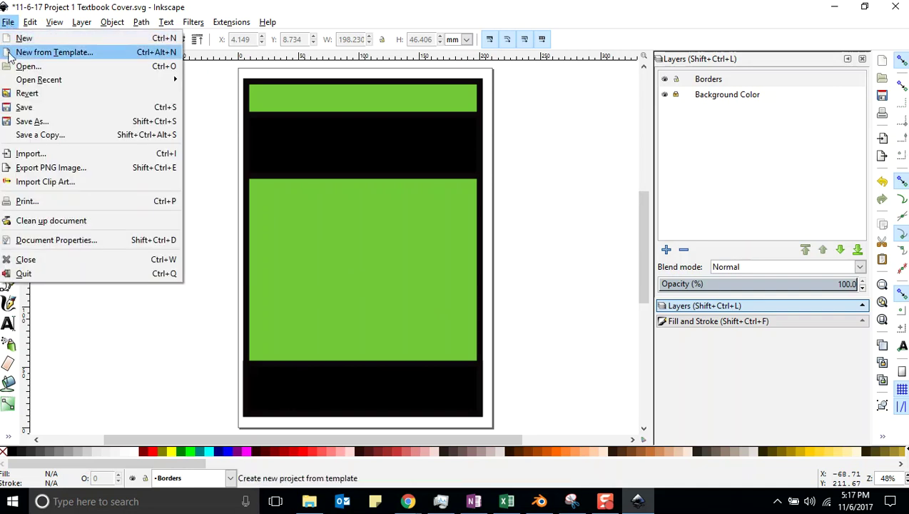
{"action": "left_click", "coordinate": [22, 107]}
{"action": "left_click", "coordinate": [8, 324]}
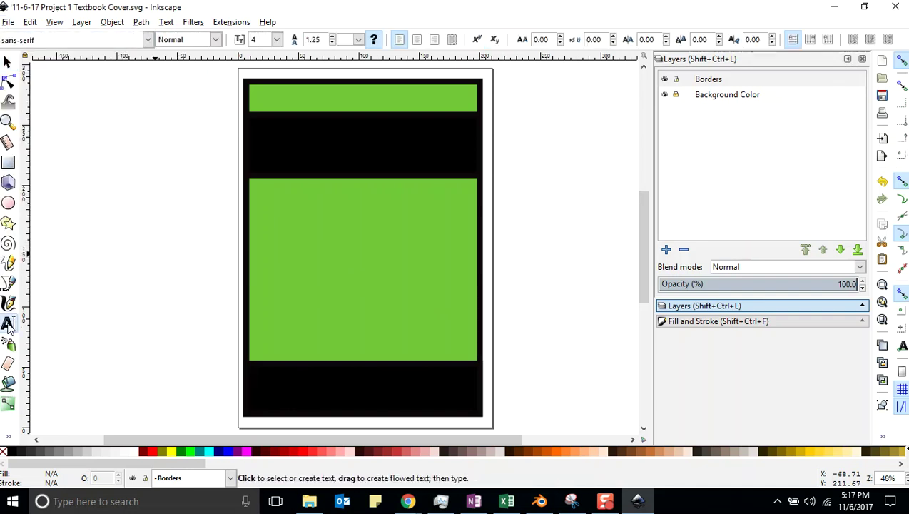
{"action": "left_click_drag", "start_coordinate": [253, 116], "coordinate": [478, 180]}
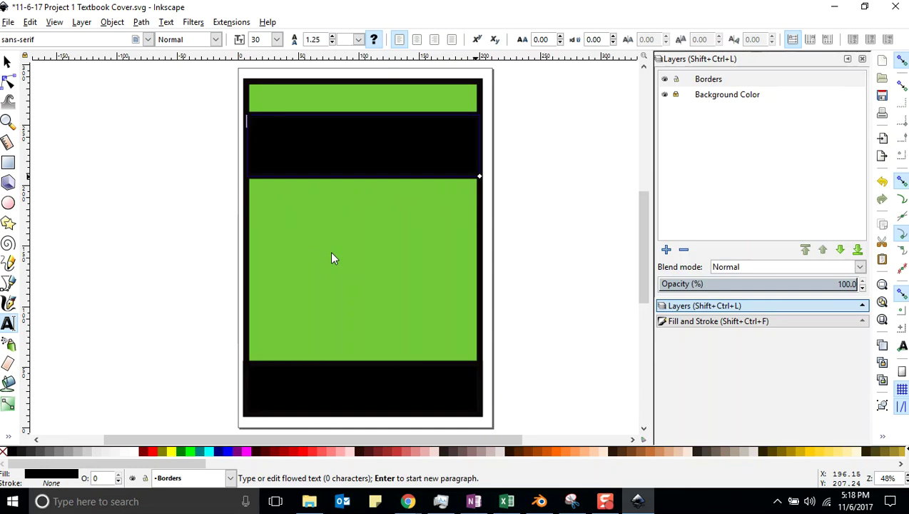
{"action": "type", "text": "Te"}
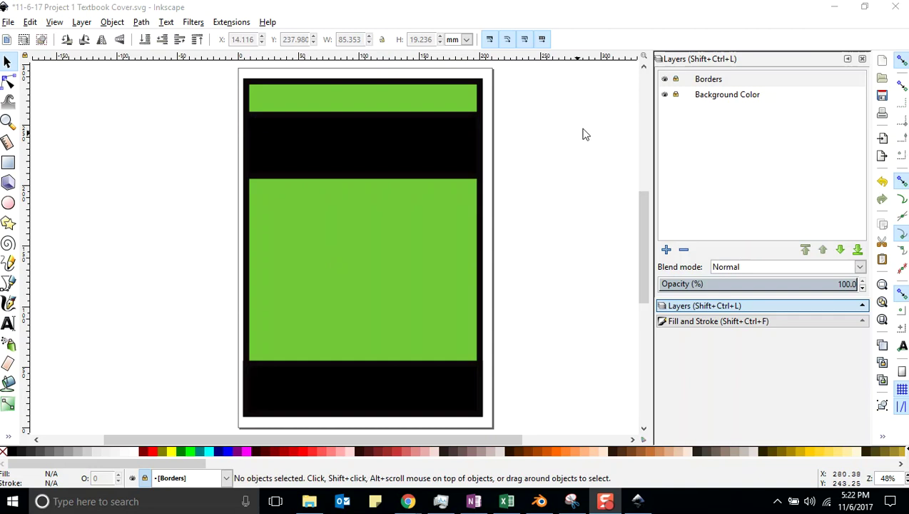
Add a layer named TEXT above the Borders layer and make it the current layer
{"action": "left_click", "coordinate": [666, 249]}
{"action": "type", "text": "t"}
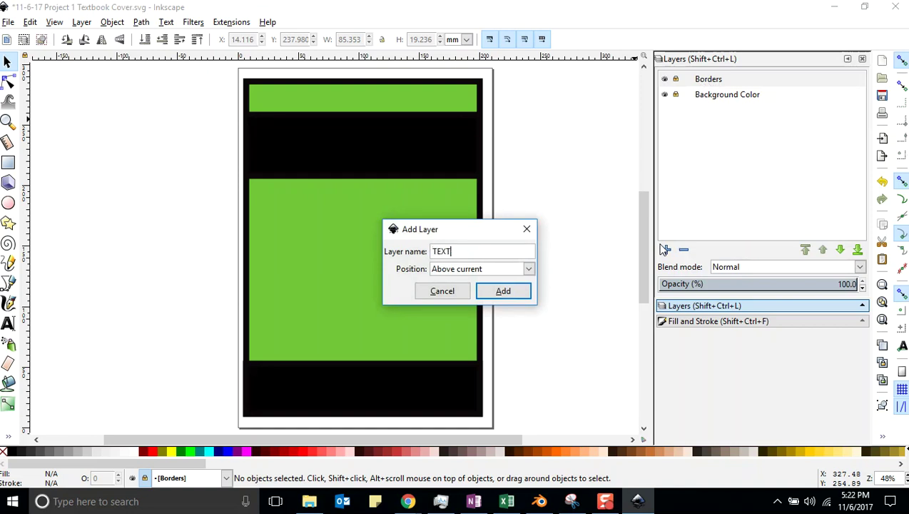
{"action": "left_click", "coordinate": [500, 288]}
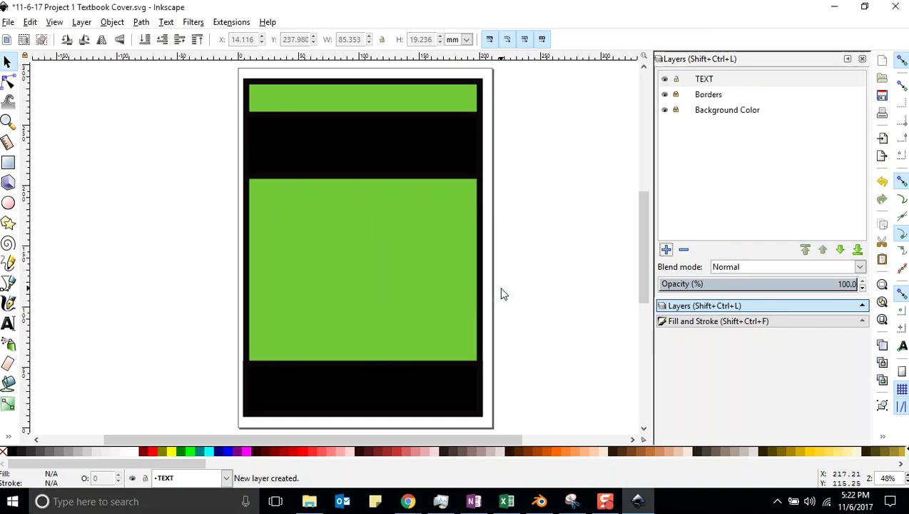
{"action": "left_click", "coordinate": [708, 78]}
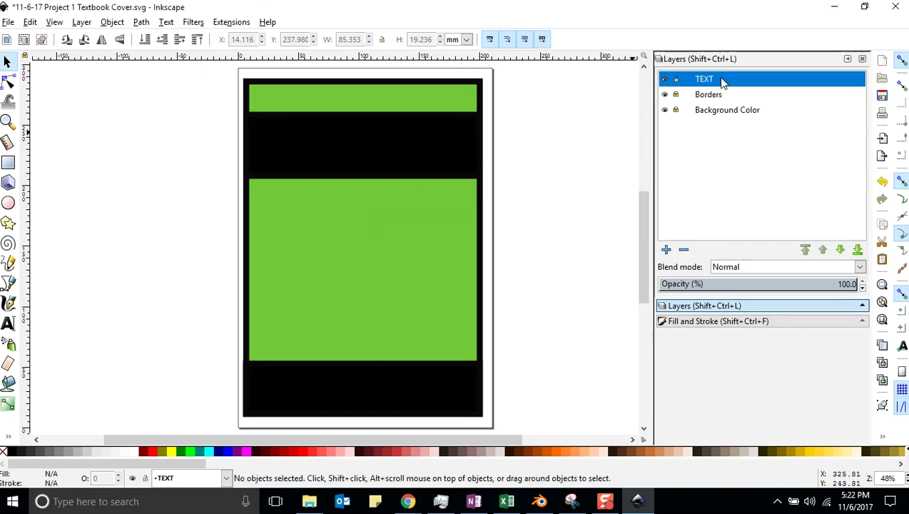
Hide the Borders and Background Color layers and save the document
{"action": "left_click", "coordinate": [664, 95]}
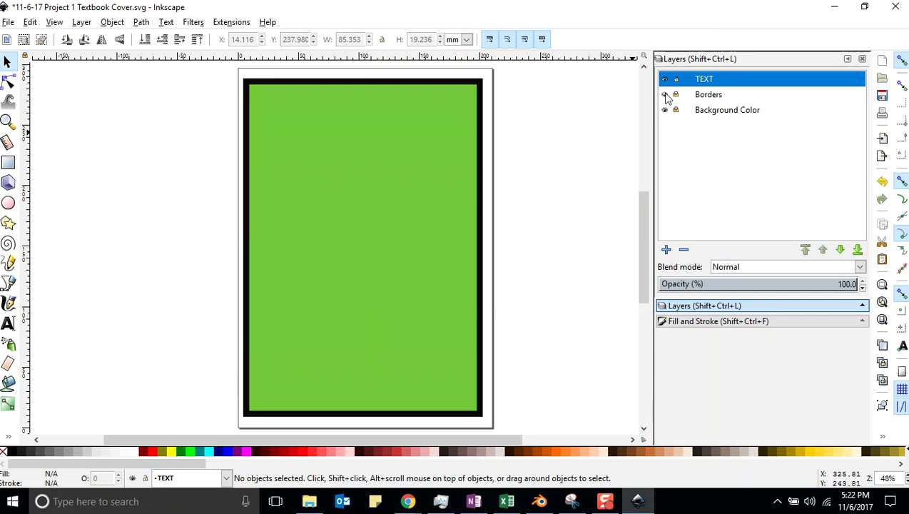
{"action": "left_click", "coordinate": [664, 111]}
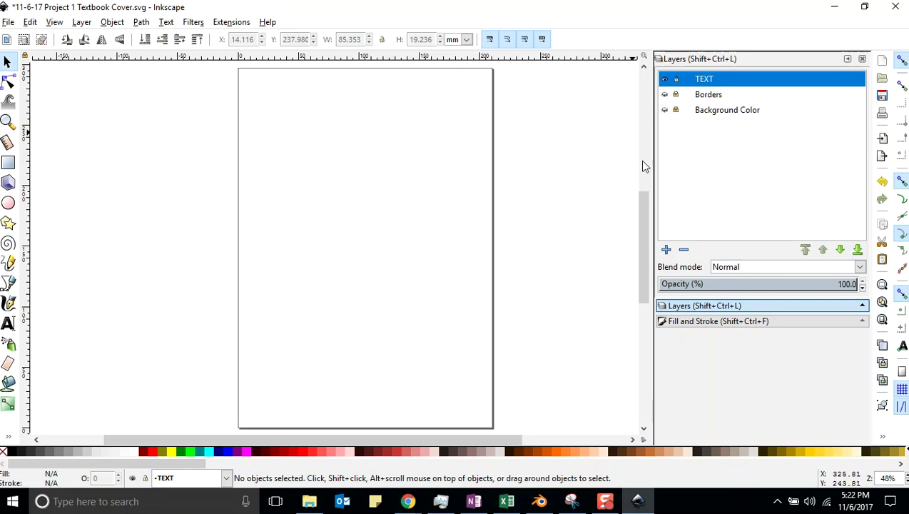
{"action": "left_click", "coordinate": [8, 324]}
{"action": "left_click", "coordinate": [9, 23]}
{"action": "left_click", "coordinate": [23, 107]}
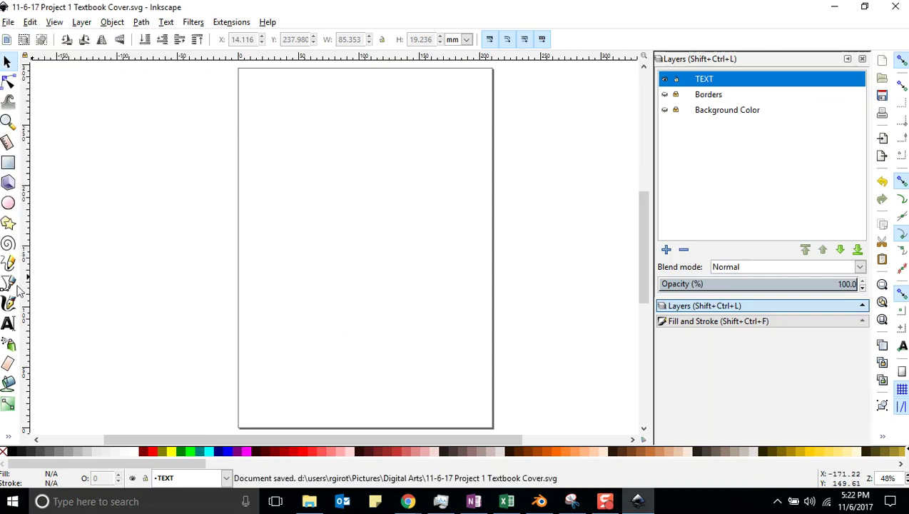
Create a flowed text frame across the upper part of the page reading FROGS, and save the document
{"action": "left_click", "coordinate": [8, 324]}
{"action": "left_click_drag", "start_coordinate": [253, 112], "coordinate": [464, 190]}
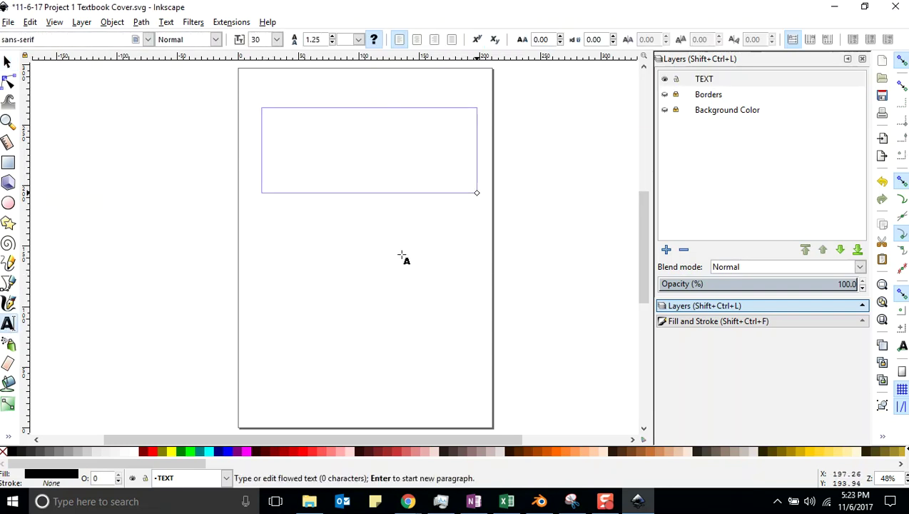
{"action": "type", "text": "SROGS"}
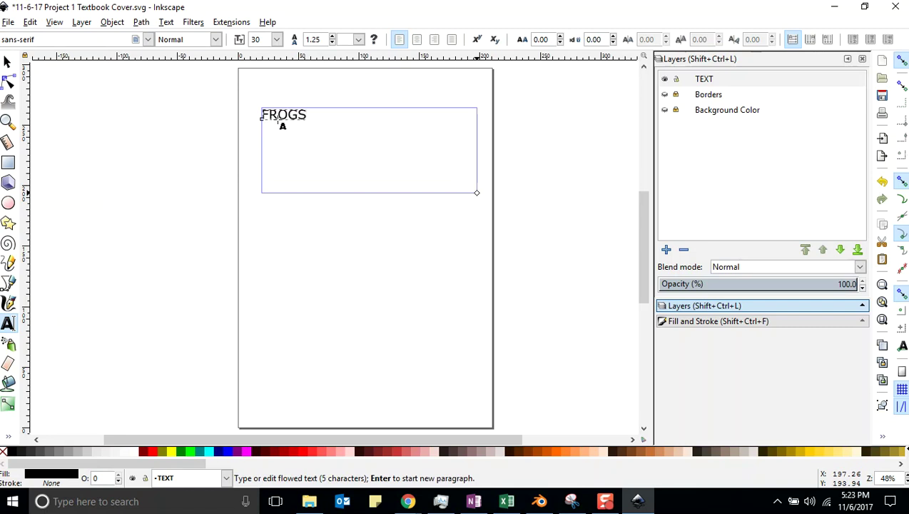
{"action": "left_click", "coordinate": [7, 22]}
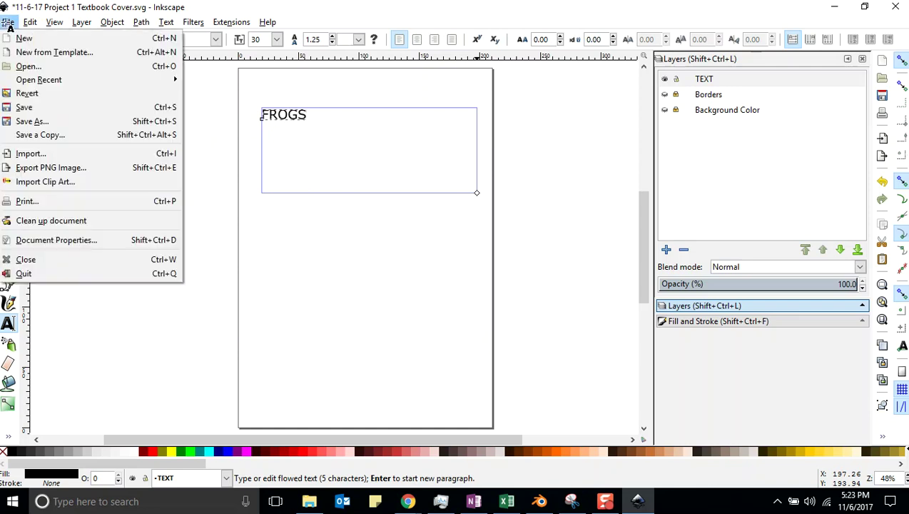
{"action": "left_click", "coordinate": [221, 163]}
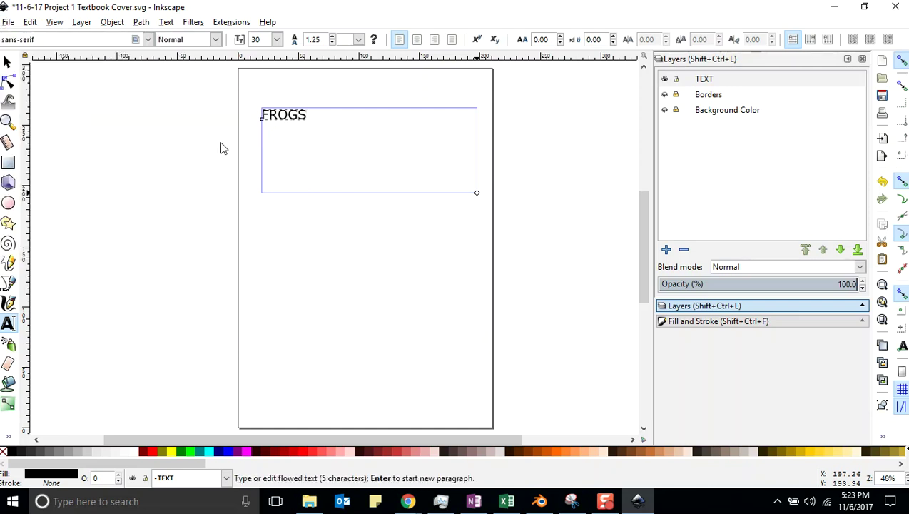
{"action": "left_click", "coordinate": [247, 141]}
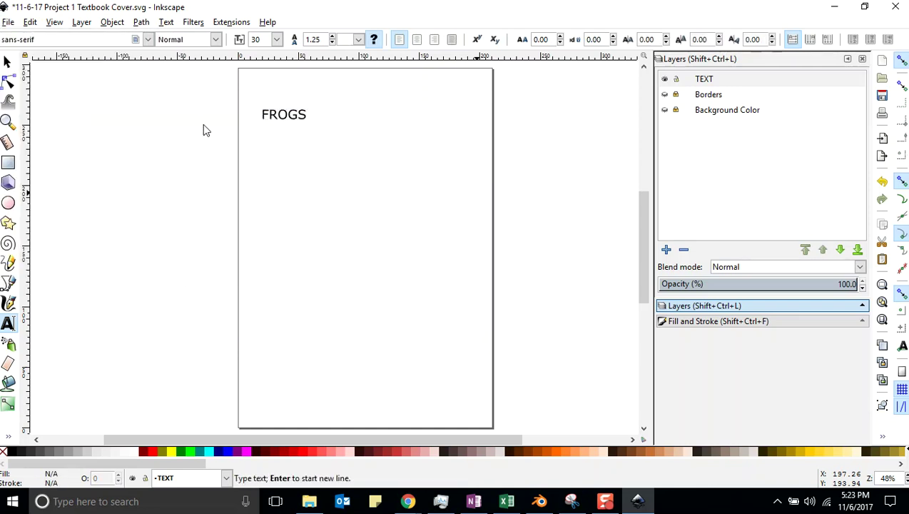
{"action": "left_click", "coordinate": [7, 22]}
{"action": "left_click", "coordinate": [22, 107]}
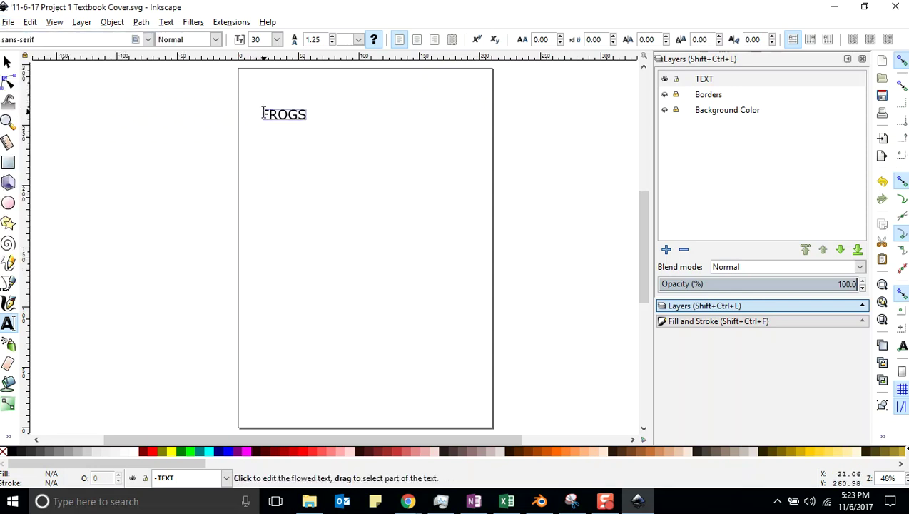
Set the FROGS text to font size 72 and align it to the center of its frame
{"action": "left_click_drag", "start_coordinate": [263, 114], "coordinate": [307, 117]}
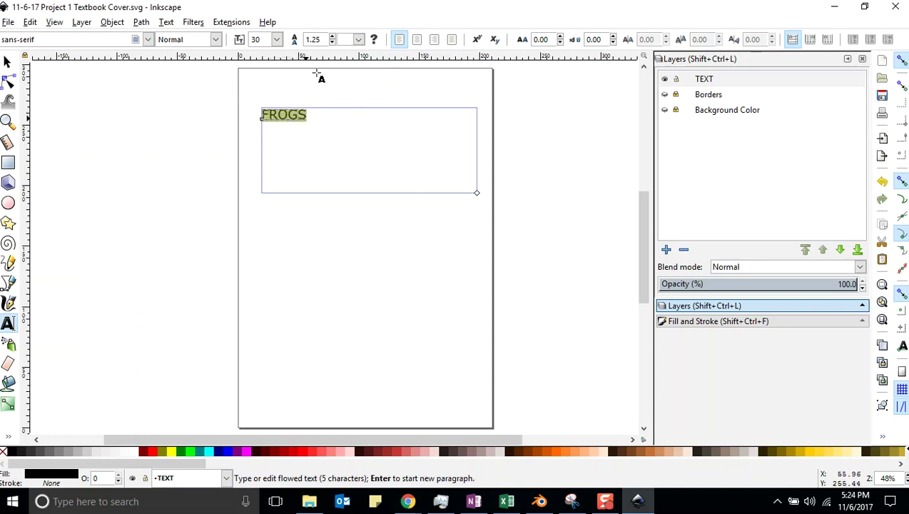
{"action": "left_click", "coordinate": [277, 40]}
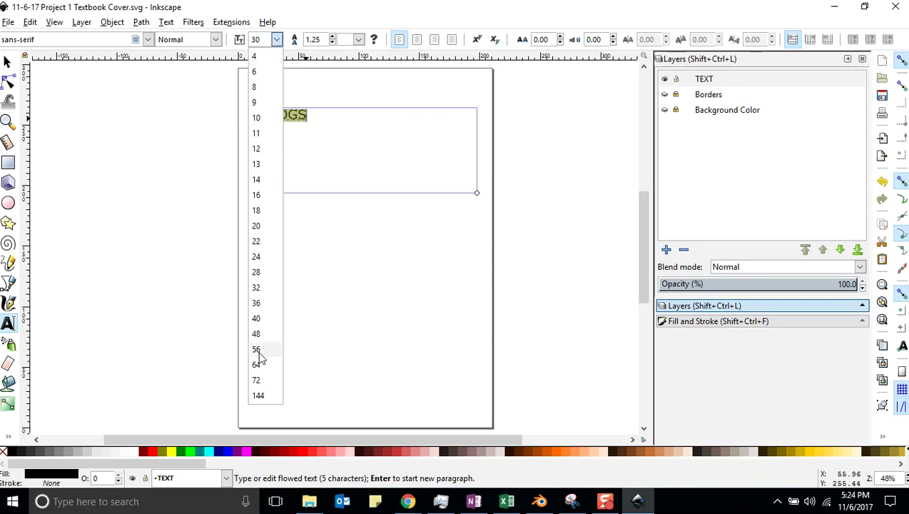
{"action": "left_click", "coordinate": [259, 379]}
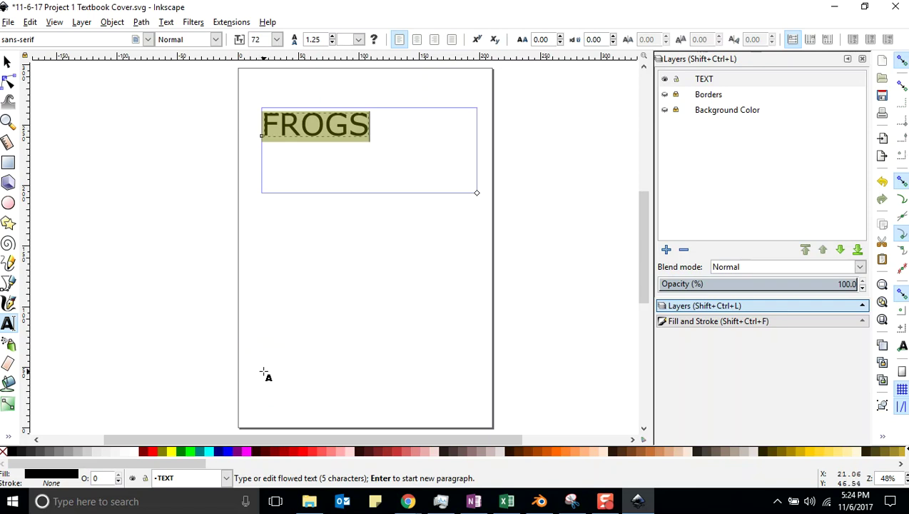
{"action": "left_click", "coordinate": [418, 40]}
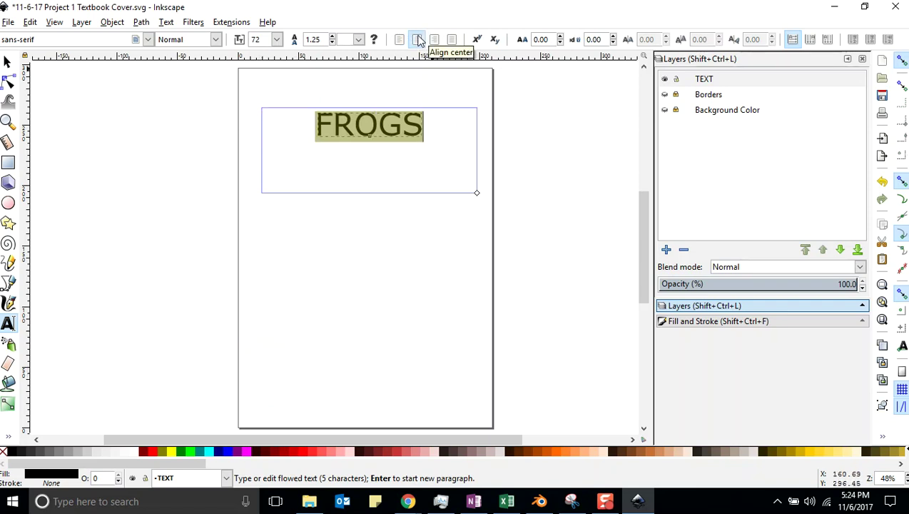
Preview the FROGS text over the Background Color layer, hide that layer again and save the document
{"action": "left_click", "coordinate": [665, 110]}
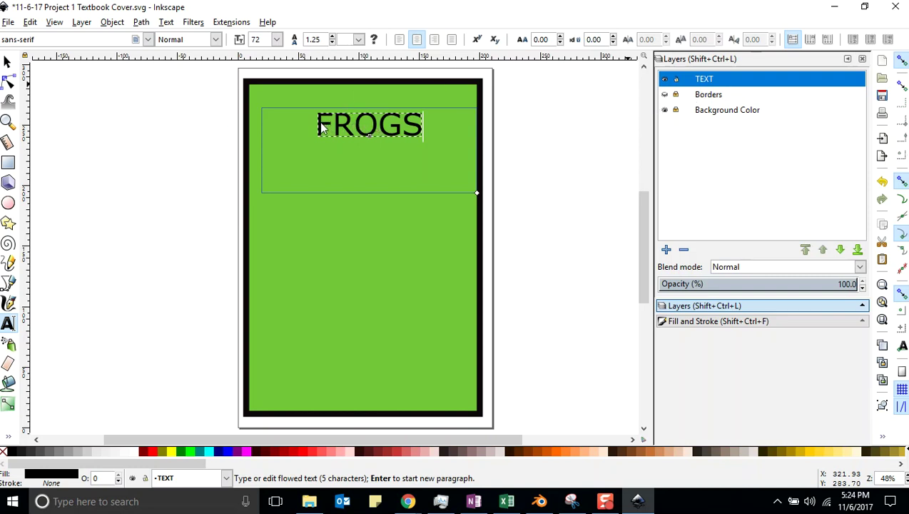
{"action": "left_click", "coordinate": [664, 110]}
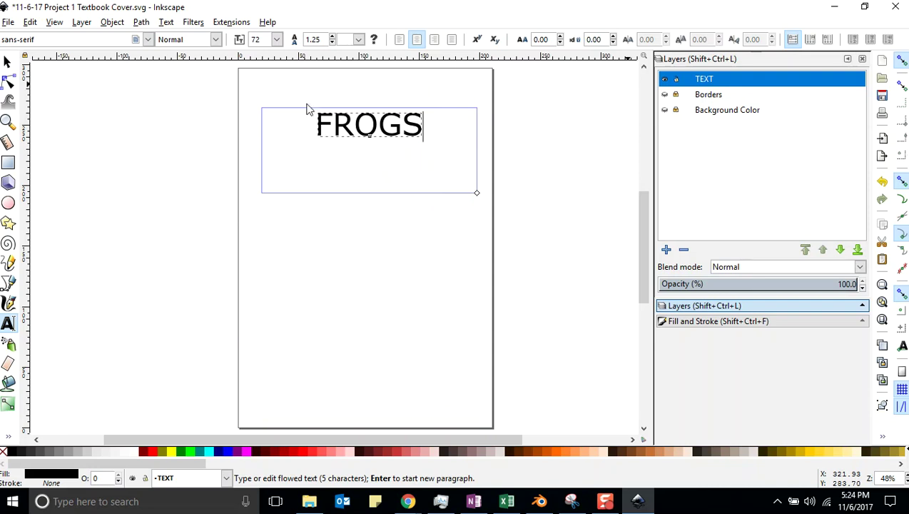
{"action": "left_click", "coordinate": [250, 157]}
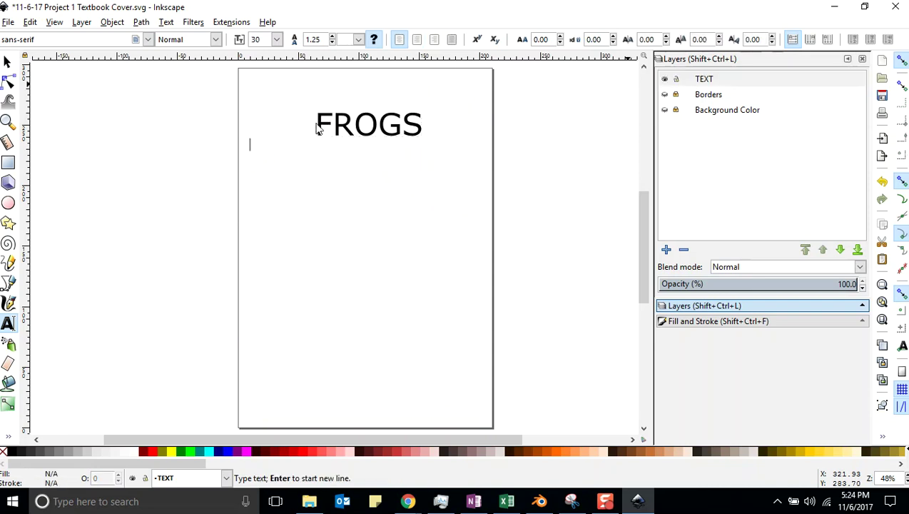
{"action": "left_click", "coordinate": [319, 123]}
{"action": "left_click", "coordinate": [8, 22]}
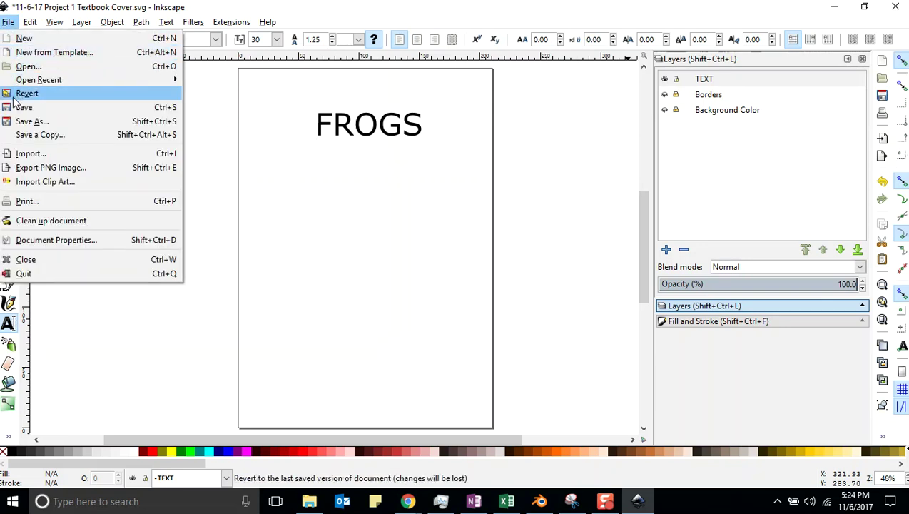
{"action": "left_click", "coordinate": [27, 106]}
Recolor the FROGS text white and show the Borders and Background Color layers again
{"action": "left_click_drag", "start_coordinate": [317, 124], "coordinate": [423, 127]}
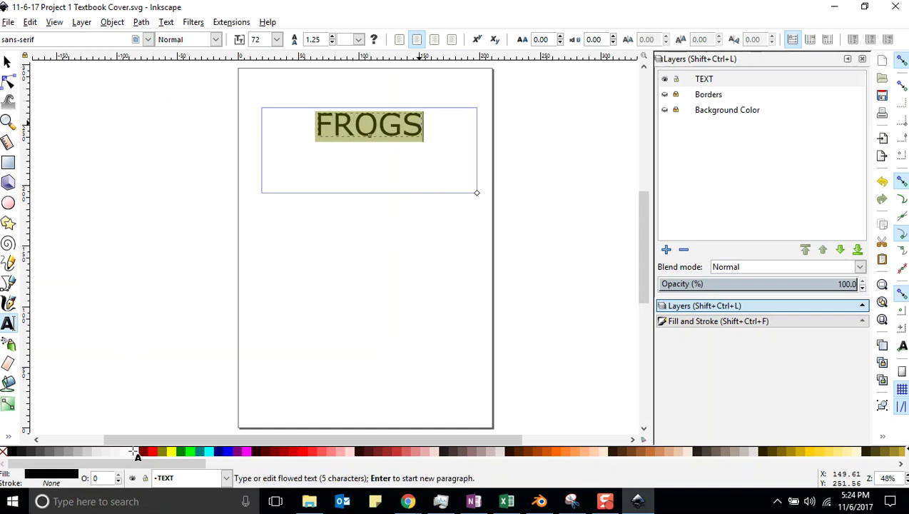
{"action": "left_click", "coordinate": [170, 452]}
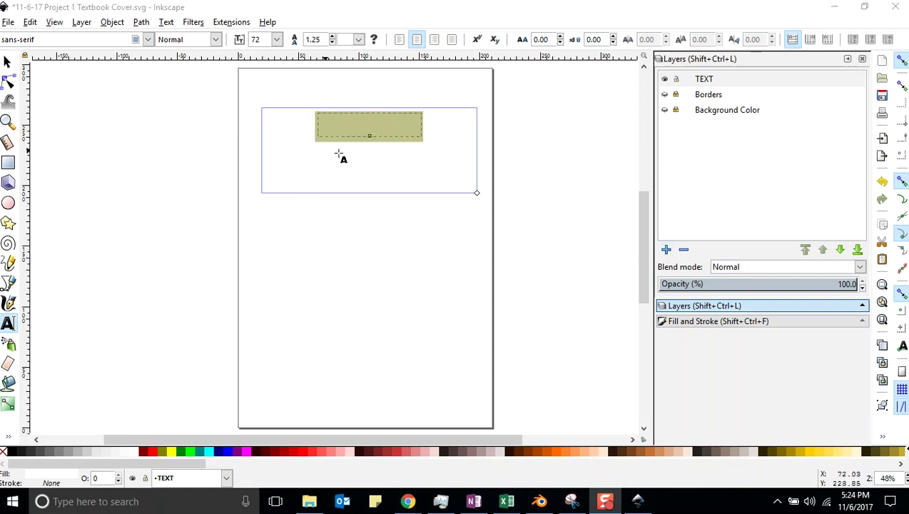
{"action": "left_click", "coordinate": [665, 95]}
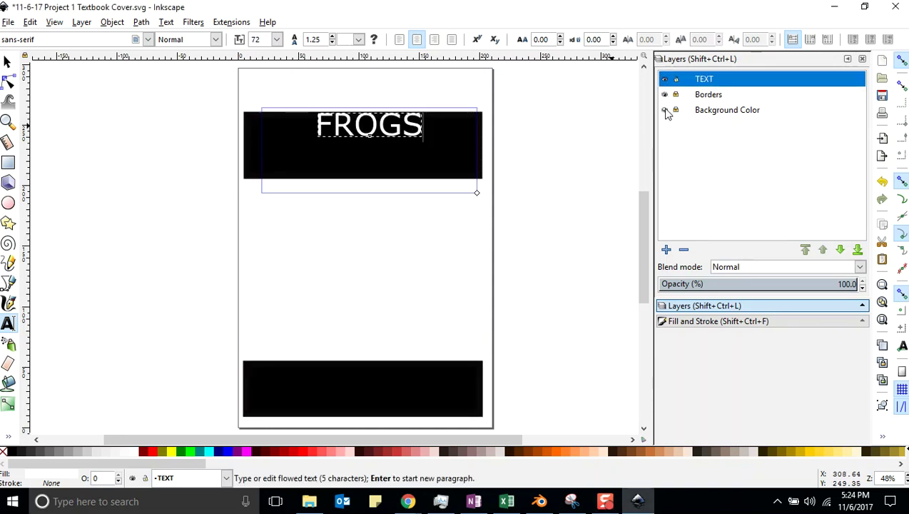
{"action": "left_click", "coordinate": [665, 111]}
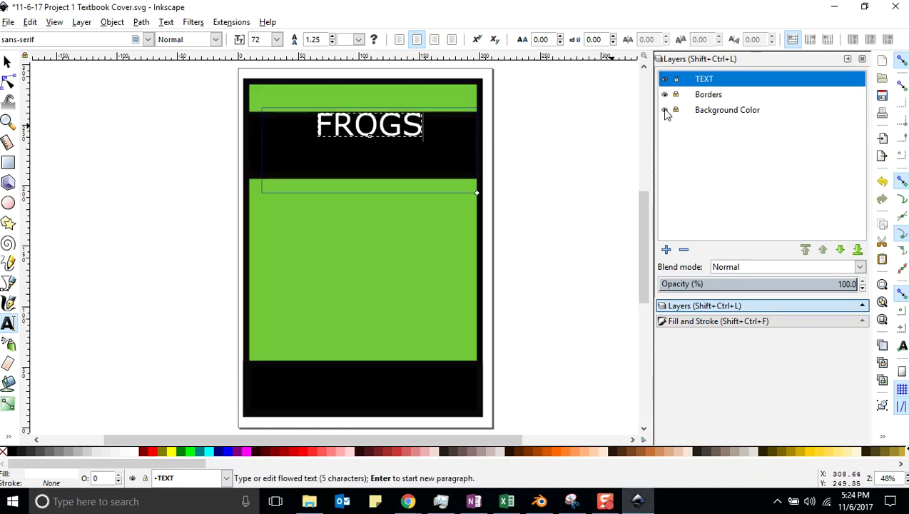
Deselect the FROGS text and save the document
{"action": "left_click", "coordinate": [217, 146]}
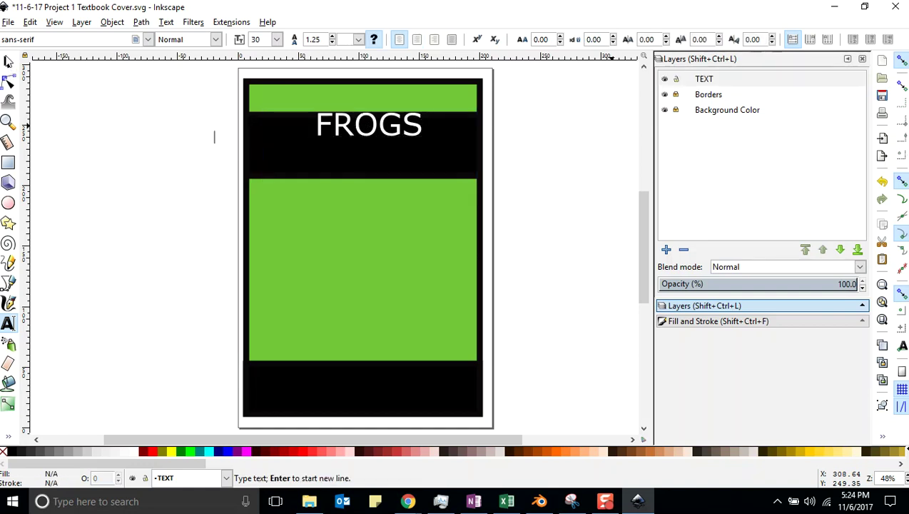
{"action": "left_click", "coordinate": [8, 22]}
{"action": "left_click", "coordinate": [23, 107]}
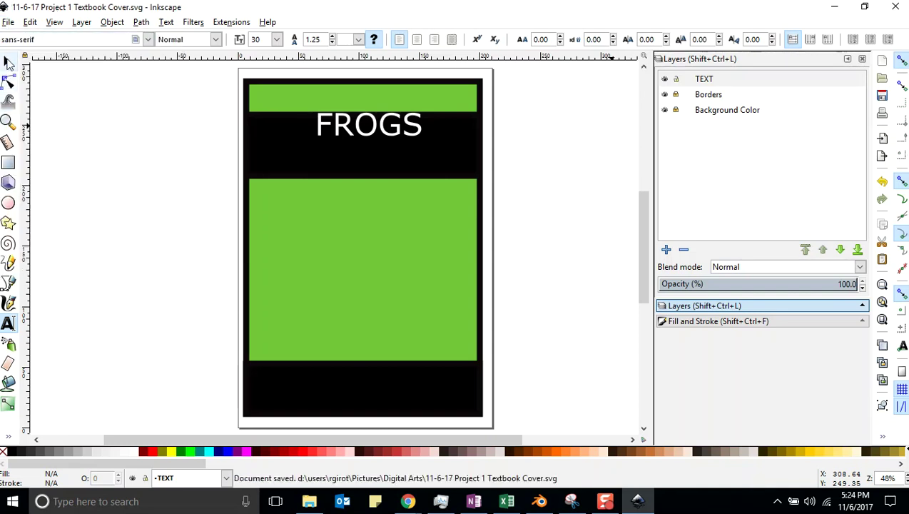
Nudge the FROGS text down and left to the middle of the upper black band, at X 60.868 and Y 228.050 mm, and deselect it
{"action": "left_click", "coordinate": [8, 62]}
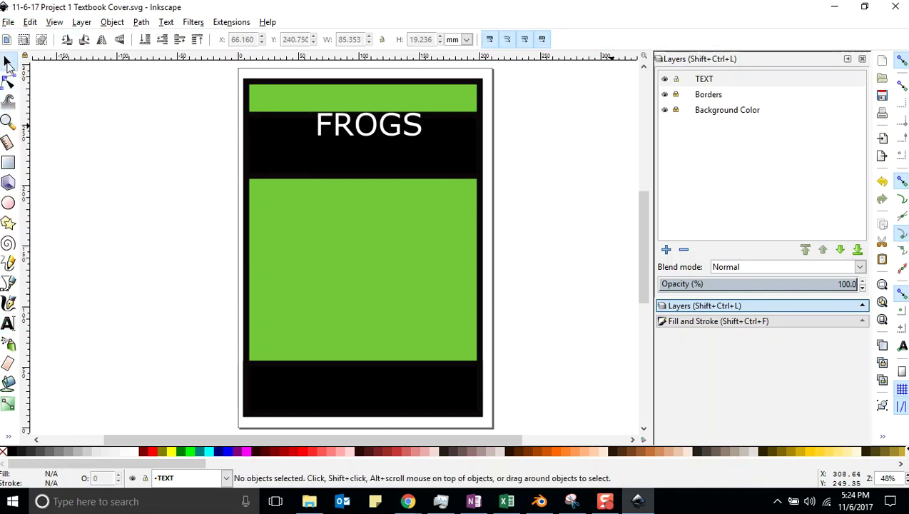
{"action": "left_click", "coordinate": [418, 130]}
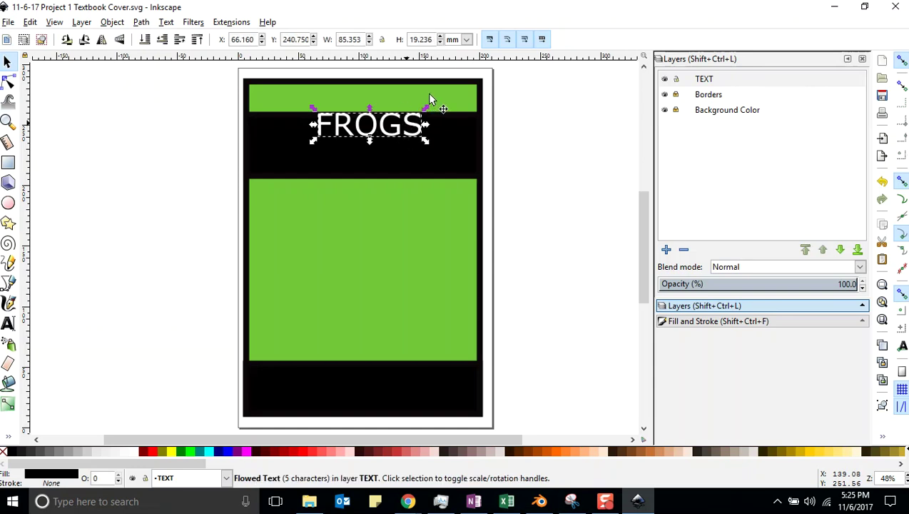
{"action": "key", "text": "Down"}
{"action": "key", "text": "Down"}
{"action": "key", "text": "Down"}
{"action": "key", "text": "Down"}
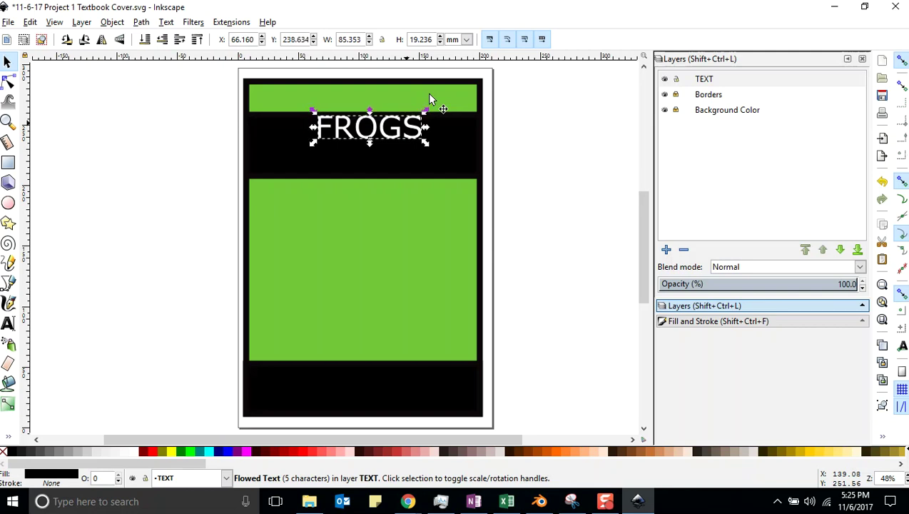
{"action": "key", "text": "shift+Down"}
{"action": "key", "text": "shift+Down"}
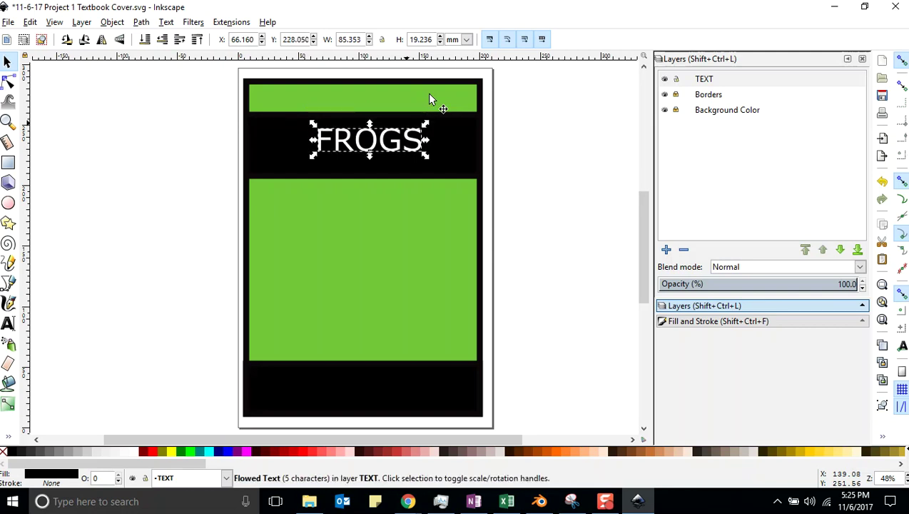
{"action": "key", "text": "shift+Left"}
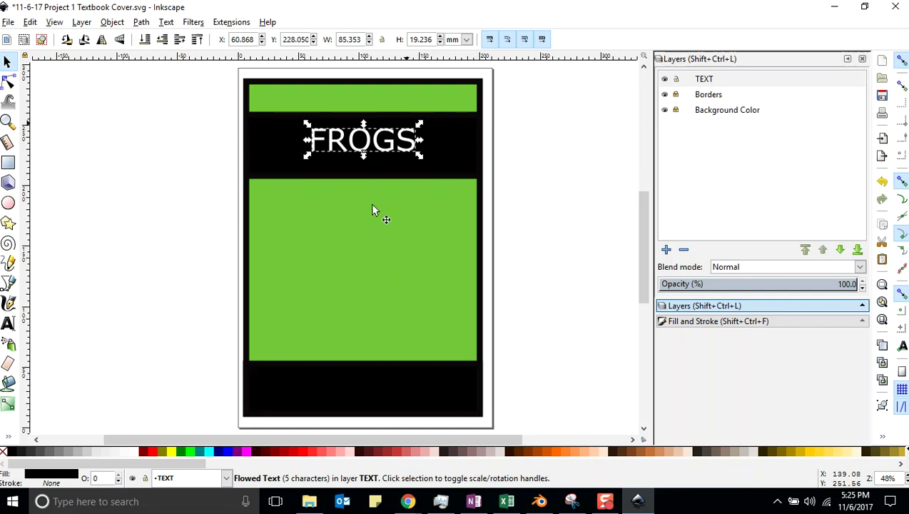
{"action": "left_click", "coordinate": [489, 178]}
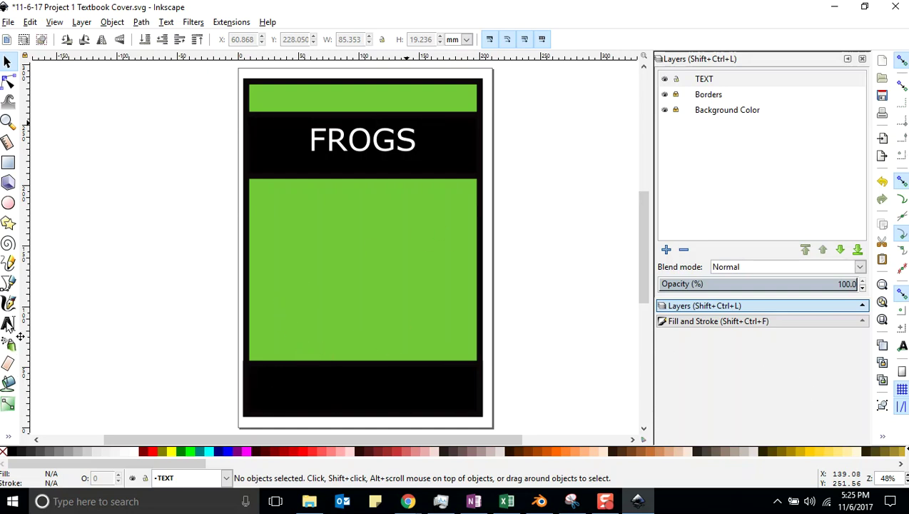
Hide the Borders and Background Color layers and save the document
{"action": "left_click", "coordinate": [663, 95]}
{"action": "left_click", "coordinate": [664, 109]}
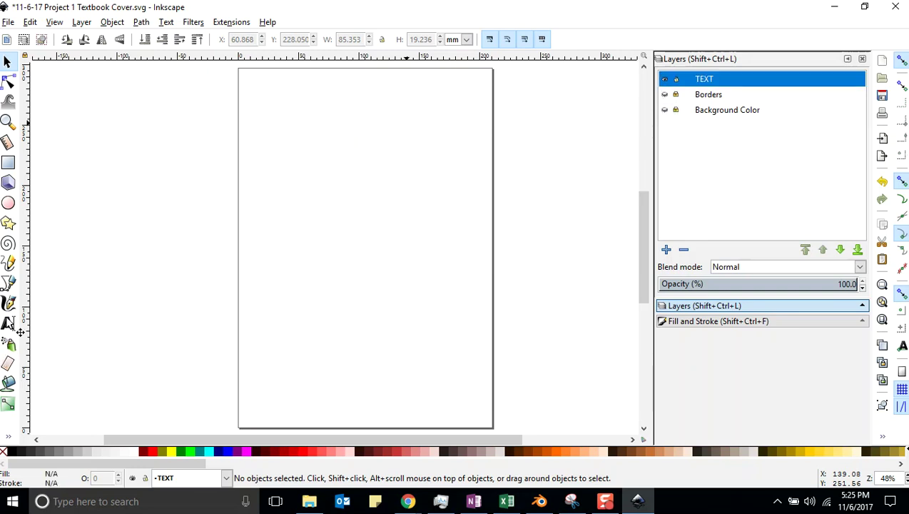
{"action": "left_click", "coordinate": [8, 22]}
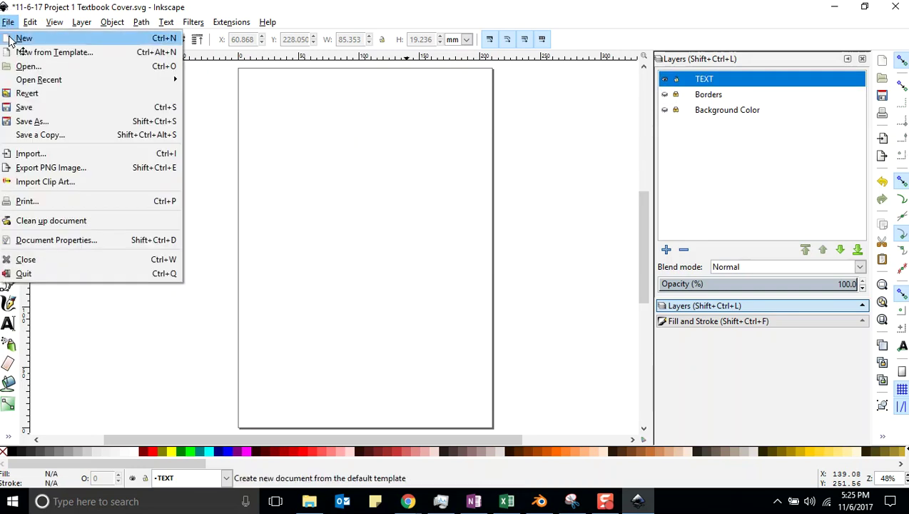
{"action": "left_click", "coordinate": [20, 105]}
Create a flowed text frame across the lower part of the page and enter MARCHING UP AND DOWN in it
{"action": "left_click", "coordinate": [8, 323]}
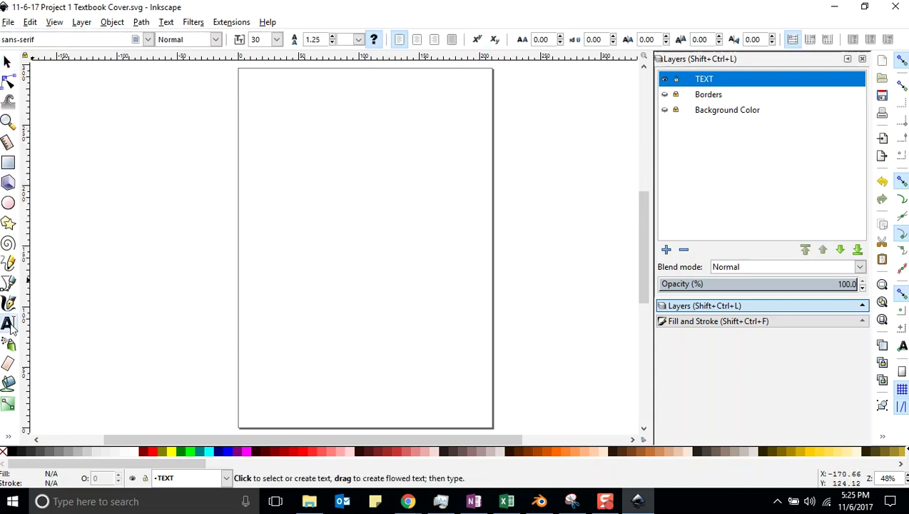
{"action": "left_click_drag", "start_coordinate": [244, 353], "coordinate": [489, 409]}
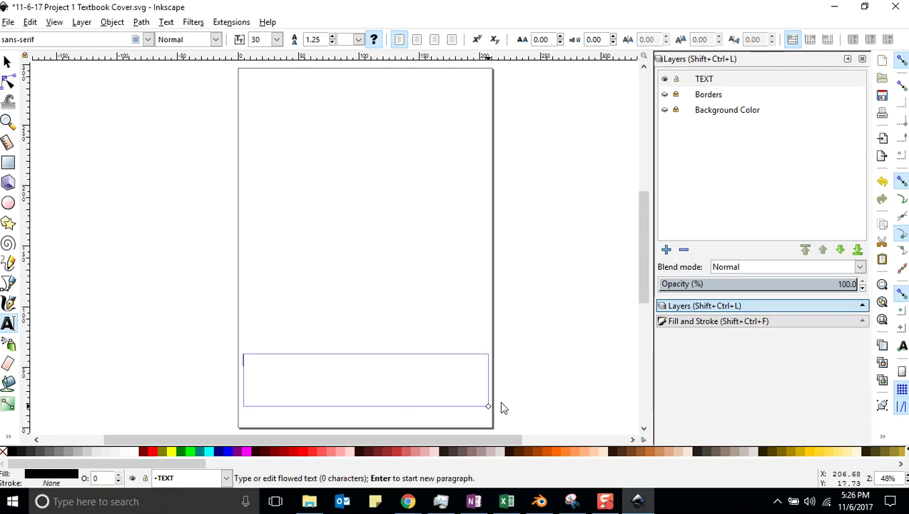
{"action": "type", "text": "mARCHIN"}
{"action": "key", "text": "BackSpace"}
{"action": "key", "text": "BackSpace"}
{"action": "key", "text": "BackSpace"}
{"action": "key", "text": "BackSpace"}
{"action": "key", "text": "BackSpace"}
{"action": "key", "text": "BackSpace"}
{"action": "key", "text": "BackSpace"}
{"action": "type", "text": "MAR"}
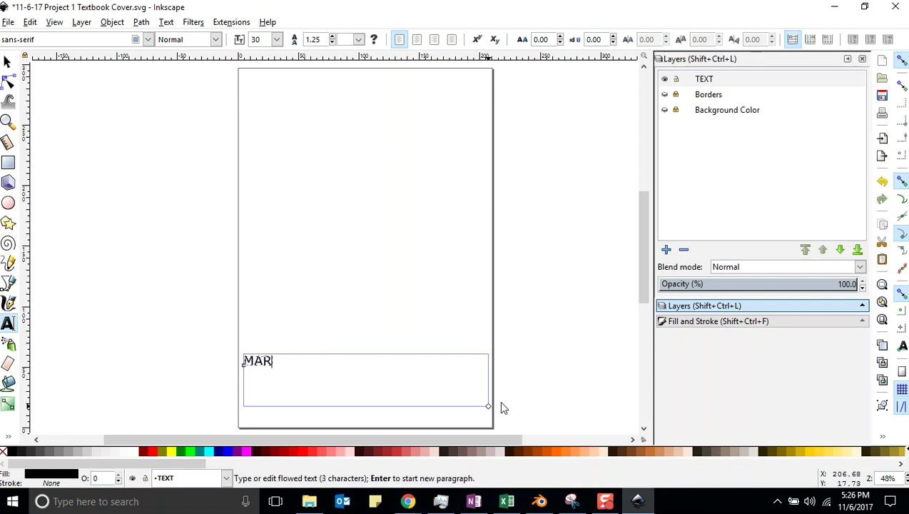
{"action": "type", "text": "CHING "}
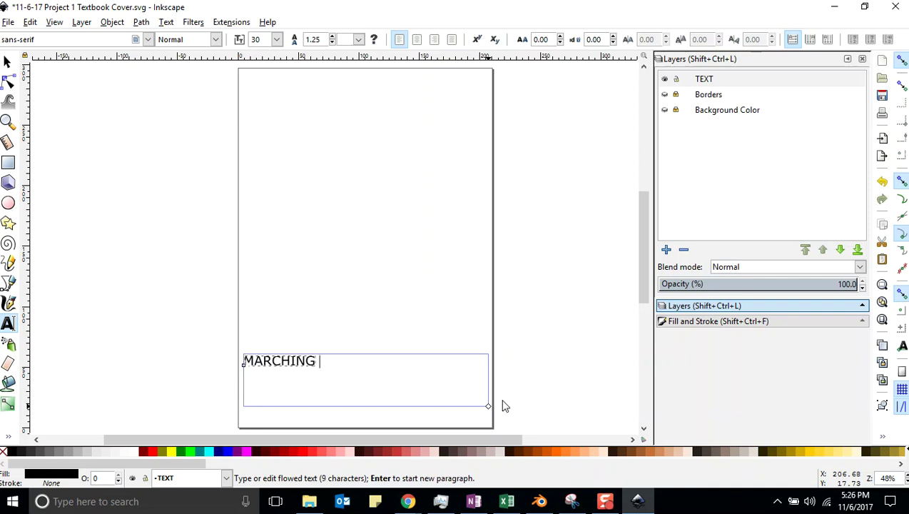
{"action": "type", "text": "UP AND DOWN"}
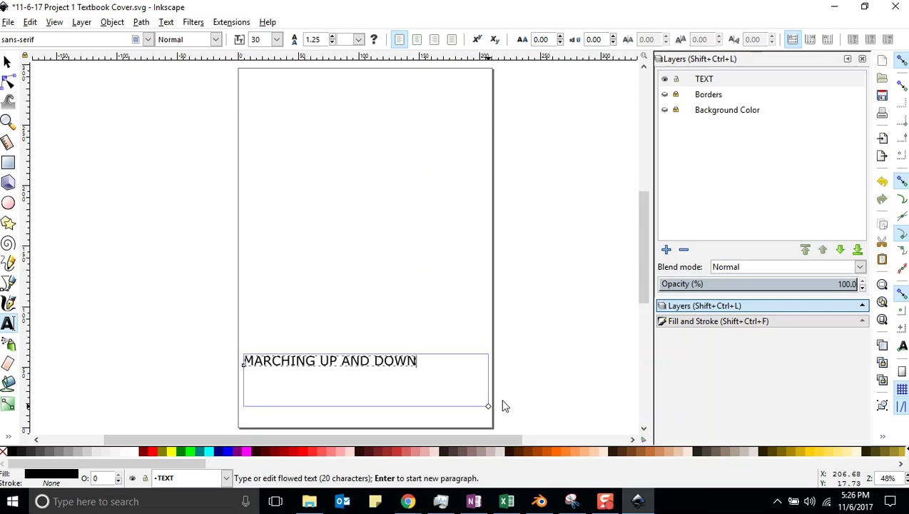
Add a second line reading "By" plus the author's full name, finish the text and save the document
{"action": "key", "text": "Return"}
{"action": "type", "text": "B"}
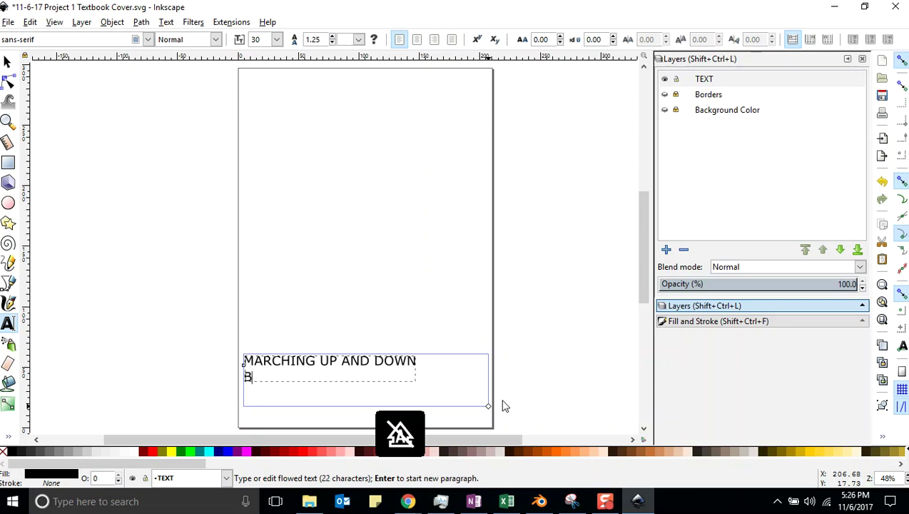
{"action": "type", "text": "y Rachel G"}
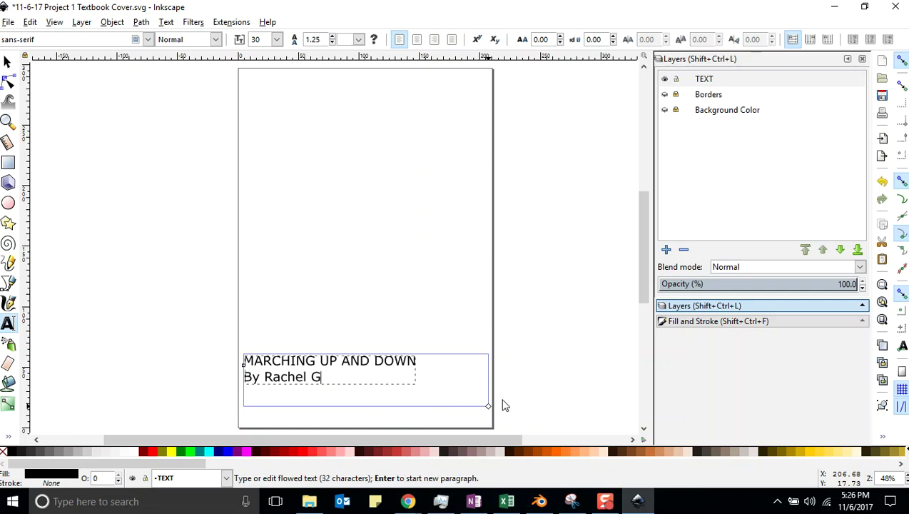
{"action": "type", "text": "."}
{"action": "key", "text": "BackSpace"}
{"action": "key", "text": "BackSpace"}
{"action": "key", "text": "BackSpace"}
{"action": "key", "text": "BackSpace"}
{"action": "key", "text": "BackSpace"}
{"action": "key", "text": "BackSpace"}
{"action": "key", "text": "BackSpace"}
{"action": "key", "text": "BackSpace"}
{"action": "key", "text": "BackSpace"}
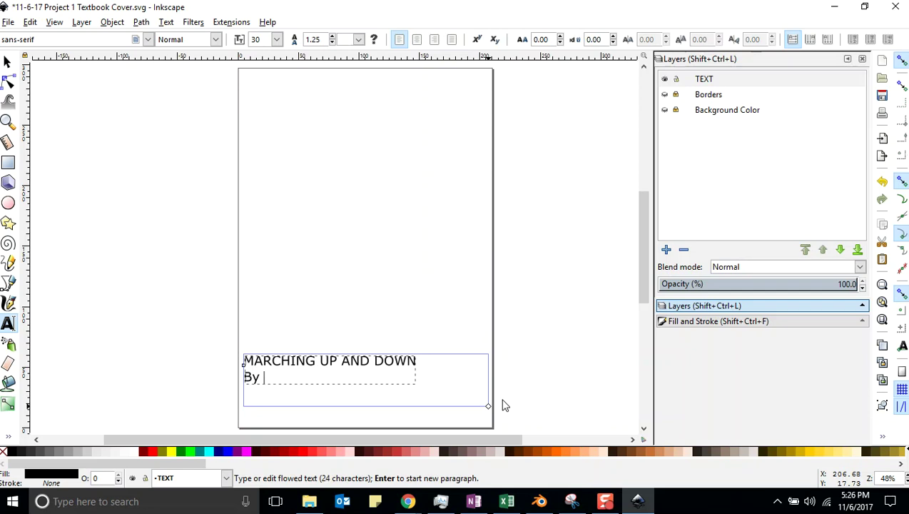
{"action": "type", "text": "Dulsanea"}
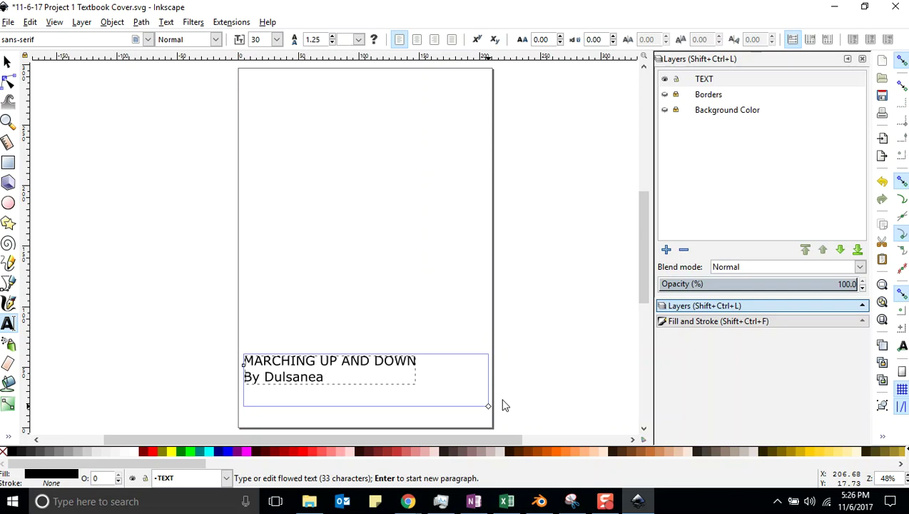
{"action": "type", "text": "P"}
{"action": "key", "text": "BackSpace"}
{"action": "type", "text": "Croissant"}
{"action": "left_click", "coordinate": [212, 378]}
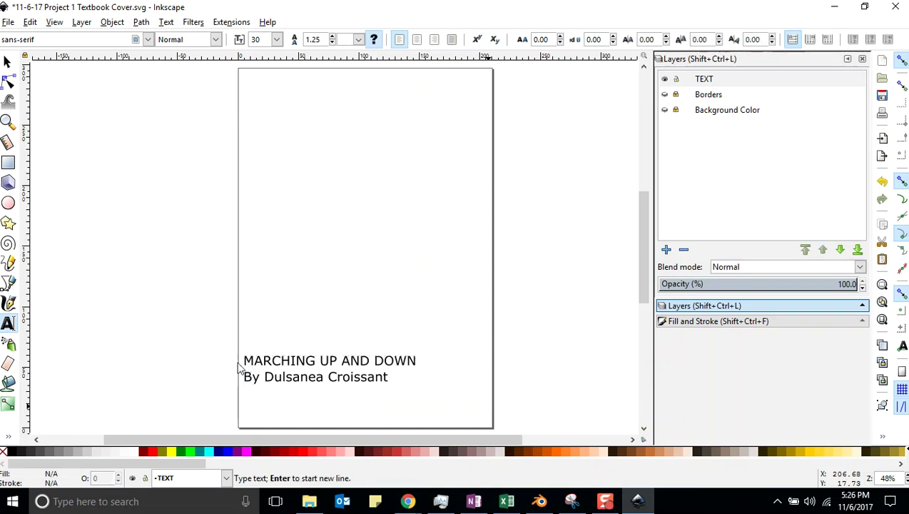
{"action": "left_click", "coordinate": [8, 22]}
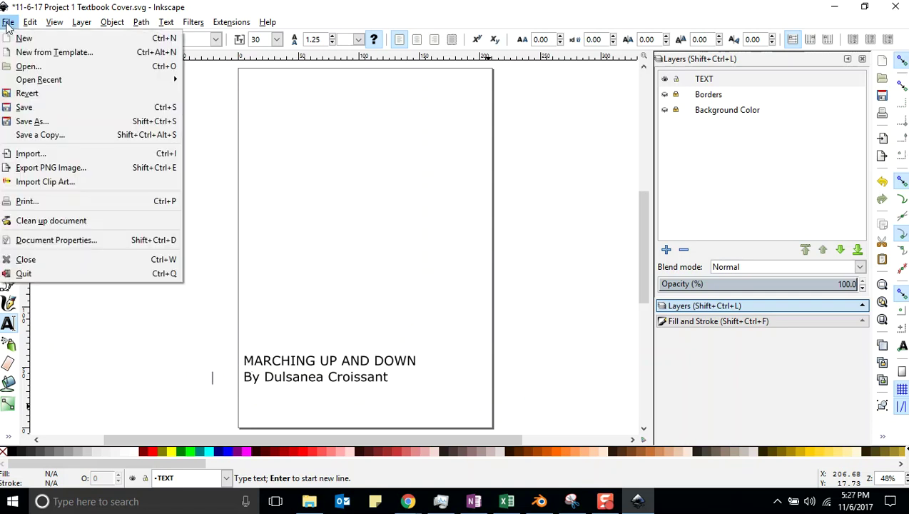
{"action": "left_click", "coordinate": [24, 107]}
Center both lines of the MARCHING UP AND DOWN text and recolor them white
{"action": "left_click", "coordinate": [245, 361]}
{"action": "left_click_drag", "start_coordinate": [245, 360], "coordinate": [392, 378]}
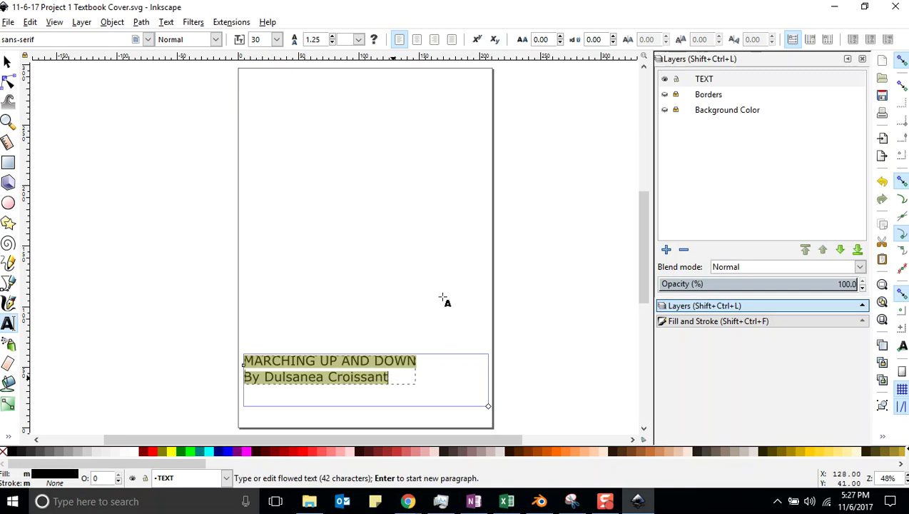
{"action": "left_click", "coordinate": [417, 39]}
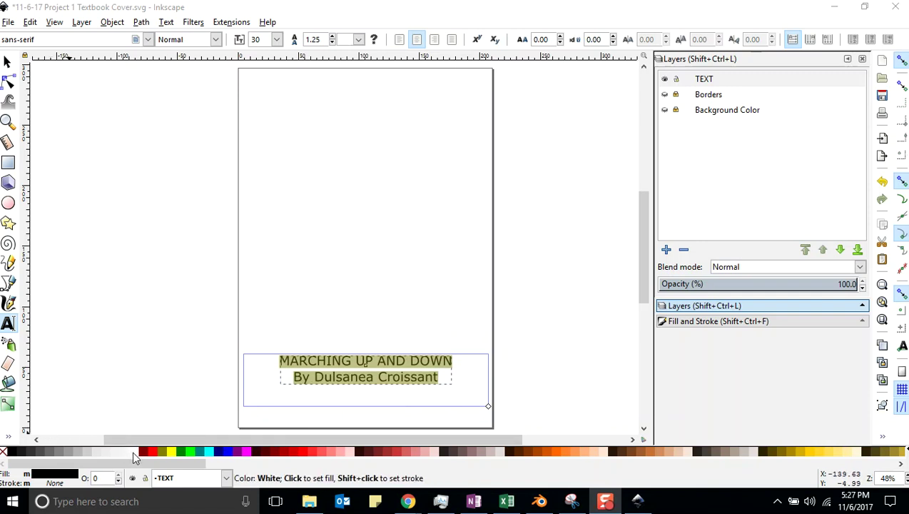
{"action": "left_click", "coordinate": [133, 452]}
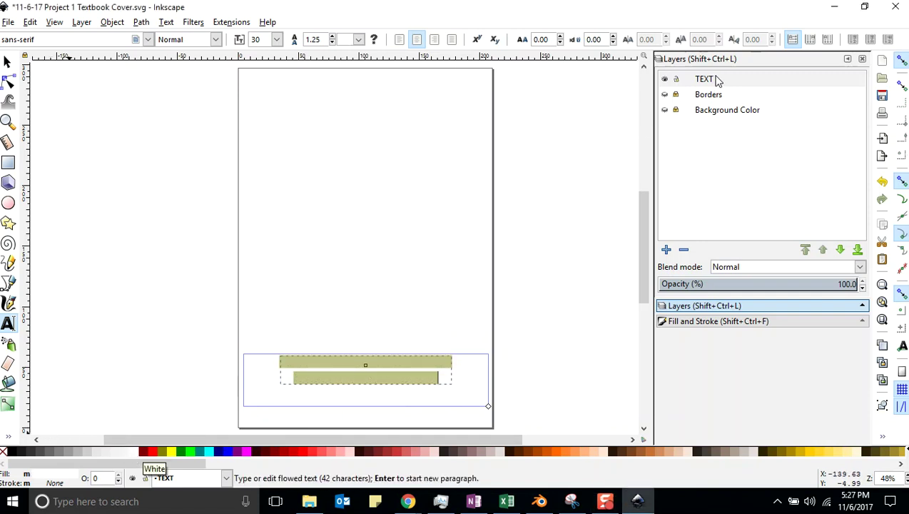
Show the Borders and Background Color layers again and save the document
{"action": "left_click", "coordinate": [665, 94]}
{"action": "left_click", "coordinate": [665, 110]}
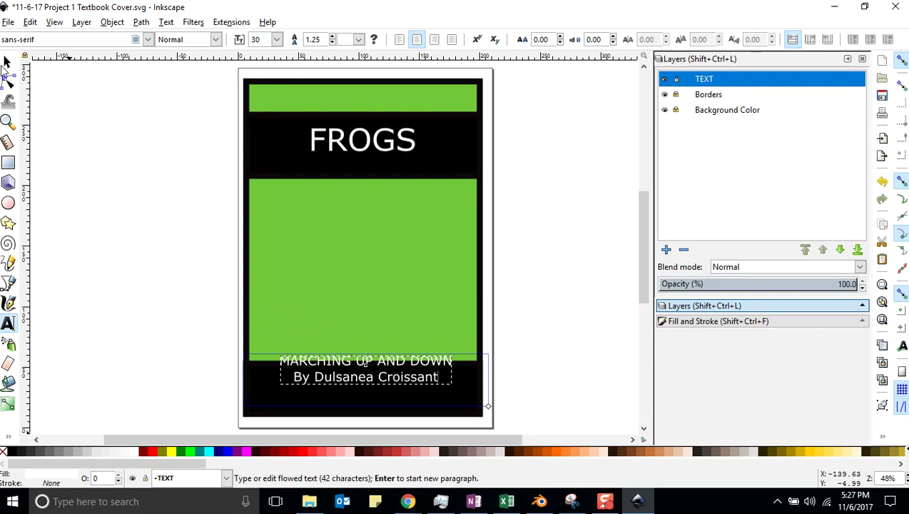
{"action": "left_click", "coordinate": [9, 24]}
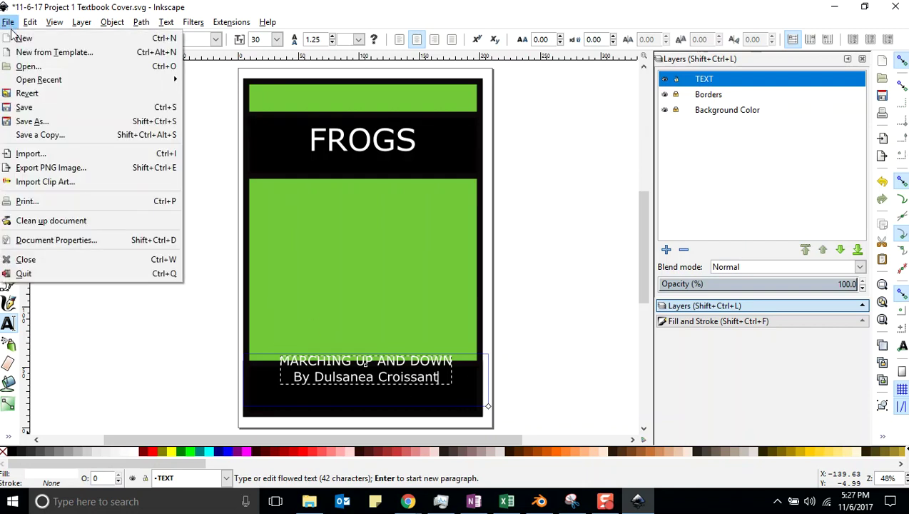
{"action": "left_click", "coordinate": [22, 107]}
Move the two-line text block straight down into the lower black band, at Y 23.767 mm, and deselect it
{"action": "left_click", "coordinate": [7, 62]}
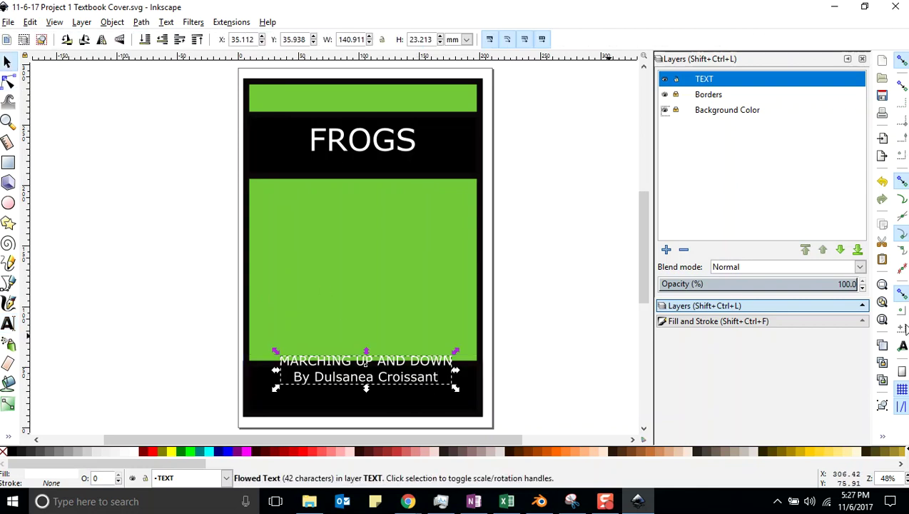
{"action": "left_click_drag", "start_coordinate": [419, 380], "coordinate": [420, 396]}
{"action": "left_click", "coordinate": [513, 361]}
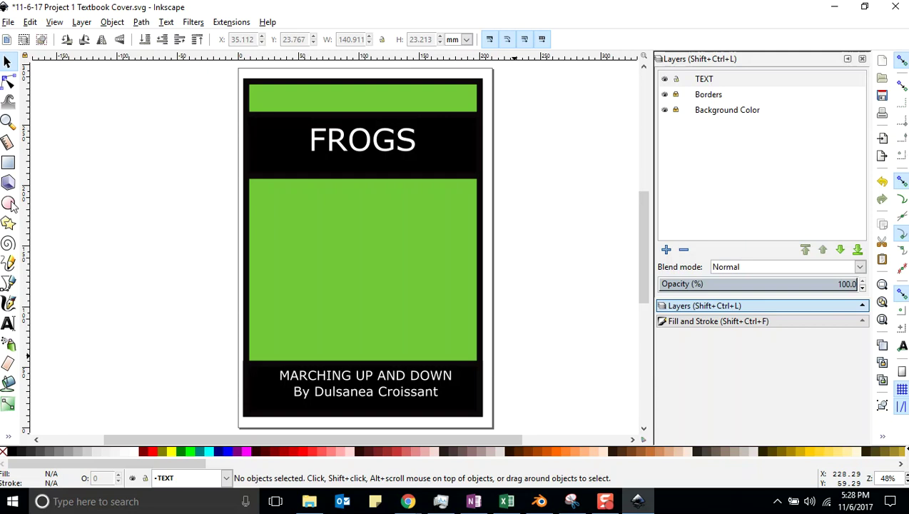
Hide the Borders, Background Color and TEXT layers and lock the TEXT layer
{"action": "left_click", "coordinate": [665, 95]}
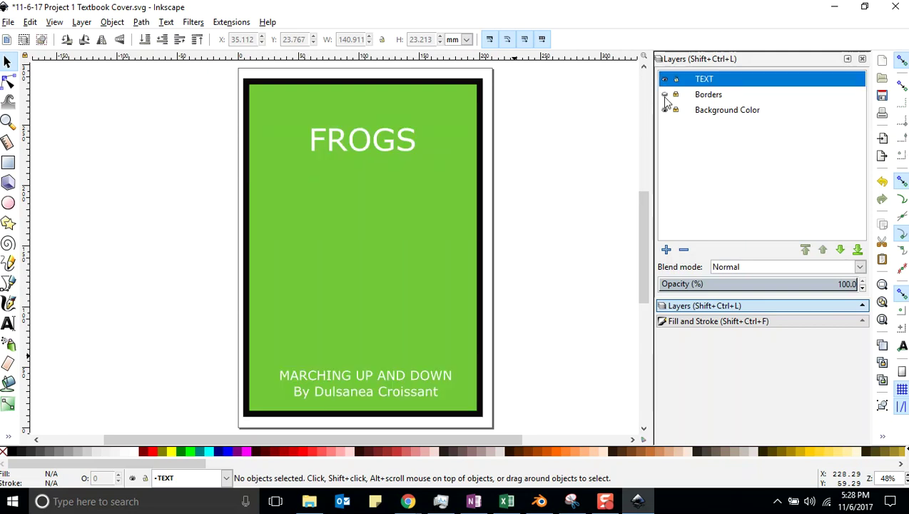
{"action": "left_click", "coordinate": [665, 110]}
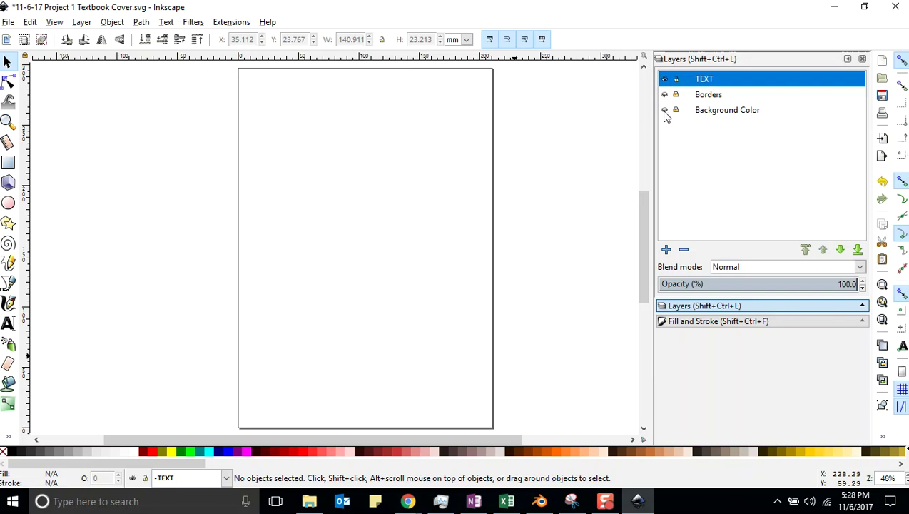
{"action": "left_click", "coordinate": [664, 79]}
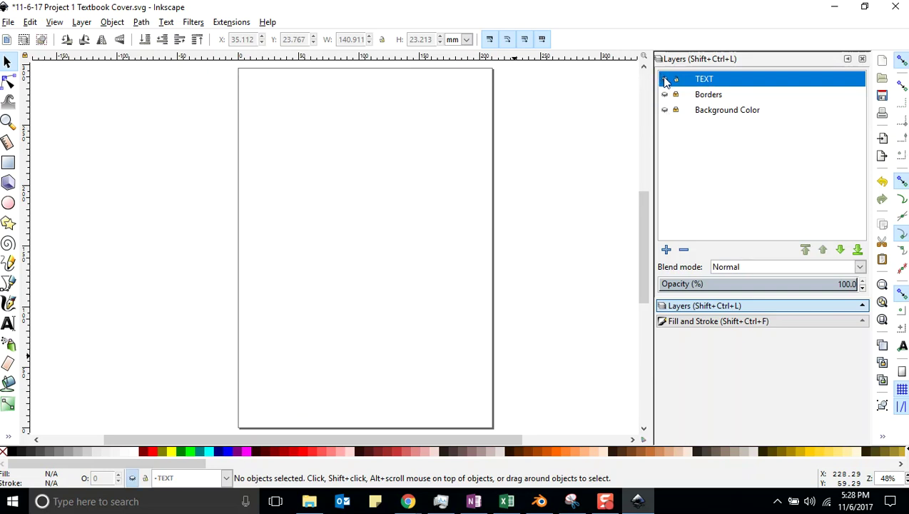
{"action": "left_click", "coordinate": [675, 80]}
Add a new layer named Artwork above the TEXT layer
{"action": "left_click", "coordinate": [666, 252]}
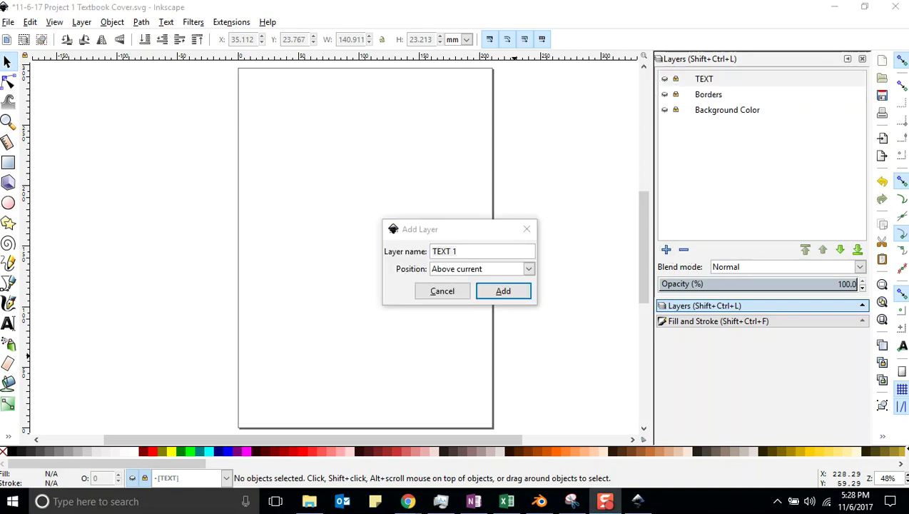
{"action": "left_click", "coordinate": [460, 252]}
{"action": "left_click_drag", "start_coordinate": [457, 251], "coordinate": [404, 251]}
{"action": "type", "text": "Artwork"}
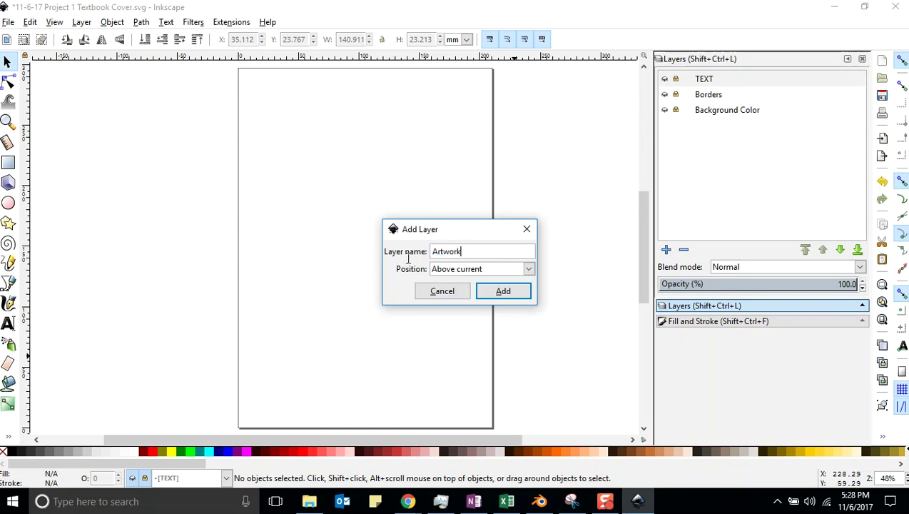
{"action": "left_click", "coordinate": [504, 293]}
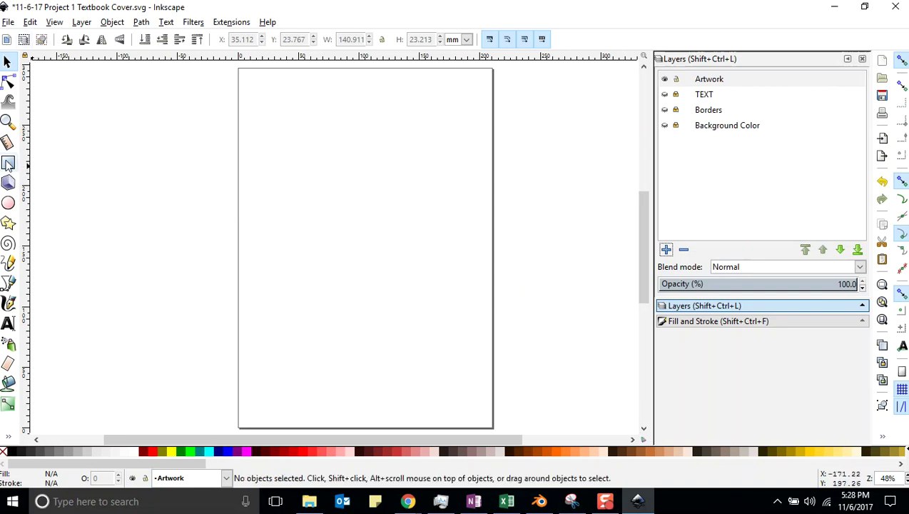
Draw a tall rectangle about 24 × 86 mm near the page's upper left and a square about 43 mm beside it
{"action": "left_click", "coordinate": [9, 164]}
{"action": "left_click_drag", "start_coordinate": [258, 108], "coordinate": [291, 221]}
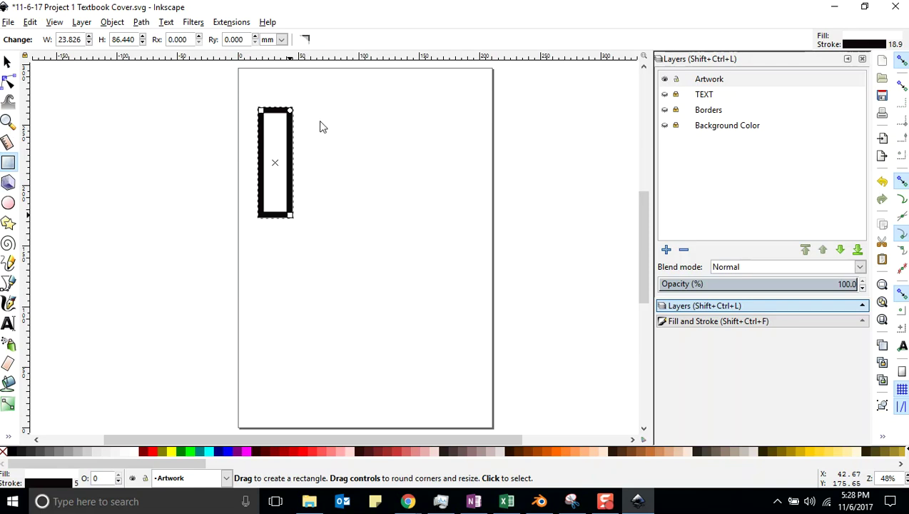
{"action": "mouse_move", "coordinate": [325, 107]}
{"action": "left_mouse_down"}
{"action": "mouse_move", "coordinate": [341, 142]}
{"action": "mouse_move", "coordinate": [442, 257]}
{"action": "mouse_move", "coordinate": [397, 203]}
{"action": "mouse_move", "coordinate": [454, 235]}
{"action": "mouse_move", "coordinate": [412, 245]}
{"action": "mouse_move", "coordinate": [414, 334]}
{"action": "mouse_move", "coordinate": [393, 204]}
{"action": "left_mouse_up"}
{"action": "mouse_move", "coordinate": [417, 181]}
{"action": "left_mouse_down"}
{"action": "mouse_move", "coordinate": [440, 186]}
{"action": "mouse_move", "coordinate": [431, 217]}
{"action": "mouse_move", "coordinate": [454, 286]}
{"action": "mouse_move", "coordinate": [466, 278]}
{"action": "mouse_move", "coordinate": [436, 282]}
{"action": "mouse_move", "coordinate": [461, 272]}
{"action": "mouse_move", "coordinate": [435, 190]}
{"action": "mouse_move", "coordinate": [383, 194]}
{"action": "mouse_move", "coordinate": [381, 171]}
{"action": "left_mouse_up"}
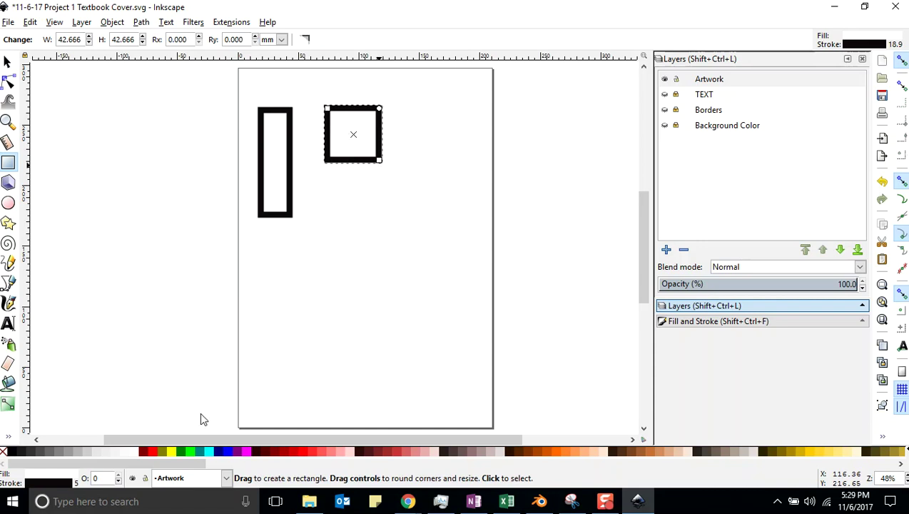
Fill the square with bright green and remove its stroke
{"action": "left_click", "coordinate": [191, 450]}
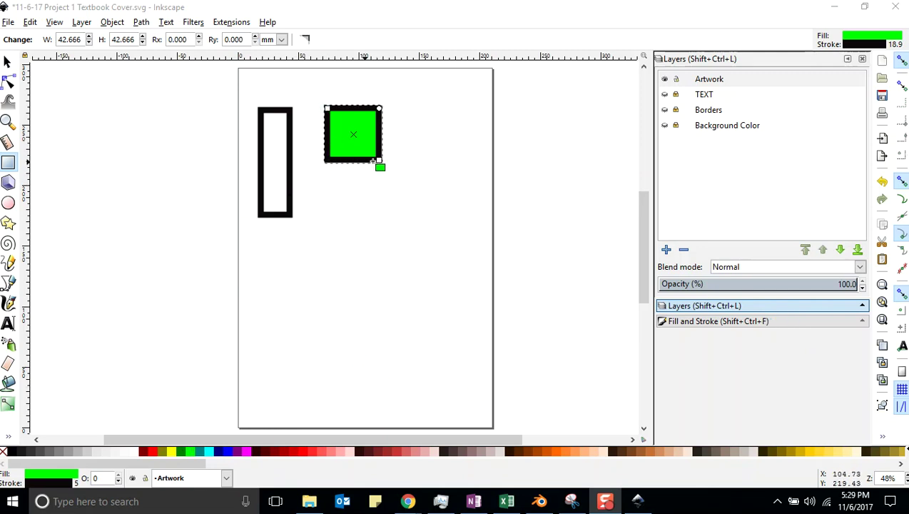
{"action": "left_click", "coordinate": [4, 452], "text": "shift"}
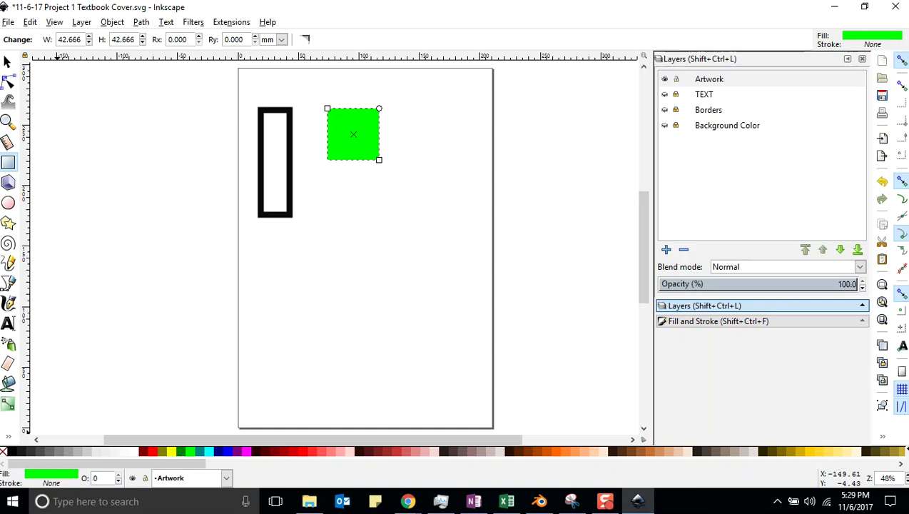
Draw a bright green rectangle with a dark green stroke, about 26 × 33 mm, to the square's upper right and save the document
{"action": "mouse_move", "coordinate": [860, 396]}
{"action": "left_mouse_down"}
{"action": "mouse_move", "coordinate": [416, 223]}
{"action": "mouse_move", "coordinate": [375, 199]}
{"action": "mouse_move", "coordinate": [399, 130]}
{"action": "mouse_move", "coordinate": [413, 146]}
{"action": "mouse_move", "coordinate": [440, 149]}
{"action": "mouse_move", "coordinate": [450, 170]}
{"action": "mouse_move", "coordinate": [464, 125]}
{"action": "mouse_move", "coordinate": [462, 76]}
{"action": "mouse_move", "coordinate": [426, 77]}
{"action": "mouse_move", "coordinate": [441, 81]}
{"action": "left_mouse_up"}
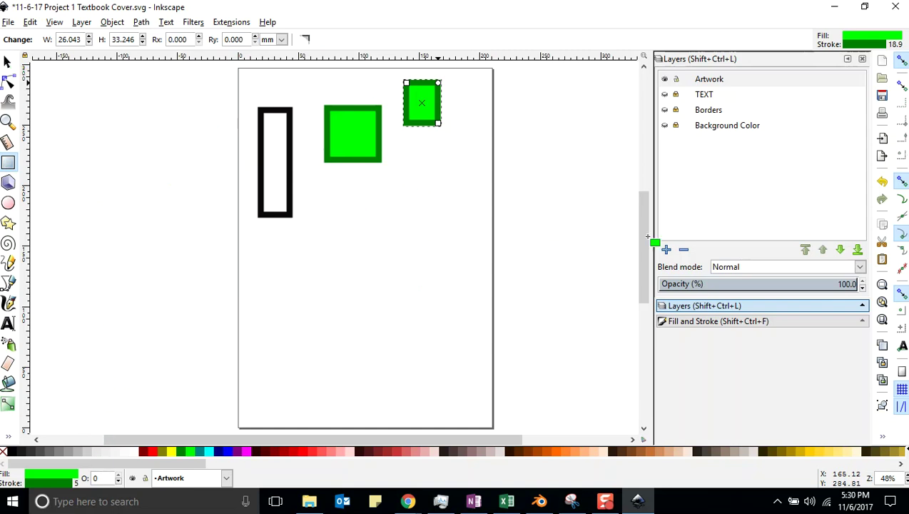
{"action": "key", "text": "ctrl+s"}
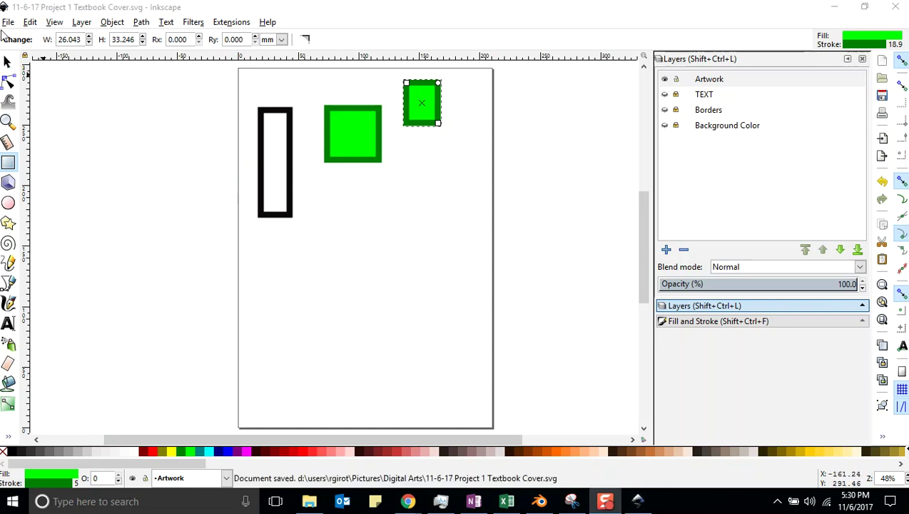
Enlarge the newest green rectangle down and to the right to about 62 × 67 mm overall and deselect it
{"action": "left_click", "coordinate": [7, 63]}
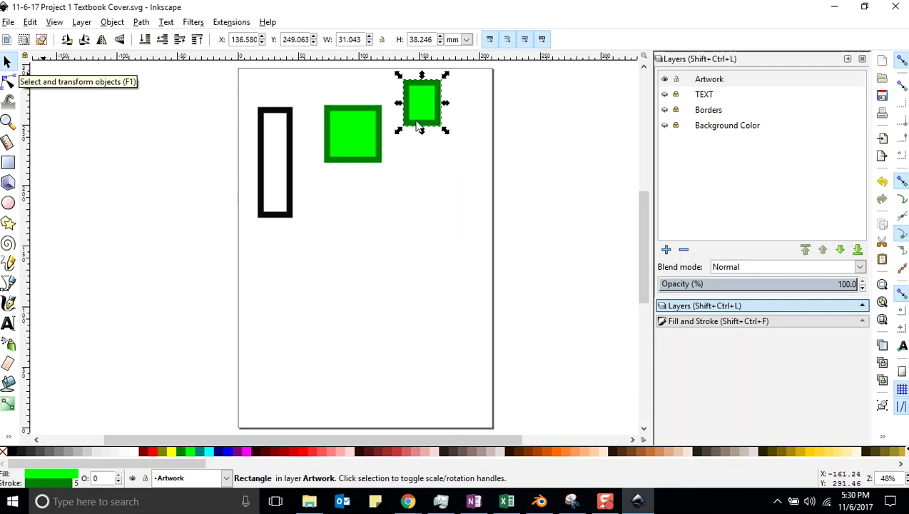
{"action": "left_click_drag", "start_coordinate": [448, 136], "coordinate": [482, 168]}
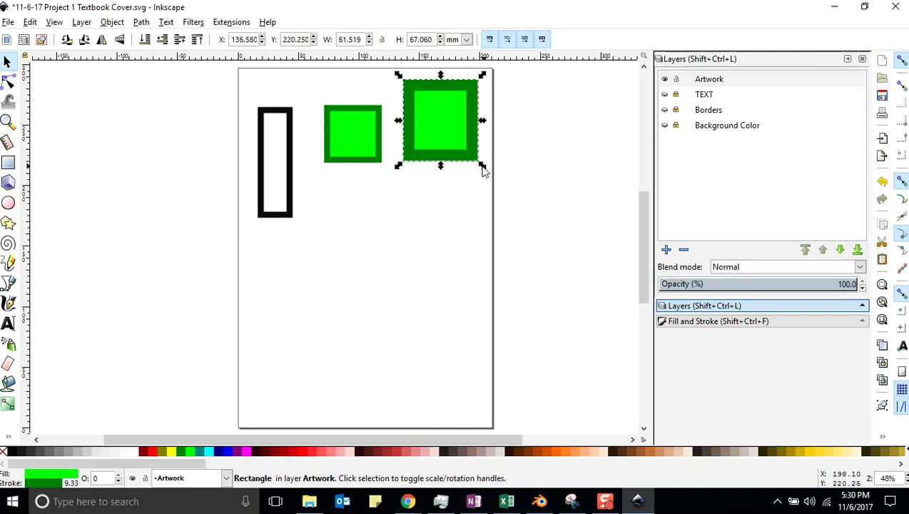
{"action": "key", "text": "Escape"}
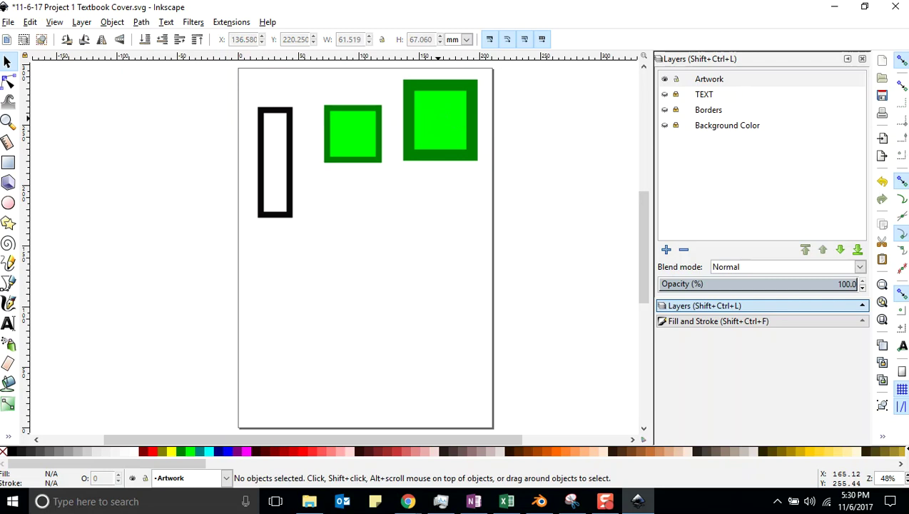
Rotate and skew the large green rectangle into a wide slanted parallelogram about 154 × 79 mm overall, and save the document
{"action": "key", "text": "ctrl+z"}
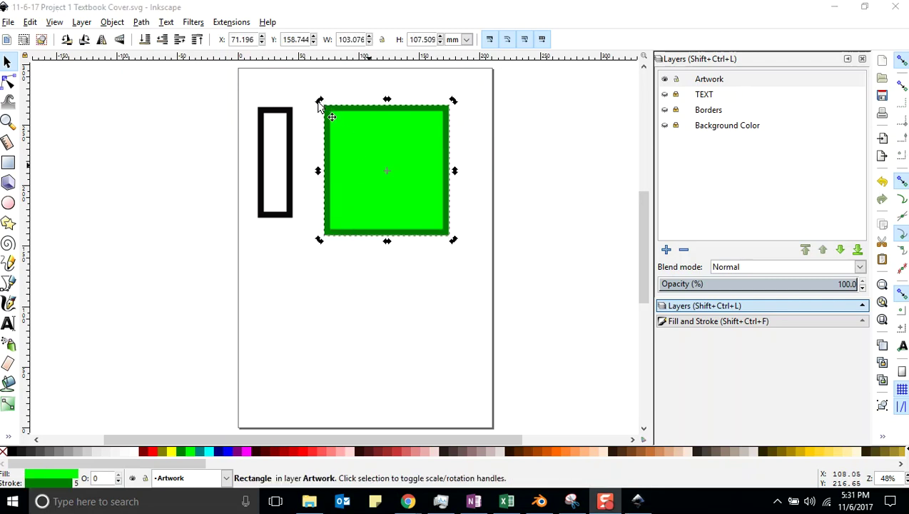
{"action": "left_click", "coordinate": [454, 101]}
{"action": "left_click_drag", "start_coordinate": [453, 102], "coordinate": [451, 171]}
{"action": "left_click_drag", "start_coordinate": [387, 75], "coordinate": [324, 187]}
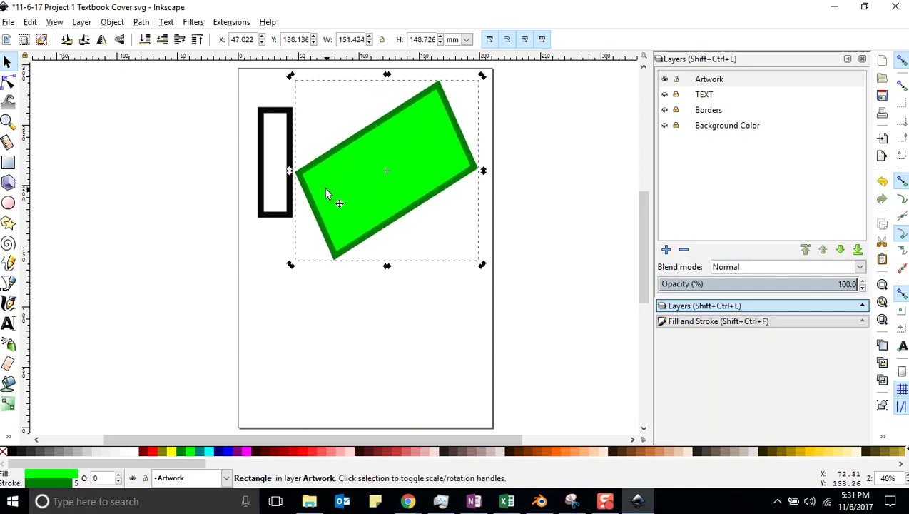
{"action": "left_click", "coordinate": [419, 213]}
{"action": "left_click_drag", "start_coordinate": [483, 76], "coordinate": [500, 142]}
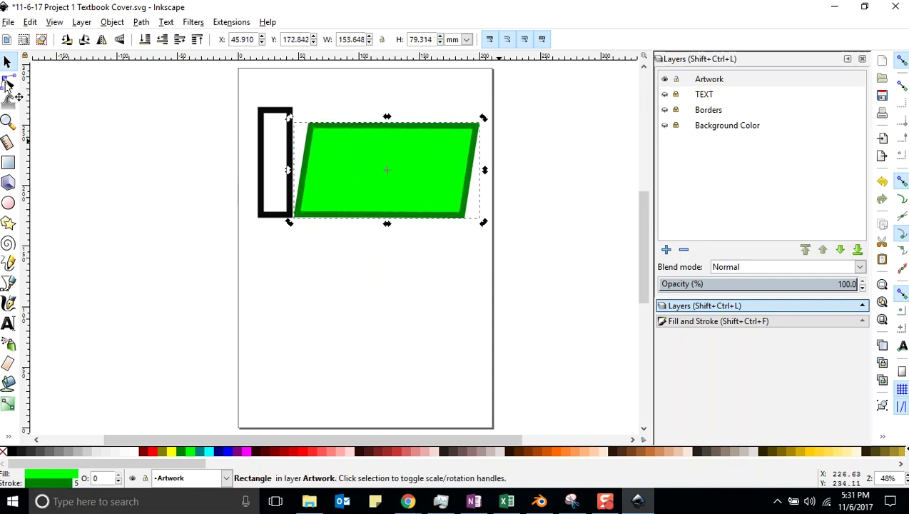
{"action": "left_click", "coordinate": [8, 22]}
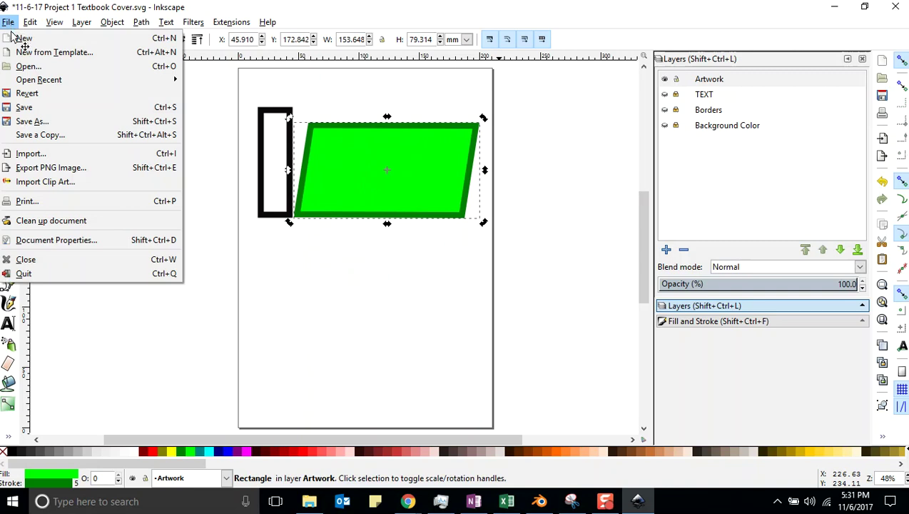
{"action": "left_click", "coordinate": [21, 109]}
Narrow the green parallelogram to about 125 mm wide with the Node tool by moving its upper-right corner inward
{"action": "left_click", "coordinate": [9, 82]}
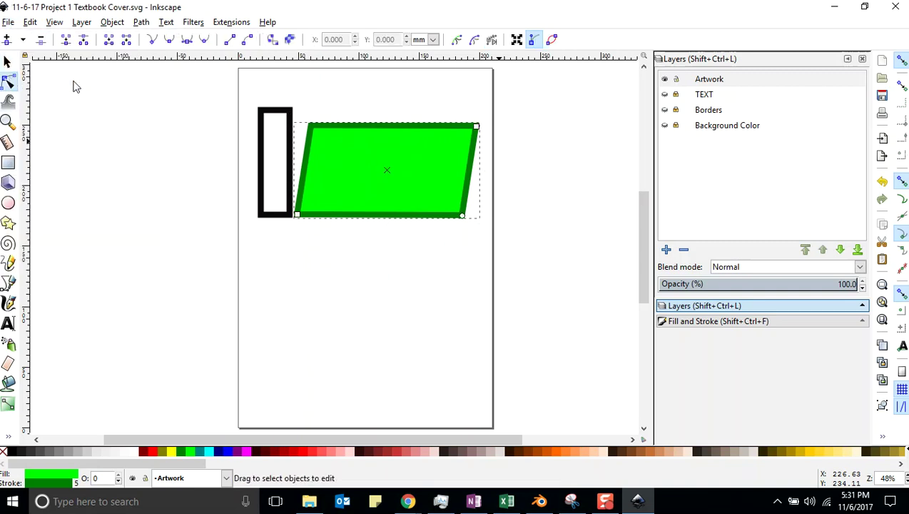
{"action": "mouse_move", "coordinate": [477, 128]}
{"action": "left_mouse_down"}
{"action": "mouse_move", "coordinate": [454, 129]}
{"action": "mouse_move", "coordinate": [462, 127]}
{"action": "left_mouse_up"}
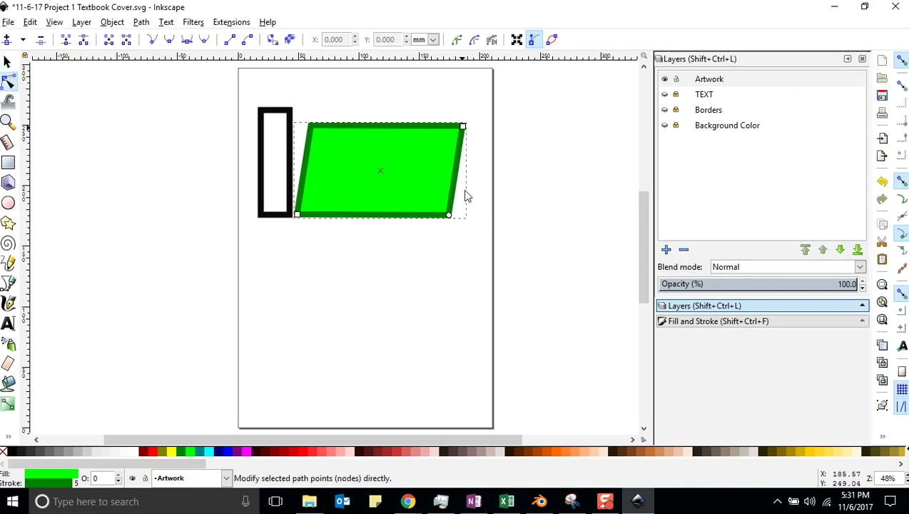
{"action": "left_click", "coordinate": [279, 205]}
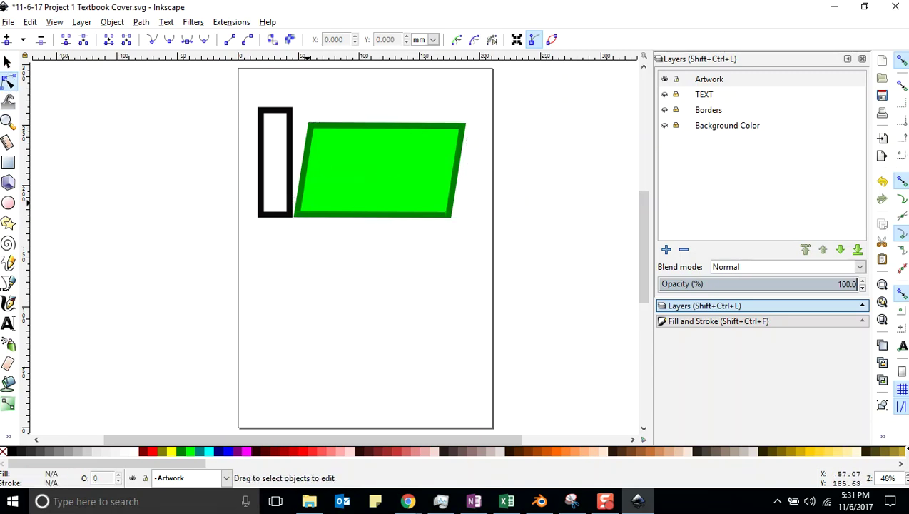
{"action": "key", "text": "Tab"}
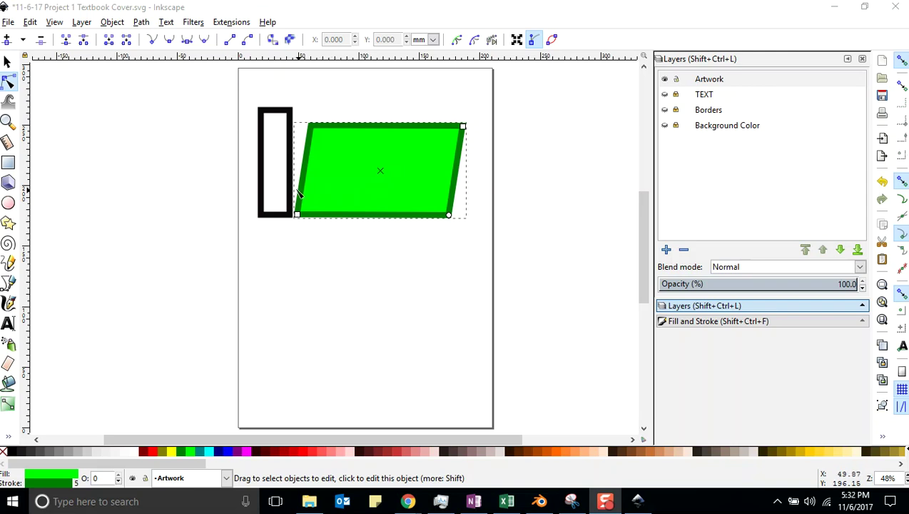
Round all corners of the green parallelogram with a horizontal radius of about 23.5 mm
{"action": "left_click", "coordinate": [9, 163]}
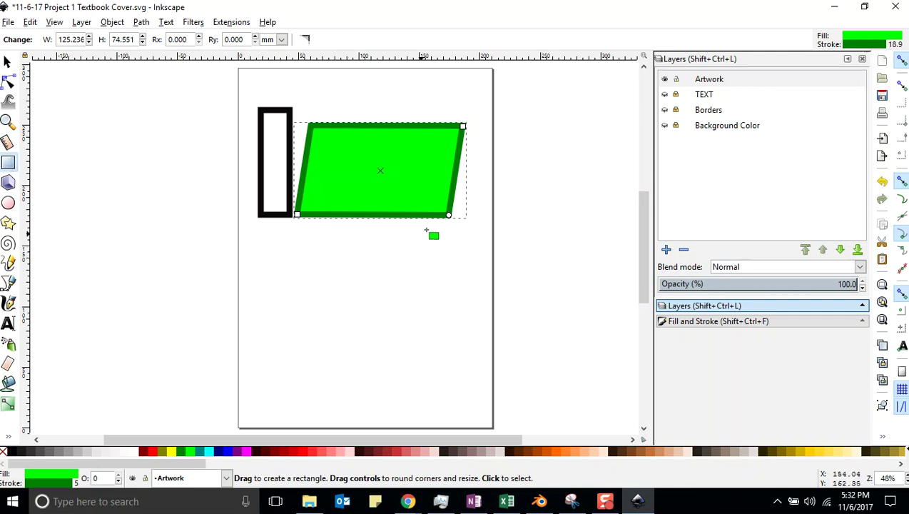
{"action": "left_click_drag", "start_coordinate": [448, 214], "coordinate": [350, 153]}
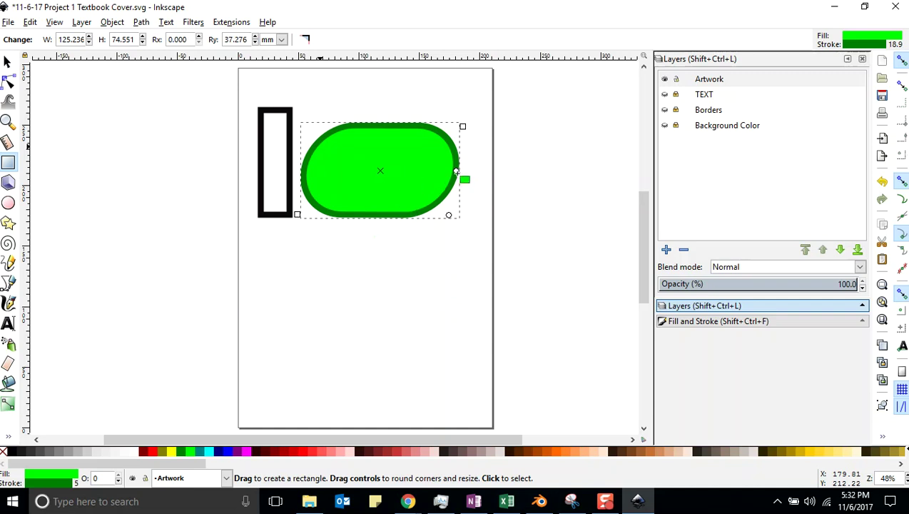
{"action": "left_click_drag", "start_coordinate": [450, 172], "coordinate": [334, 204]}
Resize the rounded green shape to about 134 × 53 mm from its upper-right corner, deselect it and save the document
{"action": "left_click_drag", "start_coordinate": [459, 124], "coordinate": [460, 152]}
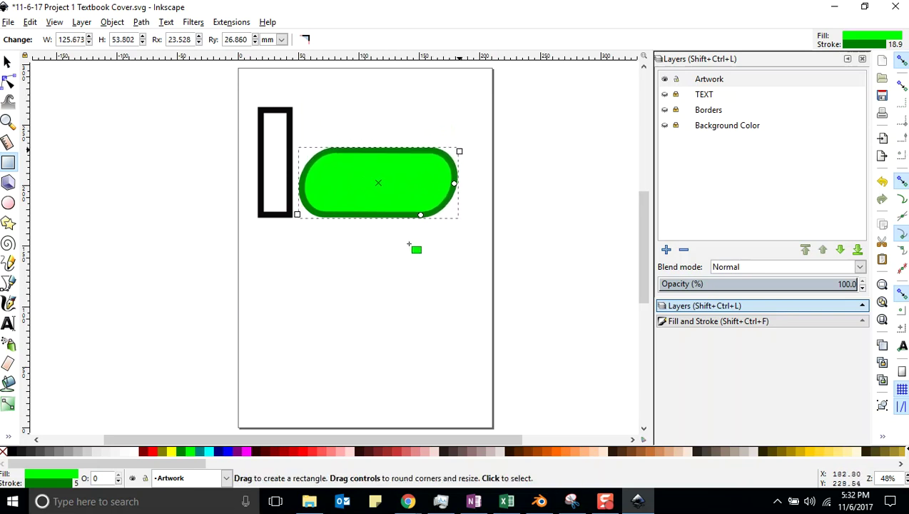
{"action": "mouse_move", "coordinate": [460, 151]}
{"action": "left_mouse_down"}
{"action": "mouse_move", "coordinate": [480, 149]}
{"action": "mouse_move", "coordinate": [476, 158]}
{"action": "left_mouse_up"}
{"action": "left_click", "coordinate": [417, 264]}
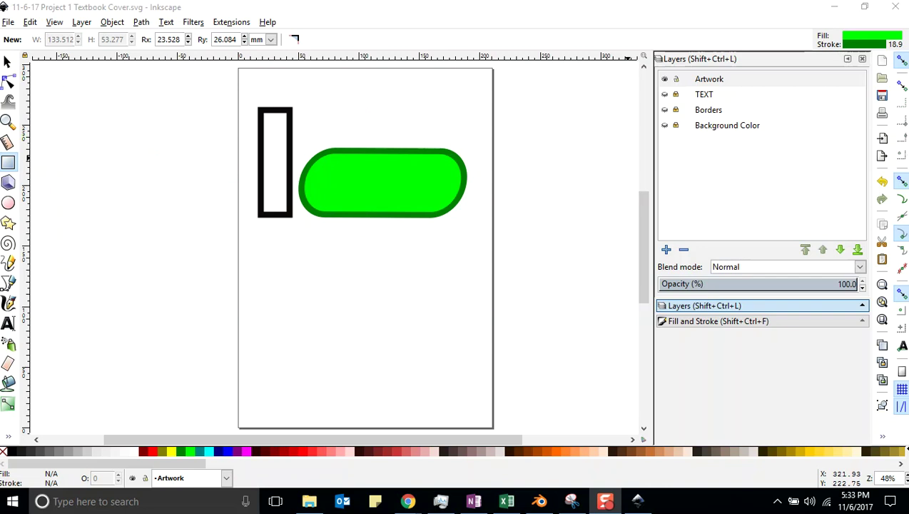
{"action": "key", "text": "ctrl+s"}
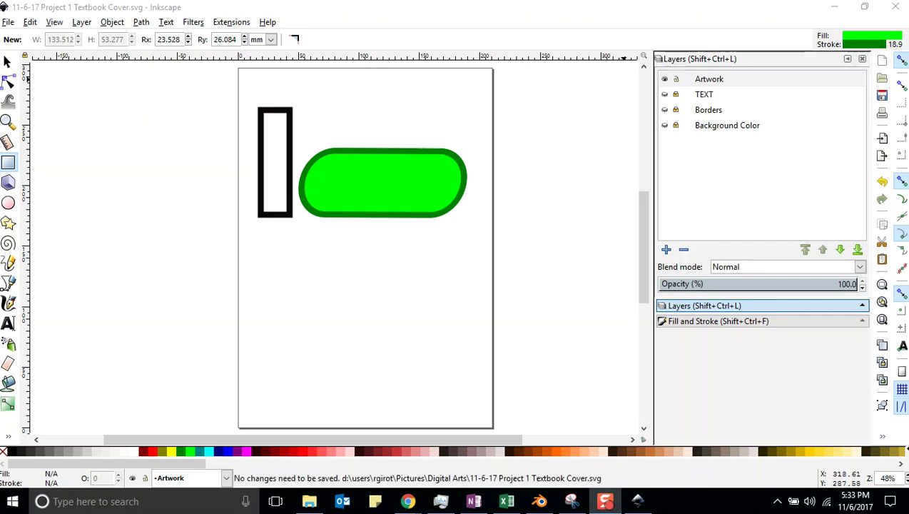
Draw a tall ellipse below the black rectangle and a circle about 58 mm across beside it, and save the document
{"action": "left_click", "coordinate": [8, 203]}
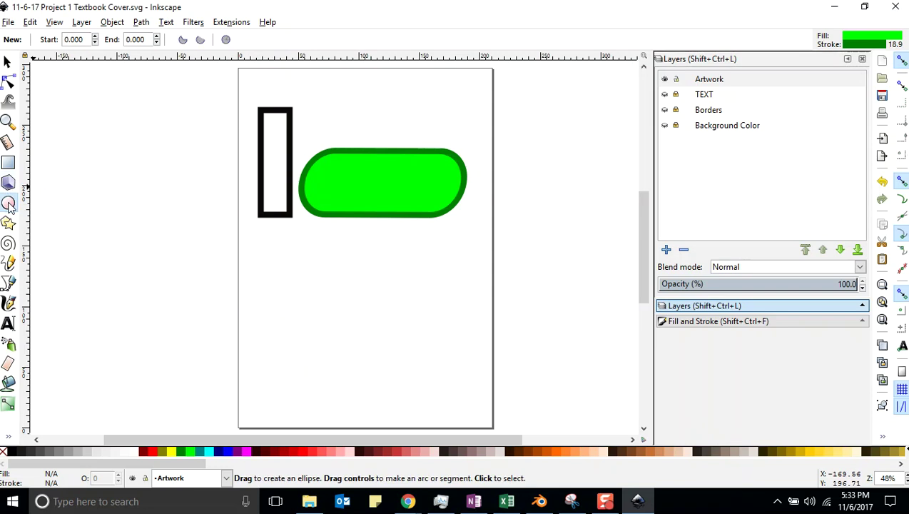
{"action": "left_click_drag", "start_coordinate": [259, 254], "coordinate": [303, 310]}
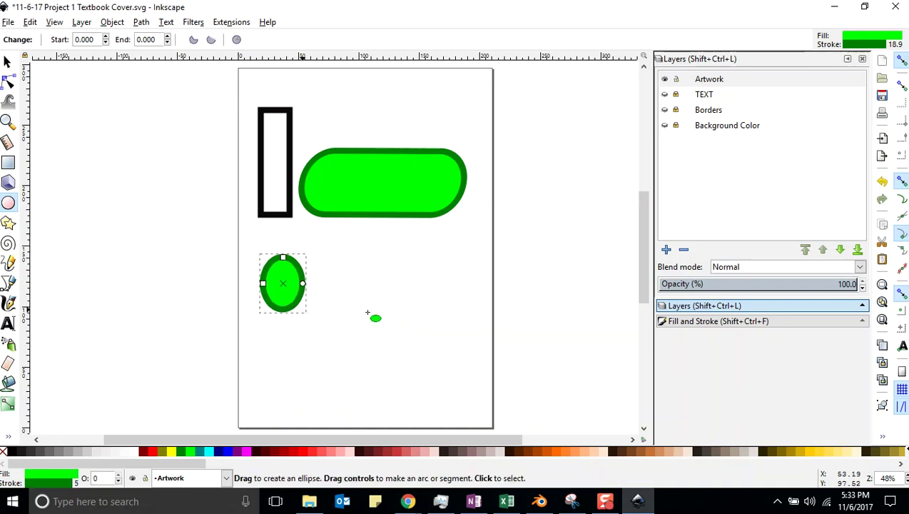
{"action": "left_click_drag", "start_coordinate": [346, 241], "coordinate": [417, 313]}
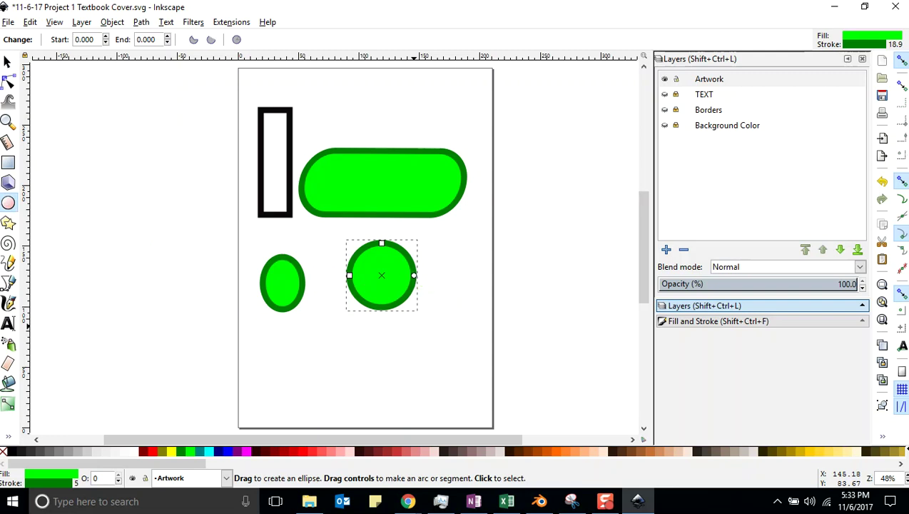
{"action": "left_click", "coordinate": [9, 22]}
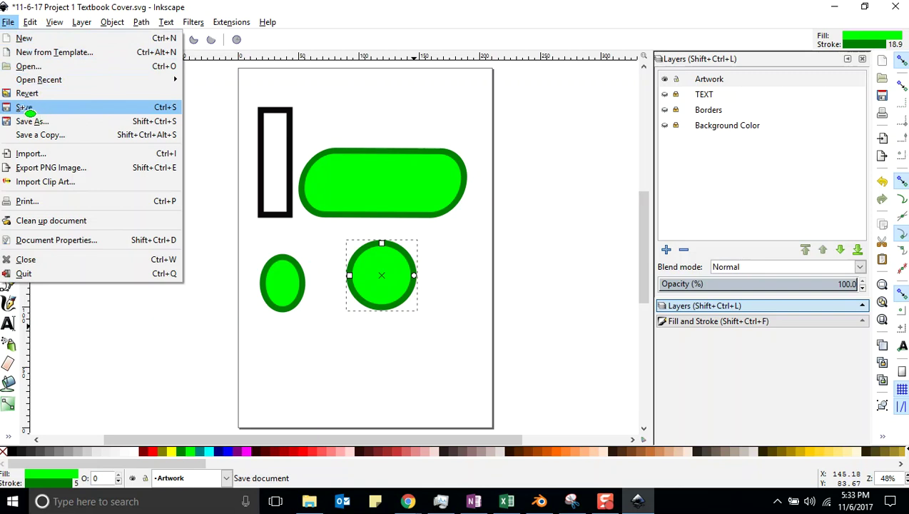
{"action": "left_click", "coordinate": [21, 108]}
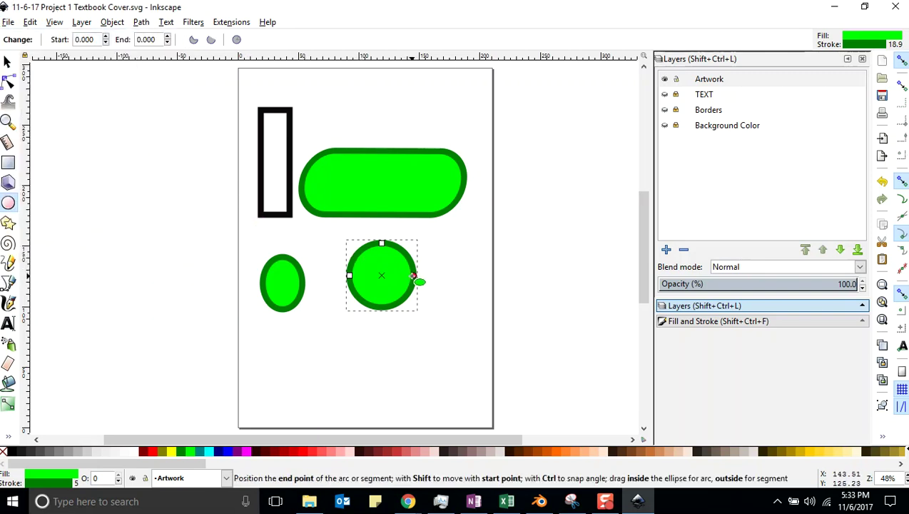
Turn the circle into its lower half as a closed segment ending at about 180 degrees, and save the document
{"action": "left_click_drag", "start_coordinate": [415, 276], "coordinate": [320, 276]}
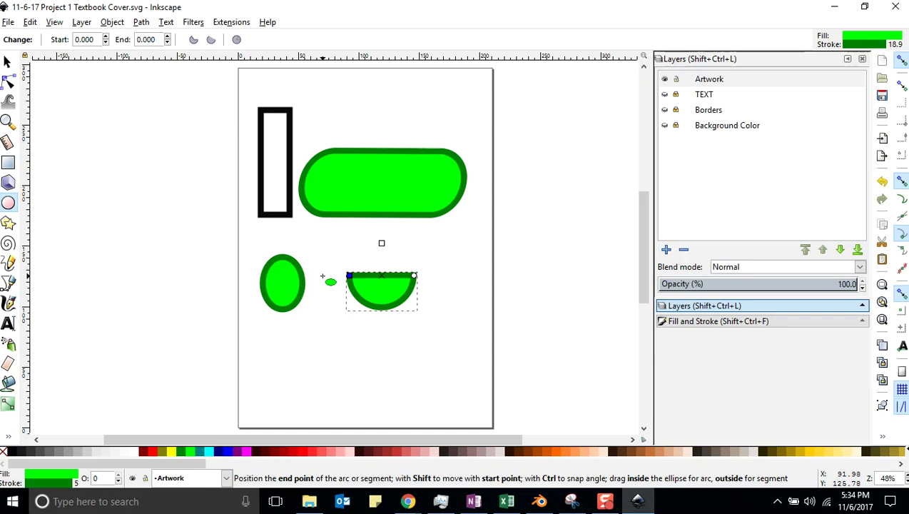
{"action": "left_click_drag", "start_coordinate": [322, 276], "coordinate": [322, 276]}
{"action": "left_click", "coordinate": [460, 281]}
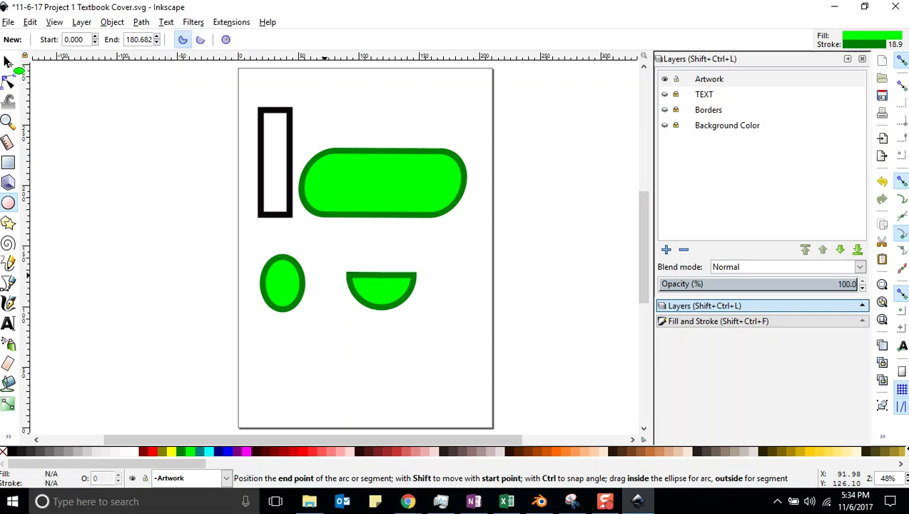
{"action": "left_click", "coordinate": [8, 22]}
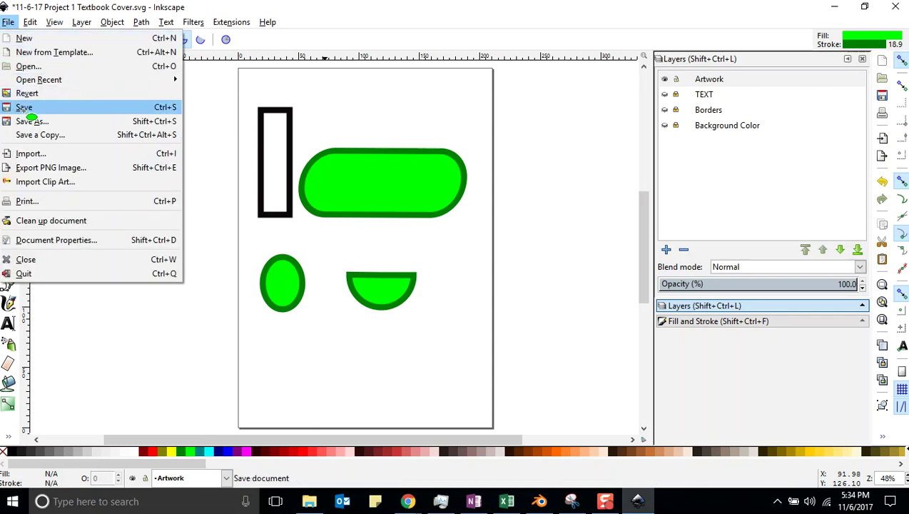
{"action": "left_click", "coordinate": [24, 108]}
Enlarge the half-circle segment upward, then down and to the left, to about 75 × 52 mm
{"action": "left_click", "coordinate": [9, 62]}
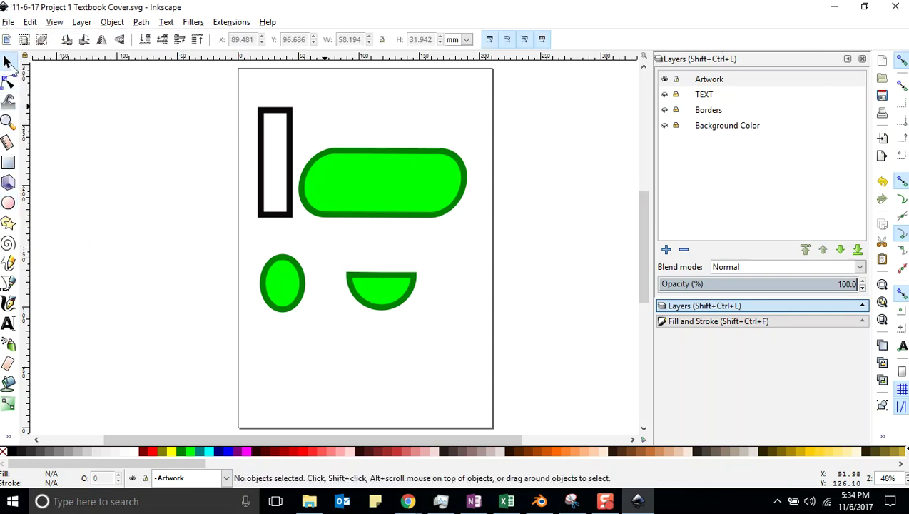
{"action": "left_click", "coordinate": [370, 286]}
{"action": "mouse_move", "coordinate": [424, 267]}
{"action": "left_mouse_down"}
{"action": "mouse_move", "coordinate": [468, 230]}
{"action": "mouse_move", "coordinate": [475, 257]}
{"action": "mouse_move", "coordinate": [462, 245]}
{"action": "mouse_move", "coordinate": [404, 252]}
{"action": "mouse_move", "coordinate": [398, 261]}
{"action": "mouse_move", "coordinate": [421, 257]}
{"action": "left_mouse_up"}
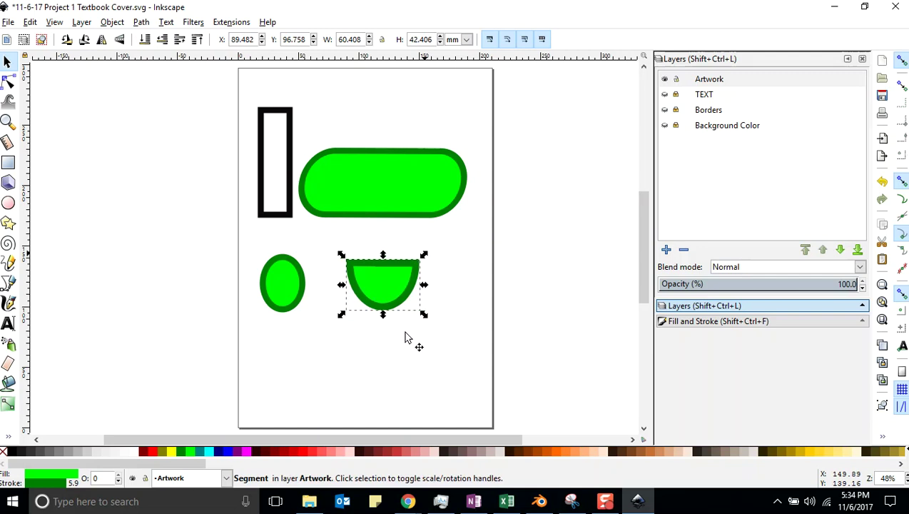
{"action": "left_click_drag", "start_coordinate": [343, 315], "coordinate": [327, 363]}
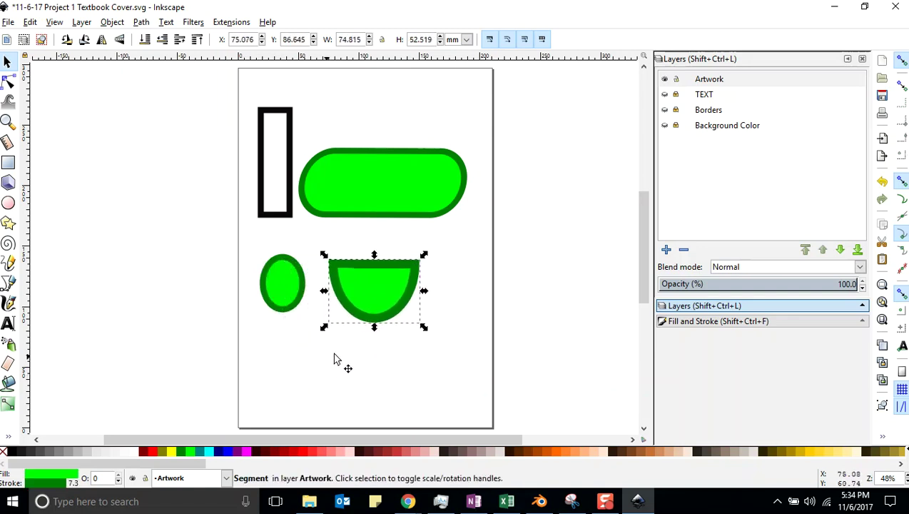
Nudge the half-circle segment about 5 mm to the right and save the document
{"action": "left_click", "coordinate": [383, 291]}
{"action": "left_click", "coordinate": [364, 293]}
{"action": "key", "text": "Right"}
{"action": "key", "text": "Right"}
{"action": "key", "text": "Right"}
{"action": "key", "text": "Right"}
{"action": "key", "text": "Right"}
{"action": "key", "text": "Right"}
{"action": "key", "text": "Right"}
{"action": "key", "text": "Right"}
{"action": "key", "text": "Right"}
{"action": "key", "text": "Right"}
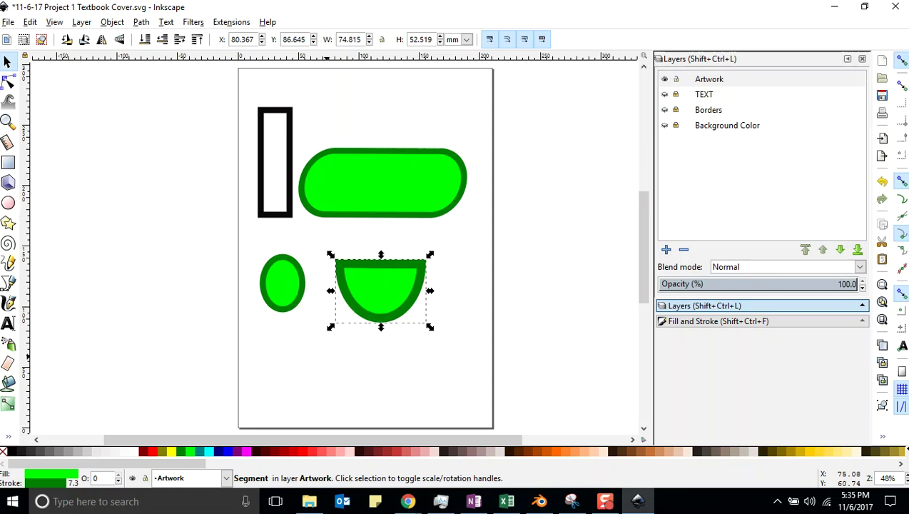
{"action": "left_click", "coordinate": [8, 22]}
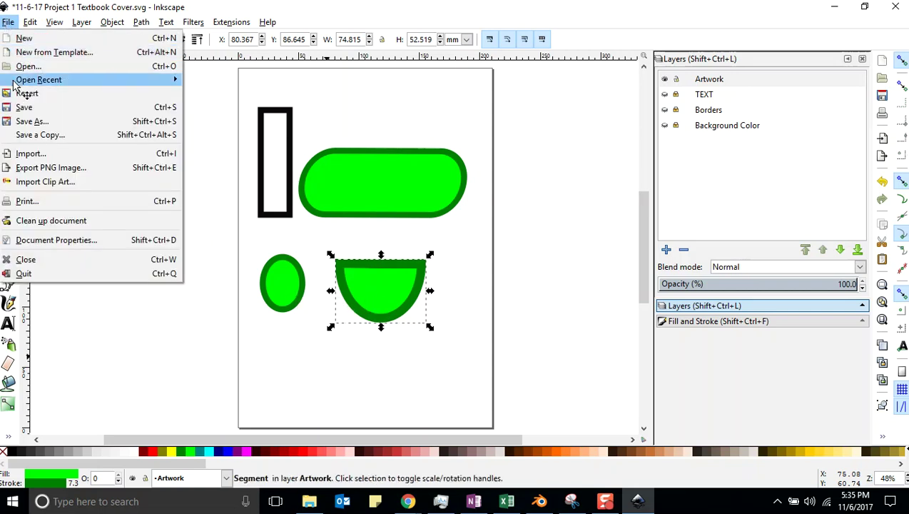
{"action": "left_click", "coordinate": [14, 108]}
Adjust the half-circle segment's start point to 360 degrees and deselect the segment
{"action": "left_click", "coordinate": [8, 202]}
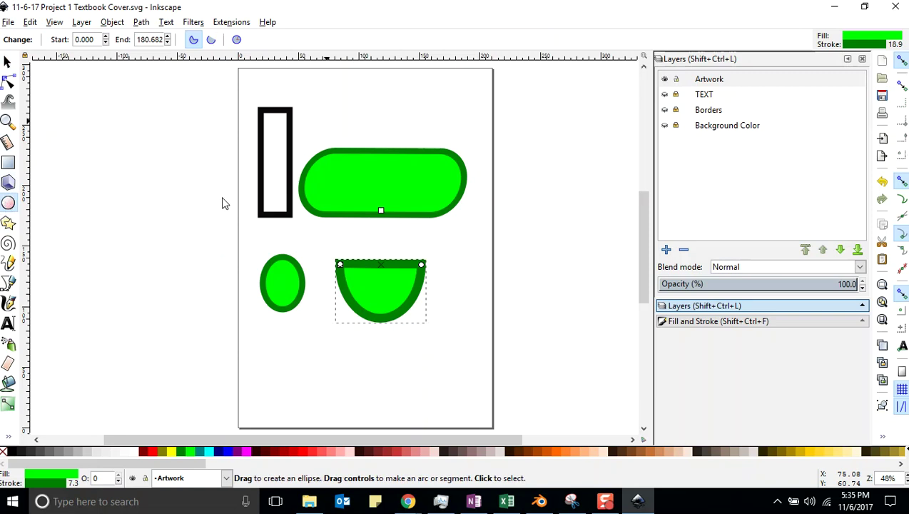
{"action": "mouse_move", "coordinate": [421, 267]}
{"action": "left_mouse_down"}
{"action": "mouse_move", "coordinate": [410, 303]}
{"action": "mouse_move", "coordinate": [426, 269]}
{"action": "left_mouse_up"}
{"action": "left_click", "coordinate": [442, 274]}
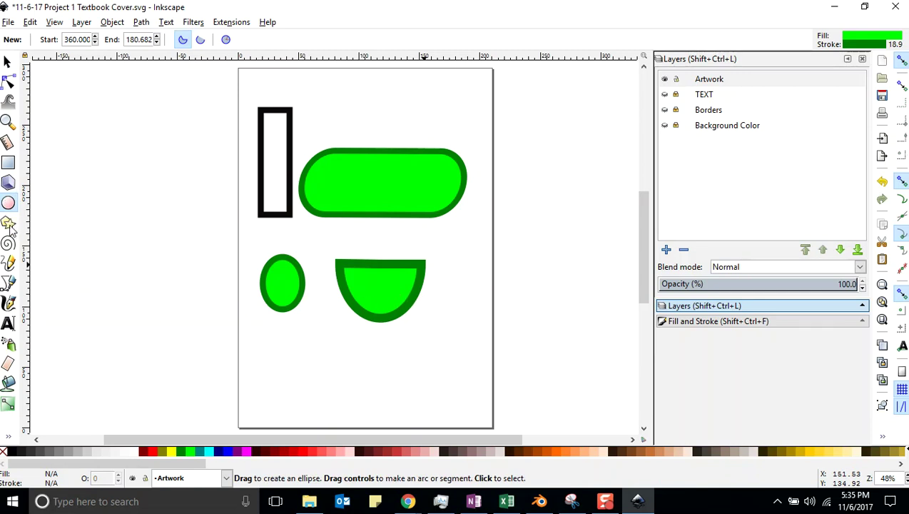
Save the document and draw a large five-pointed star over the lower-left part of the page, overlapping the ellipse
{"action": "left_click", "coordinate": [8, 22]}
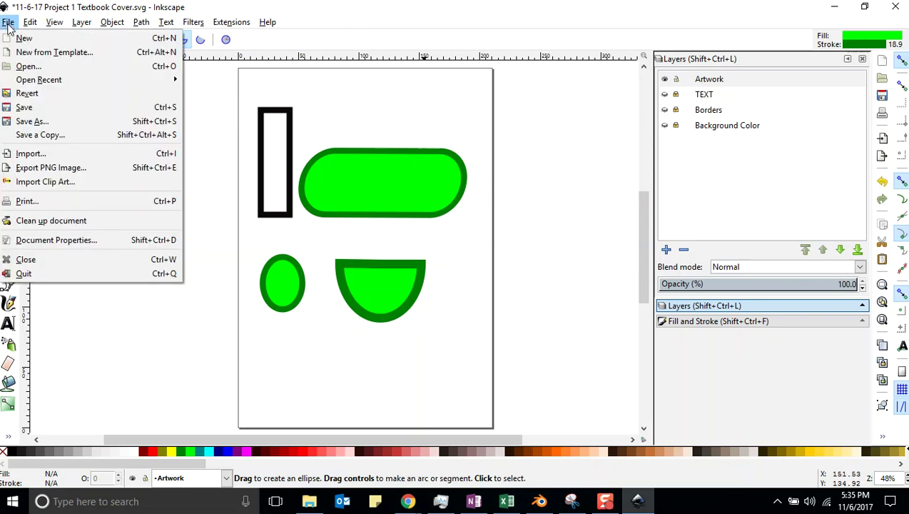
{"action": "left_click", "coordinate": [22, 107]}
{"action": "left_click", "coordinate": [9, 222]}
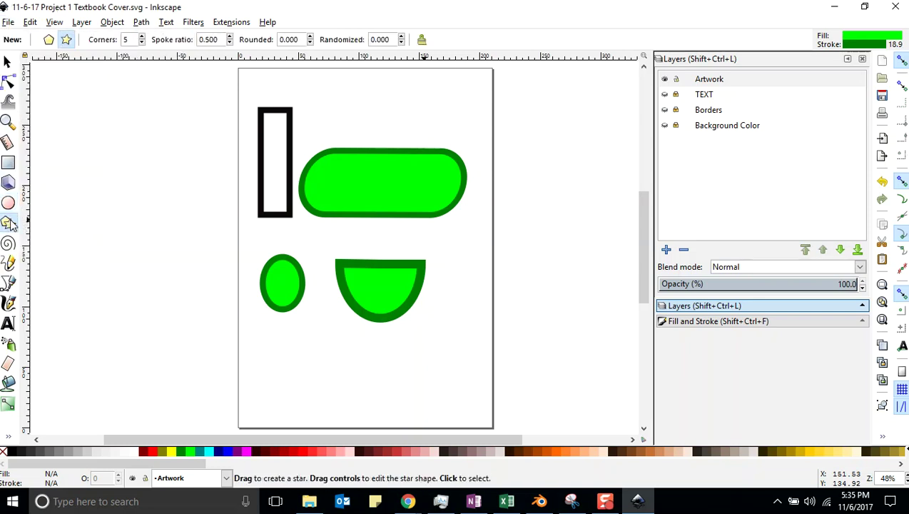
{"action": "left_click_drag", "start_coordinate": [293, 334], "coordinate": [349, 383]}
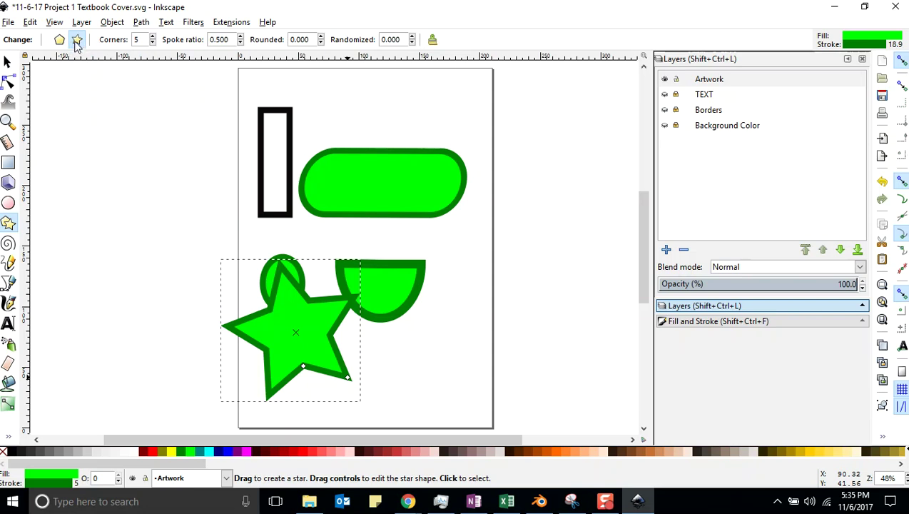
Try 17 corners on the star and return it to 5 corners
{"action": "left_click", "coordinate": [152, 37]}
{"action": "left_click", "coordinate": [152, 37]}
{"action": "double_click", "coordinate": [152, 36]}
{"action": "double_click", "coordinate": [152, 36]}
{"action": "double_click", "coordinate": [152, 37]}
{"action": "double_click", "coordinate": [153, 37]}
{"action": "left_click", "coordinate": [153, 39]}
{"action": "left_click", "coordinate": [153, 37]}
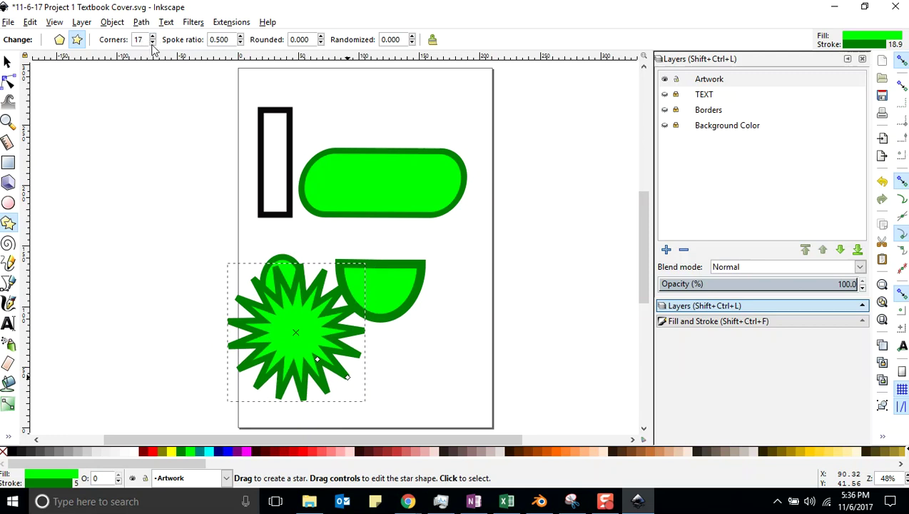
{"action": "left_click_drag", "start_coordinate": [147, 41], "coordinate": [128, 44]}
{"action": "key", "text": "Return"}
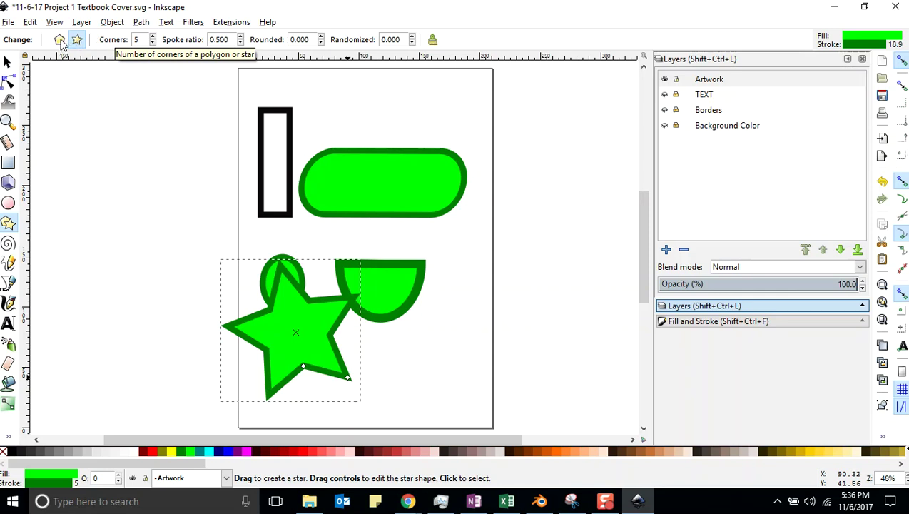
Save the document and convert the star into a regular pentagon
{"action": "left_click", "coordinate": [9, 21]}
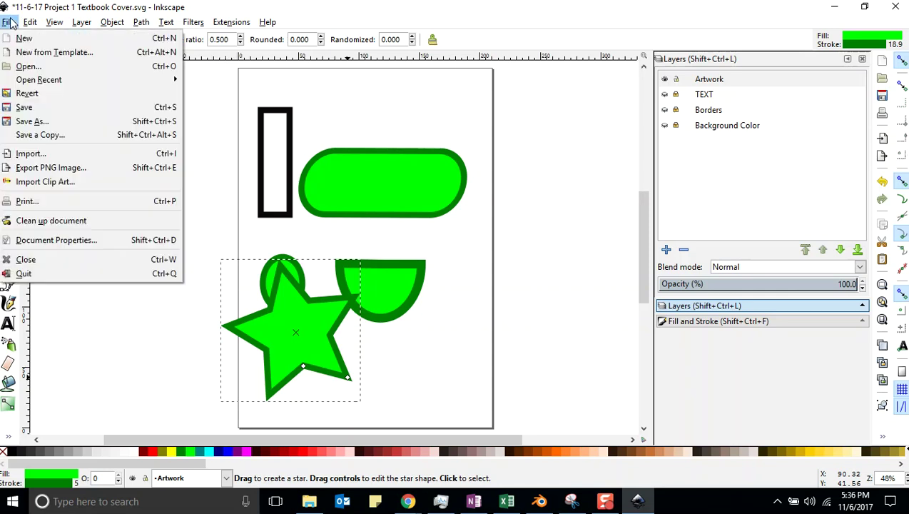
{"action": "left_click", "coordinate": [24, 106]}
{"action": "left_click", "coordinate": [59, 40]}
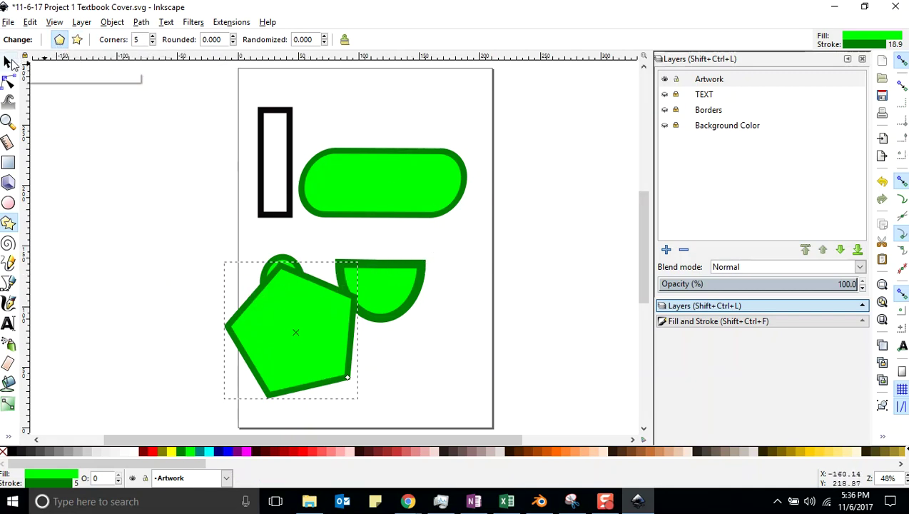
Try 4 and 3 corners on the pentagon and return it to 5 corners
{"action": "left_click", "coordinate": [153, 42]}
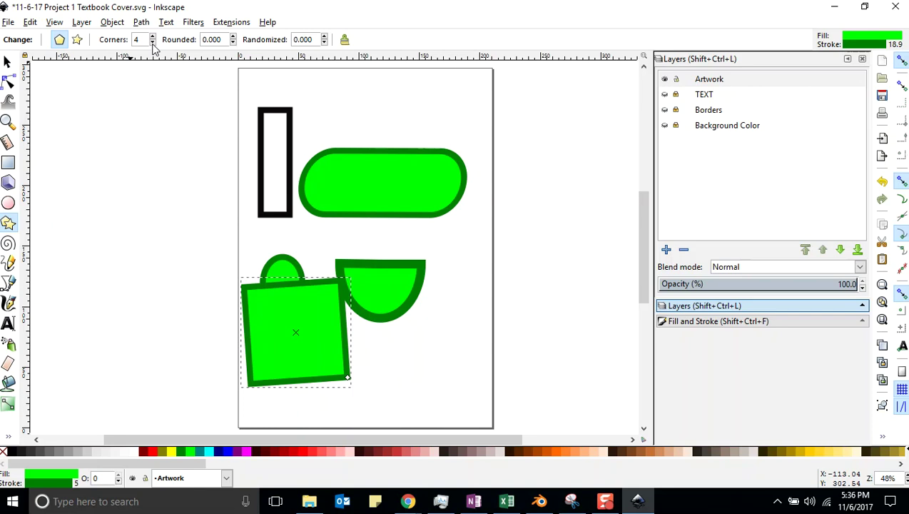
{"action": "left_click", "coordinate": [152, 43]}
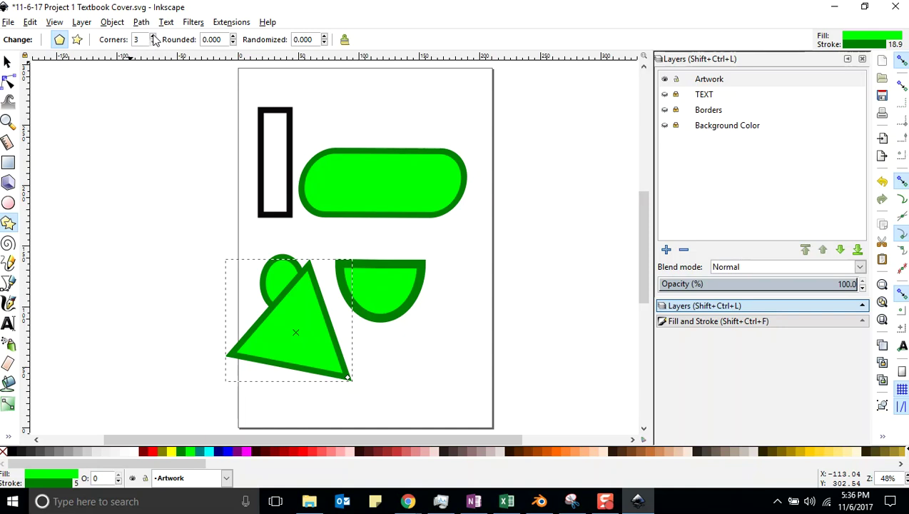
{"action": "left_click", "coordinate": [153, 36]}
{"action": "left_click", "coordinate": [153, 36]}
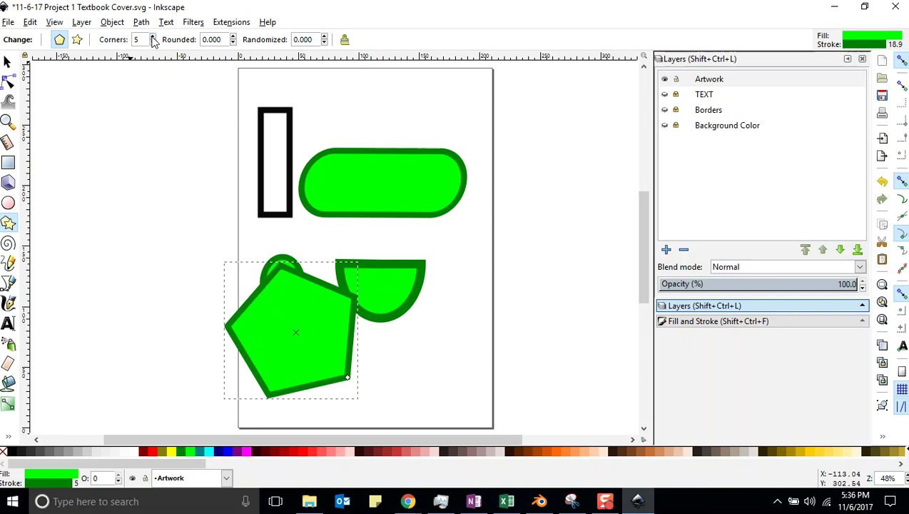
Set the polygon to 6 corners and save the document
{"action": "left_click", "coordinate": [153, 37]}
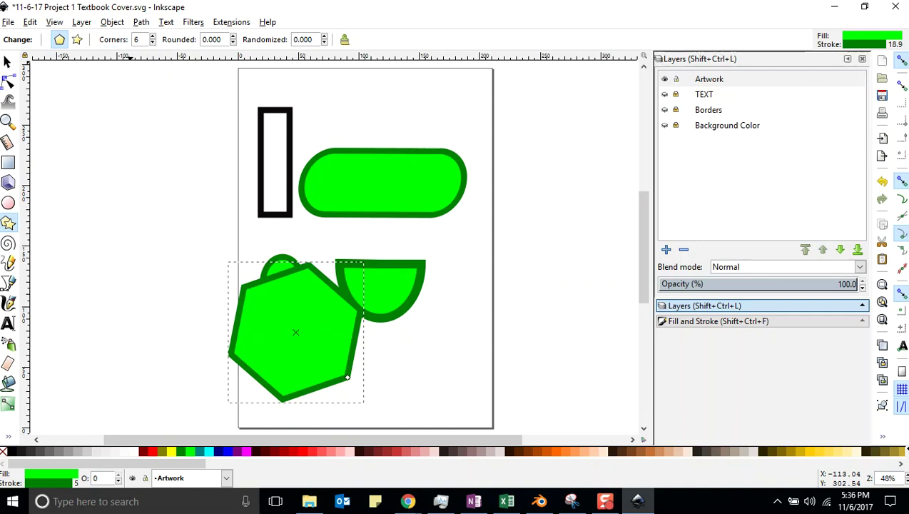
{"action": "left_click", "coordinate": [8, 22]}
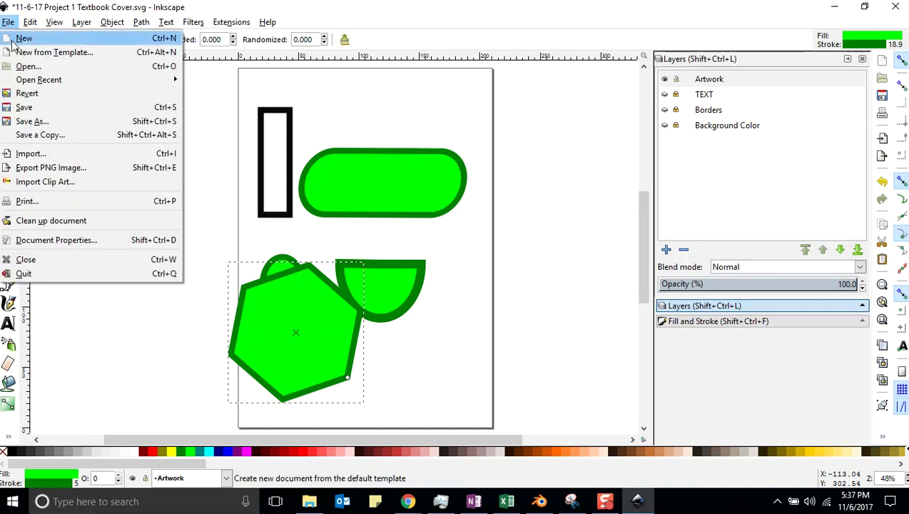
{"action": "left_click", "coordinate": [21, 108]}
Rotate the hexagon clockwise until its upper and lower edges are horizontal
{"action": "left_click", "coordinate": [8, 63]}
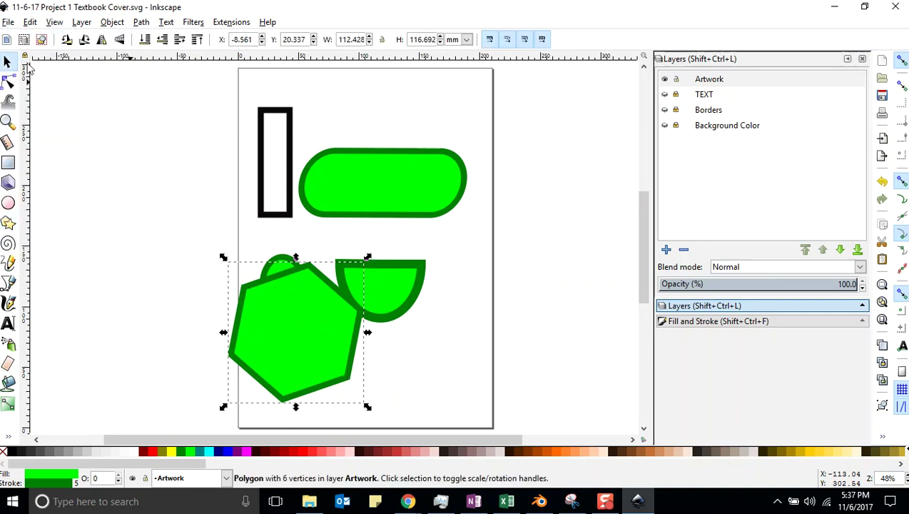
{"action": "left_click", "coordinate": [300, 308]}
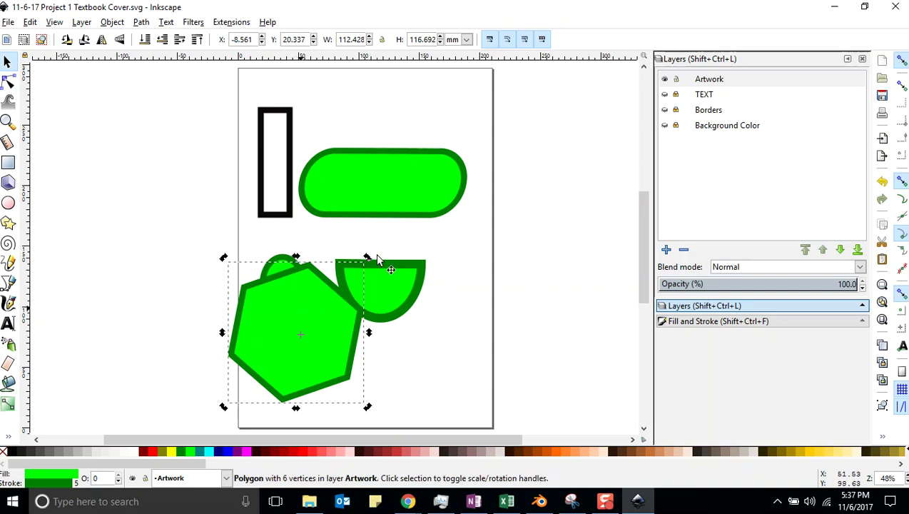
{"action": "left_click_drag", "start_coordinate": [368, 258], "coordinate": [389, 275]}
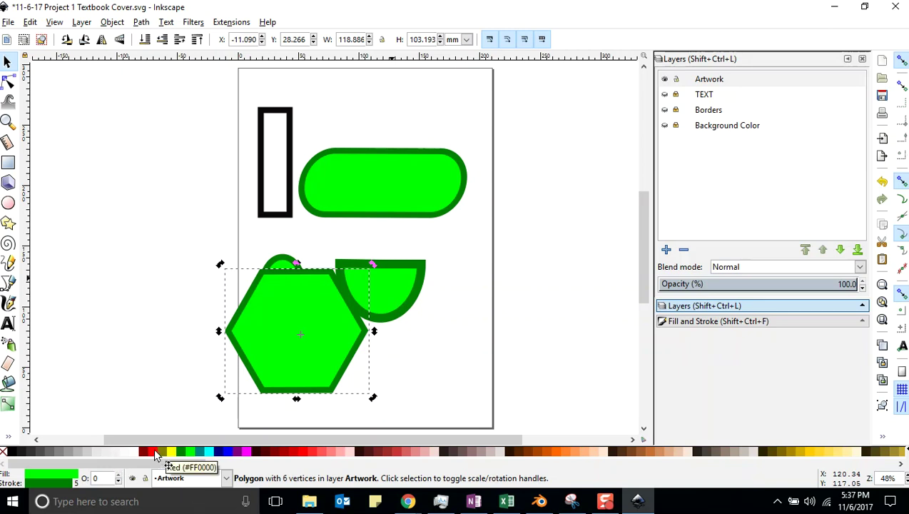
Give the hexagon a red (#FF0000) fill and a white stroke, deselect it and save the document
{"action": "left_click", "coordinate": [153, 451]}
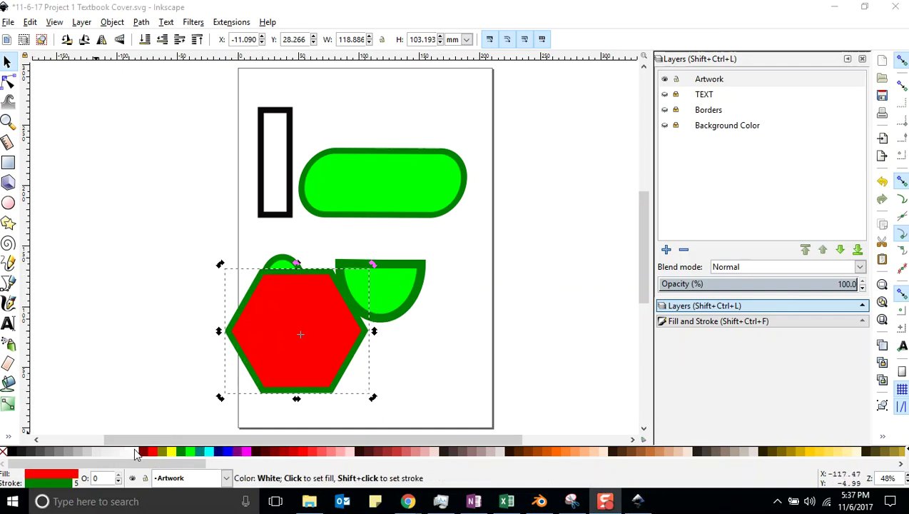
{"action": "left_click", "coordinate": [135, 455], "text": "shift"}
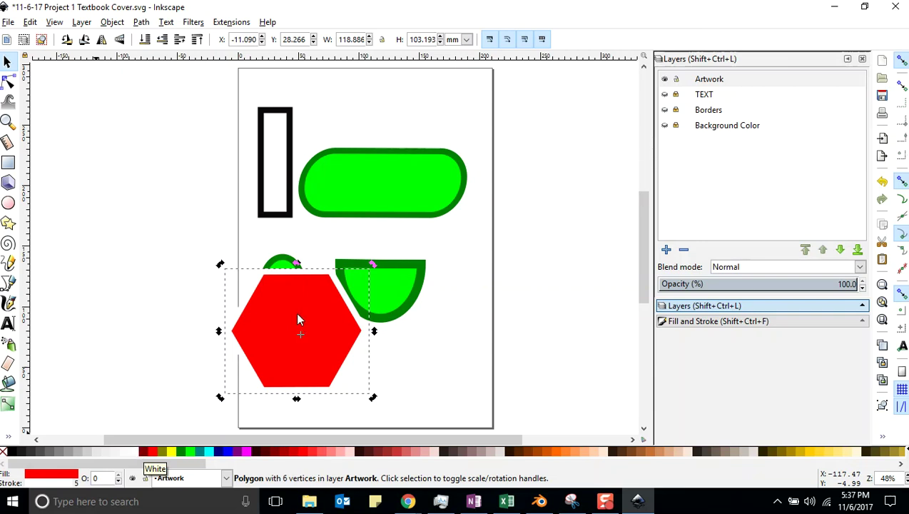
{"action": "left_click", "coordinate": [240, 294]}
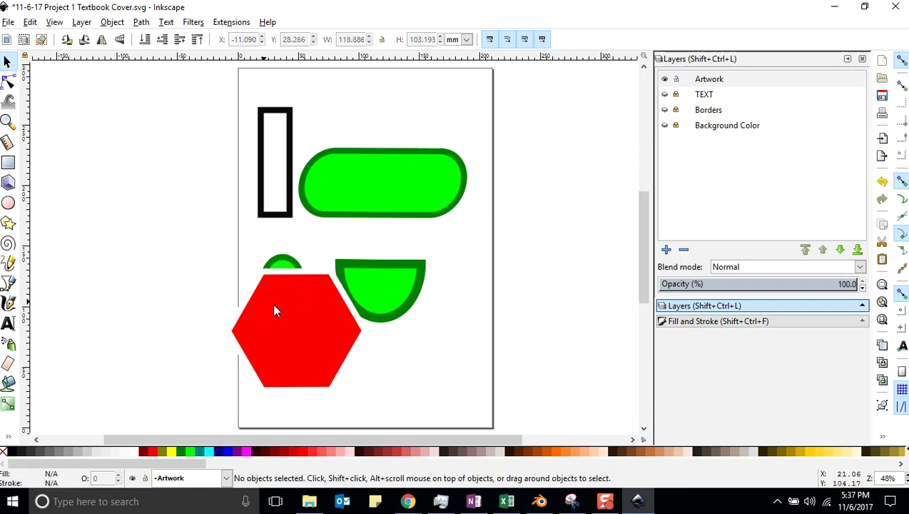
{"action": "left_click", "coordinate": [10, 22]}
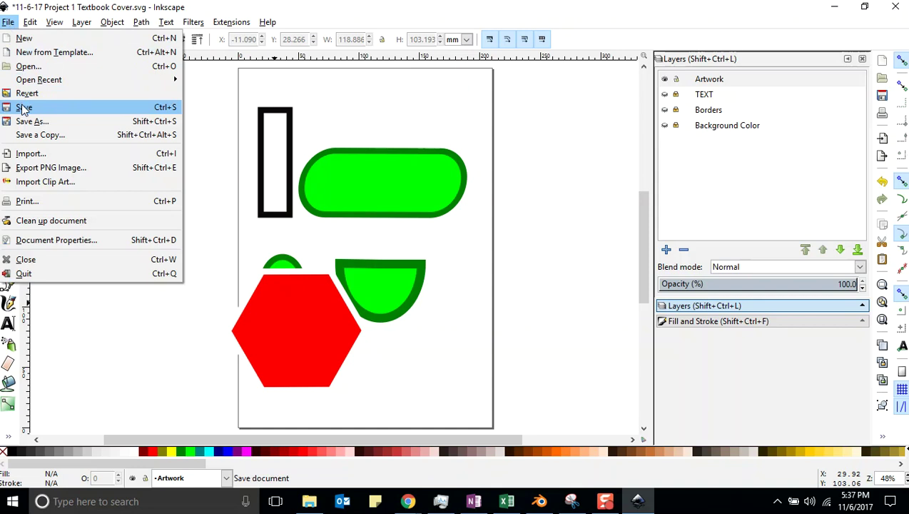
{"action": "left_click", "coordinate": [22, 107]}
{"action": "left_click", "coordinate": [302, 314]}
{"action": "mouse_move", "coordinate": [300, 315]}
{"action": "left_mouse_down"}
{"action": "mouse_move", "coordinate": [330, 286]}
{"action": "mouse_move", "coordinate": [321, 305]}
{"action": "mouse_move", "coordinate": [302, 314]}
{"action": "left_mouse_up"}
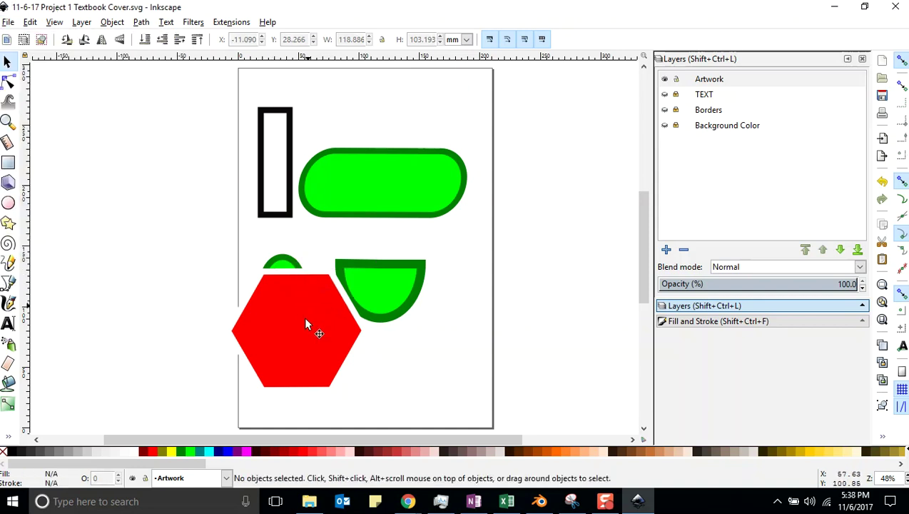
{"action": "left_click", "coordinate": [8, 24]}
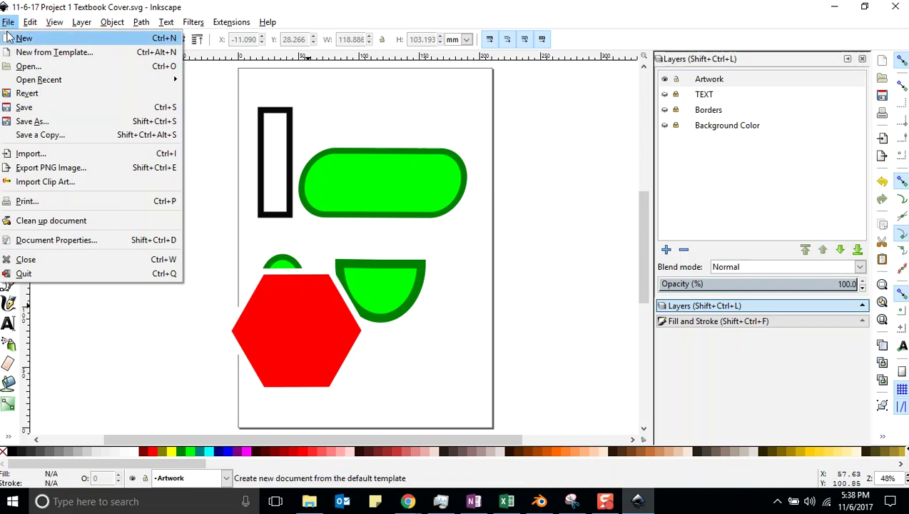
{"action": "left_click", "coordinate": [20, 107]}
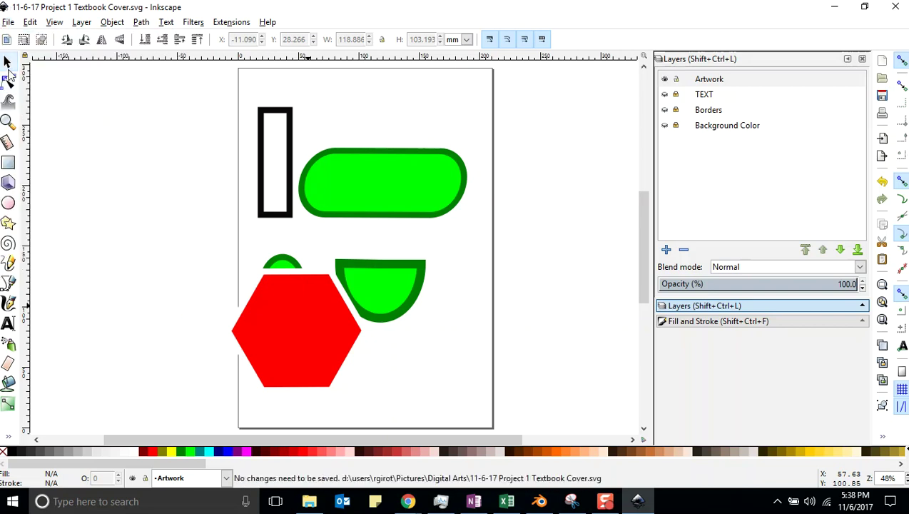
Nudge the red hexagon right and down to about X 36.5, Y 7.1 mm, clear of the ellipse, and save the document
{"action": "left_click", "coordinate": [286, 294]}
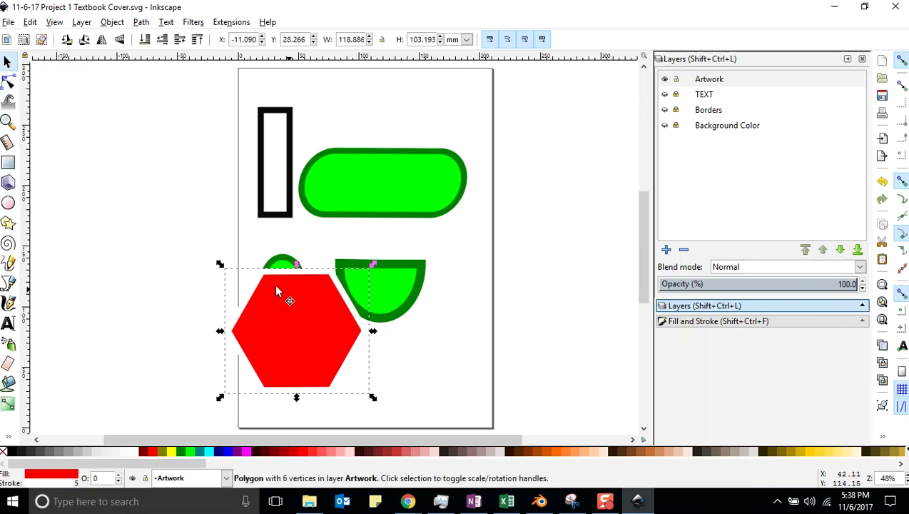
{"action": "key", "text": "Right"}
{"action": "key", "text": "Right"}
{"action": "key", "text": "Right"}
{"action": "key", "text": "Right"}
{"action": "key", "text": "Right"}
{"action": "key", "text": "Right"}
{"action": "key", "text": "Right"}
{"action": "key", "text": "Right"}
{"action": "key", "text": "Right"}
{"action": "key", "text": "Right"}
{"action": "key", "text": "Right"}
{"action": "key", "text": "Right"}
{"action": "key", "text": "Right"}
{"action": "key", "text": "Right"}
{"action": "key", "text": "Right"}
{"action": "key", "text": "Right"}
{"action": "key", "text": "Right"}
{"action": "key", "text": "Right"}
{"action": "key", "text": "Right"}
{"action": "key", "text": "Right"}
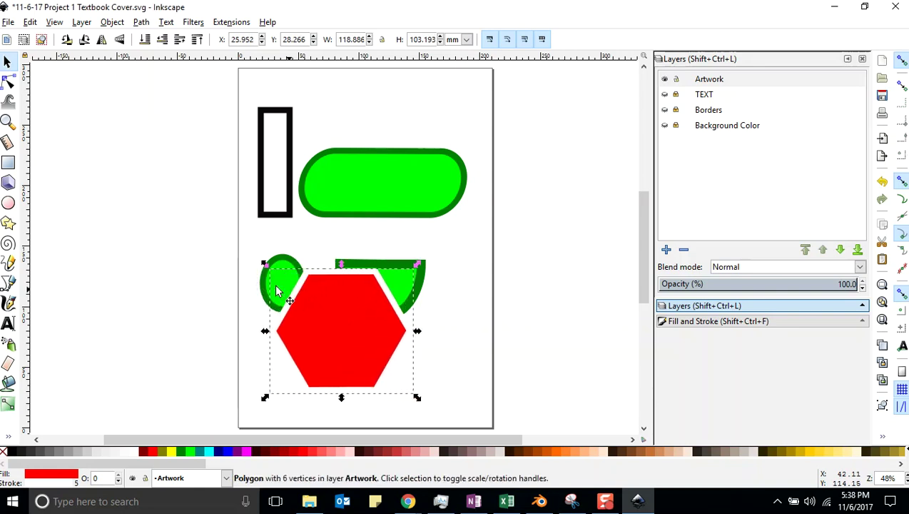
{"action": "key", "text": "Down"}
{"action": "key", "text": "Down"}
{"action": "key", "text": "Down"}
{"action": "key", "text": "Down"}
{"action": "key", "text": "Down"}
{"action": "key", "text": "Down"}
{"action": "key", "text": "Down"}
{"action": "key", "text": "Down"}
{"action": "key", "text": "Down"}
{"action": "key", "text": "Down"}
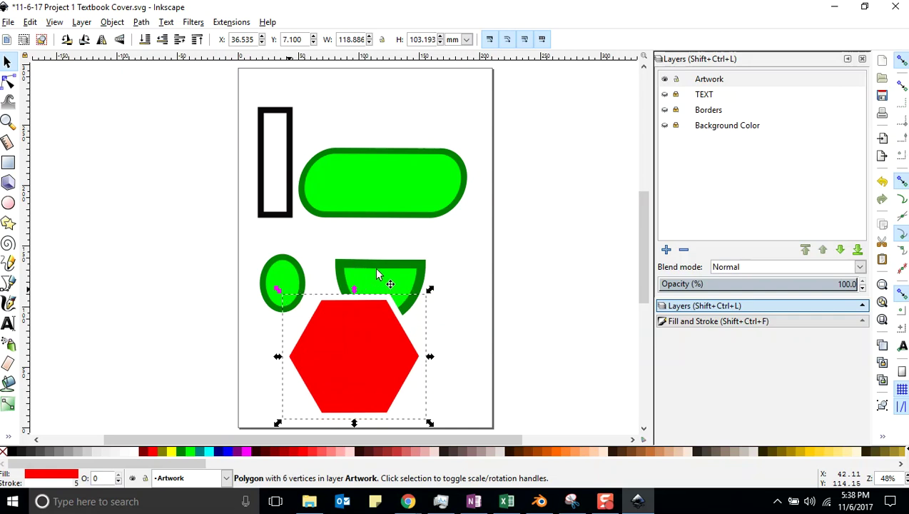
{"action": "key", "text": "Escape"}
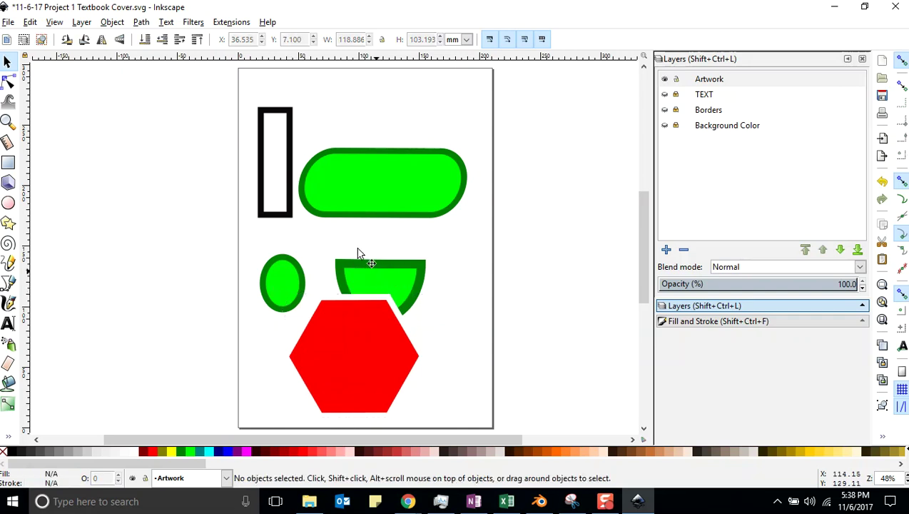
{"action": "left_click", "coordinate": [8, 22]}
{"action": "left_click", "coordinate": [64, 125]}
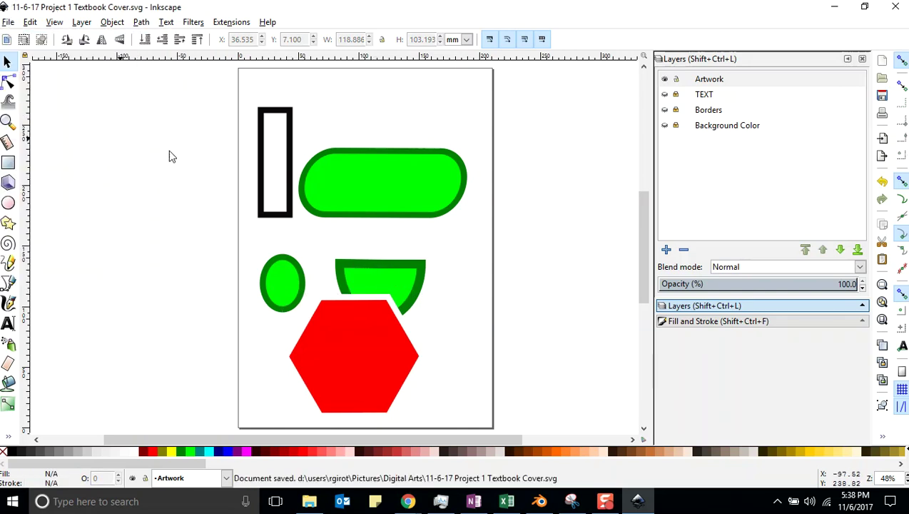
Nudge the half-circle segment up against the rounded rectangle's lower edge, to about Y 123.7 mm, and save the document
{"action": "left_click", "coordinate": [383, 281]}
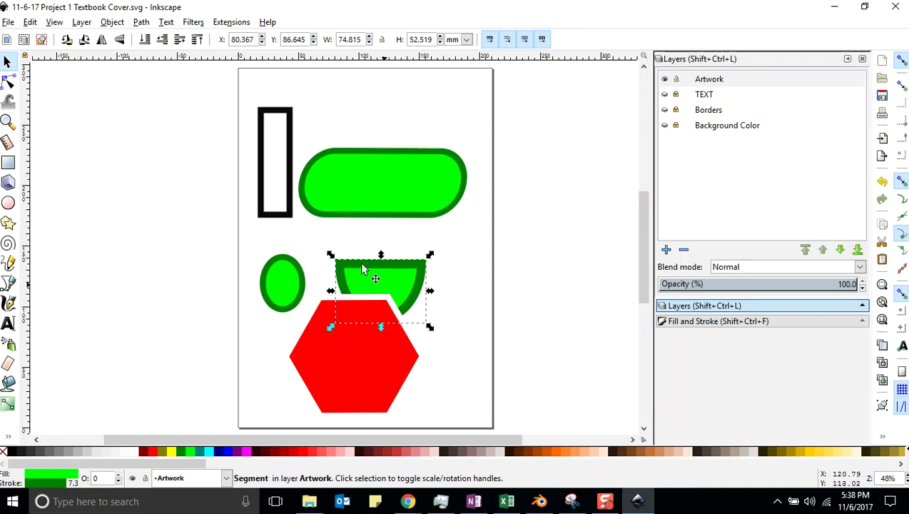
{"action": "key", "text": "shift+Up"}
{"action": "key", "text": "shift+Up"}
{"action": "key", "text": "shift+Up"}
{"action": "key", "text": "shift+Up"}
{"action": "key", "text": "shift+Up"}
{"action": "key", "text": "shift+Up"}
{"action": "key", "text": "shift+Up"}
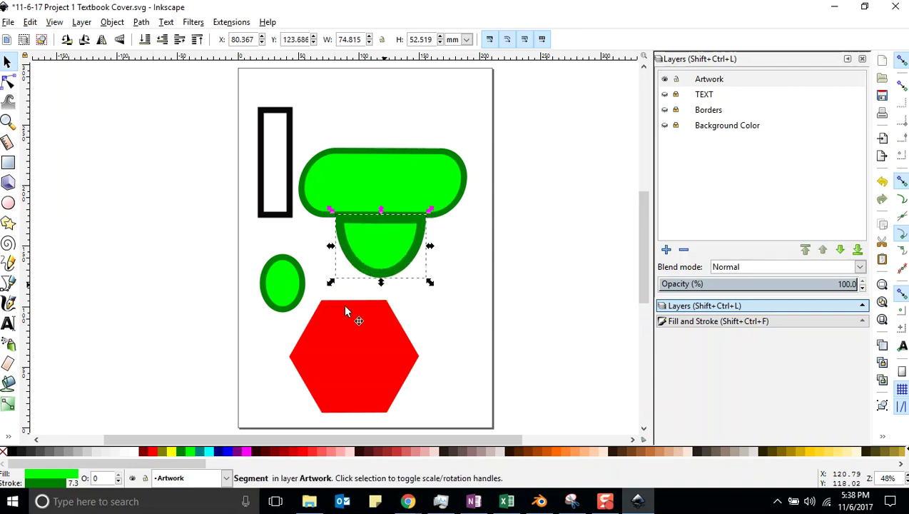
{"action": "key", "text": "Escape"}
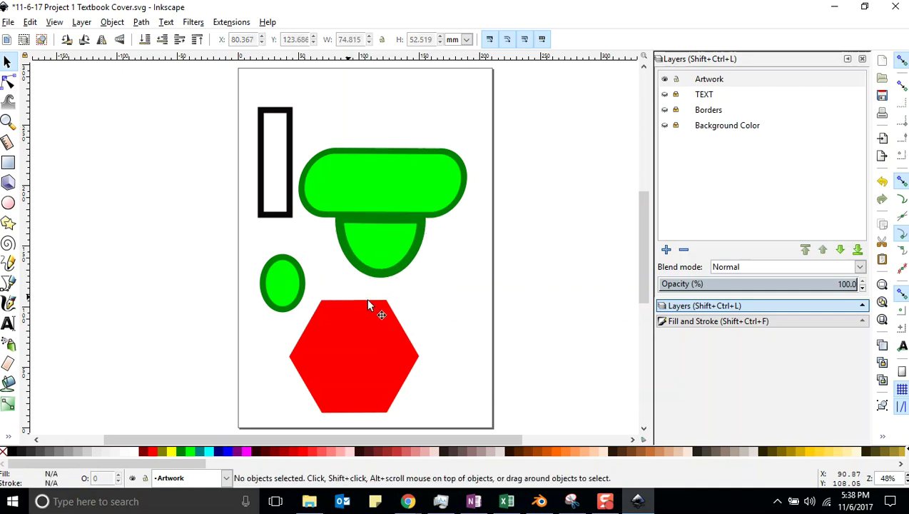
{"action": "left_click", "coordinate": [10, 21]}
{"action": "left_click", "coordinate": [27, 107]}
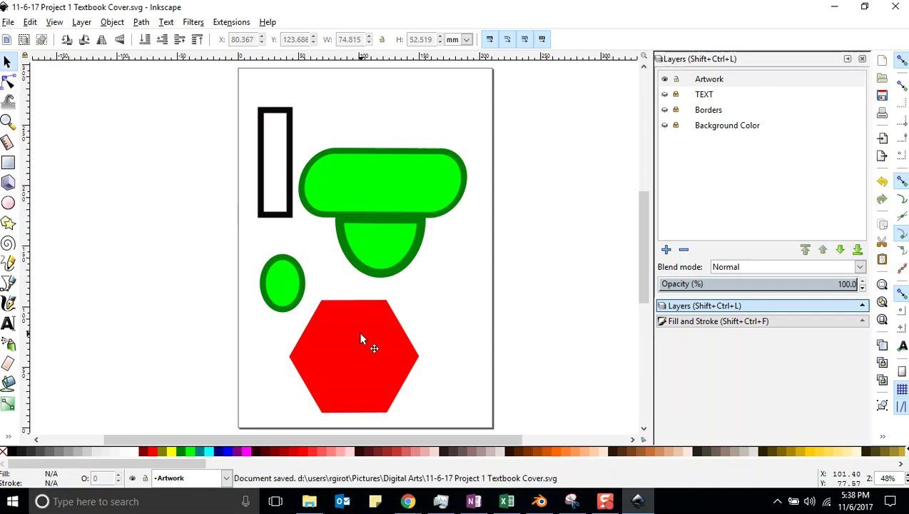
Add a new layer named "back art" below the Artwork layer
{"action": "left_click", "coordinate": [359, 334]}
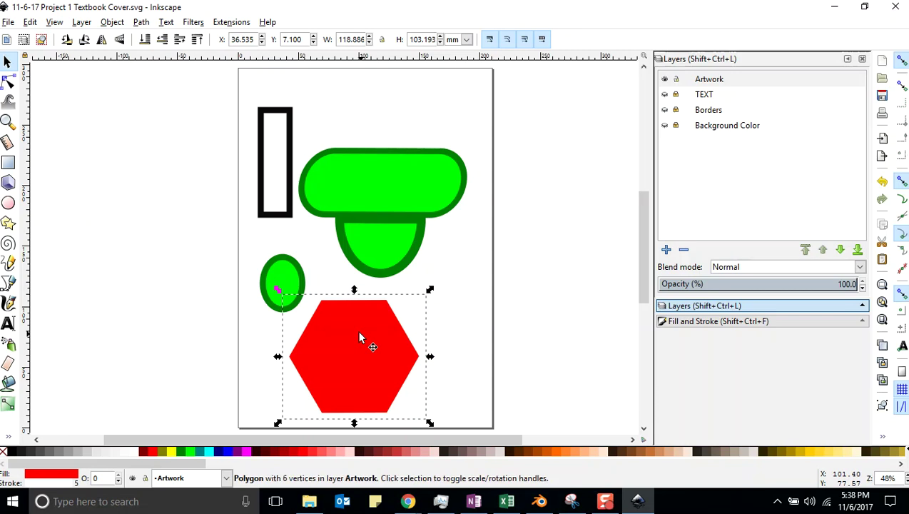
{"action": "left_click", "coordinate": [704, 81]}
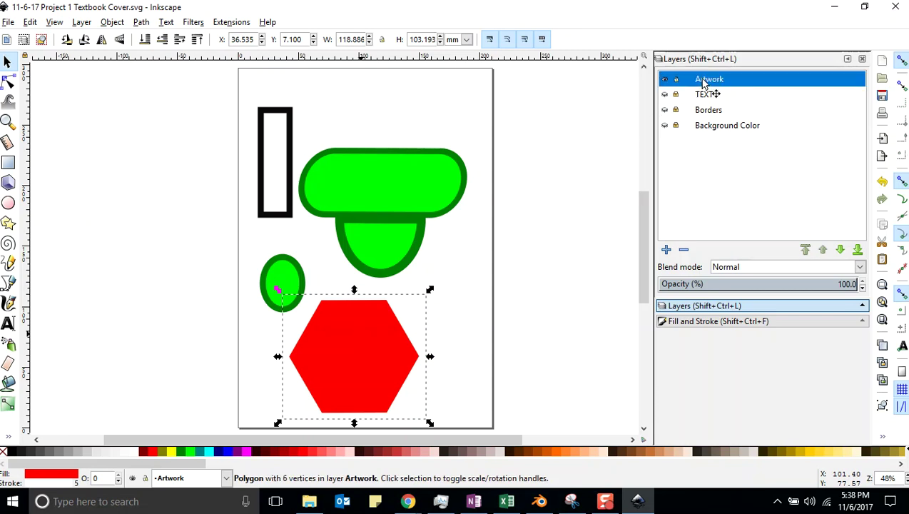
{"action": "left_click", "coordinate": [666, 251]}
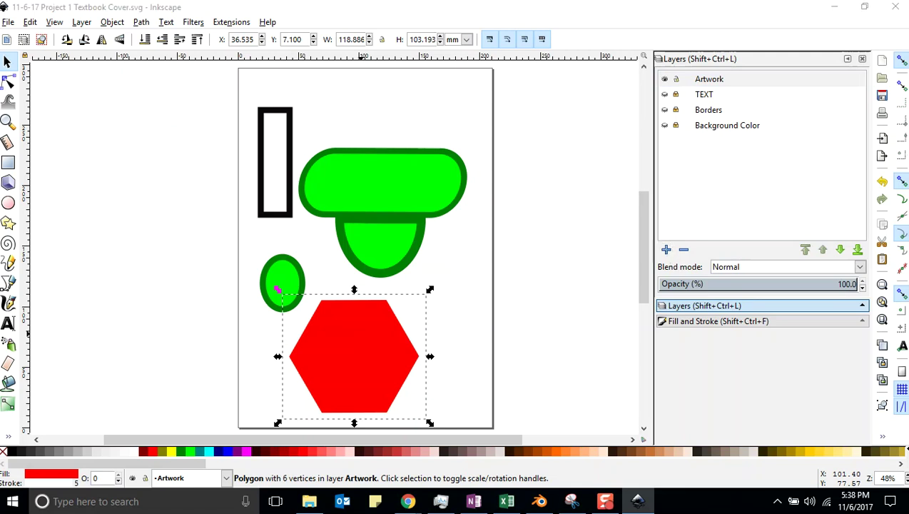
{"action": "left_click_drag", "start_coordinate": [485, 254], "coordinate": [370, 258]}
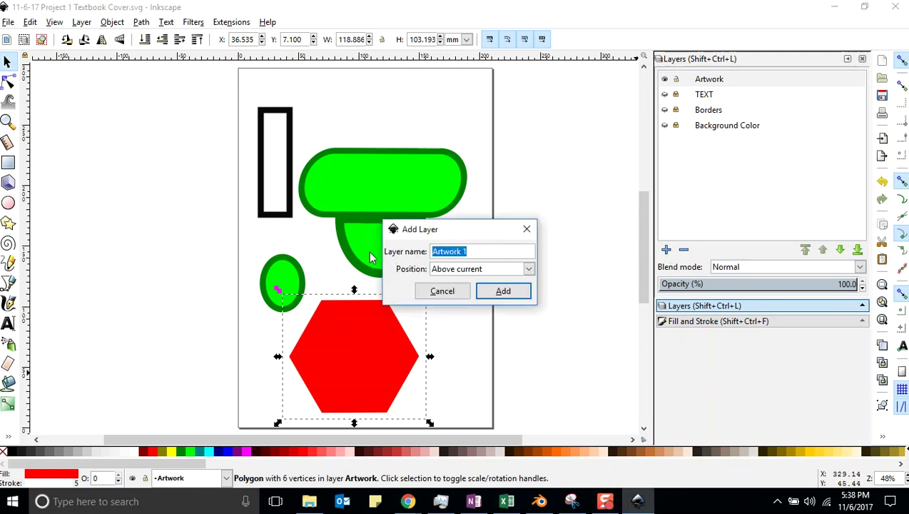
{"action": "type", "text": "back art"}
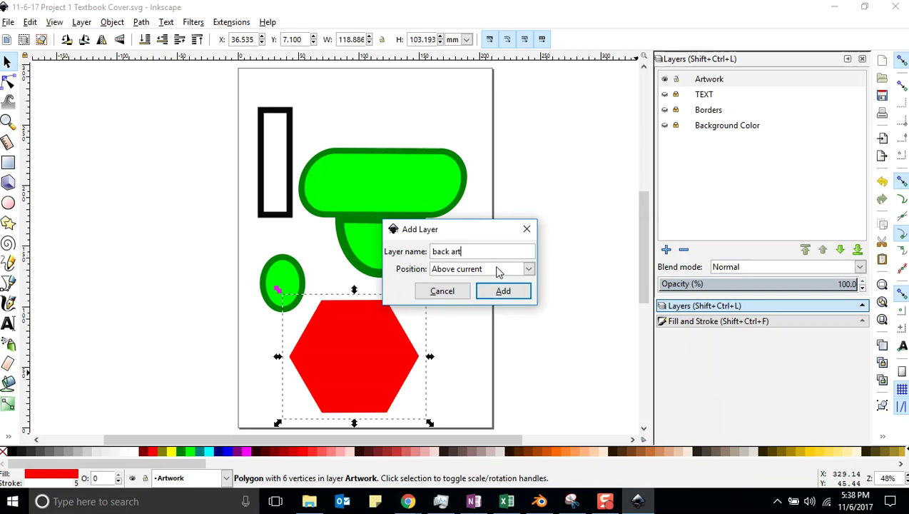
{"action": "left_click", "coordinate": [529, 269]}
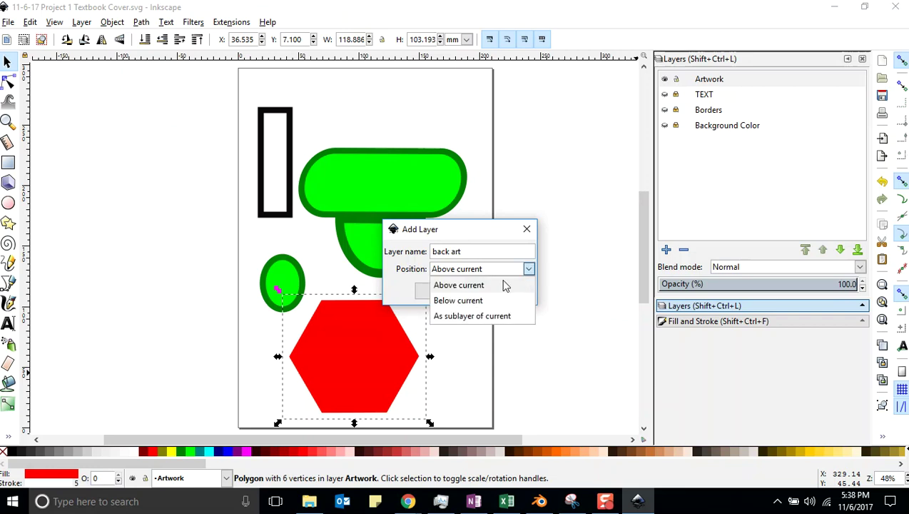
{"action": "left_click", "coordinate": [477, 298]}
{"action": "left_click", "coordinate": [499, 291]}
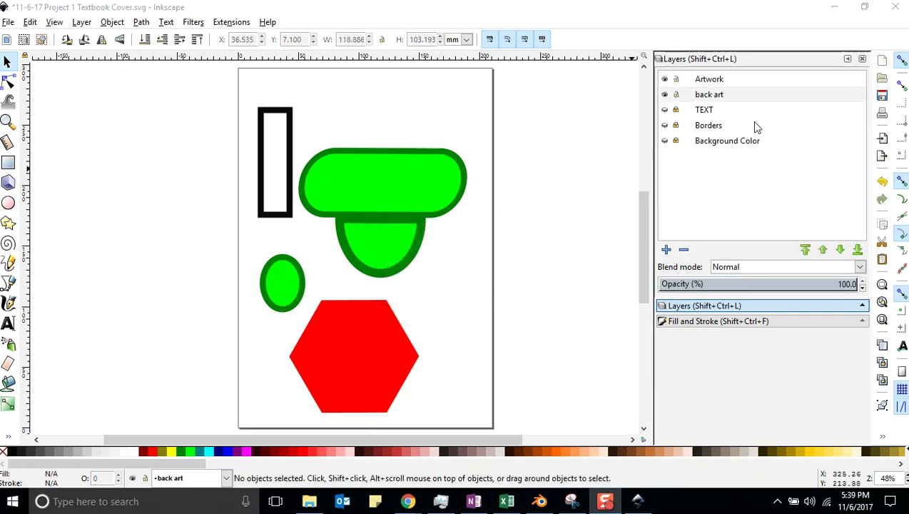
Place a copy of the red hexagon on the back art layer at about X 27, Y 44.3 mm
{"action": "left_click", "coordinate": [708, 102]}
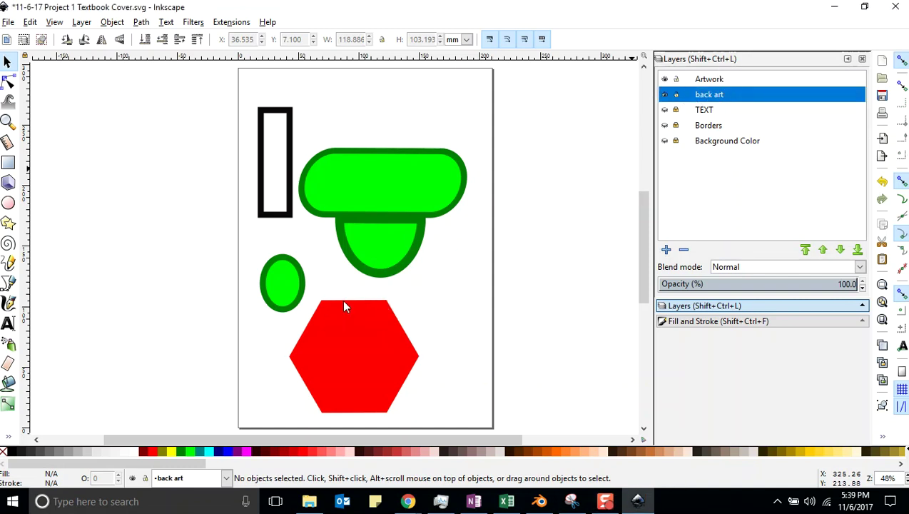
{"action": "left_click_drag", "start_coordinate": [341, 310], "coordinate": [329, 263]}
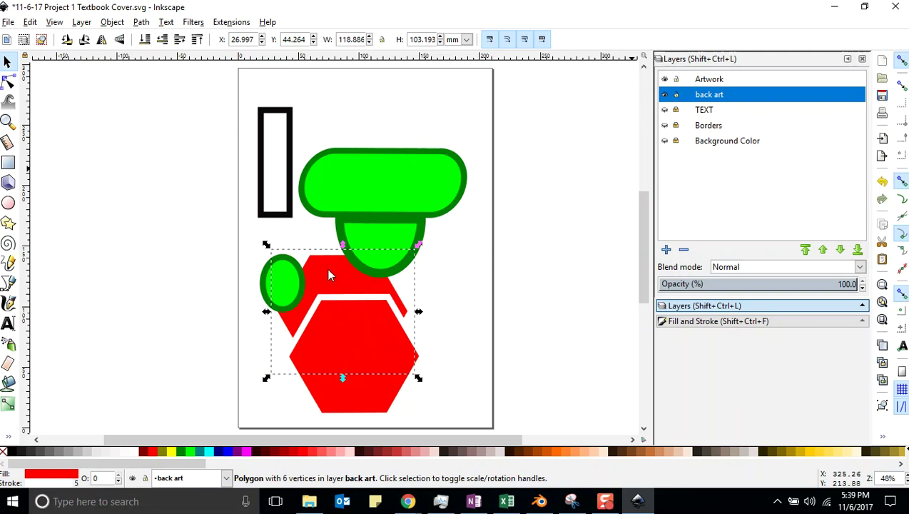
Hide the Artwork layer and give the hexagon on the back art layer a black stroke
{"action": "left_click", "coordinate": [664, 79]}
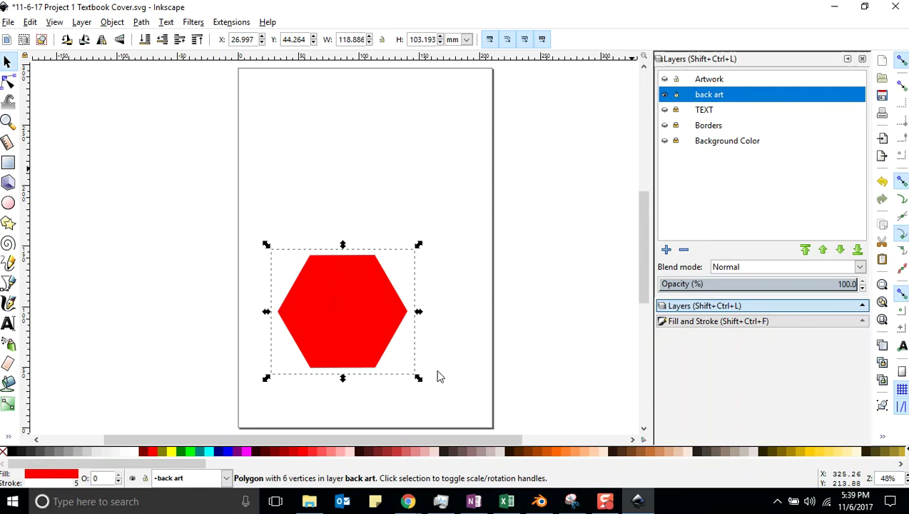
{"action": "left_click", "coordinate": [22, 451], "text": "shift"}
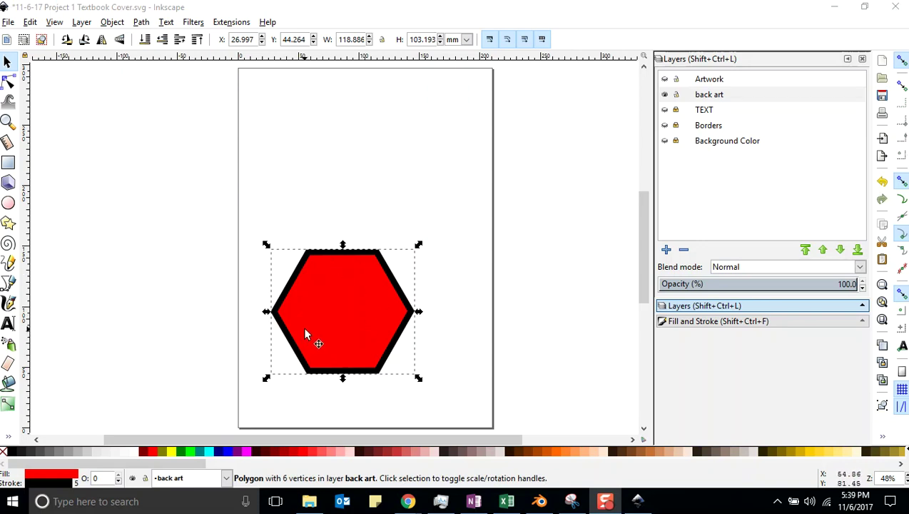
Fill the hexagon on the back art layer with black, show the Artwork layer again, and save the document
{"action": "left_click", "coordinate": [13, 451]}
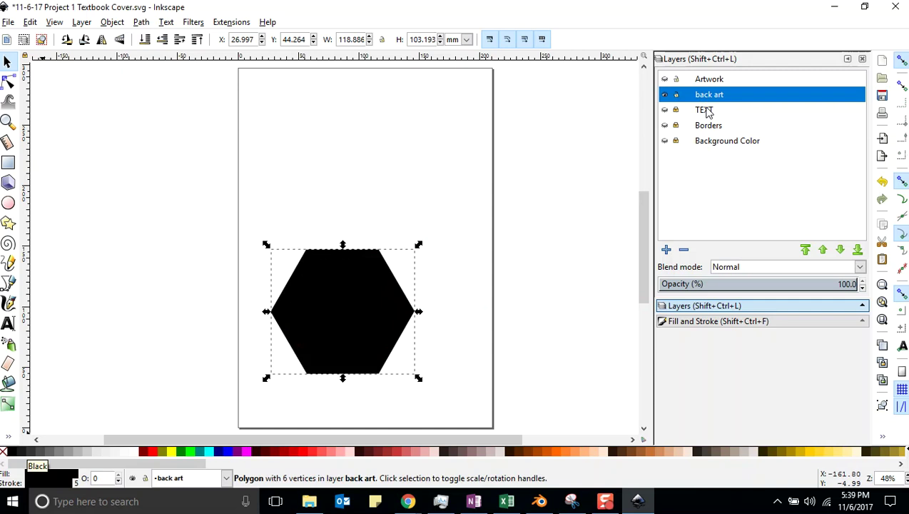
{"action": "left_click", "coordinate": [665, 79]}
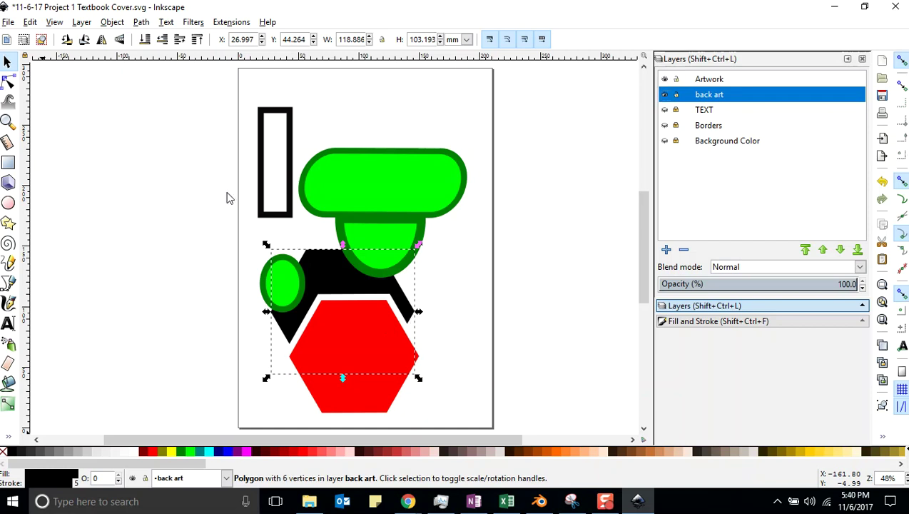
{"action": "left_click", "coordinate": [8, 22]}
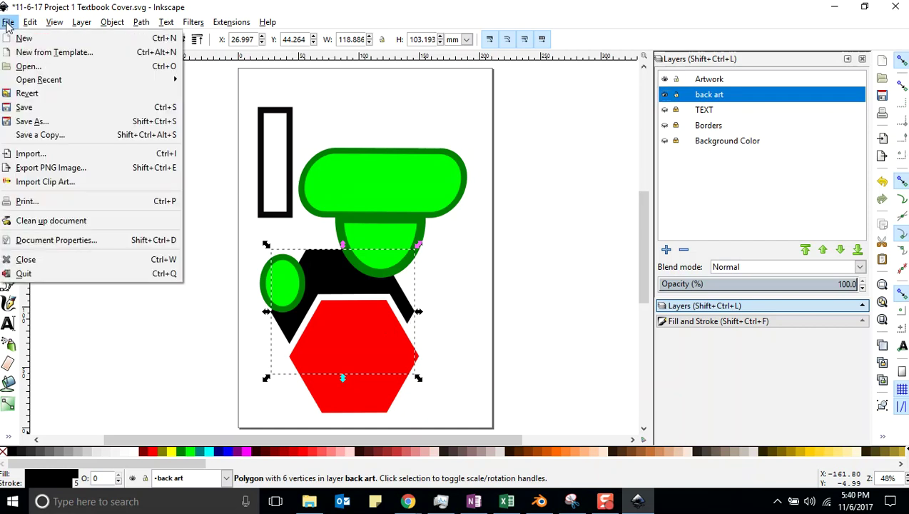
{"action": "left_click", "coordinate": [25, 106]}
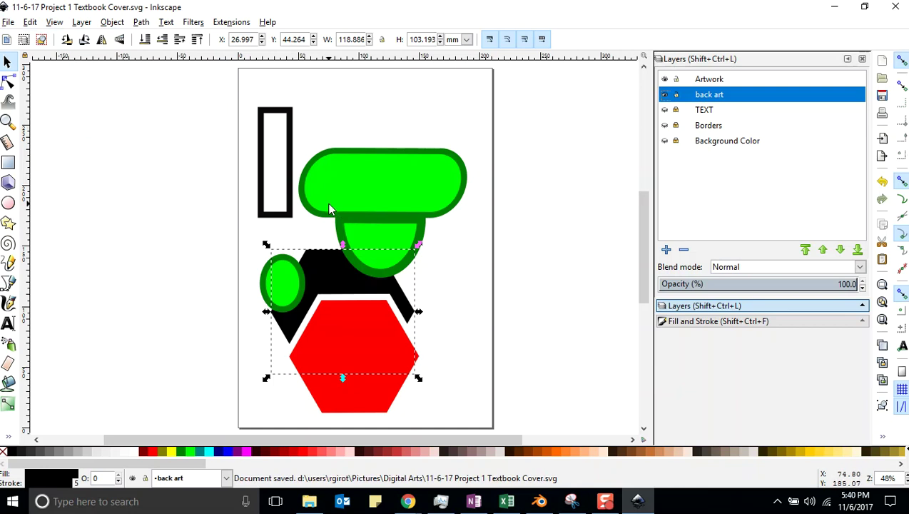
{"action": "key", "text": "ctrl+Page_Down"}
{"action": "key", "text": "ctrl+Page_Down"}
{"action": "key", "text": "ctrl+Page_Down"}
{"action": "key", "text": "ctrl+Page_Up"}
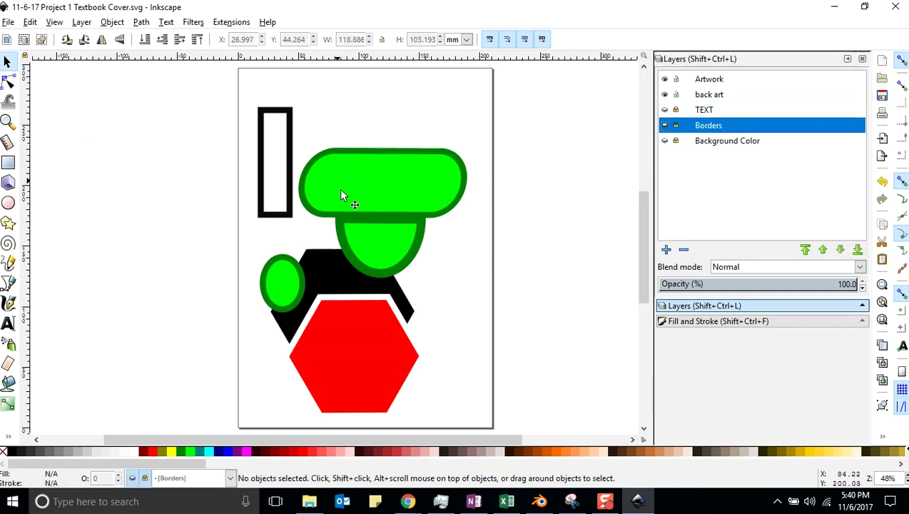
{"action": "key", "text": "ctrl+Page_Up"}
{"action": "key", "text": "ctrl+Page_Up"}
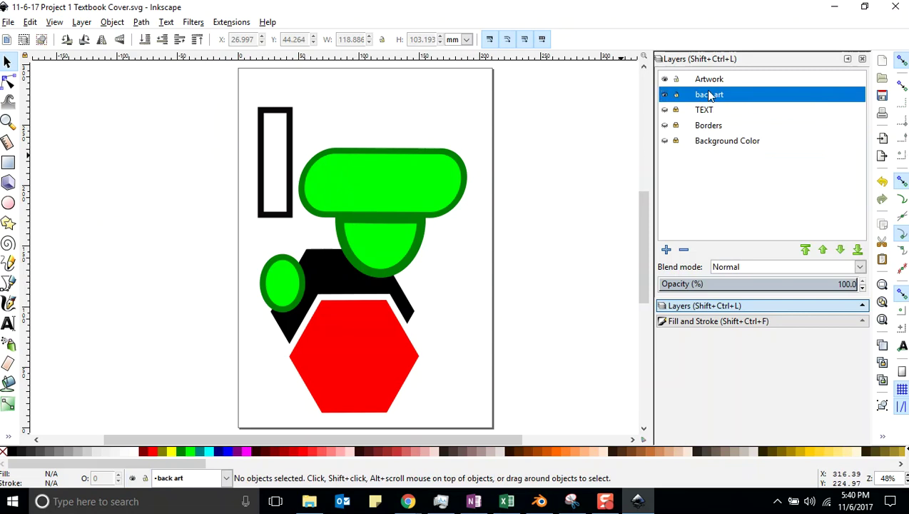
{"action": "left_click", "coordinate": [341, 279]}
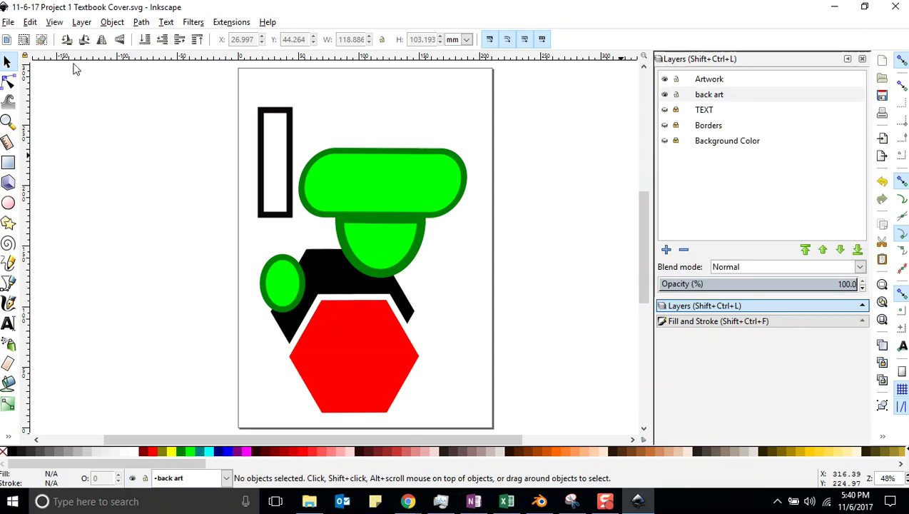
{"action": "left_click", "coordinate": [8, 22]}
{"action": "left_click", "coordinate": [24, 107]}
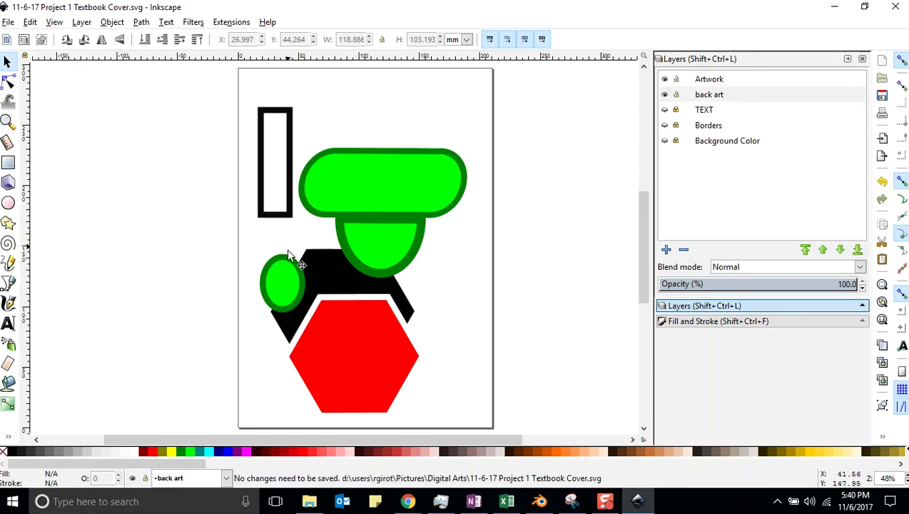
Nudge the black hexagon down and right behind the red hexagon, to about X 36.5, Y 7.8 mm
{"action": "left_click", "coordinate": [327, 265]}
{"action": "key", "text": "Down"}
{"action": "key", "text": "Down"}
{"action": "key", "text": "Down"}
{"action": "key", "text": "Down"}
{"action": "key", "text": "Down"}
{"action": "key", "text": "Down"}
{"action": "key", "text": "Down"}
{"action": "key", "text": "Down"}
{"action": "key", "text": "Down"}
{"action": "key", "text": "Down"}
{"action": "key", "text": "Down"}
{"action": "key", "text": "Down"}
{"action": "key", "text": "Down"}
{"action": "key", "text": "Down"}
{"action": "key", "text": "Down"}
{"action": "key", "text": "Down"}
{"action": "key", "text": "Down"}
{"action": "key", "text": "Down"}
{"action": "key", "text": "Down"}
{"action": "key", "text": "Down"}
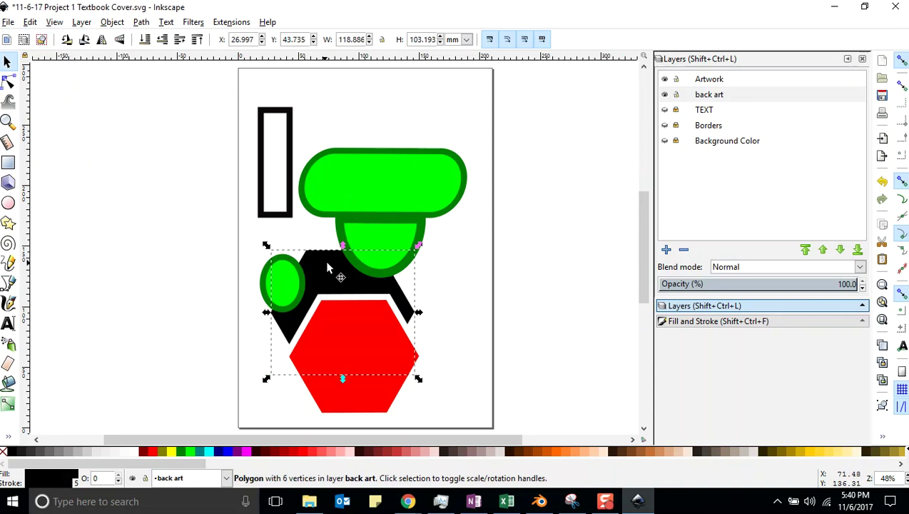
{"action": "key", "text": "Down"}
{"action": "key", "text": "Down"}
{"action": "key", "text": "Down"}
{"action": "key", "text": "Down"}
{"action": "key", "text": "Down"}
{"action": "key", "text": "Down"}
{"action": "key", "text": "Down"}
{"action": "key", "text": "Down"}
{"action": "key", "text": "Down"}
{"action": "key", "text": "Down"}
{"action": "key", "text": "Down"}
{"action": "key", "text": "Down"}
{"action": "key", "text": "Down"}
{"action": "key", "text": "Down"}
{"action": "key", "text": "Down"}
{"action": "key", "text": "Down"}
{"action": "key", "text": "Down"}
{"action": "key", "text": "Down"}
{"action": "key", "text": "Down"}
{"action": "key", "text": "Down"}
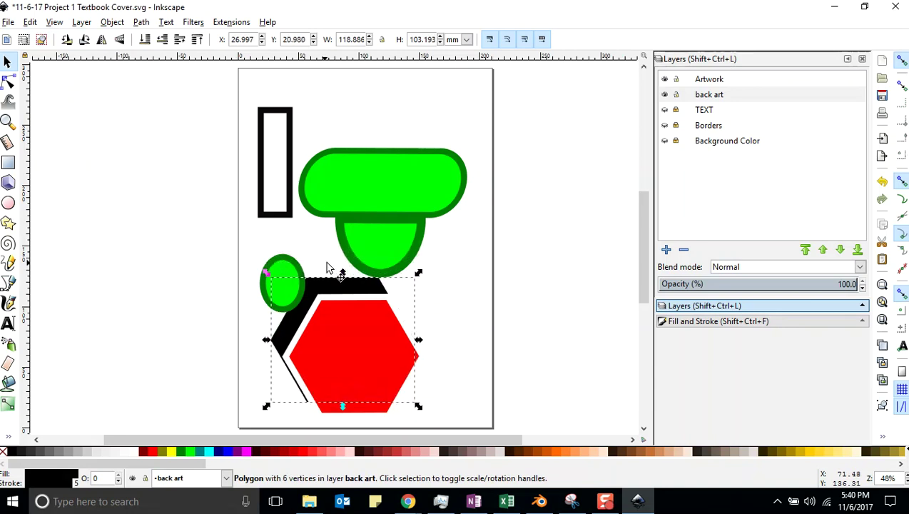
{"action": "key", "text": "Down"}
{"action": "key", "text": "Down"}
{"action": "key", "text": "Down"}
{"action": "key", "text": "Down"}
{"action": "key", "text": "Down"}
{"action": "key", "text": "Down"}
{"action": "key", "text": "Down"}
{"action": "key", "text": "Down"}
{"action": "key", "text": "Down"}
{"action": "key", "text": "Down"}
{"action": "key", "text": "Down"}
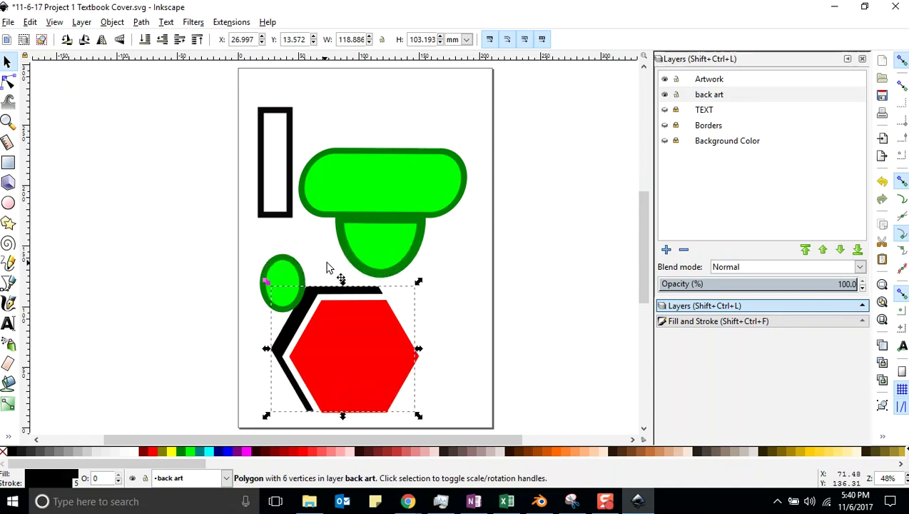
{"action": "key", "text": "Down"}
{"action": "key", "text": "Down"}
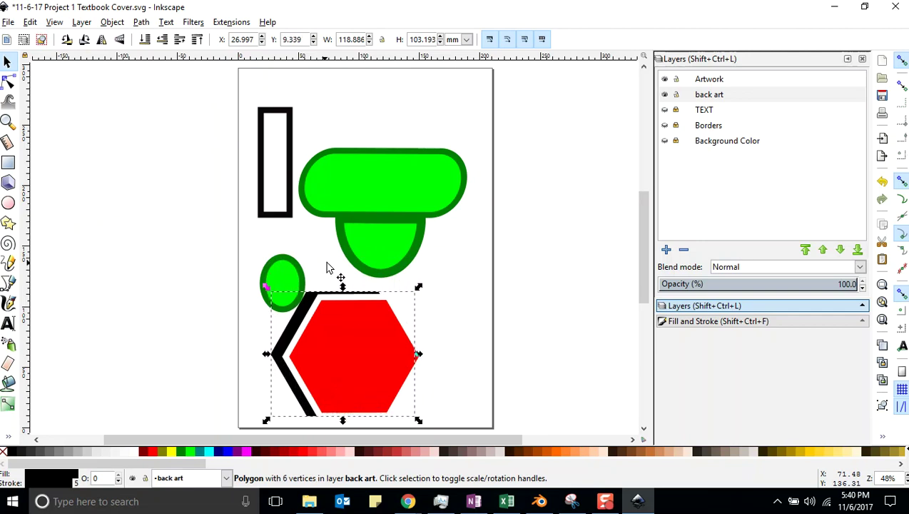
{"action": "key", "text": "Down"}
{"action": "key", "text": "Down"}
{"action": "key", "text": "Down"}
{"action": "key", "text": "Right"}
{"action": "key", "text": "Right"}
{"action": "key", "text": "Right"}
{"action": "key", "text": "Right"}
{"action": "key", "text": "Right"}
{"action": "key", "text": "Right"}
{"action": "key", "text": "Right"}
{"action": "key", "text": "Right"}
{"action": "key", "text": "Right"}
{"action": "key", "text": "Right"}
{"action": "key", "text": "Right"}
{"action": "key", "text": "Right"}
{"action": "key", "text": "Right"}
{"action": "key", "text": "Right"}
{"action": "key", "text": "Right"}
{"action": "key", "text": "Right"}
{"action": "key", "text": "Right"}
{"action": "key", "text": "Right"}
{"action": "key", "text": "Right"}
{"action": "key", "text": "Left"}
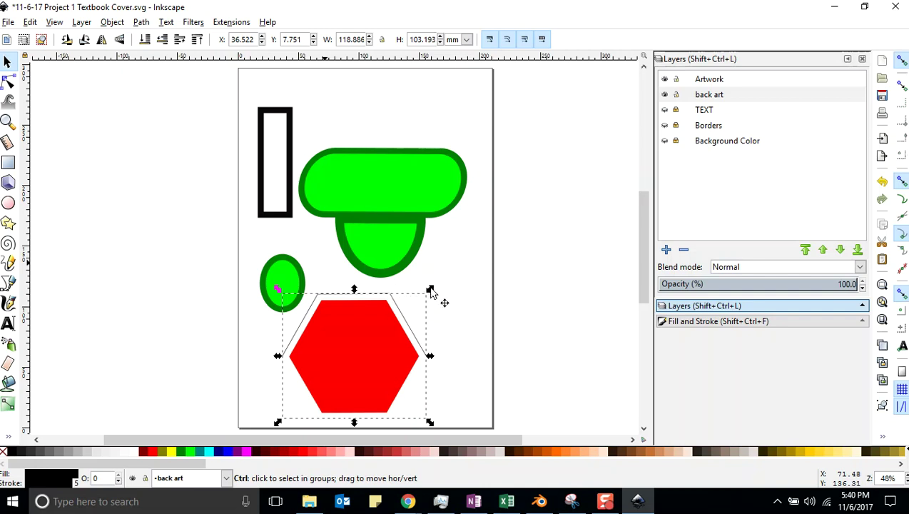
Enlarge the black hexagon to about 126.5 × 109.8 mm and centre it behind the red hexagon at about X 32.8, Y 4.0 mm
{"action": "left_click_drag", "start_coordinate": [431, 291], "coordinate": [451, 285]}
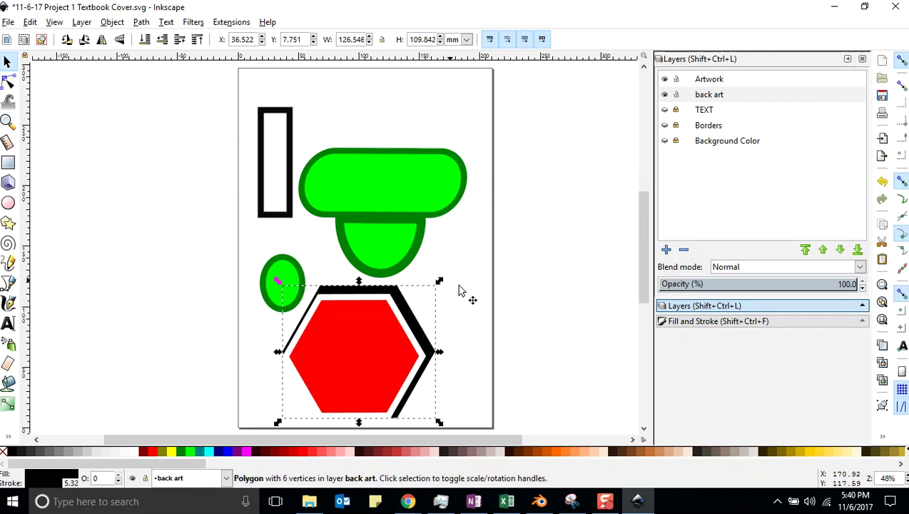
{"action": "key", "text": "Down"}
{"action": "key", "text": "Down"}
{"action": "key", "text": "Down"}
{"action": "key", "text": "Down"}
{"action": "key", "text": "Down"}
{"action": "key", "text": "Left"}
{"action": "key", "text": "Left"}
{"action": "key", "text": "Left"}
{"action": "key", "text": "Left"}
{"action": "key", "text": "Left"}
{"action": "key", "text": "Left"}
{"action": "key", "text": "Left"}
{"action": "key", "text": "Down"}
{"action": "key", "text": "Down"}
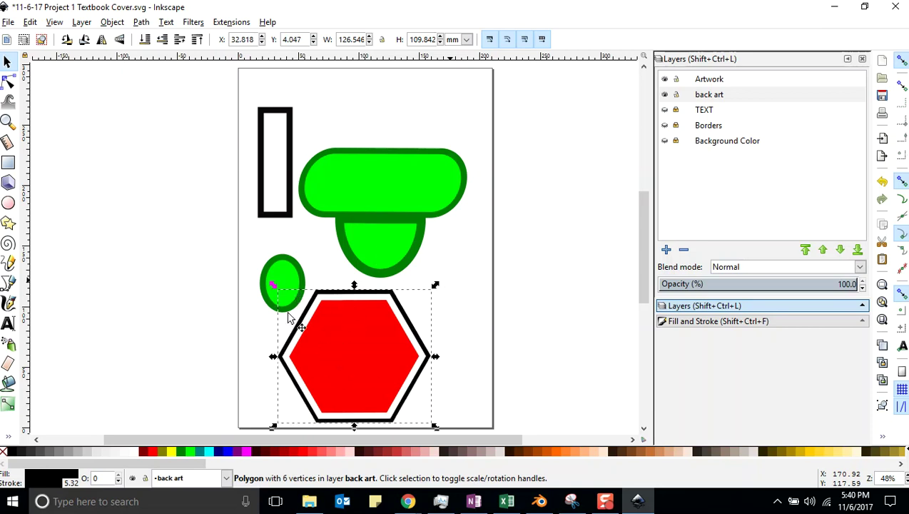
Deselect the enlarged black hexagon and save the document
{"action": "left_click", "coordinate": [456, 342]}
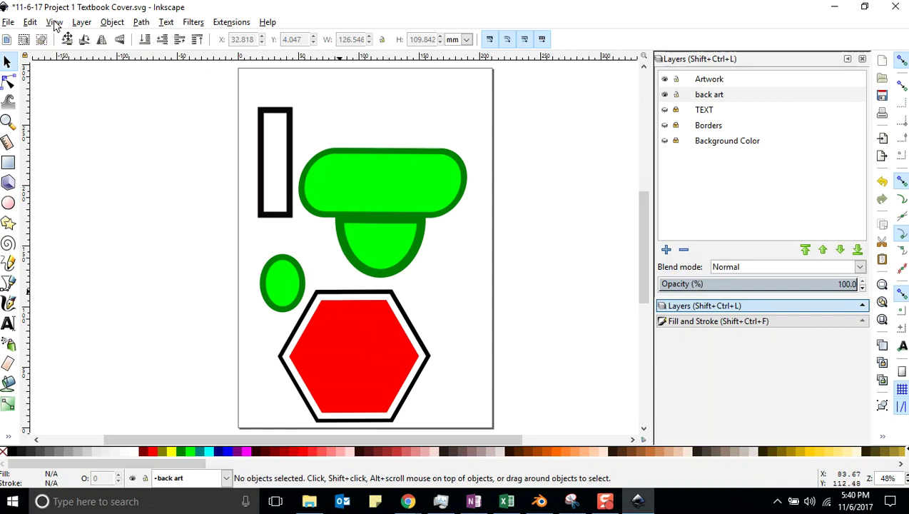
{"action": "left_click", "coordinate": [9, 22]}
{"action": "left_click", "coordinate": [23, 107]}
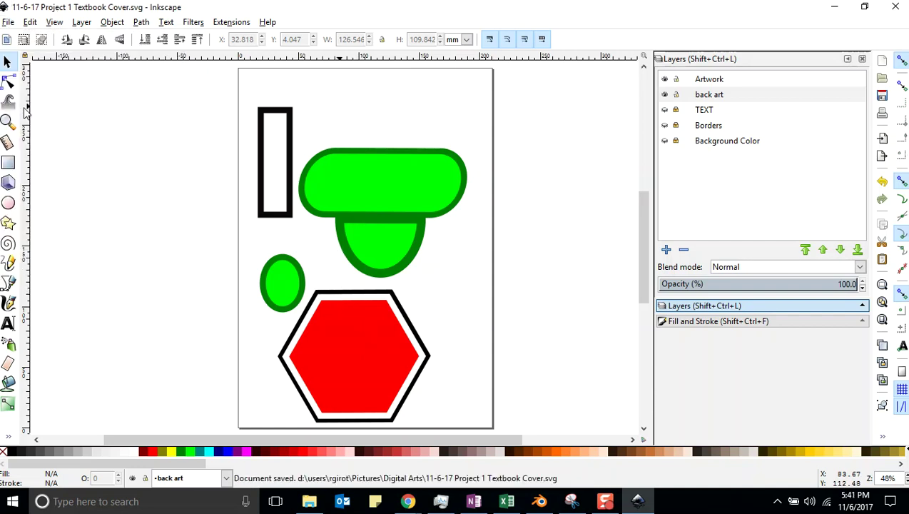
Turn the red hexagon on the Artwork layer into an octagon by setting its corners to 8
{"action": "left_click", "coordinate": [349, 296]}
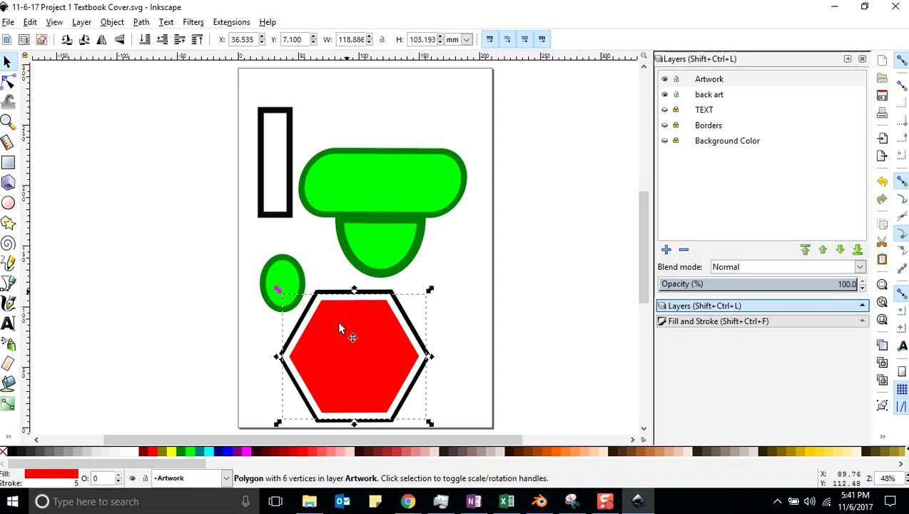
{"action": "left_click", "coordinate": [706, 81]}
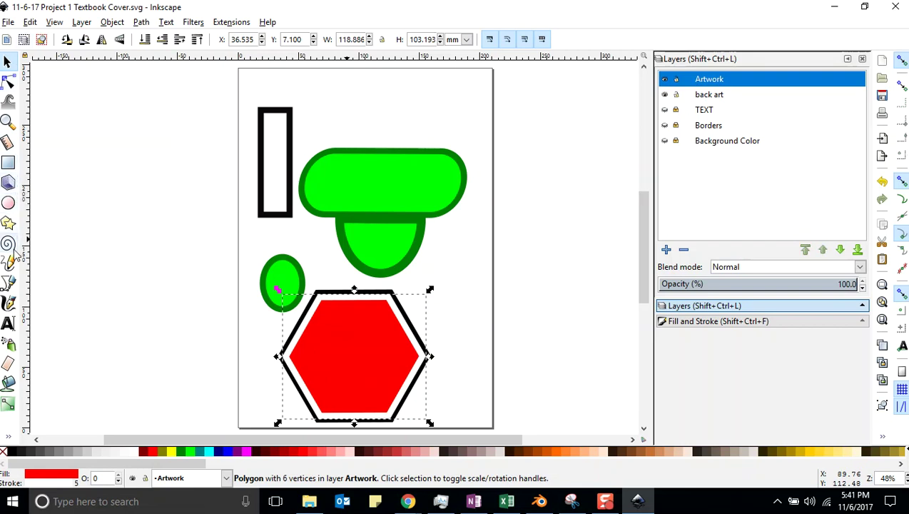
{"action": "left_click", "coordinate": [8, 223]}
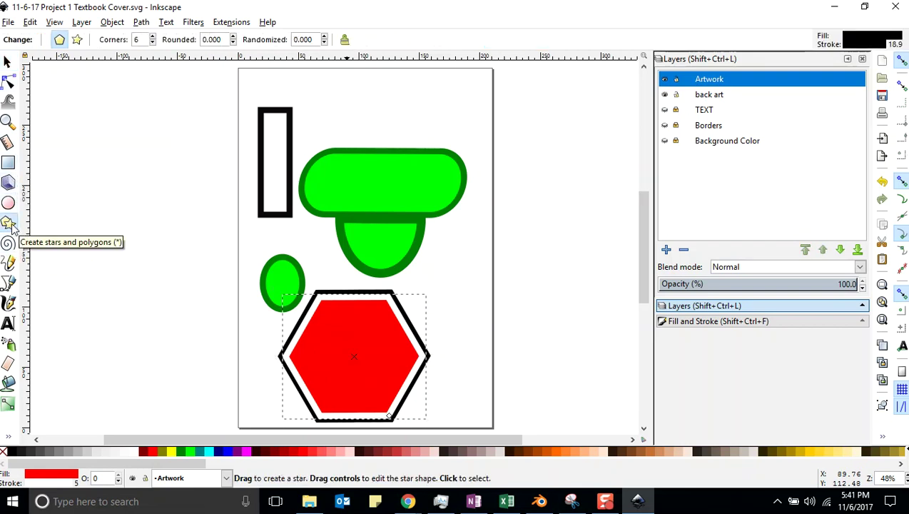
{"action": "left_click", "coordinate": [152, 37]}
{"action": "left_click", "coordinate": [152, 37]}
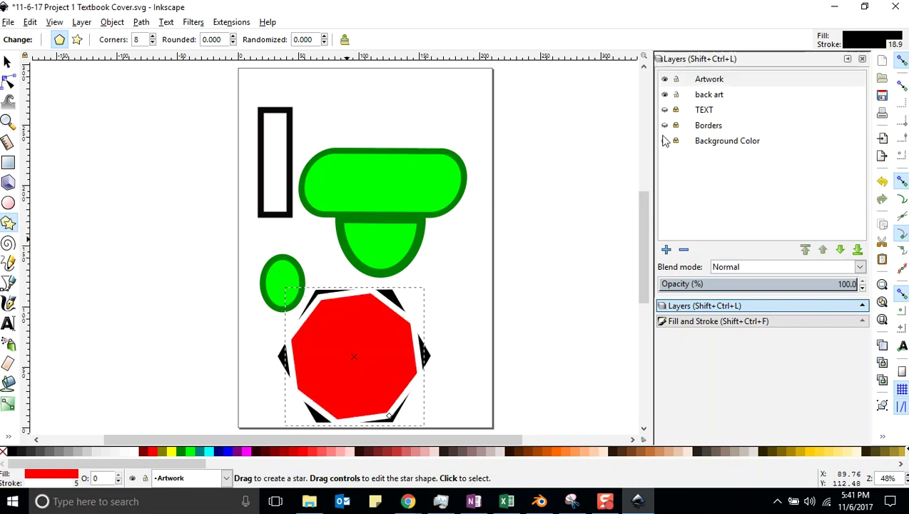
Set the black hexagon on the back art layer to 8 corners to match the red octagon
{"action": "left_click", "coordinate": [702, 99]}
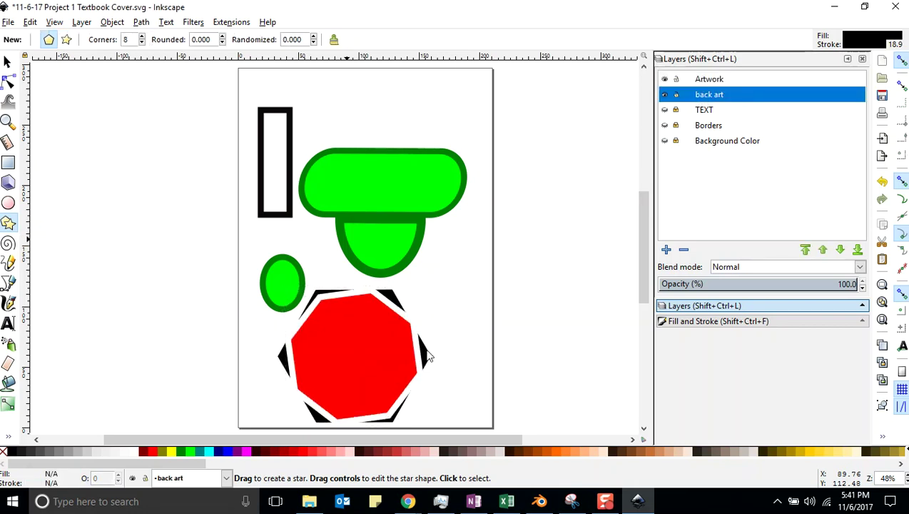
{"action": "left_click", "coordinate": [427, 356]}
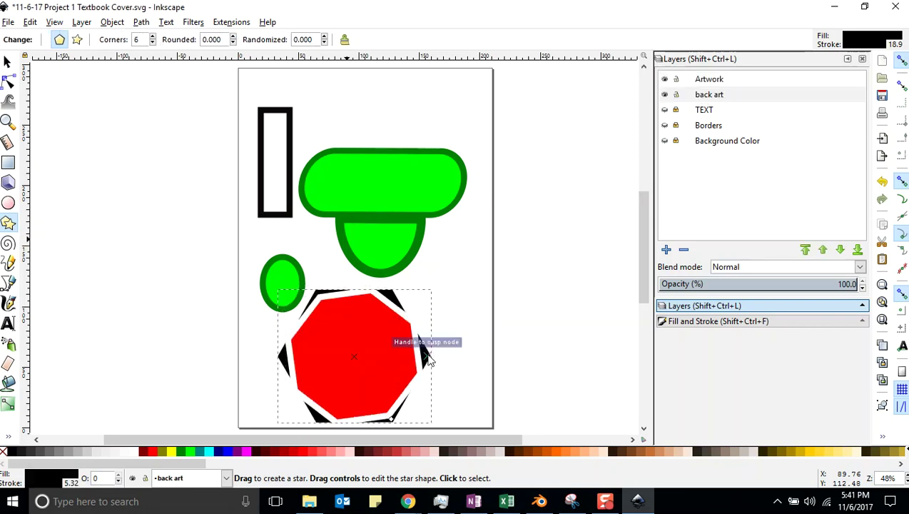
{"action": "left_click", "coordinate": [153, 36]}
{"action": "left_click", "coordinate": [153, 36]}
{"action": "left_click", "coordinate": [558, 254]}
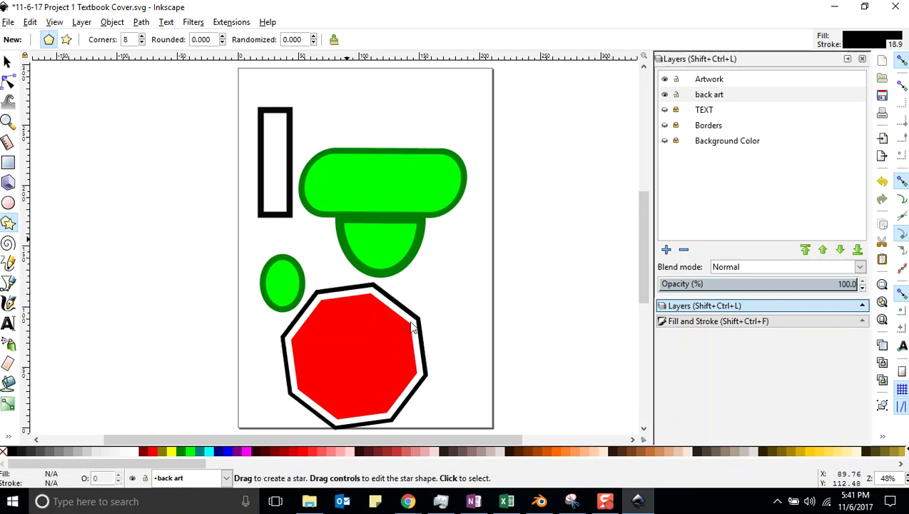
Return to the selection tool with nothing selected and save the document with both octagons
{"action": "left_click", "coordinate": [344, 309]}
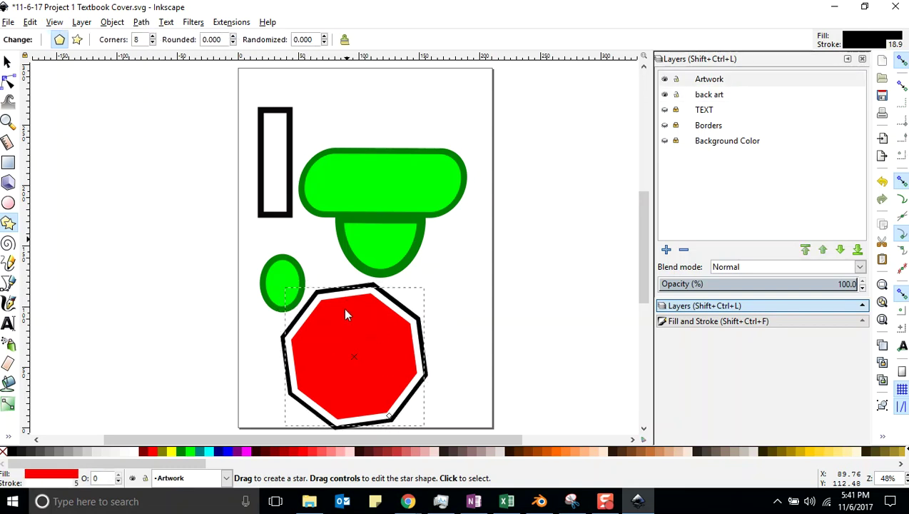
{"action": "key", "text": "Escape"}
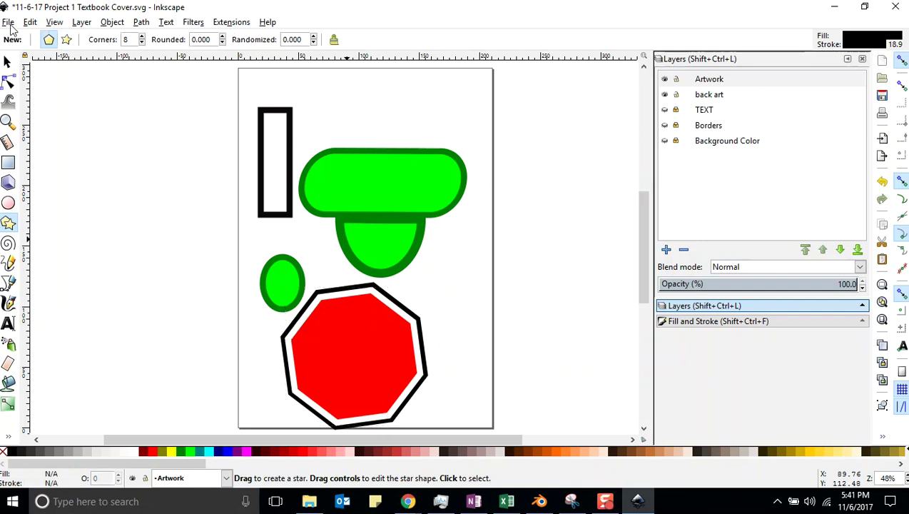
{"action": "left_click", "coordinate": [7, 63]}
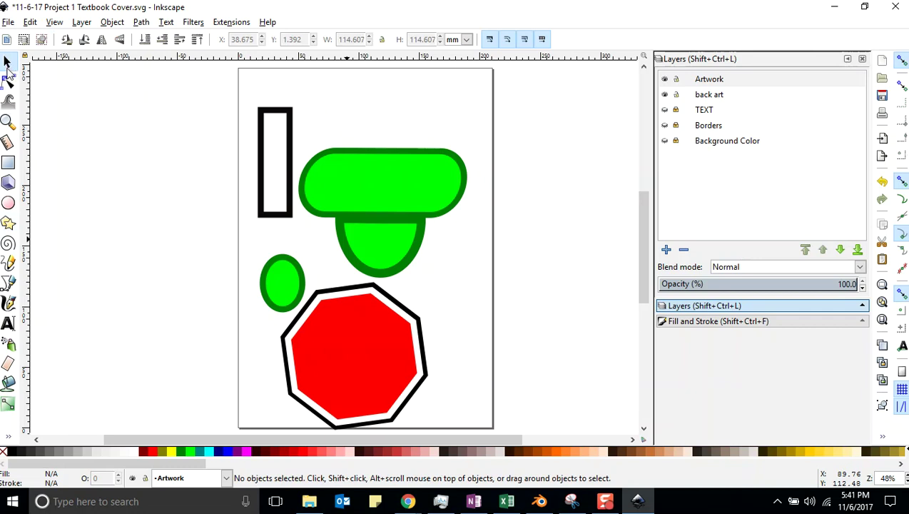
{"action": "left_click", "coordinate": [9, 23]}
{"action": "left_click", "coordinate": [23, 107]}
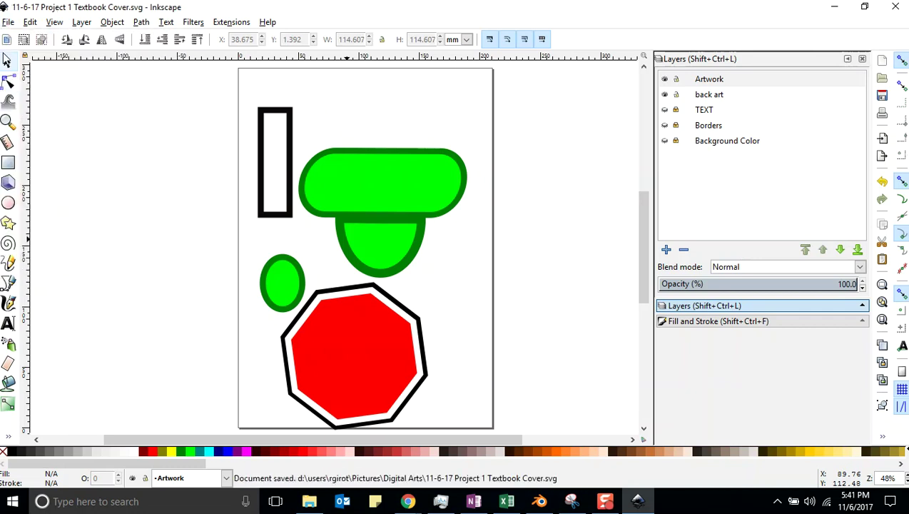
{"action": "left_click", "coordinate": [371, 286]}
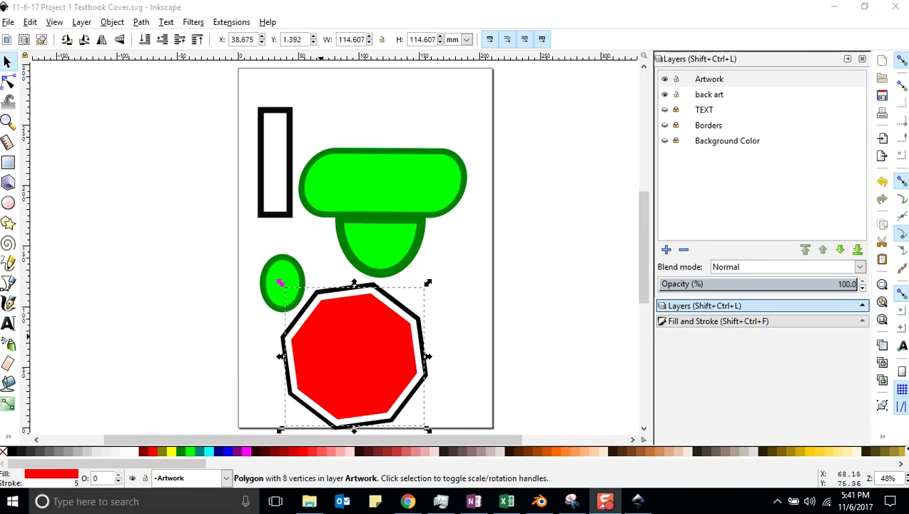
{"action": "key", "text": "Escape"}
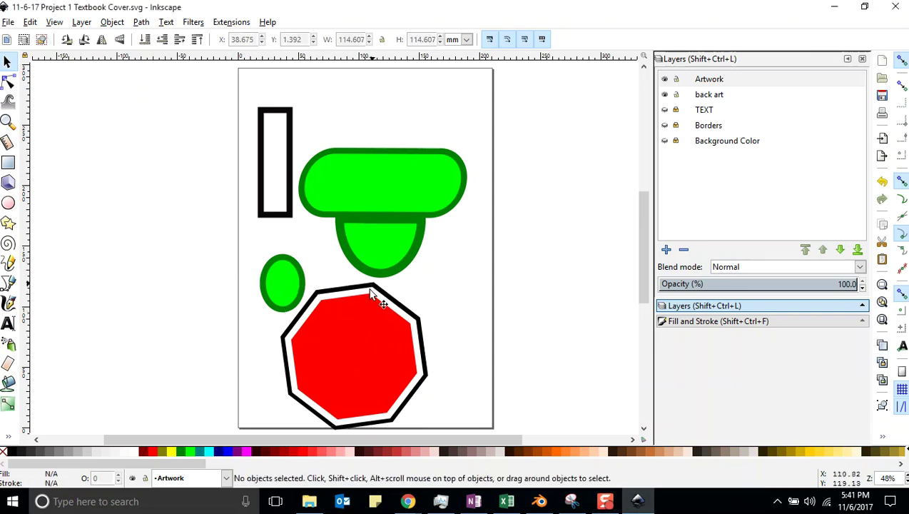
{"action": "left_click", "coordinate": [371, 315]}
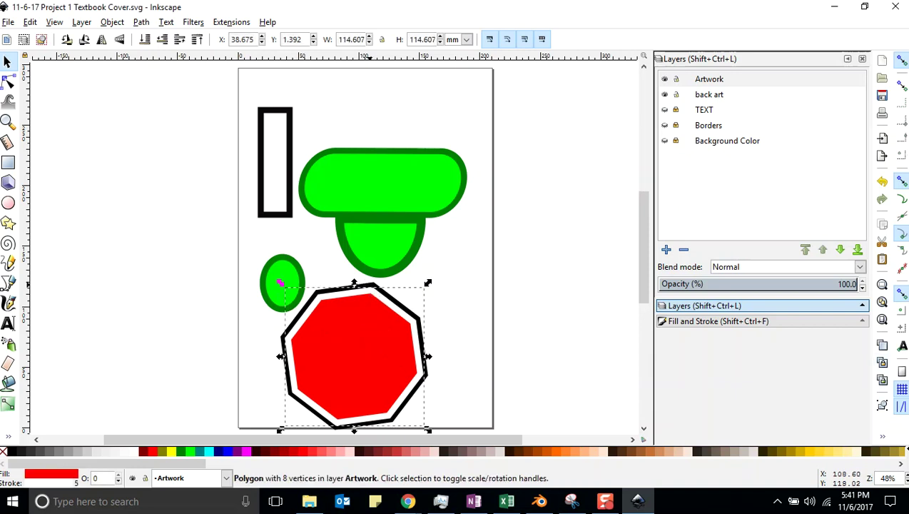
{"action": "key", "text": "ctrl+a"}
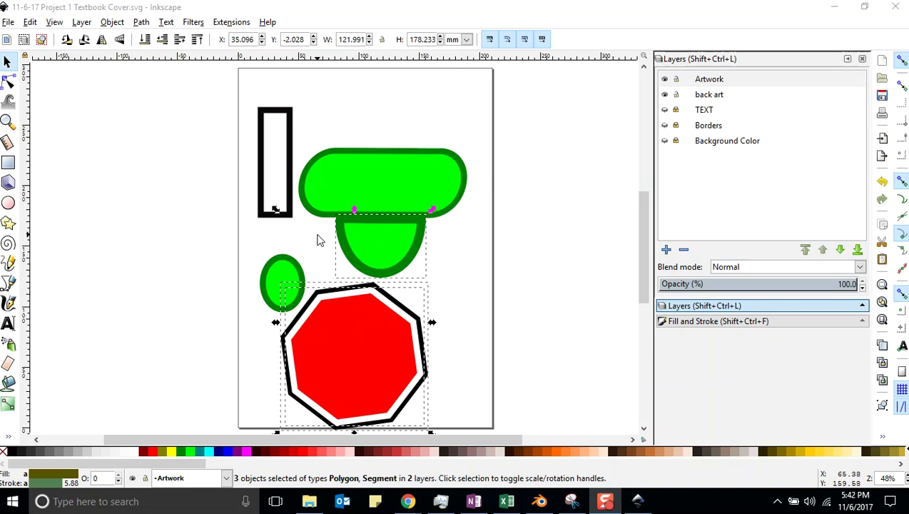
{"action": "left_click", "coordinate": [247, 239]}
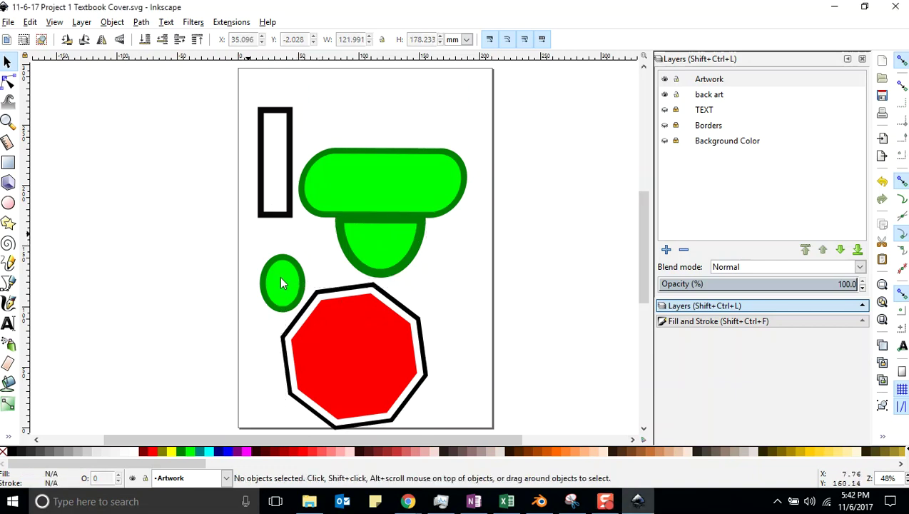
Save the document again and select the green ellipse beside the octagon
{"action": "left_click", "coordinate": [7, 23]}
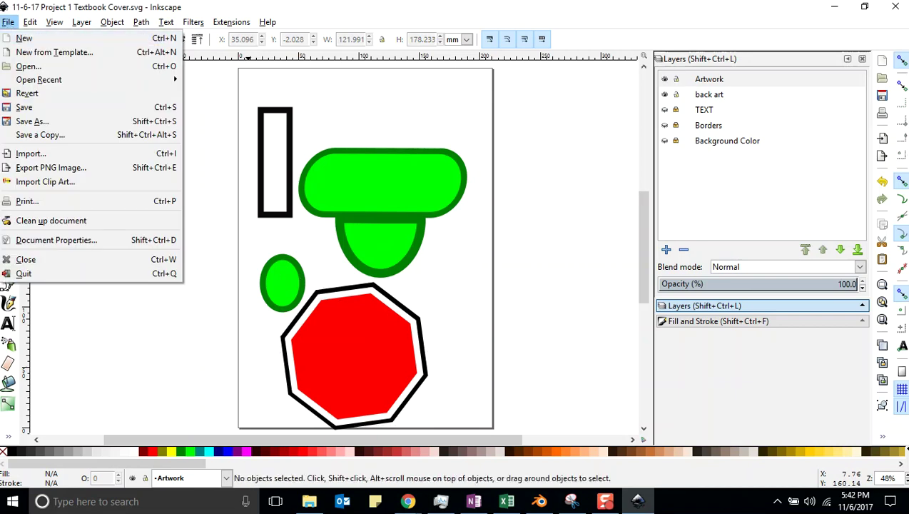
{"action": "left_click", "coordinate": [23, 107]}
{"action": "left_click", "coordinate": [275, 275]}
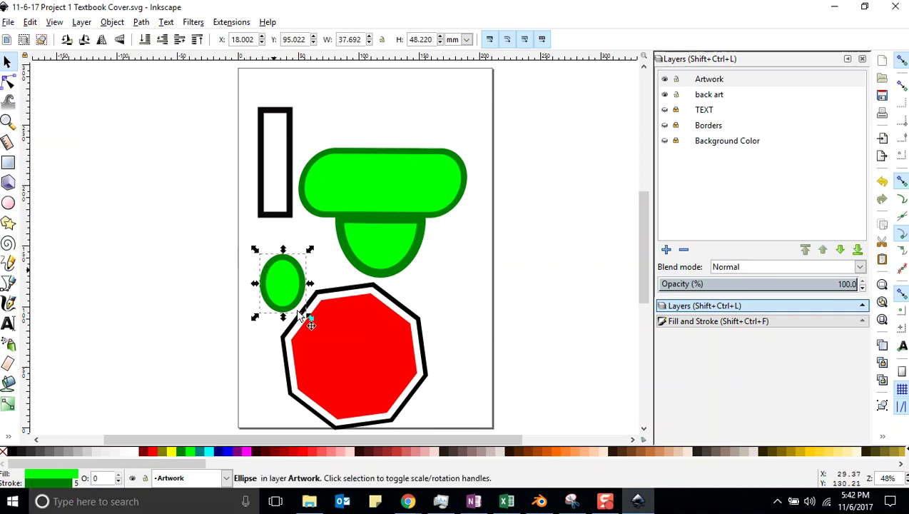
Nudge the small green ellipse up to just beneath the tall black rectangle, at Y 124.655 mm, and save the document
{"action": "key", "text": "Up"}
{"action": "key", "text": "Up"}
{"action": "key", "text": "Up"}
{"action": "key", "text": "Up"}
{"action": "key", "text": "Up"}
{"action": "key", "text": "Up"}
{"action": "key", "text": "Up"}
{"action": "key", "text": "Up"}
{"action": "key", "text": "Up"}
{"action": "key", "text": "Up"}
{"action": "key", "text": "Up"}
{"action": "key", "text": "Up"}
{"action": "key", "text": "Up"}
{"action": "key", "text": "Up"}
{"action": "key", "text": "Up"}
{"action": "key", "text": "Up"}
{"action": "key", "text": "Up"}
{"action": "key", "text": "Up"}
{"action": "key", "text": "Up"}
{"action": "key", "text": "Up"}
{"action": "key", "text": "Up"}
{"action": "key", "text": "Up"}
{"action": "key", "text": "Up"}
{"action": "key", "text": "Up"}
{"action": "key", "text": "Up"}
{"action": "key", "text": "Up"}
{"action": "key", "text": "Up"}
{"action": "key", "text": "Up"}
{"action": "key", "text": "Up"}
{"action": "key", "text": "Up"}
{"action": "key", "text": "Up"}
{"action": "key", "text": "Up"}
{"action": "key", "text": "Up"}
{"action": "key", "text": "Up"}
{"action": "key", "text": "Up"}
{"action": "key", "text": "Escape"}
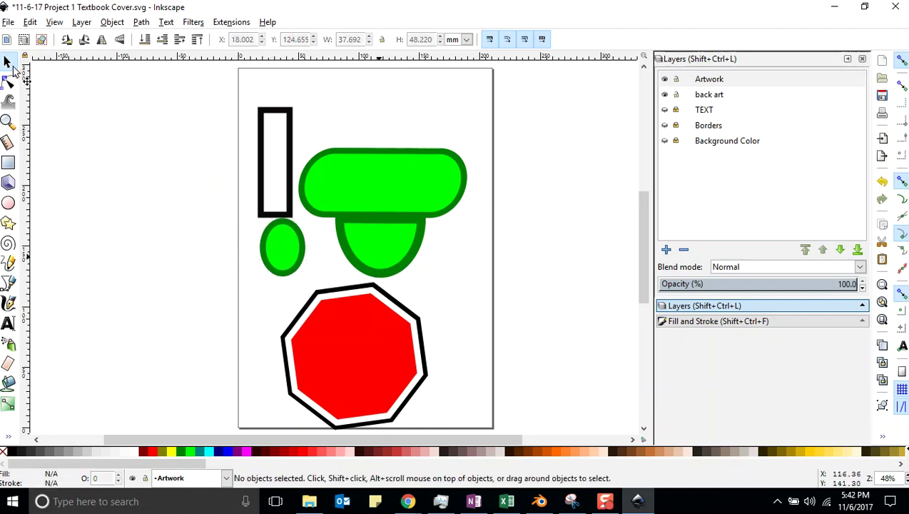
{"action": "left_click", "coordinate": [8, 23]}
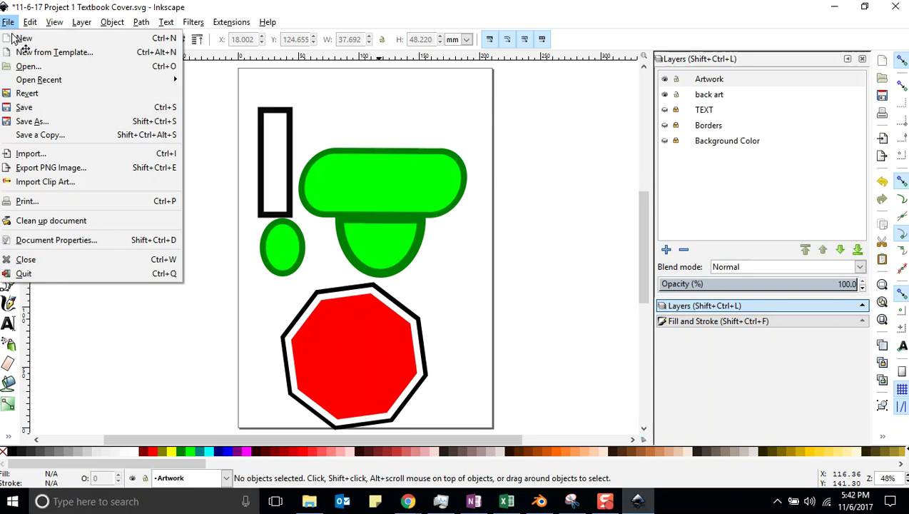
{"action": "left_click", "coordinate": [21, 107]}
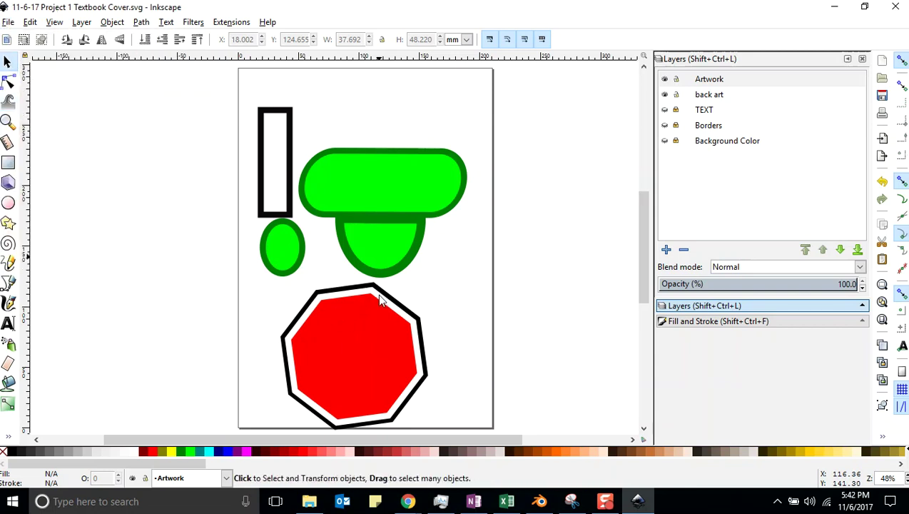
{"action": "left_click_drag", "start_coordinate": [471, 283], "coordinate": [266, 427]}
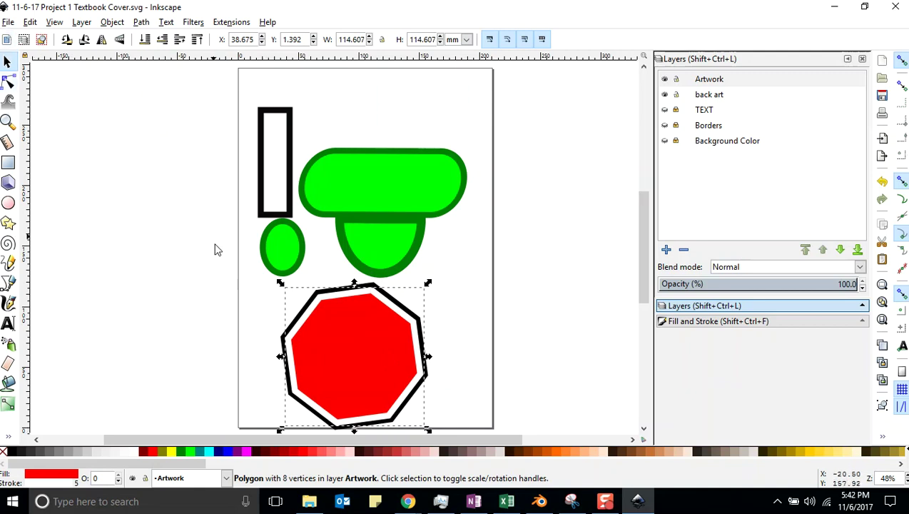
{"action": "left_click", "coordinate": [216, 290]}
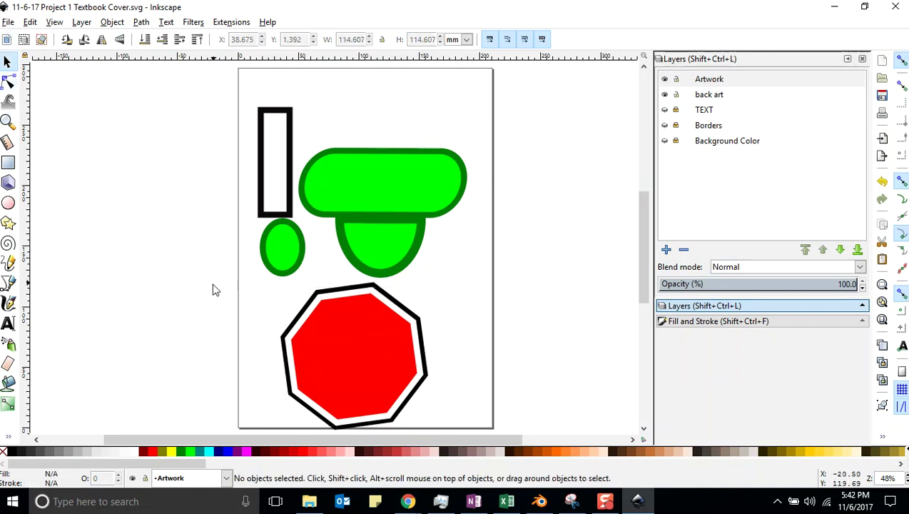
{"action": "left_click", "coordinate": [7, 22]}
{"action": "left_click", "coordinate": [28, 107]}
Nudge the green half-ellipse segment up over the rounded green rectangle to Y 142.207 mm and save the document
{"action": "left_click", "coordinate": [382, 251]}
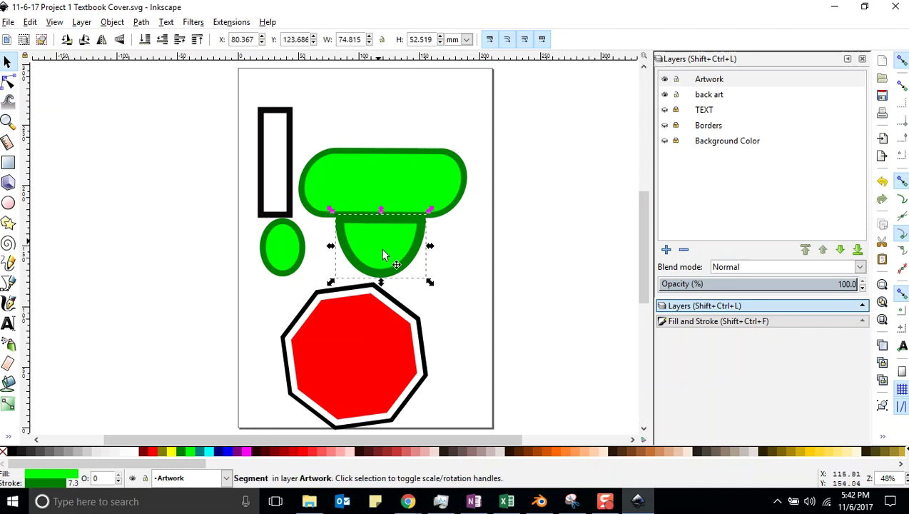
{"action": "key", "text": "Up"}
{"action": "key", "text": "Up"}
{"action": "key", "text": "Up"}
{"action": "key", "text": "Up"}
{"action": "key", "text": "Up"}
{"action": "key", "text": "Up"}
{"action": "key", "text": "Up"}
{"action": "key", "text": "Up"}
{"action": "key", "text": "Up"}
{"action": "key", "text": "Up"}
{"action": "key", "text": "Up"}
{"action": "key", "text": "Up"}
{"action": "key", "text": "Up"}
{"action": "key", "text": "Up"}
{"action": "key", "text": "Up"}
{"action": "key", "text": "Up"}
{"action": "key", "text": "Up"}
{"action": "key", "text": "Up"}
{"action": "key", "text": "Up"}
{"action": "key", "text": "Up"}
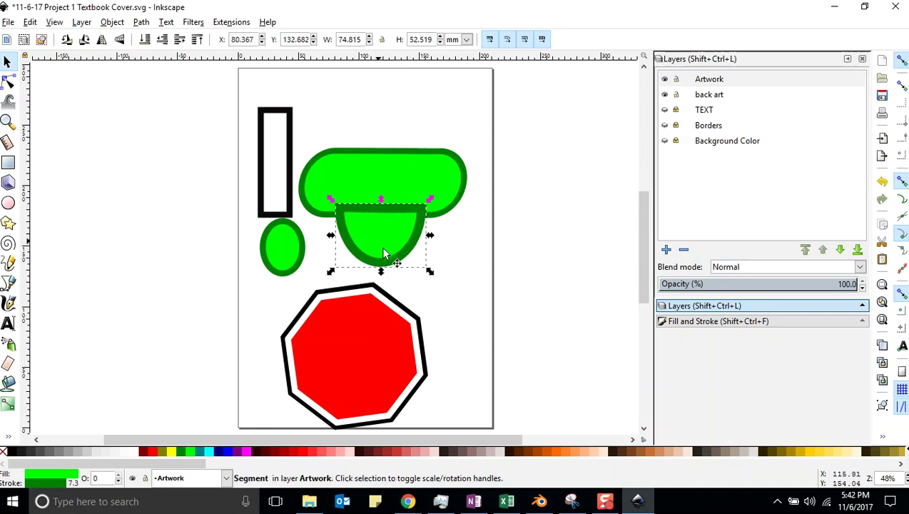
{"action": "key", "text": "Up"}
{"action": "key", "text": "Up"}
{"action": "key", "text": "Escape"}
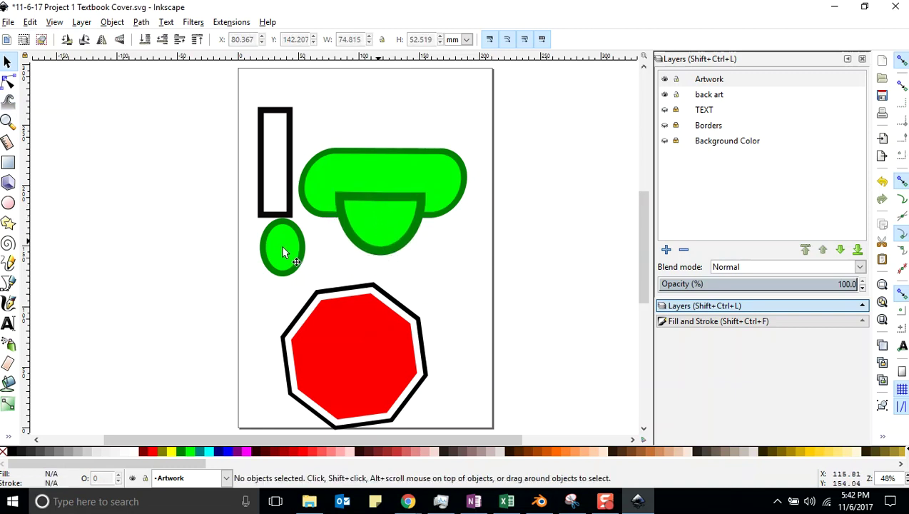
{"action": "left_click", "coordinate": [8, 22]}
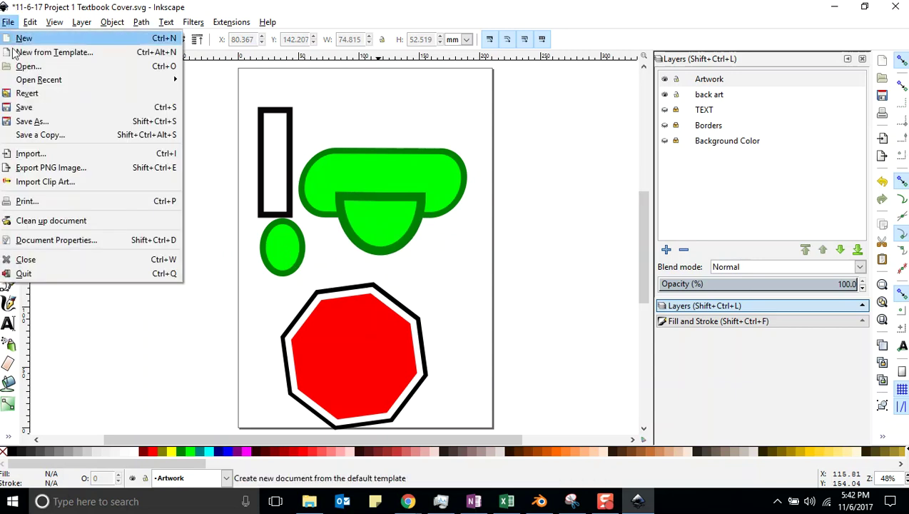
{"action": "left_click", "coordinate": [28, 107]}
Nudge the small green ellipse up until it overlaps the black rectangle's lower end, at Y 143.176 mm, and save the document
{"action": "left_click", "coordinate": [285, 249]}
{"action": "key", "text": "Up"}
{"action": "key", "text": "Up"}
{"action": "key", "text": "Up"}
{"action": "key", "text": "Up"}
{"action": "key", "text": "Up"}
{"action": "key", "text": "Up"}
{"action": "key", "text": "Up"}
{"action": "key", "text": "Up"}
{"action": "key", "text": "Up"}
{"action": "key", "text": "Up"}
{"action": "key", "text": "Up"}
{"action": "key", "text": "Up"}
{"action": "key", "text": "Up"}
{"action": "key", "text": "Up"}
{"action": "key", "text": "Up"}
{"action": "key", "text": "Up"}
{"action": "key", "text": "Up"}
{"action": "key", "text": "Up"}
{"action": "key", "text": "Up"}
{"action": "key", "text": "Up"}
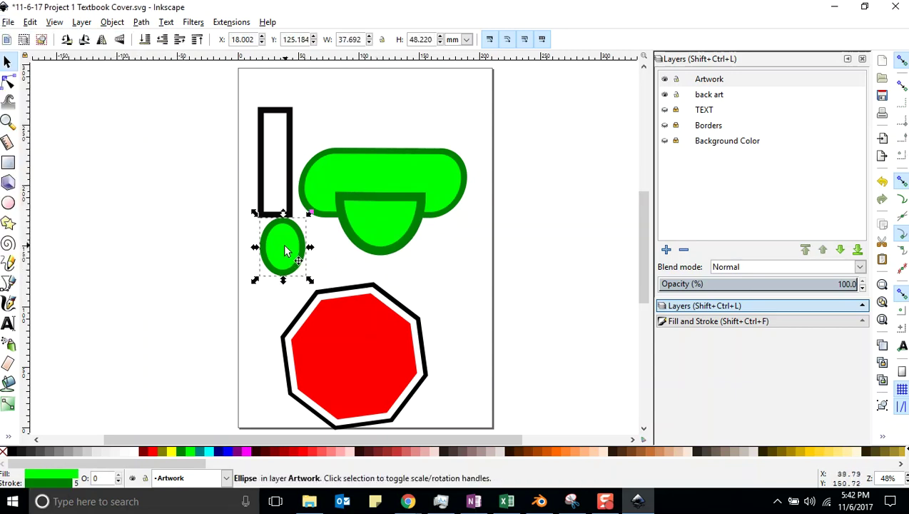
{"action": "key", "text": "Up"}
{"action": "key", "text": "Up"}
{"action": "key", "text": "Up"}
{"action": "key", "text": "Up"}
{"action": "key", "text": "Up"}
{"action": "key", "text": "Up"}
{"action": "key", "text": "Up"}
{"action": "key", "text": "Up"}
{"action": "key", "text": "Up"}
{"action": "key", "text": "Up"}
{"action": "key", "text": "Up"}
{"action": "key", "text": "Up"}
{"action": "key", "text": "Up"}
{"action": "key", "text": "Up"}
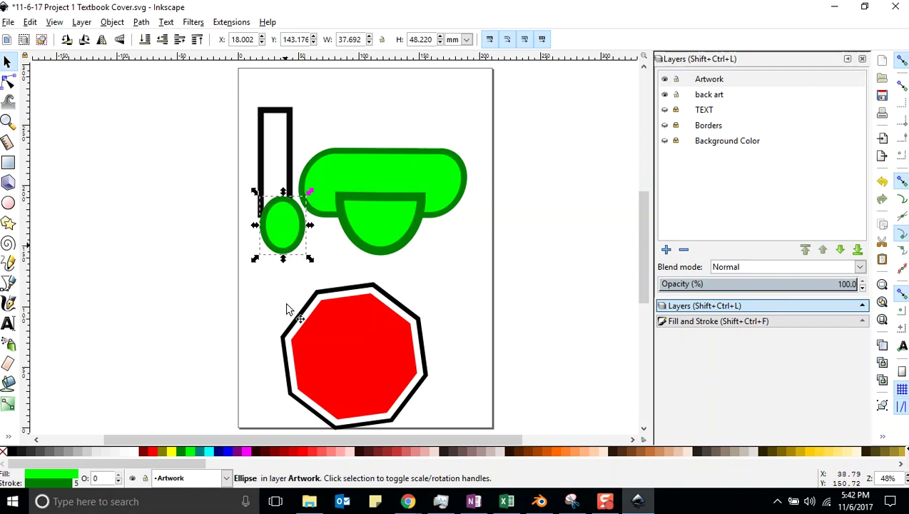
{"action": "left_click", "coordinate": [8, 22]}
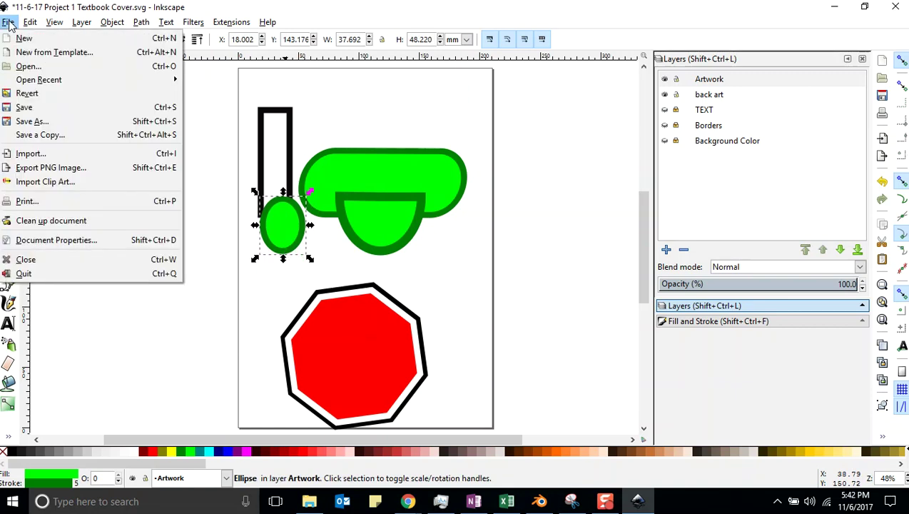
{"action": "left_click", "coordinate": [29, 107]}
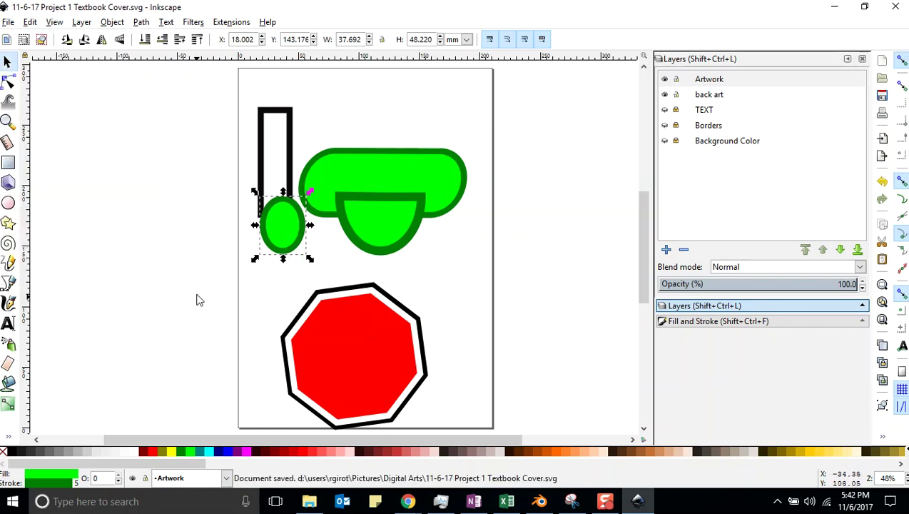
Group the red octagon with the black octagon behind it
{"action": "left_click_drag", "start_coordinate": [259, 273], "coordinate": [451, 429]}
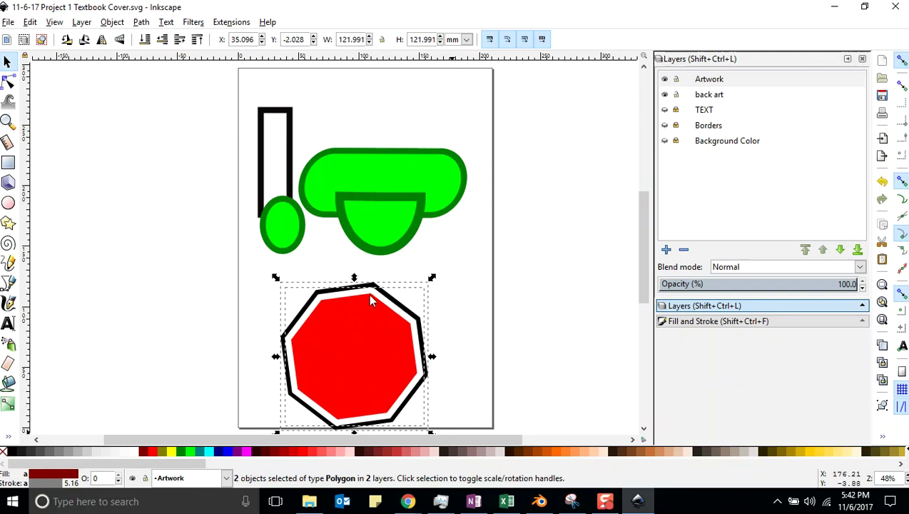
{"action": "left_click", "coordinate": [111, 22]}
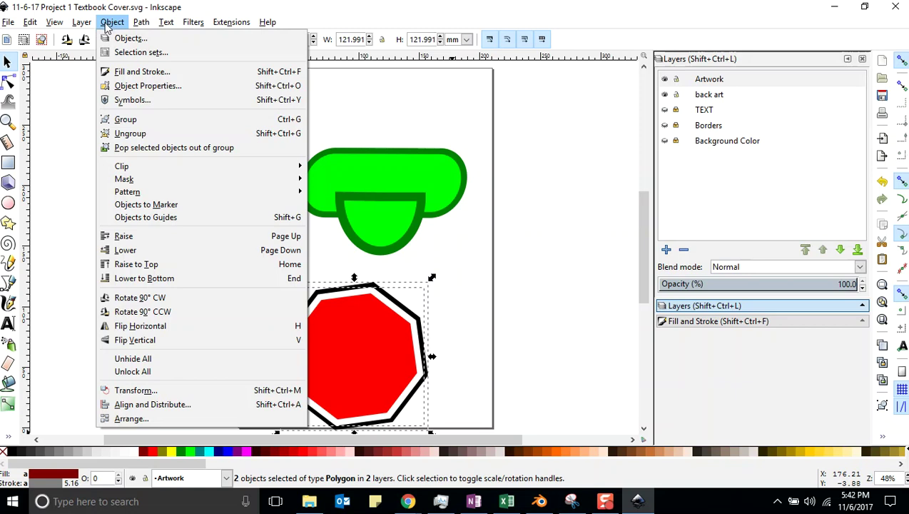
{"action": "left_click", "coordinate": [131, 120]}
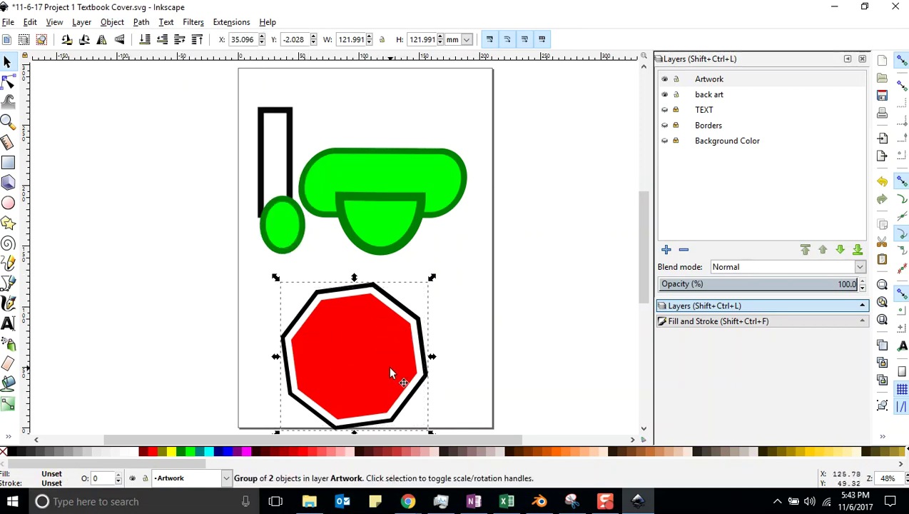
Move the octagon group up the page to about X 41 mm, Y 12 mm, and save the document
{"action": "left_click_drag", "start_coordinate": [375, 359], "coordinate": [380, 324]}
{"action": "key", "text": "Escape"}
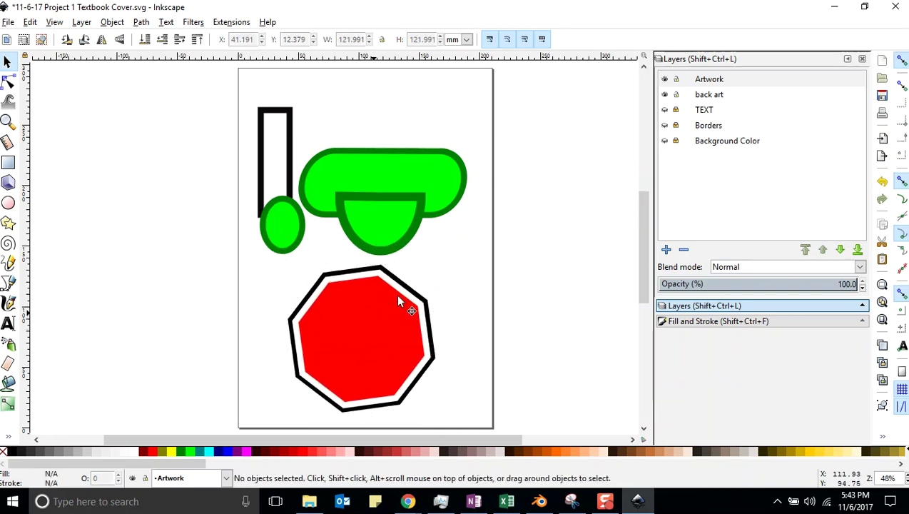
{"action": "left_click", "coordinate": [8, 22]}
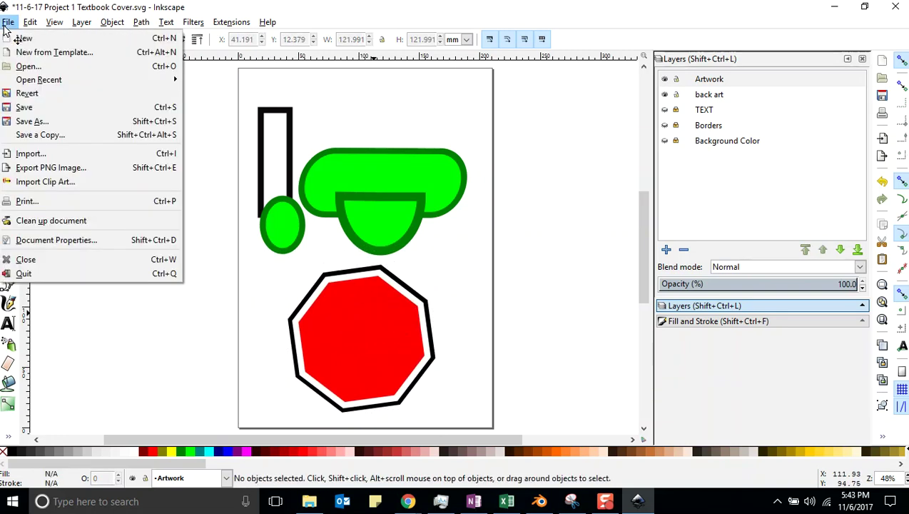
{"action": "left_click", "coordinate": [16, 106]}
Delete the red octagon inside the octagon group and save the document
{"action": "left_click", "coordinate": [355, 326]}
{"action": "key", "text": "Escape"}
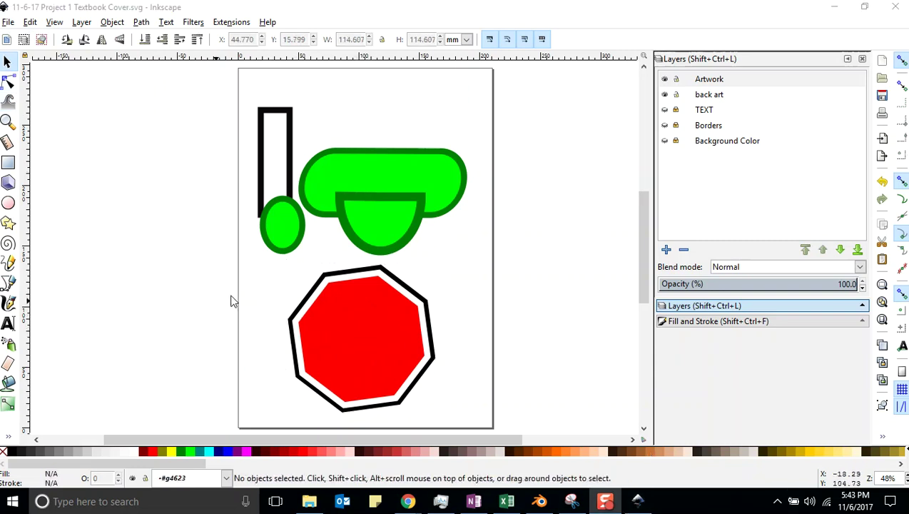
{"action": "left_click", "coordinate": [295, 293]}
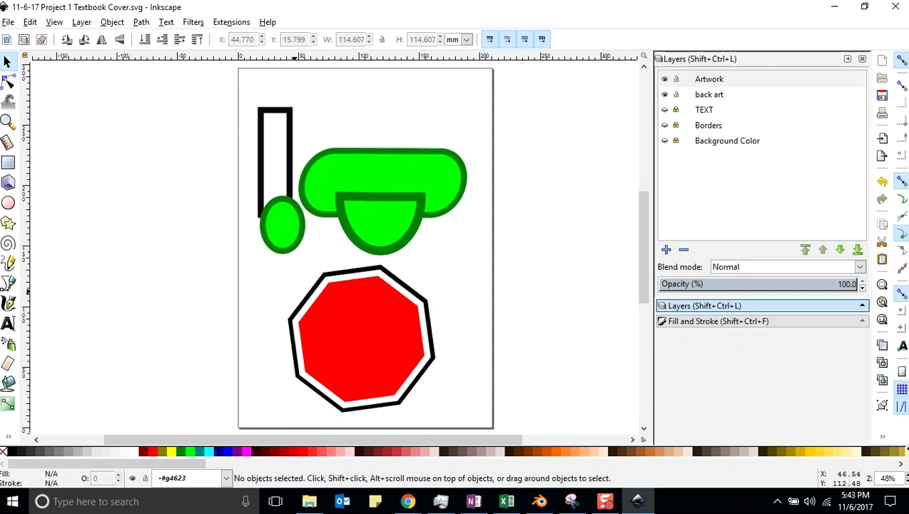
{"action": "left_click", "coordinate": [321, 319]}
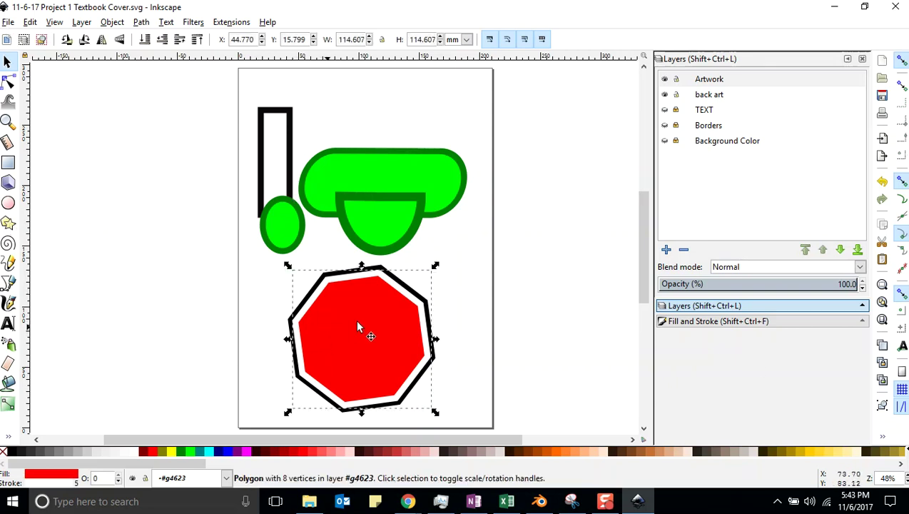
{"action": "key", "text": "ctrl+z"}
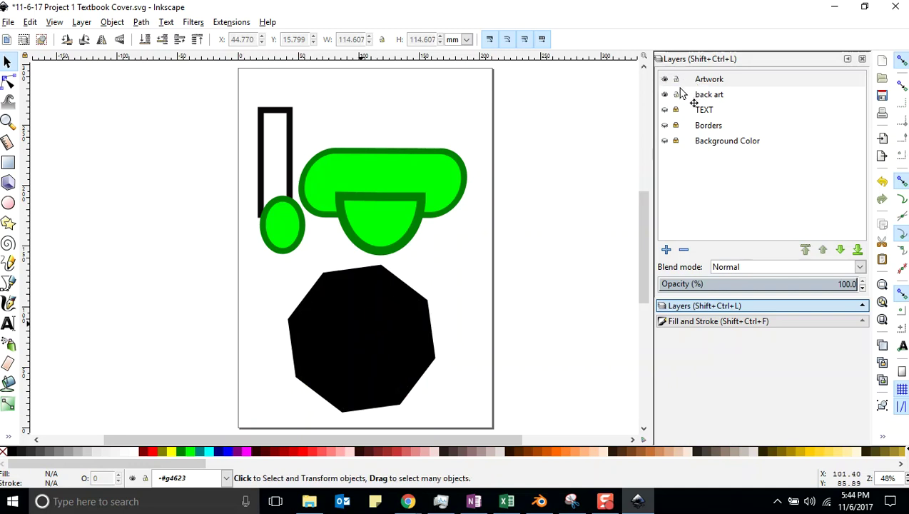
{"action": "left_click", "coordinate": [7, 22]}
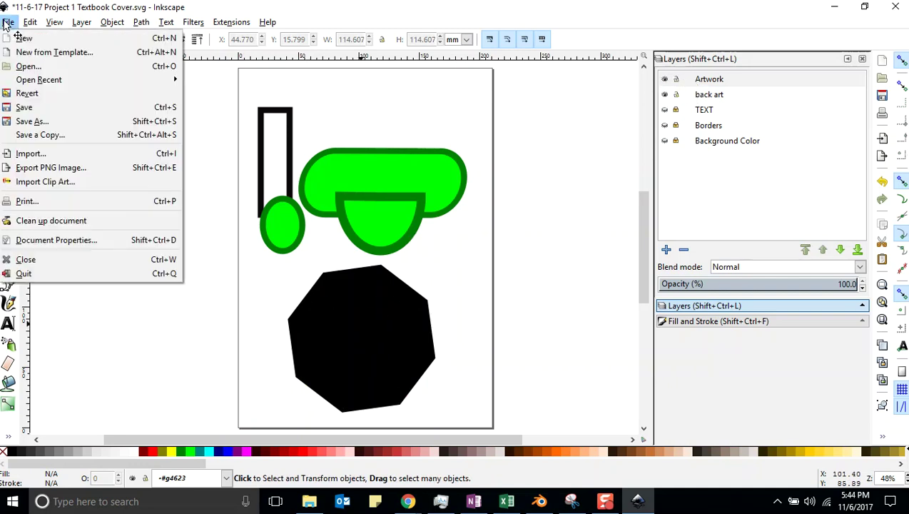
{"action": "left_click", "coordinate": [21, 105]}
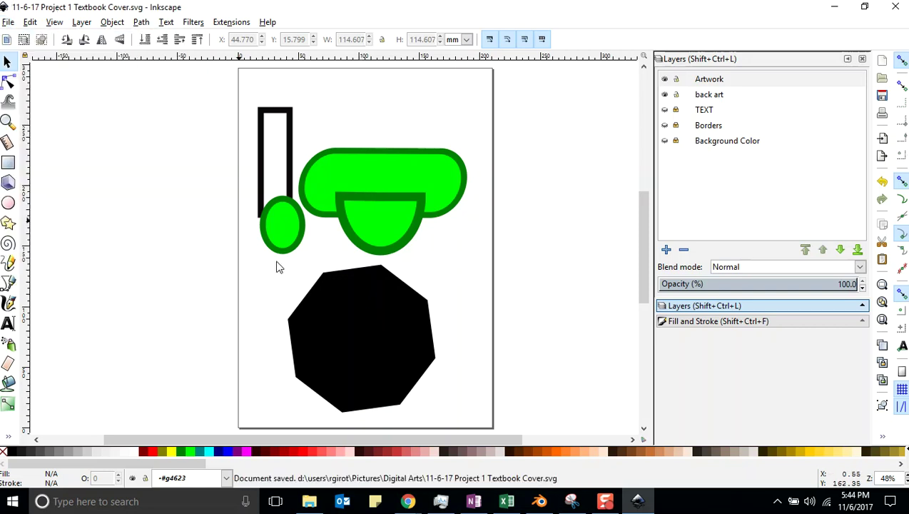
Delete the remaining black octagon and save the document
{"action": "left_click", "coordinate": [376, 346]}
{"action": "key", "text": "Delete"}
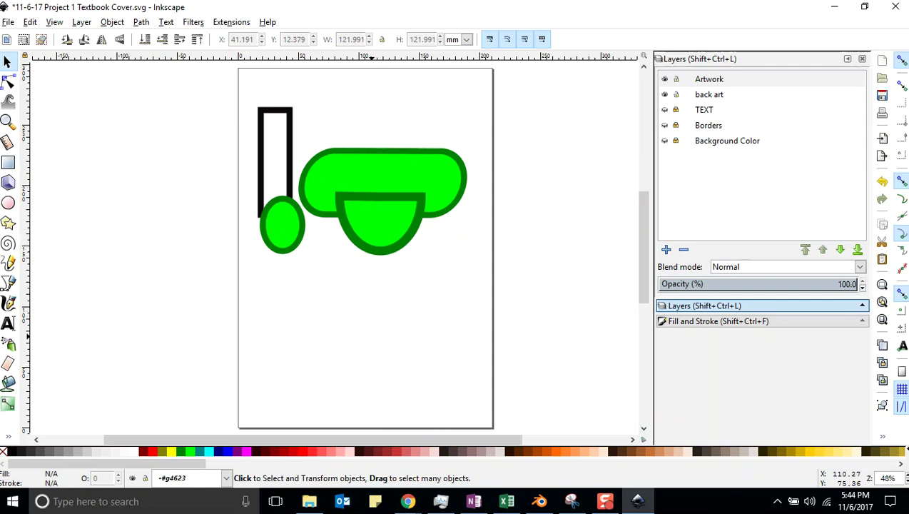
{"action": "left_click", "coordinate": [8, 22]}
{"action": "left_click", "coordinate": [21, 107]}
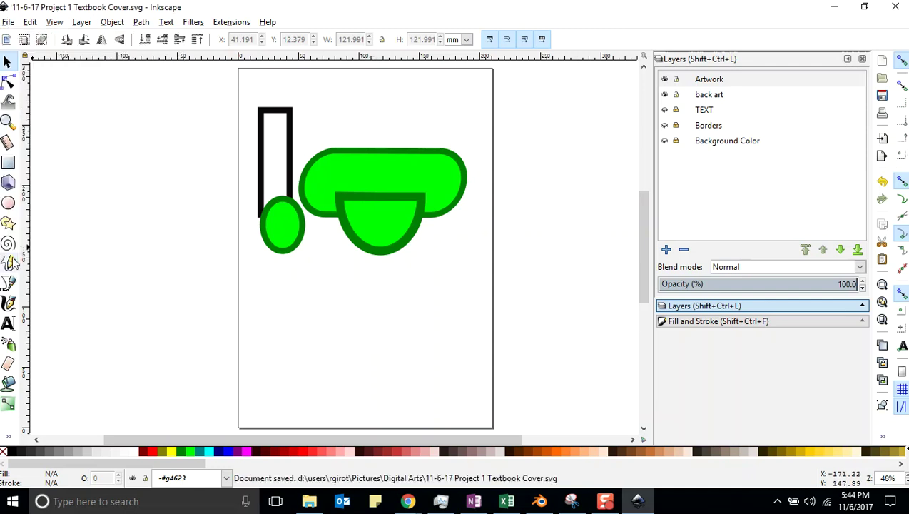
Draw a black eight-cornered star with a spoke ratio of 0.500 below the green shapes
{"action": "left_click", "coordinate": [8, 225]}
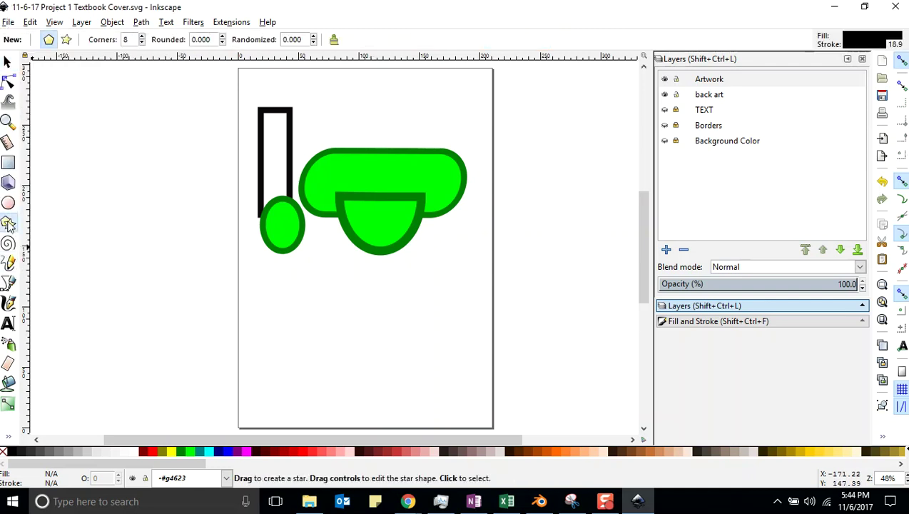
{"action": "left_click", "coordinate": [7, 22]}
{"action": "left_click", "coordinate": [21, 107]}
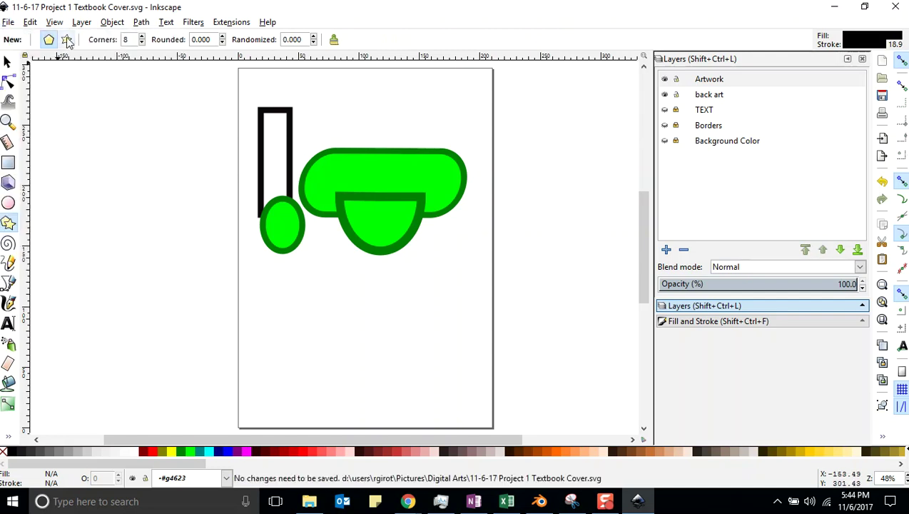
{"action": "left_click", "coordinate": [67, 39]}
{"action": "left_click_drag", "start_coordinate": [321, 280], "coordinate": [360, 328]}
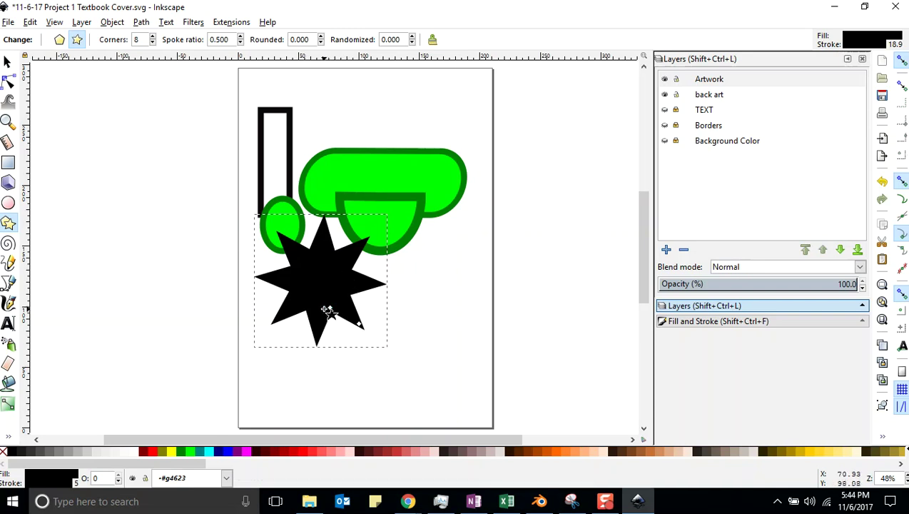
Reshape the star with longer tips and a smaller inner radius, reaching a spoke ratio of about 0.217
{"action": "left_click_drag", "start_coordinate": [360, 323], "coordinate": [296, 306]}
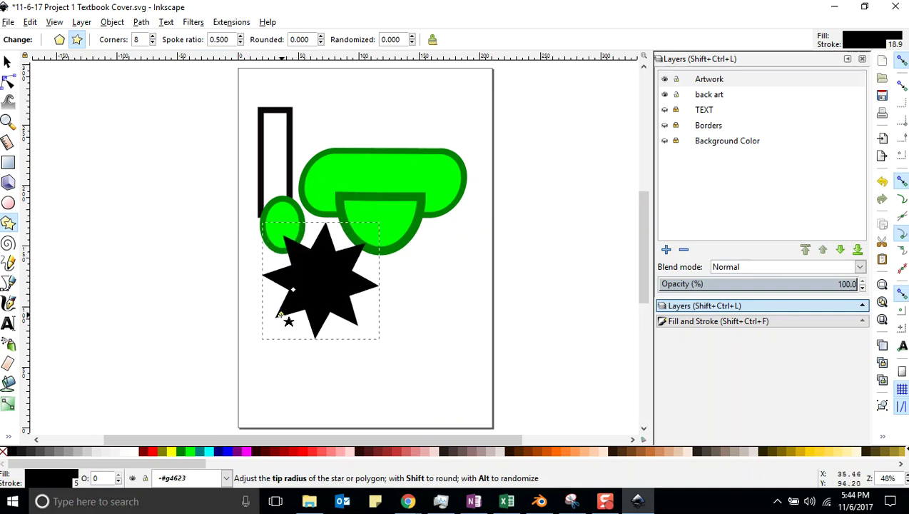
{"action": "left_click_drag", "start_coordinate": [262, 325], "coordinate": [254, 332]}
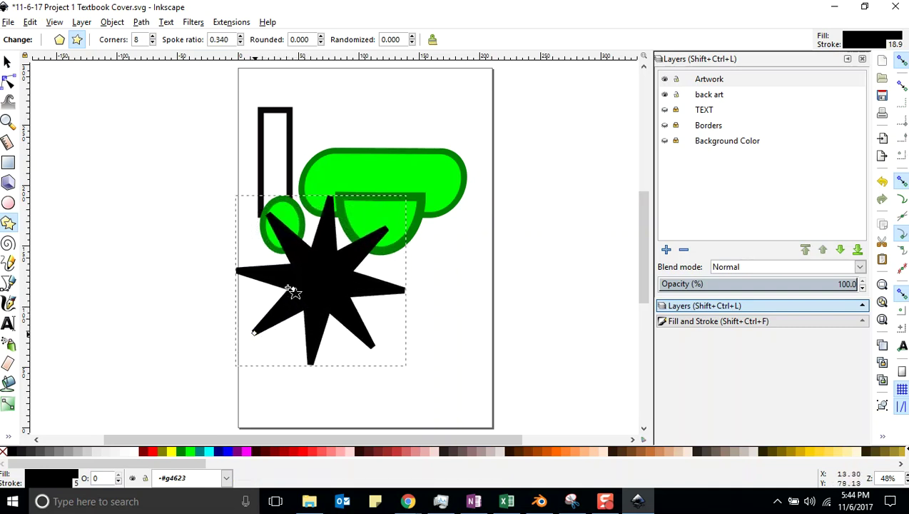
{"action": "left_click_drag", "start_coordinate": [293, 289], "coordinate": [372, 369]}
{"action": "left_click_drag", "start_coordinate": [372, 404], "coordinate": [267, 272]}
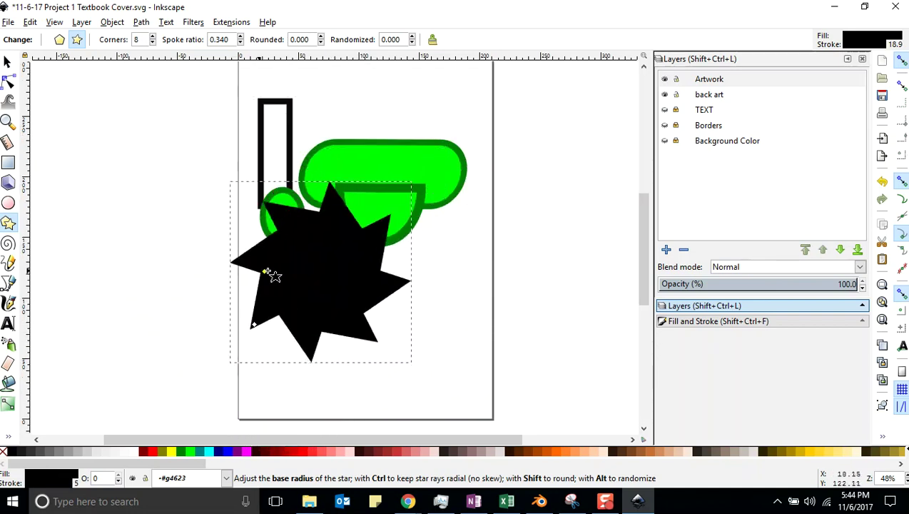
{"action": "left_click_drag", "start_coordinate": [334, 290], "coordinate": [308, 281]}
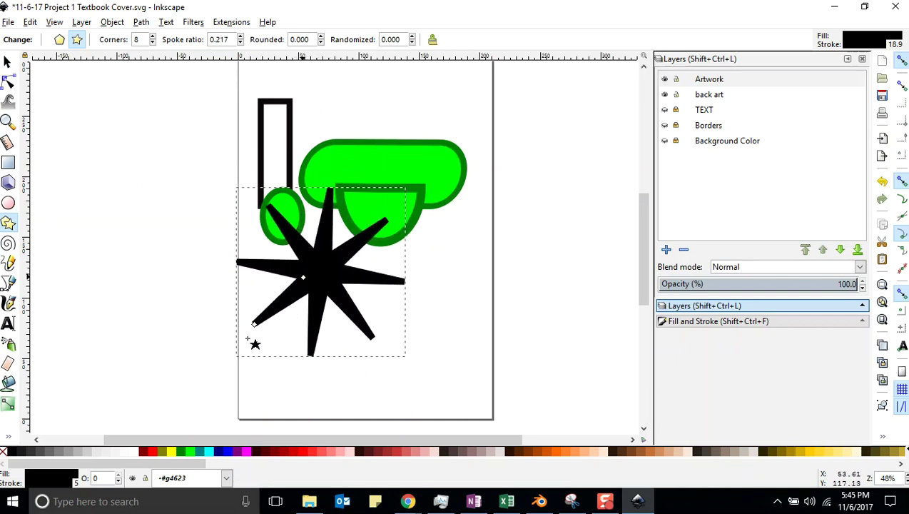
Round the star's corners to about 0.138 and adjust its inner radius and tip length to a spoke ratio of about 0.206
{"action": "left_click_drag", "start_coordinate": [309, 281], "coordinate": [297, 283]}
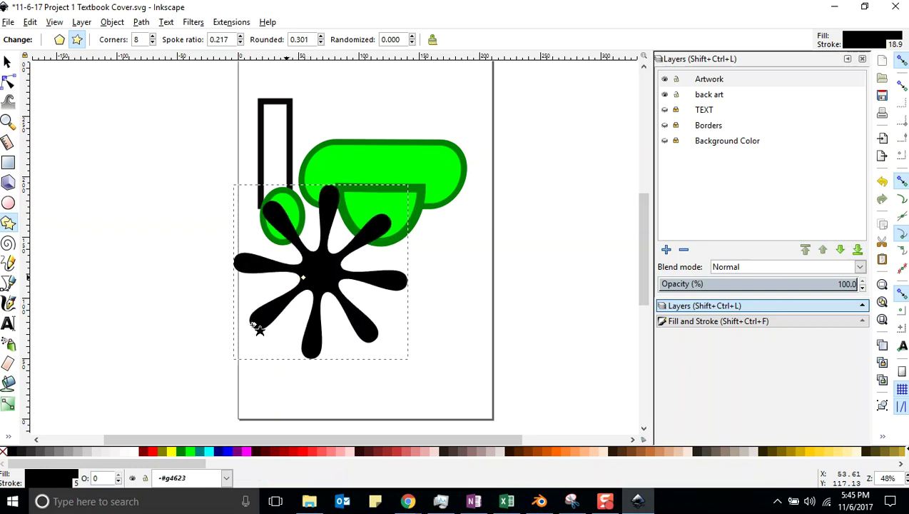
{"action": "left_click_drag", "start_coordinate": [251, 324], "coordinate": [246, 330]}
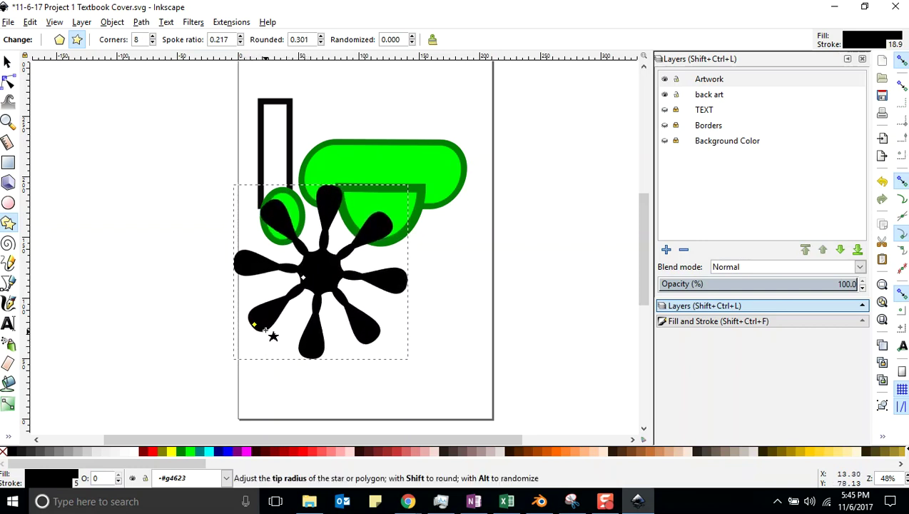
{"action": "left_click_drag", "start_coordinate": [254, 324], "coordinate": [256, 325]}
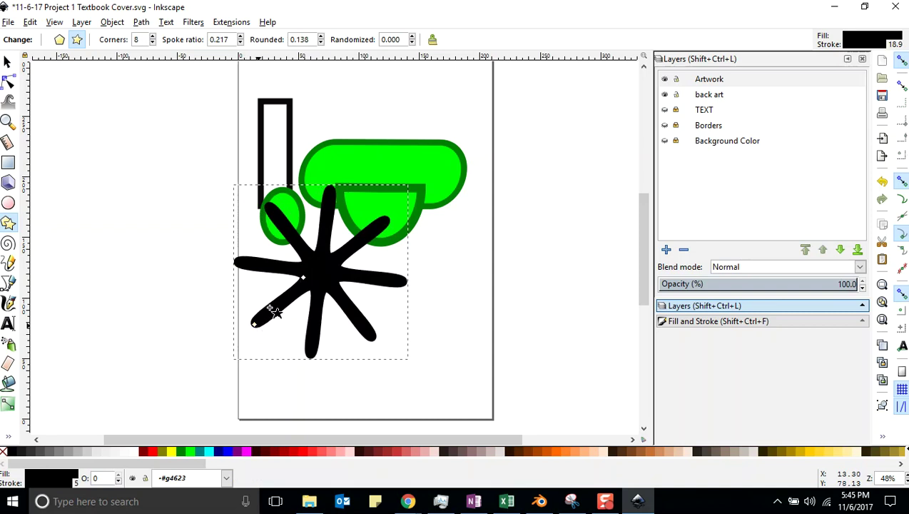
{"action": "mouse_move", "coordinate": [302, 277]}
{"action": "left_mouse_down"}
{"action": "mouse_move", "coordinate": [274, 290]}
{"action": "mouse_move", "coordinate": [296, 279]}
{"action": "left_mouse_up"}
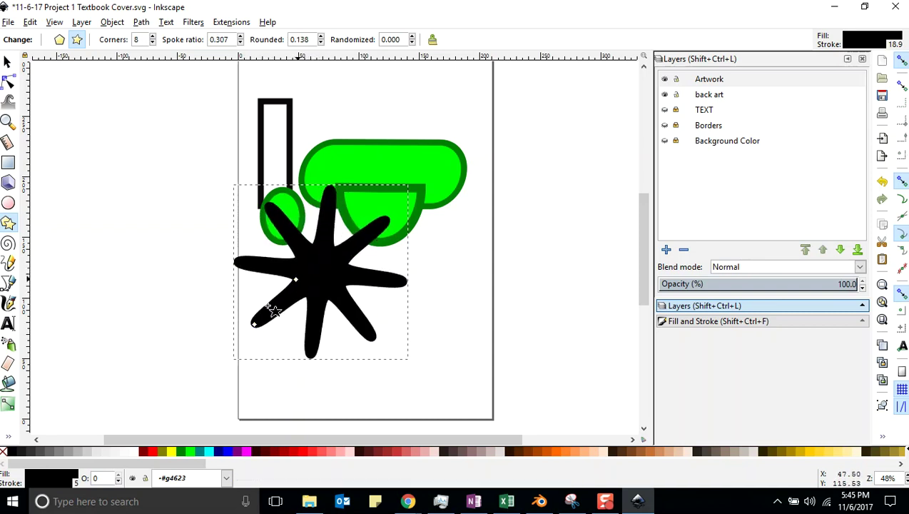
{"action": "left_click_drag", "start_coordinate": [254, 325], "coordinate": [221, 344]}
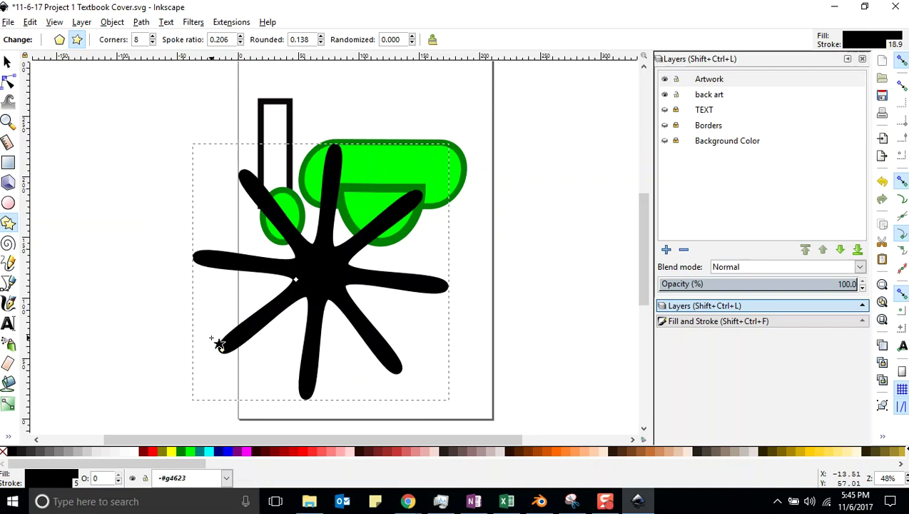
{"action": "mouse_move", "coordinate": [301, 284]}
{"action": "left_mouse_down"}
{"action": "mouse_move", "coordinate": [264, 285]}
{"action": "mouse_move", "coordinate": [314, 268]}
{"action": "mouse_move", "coordinate": [295, 274]}
{"action": "mouse_move", "coordinate": [284, 203]}
{"action": "mouse_move", "coordinate": [254, 147]}
{"action": "mouse_move", "coordinate": [265, 167]}
{"action": "mouse_move", "coordinate": [294, 183]}
{"action": "left_mouse_up"}
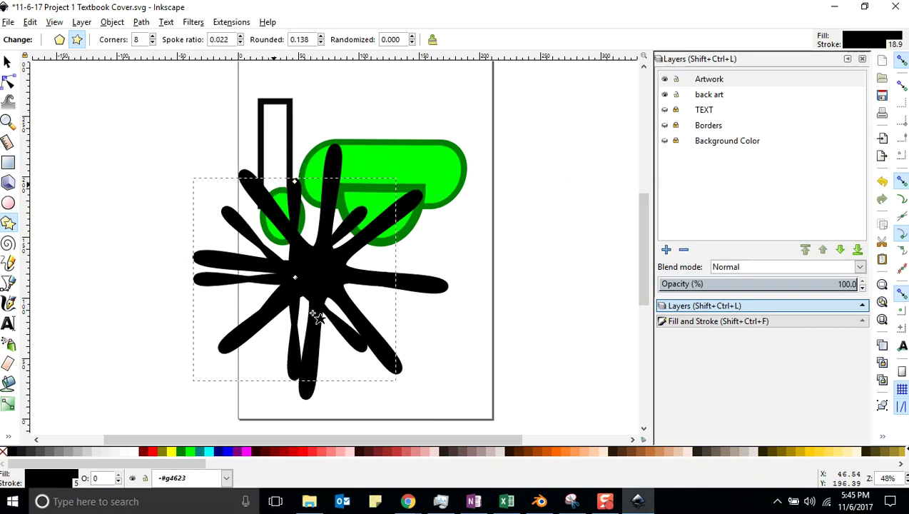
{"action": "key", "text": "Escape"}
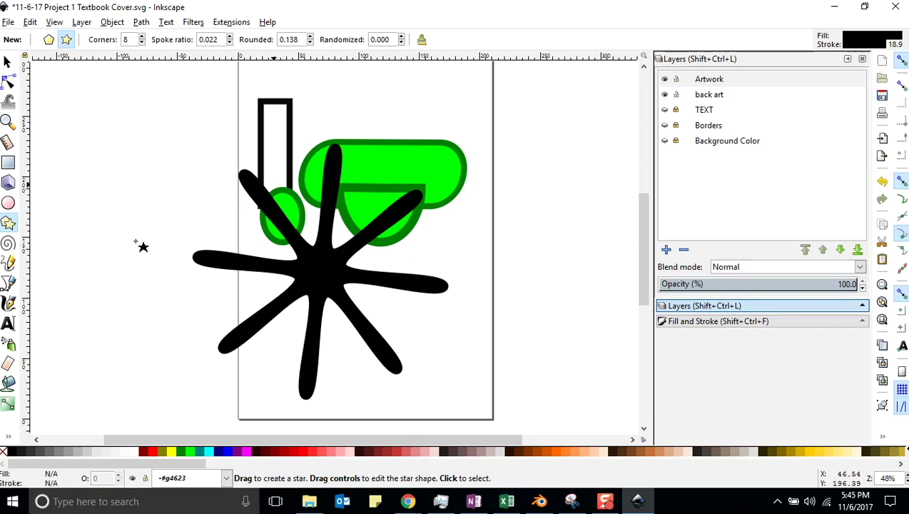
Randomize the black star's shape to about 1.159 with a spoke ratio of about 0.188, and save the document
{"action": "left_click", "coordinate": [328, 282]}
{"action": "left_click_drag", "start_coordinate": [298, 279], "coordinate": [288, 305]}
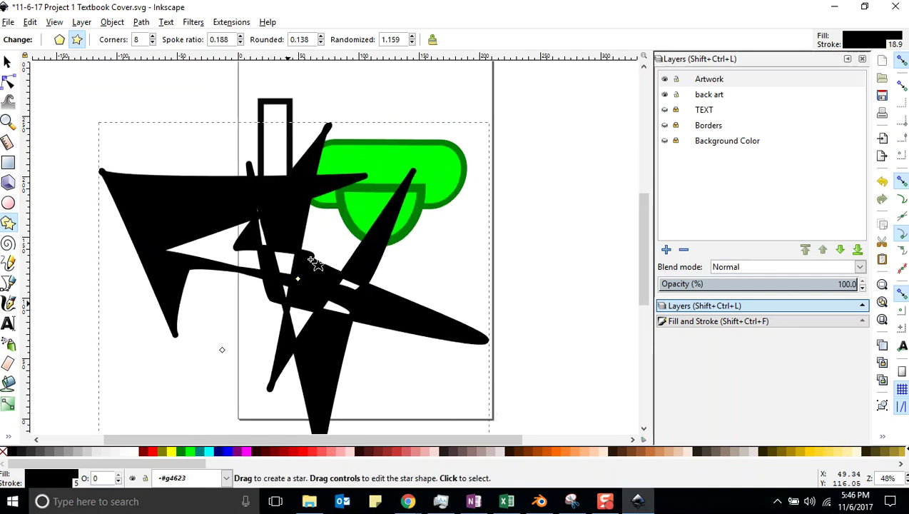
{"action": "left_click", "coordinate": [10, 21]}
{"action": "left_click", "coordinate": [24, 107]}
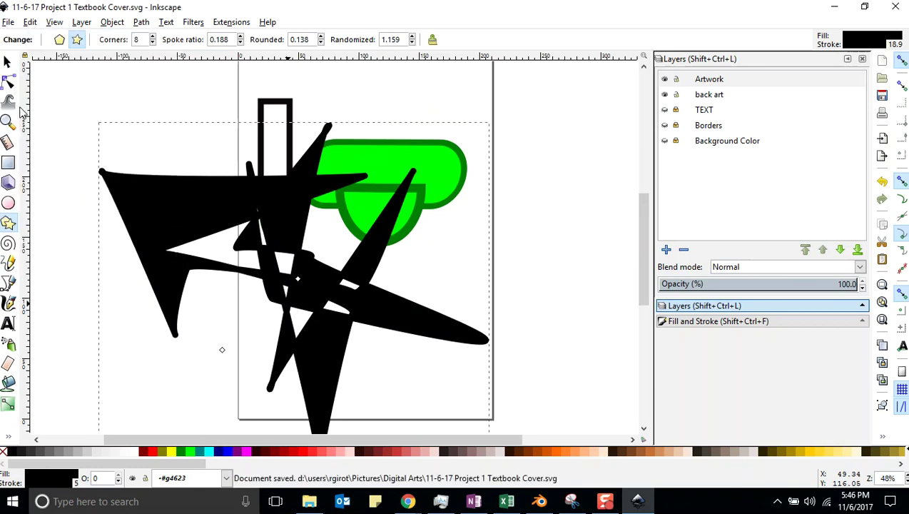
Turn the star into an eight-cornered polygon with a randomization of about 0.245 and fill it brown
{"action": "left_click", "coordinate": [59, 39]}
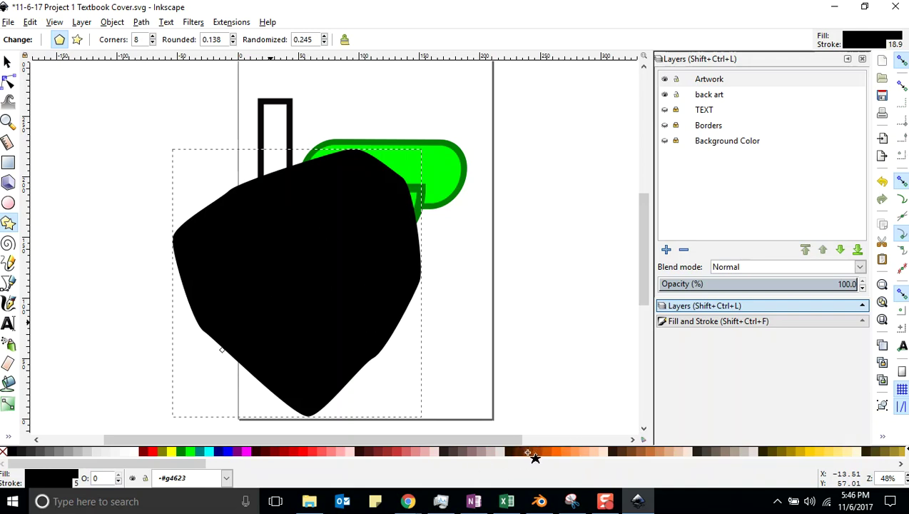
{"action": "left_click", "coordinate": [551, 450]}
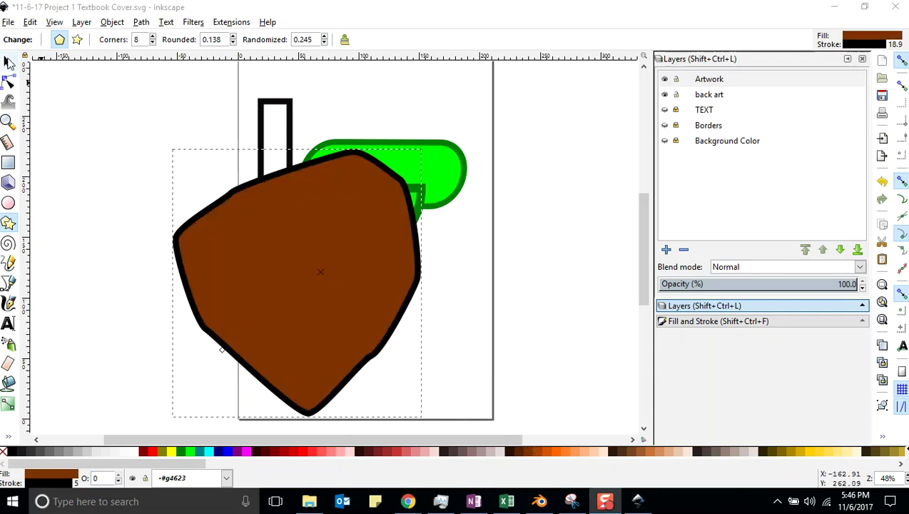
Rotate the brown polygon counterclockwise so its wide end faces down, and save the document
{"action": "left_click", "coordinate": [8, 63]}
{"action": "left_click", "coordinate": [280, 211]}
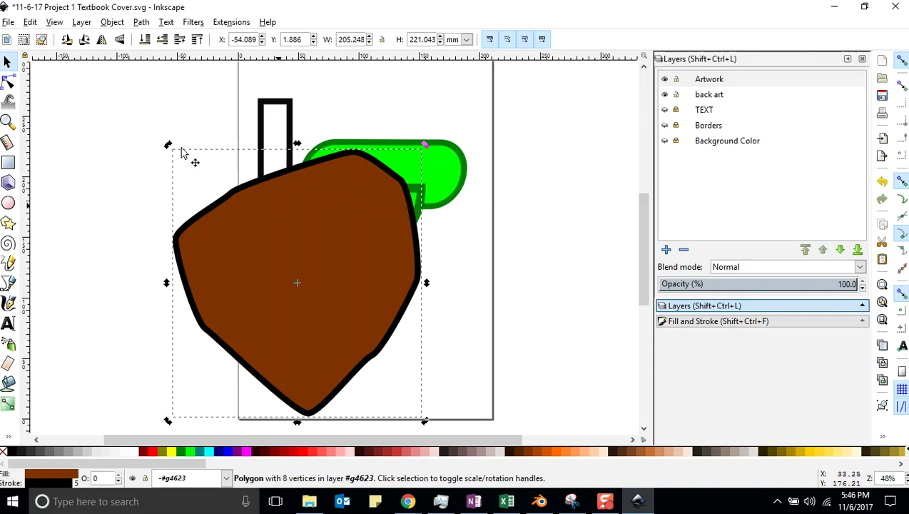
{"action": "left_click_drag", "start_coordinate": [172, 147], "coordinate": [185, 284]}
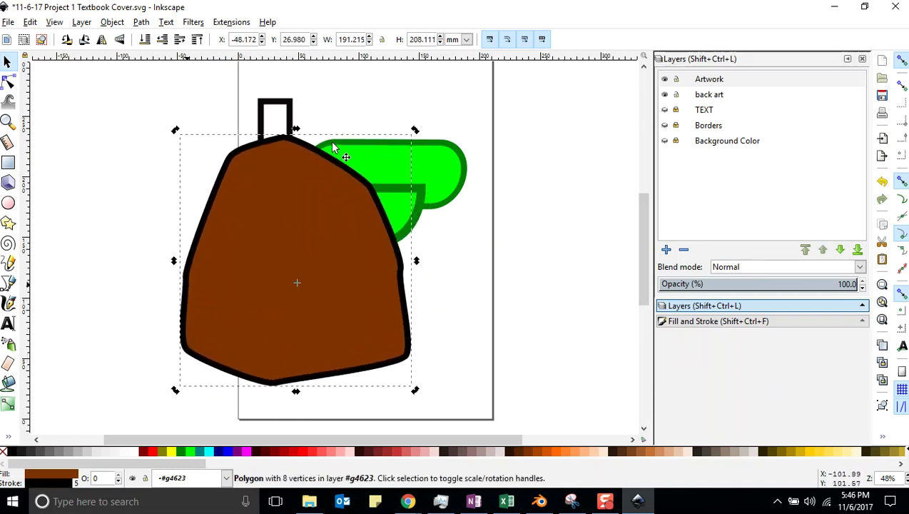
{"action": "key", "text": "Escape"}
{"action": "left_click", "coordinate": [8, 21]}
{"action": "left_click", "coordinate": [21, 106]}
Squash the brown polygon from above to a height of about 115.5 mm and save the document
{"action": "left_click", "coordinate": [279, 191]}
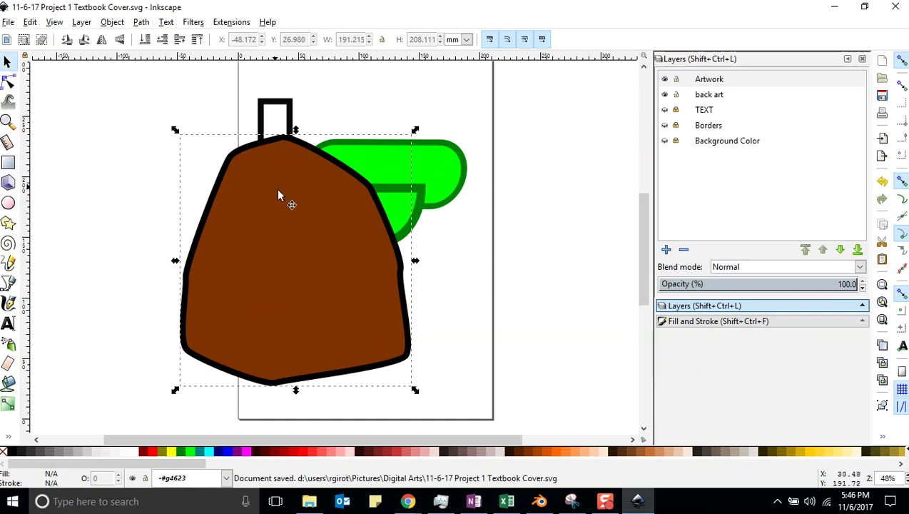
{"action": "left_click_drag", "start_coordinate": [295, 129], "coordinate": [288, 245]}
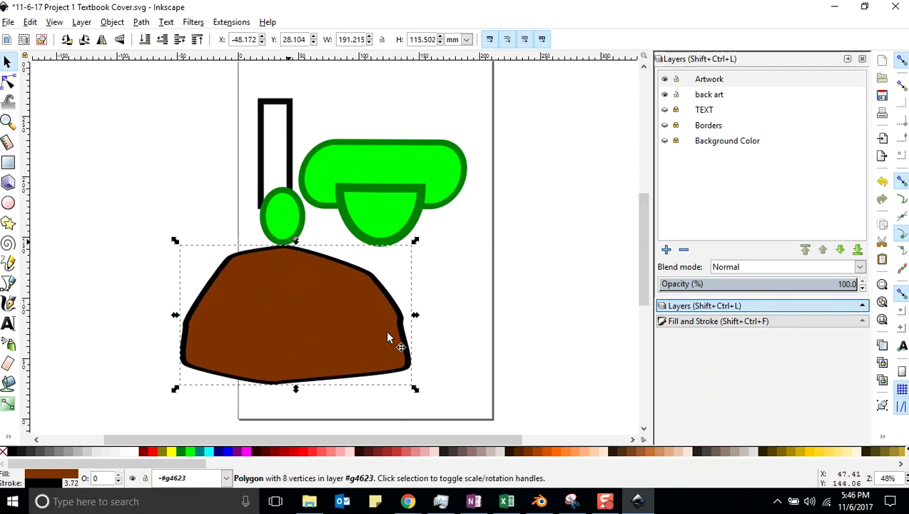
{"action": "left_click", "coordinate": [143, 281]}
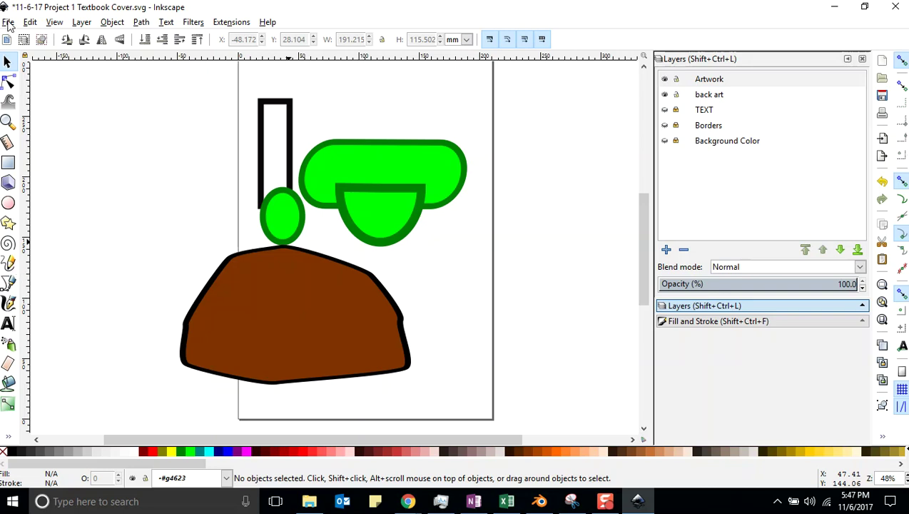
{"action": "left_click", "coordinate": [8, 23]}
{"action": "left_click", "coordinate": [28, 108]}
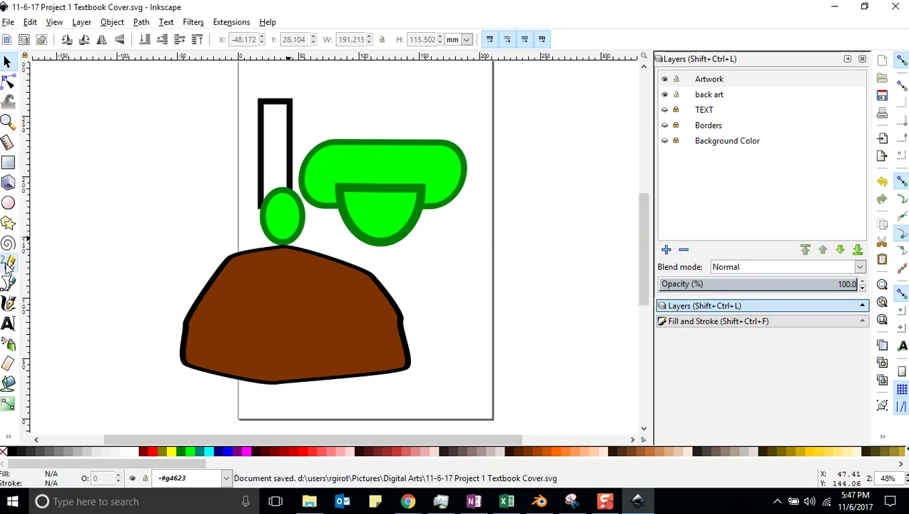
Draw a short wavy freehand line on the brown polygon using the Pencil tool with smoothing set to 40
{"action": "left_click", "coordinate": [9, 264]}
{"action": "mouse_move", "coordinate": [223, 309]}
{"action": "left_mouse_down"}
{"action": "mouse_move", "coordinate": [261, 289]}
{"action": "mouse_move", "coordinate": [268, 314]}
{"action": "left_mouse_up"}
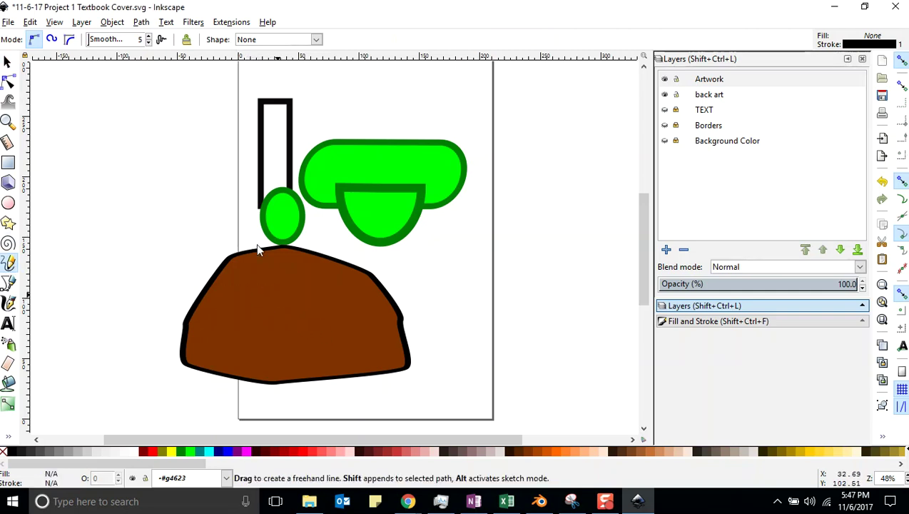
{"action": "left_click", "coordinate": [149, 37]}
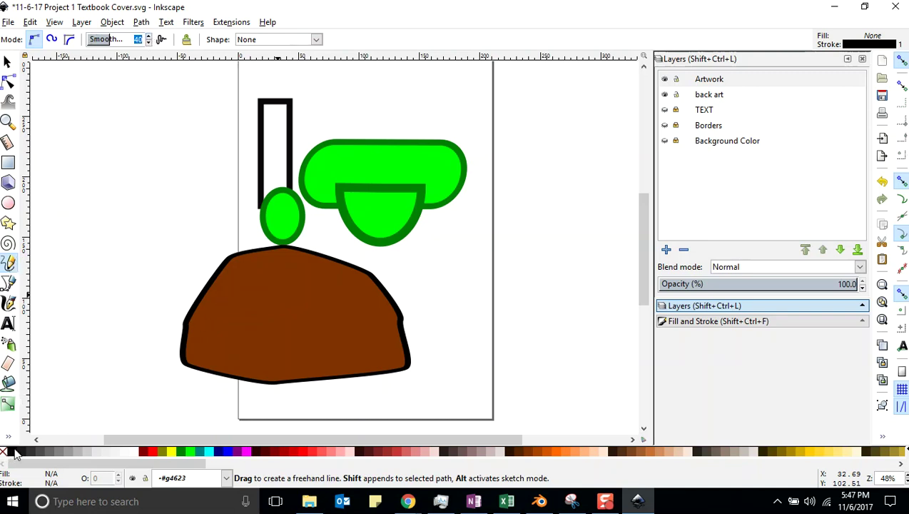
{"action": "left_click", "coordinate": [9, 22]}
{"action": "left_click", "coordinate": [29, 107]}
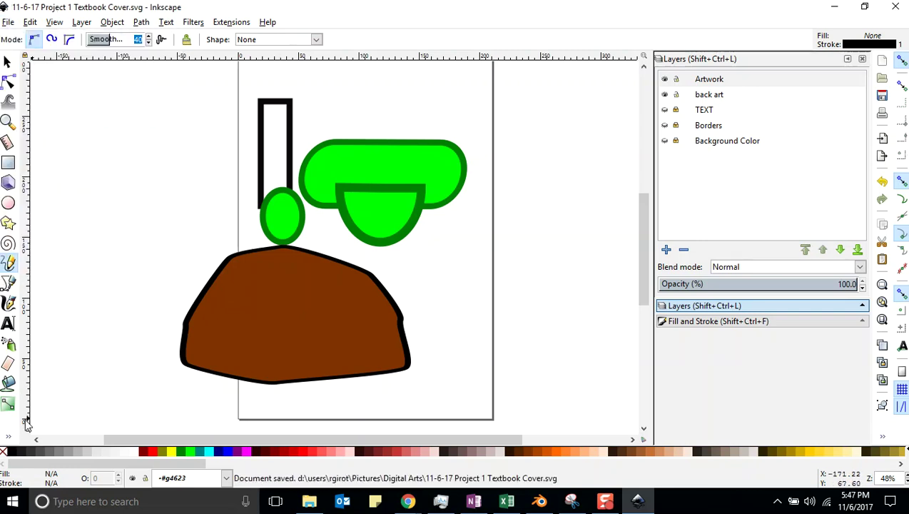
{"action": "mouse_move", "coordinate": [226, 307]}
{"action": "left_mouse_down"}
{"action": "mouse_move", "coordinate": [250, 294]}
{"action": "mouse_move", "coordinate": [259, 311]}
{"action": "mouse_move", "coordinate": [283, 316]}
{"action": "left_mouse_up"}
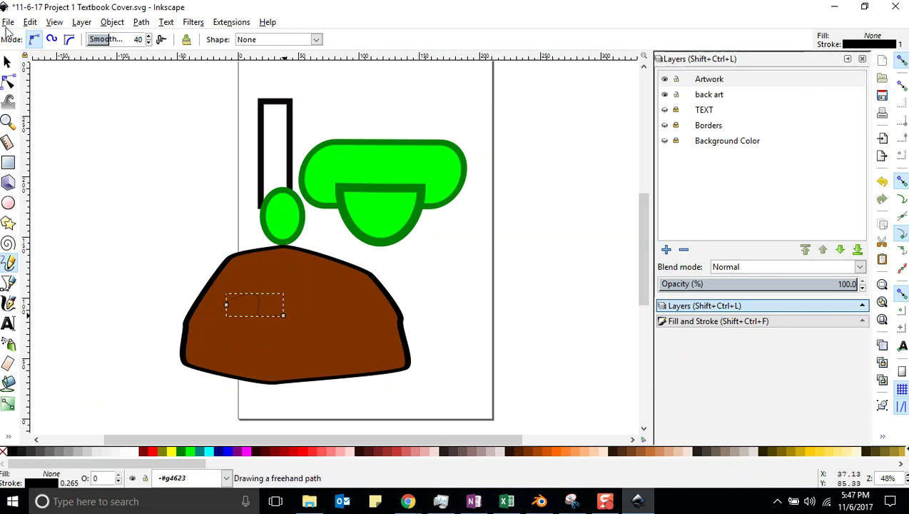
Set the freehand line's stroke width to 4 mm
{"action": "left_click", "coordinate": [713, 323]}
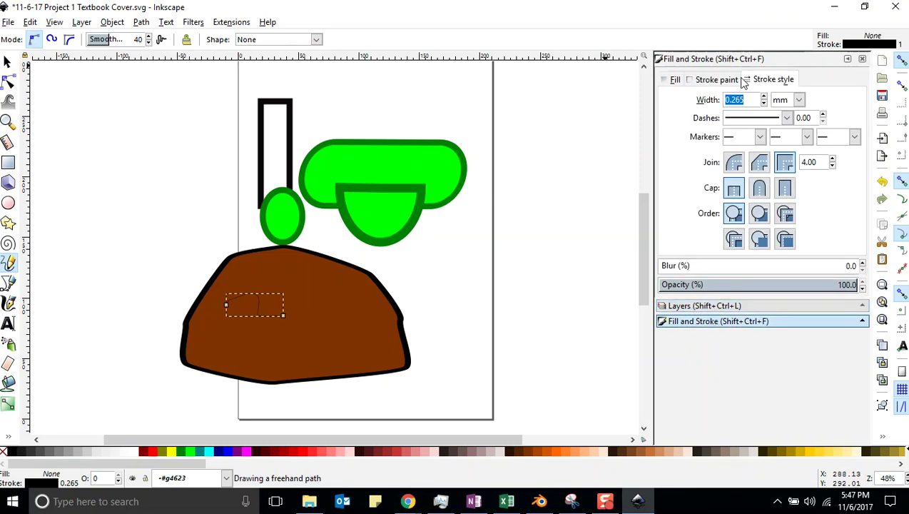
{"action": "left_click_drag", "start_coordinate": [764, 100], "coordinate": [766, 107]}
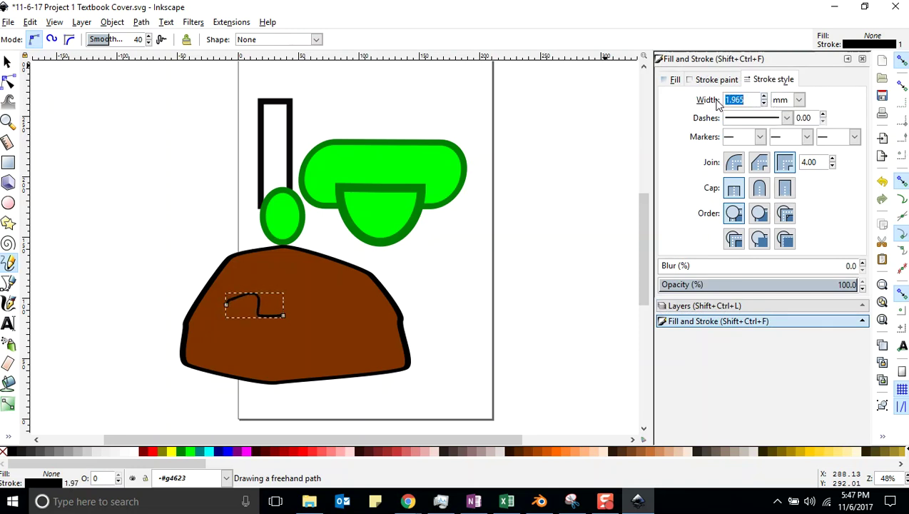
{"action": "type", "text": "5"}
{"action": "key", "text": "Return"}
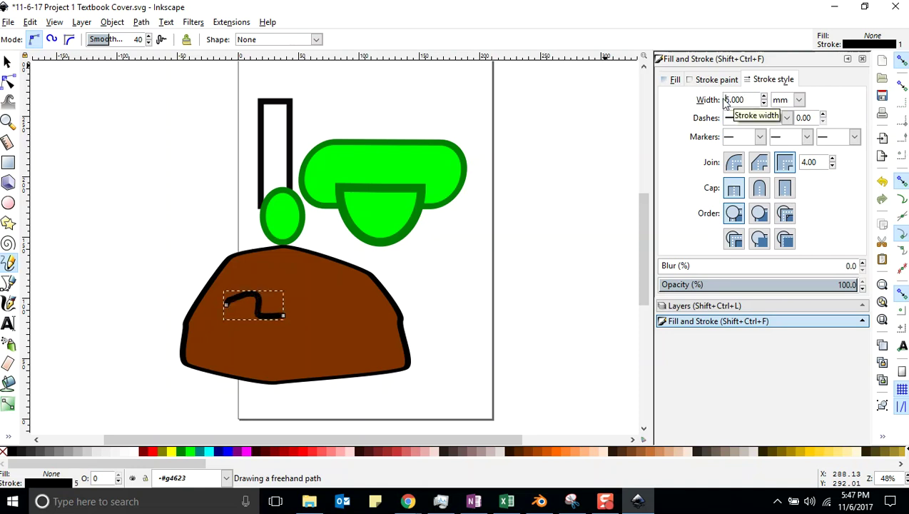
{"action": "double_click", "coordinate": [735, 100]}
{"action": "type", "text": "4"}
{"action": "key", "text": "Return"}
{"action": "double_click", "coordinate": [744, 101]}
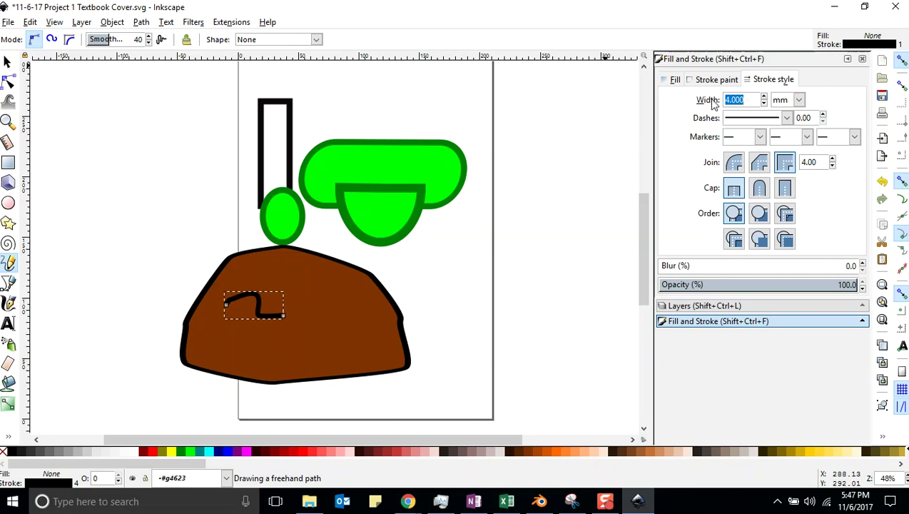
Try extending the freehand line from its right end, remove the extension, and save the document
{"action": "left_click_drag", "start_coordinate": [284, 315], "coordinate": [312, 312]}
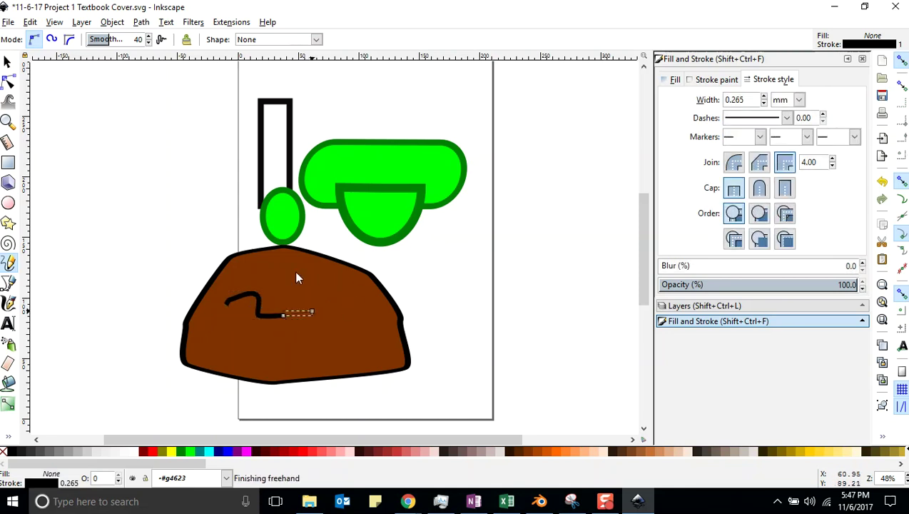
{"action": "key", "text": "Escape"}
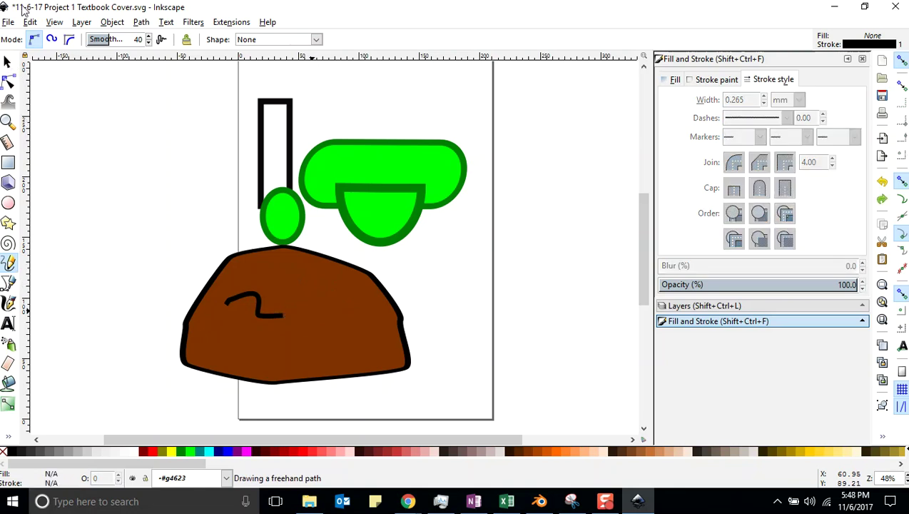
{"action": "left_click", "coordinate": [7, 22]}
{"action": "left_click", "coordinate": [22, 107]}
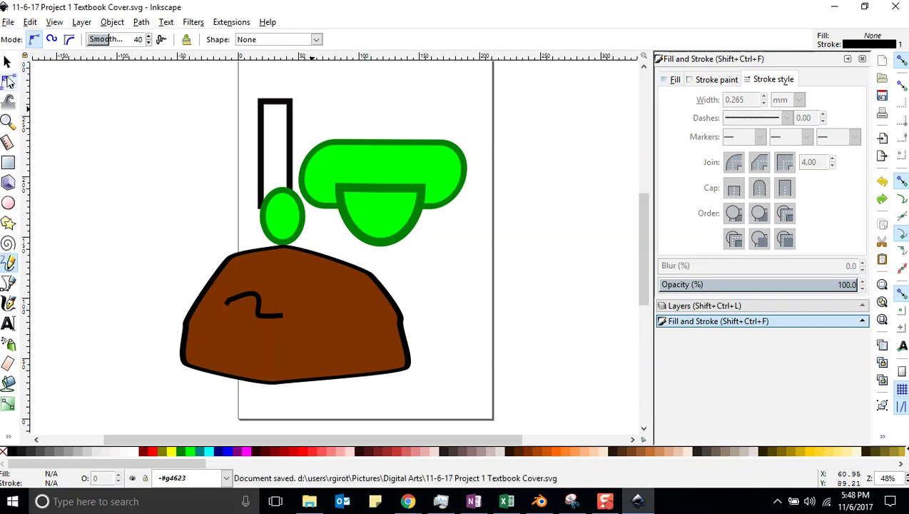
Return to the layer list with the selection tool active and save the document
{"action": "left_click", "coordinate": [8, 62]}
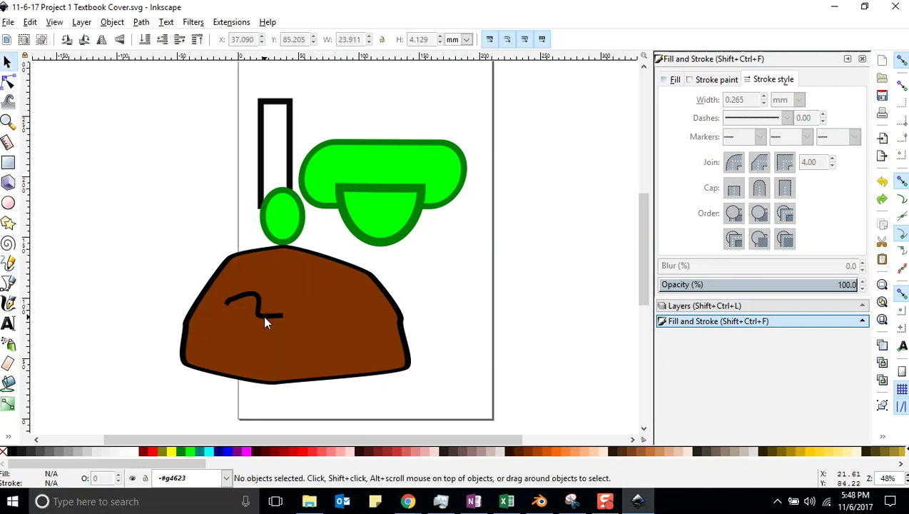
{"action": "left_click", "coordinate": [705, 306]}
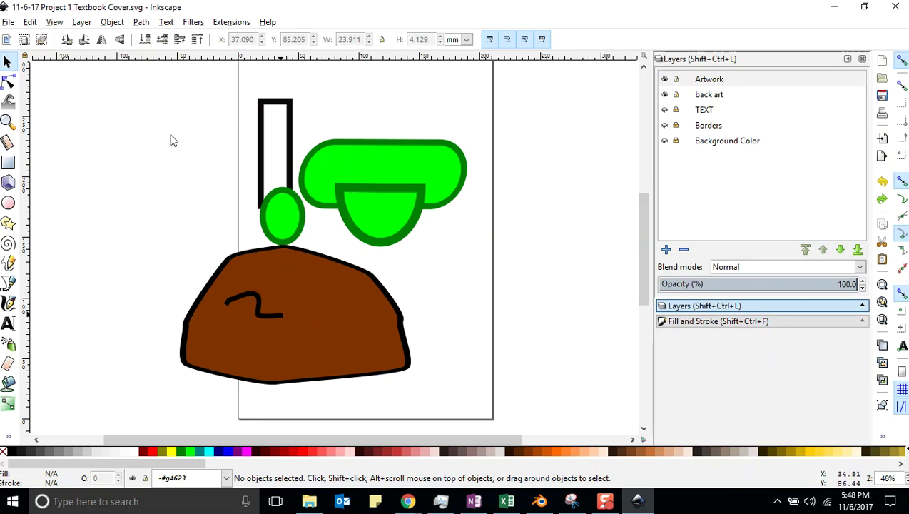
{"action": "left_click", "coordinate": [8, 22]}
{"action": "left_click", "coordinate": [17, 108]}
Move the green ellipse straight up to a Y position of about 163.28 mm and save the document
{"action": "left_click", "coordinate": [277, 214]}
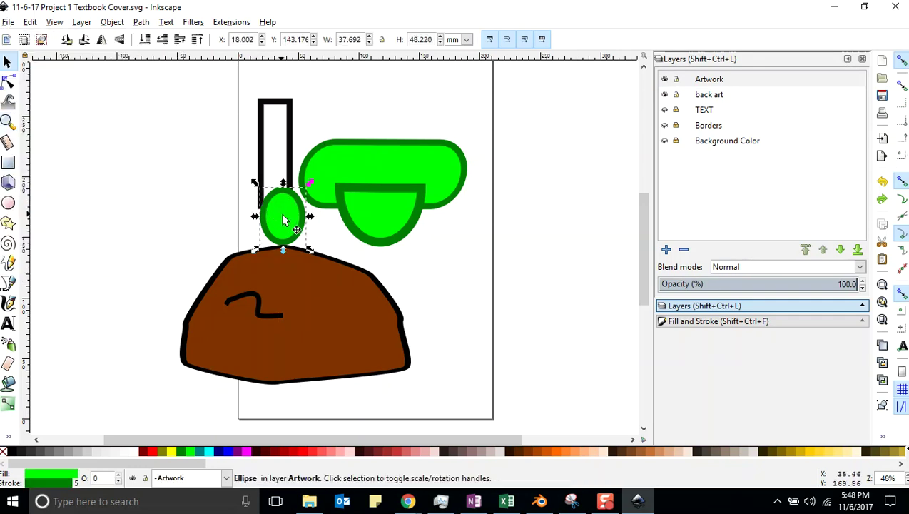
{"action": "key", "text": "Up"}
{"action": "key", "text": "Up"}
{"action": "key", "text": "Up"}
{"action": "key", "text": "Up"}
{"action": "key", "text": "Up"}
{"action": "key", "text": "Up"}
{"action": "key", "text": "Up"}
{"action": "key", "text": "Up"}
{"action": "key", "text": "Up"}
{"action": "key", "text": "Up"}
{"action": "key", "text": "Up"}
{"action": "key", "text": "Up"}
{"action": "key", "text": "Up"}
{"action": "key", "text": "Up"}
{"action": "key", "text": "Up"}
{"action": "key", "text": "Up"}
{"action": "key", "text": "Up"}
{"action": "key", "text": "Up"}
{"action": "key", "text": "Up"}
{"action": "key", "text": "Up"}
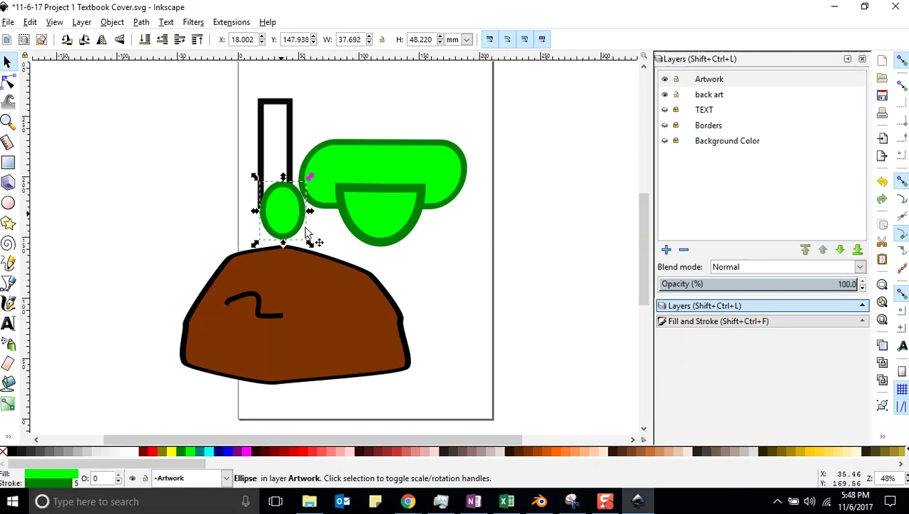
{"action": "key", "text": "Escape"}
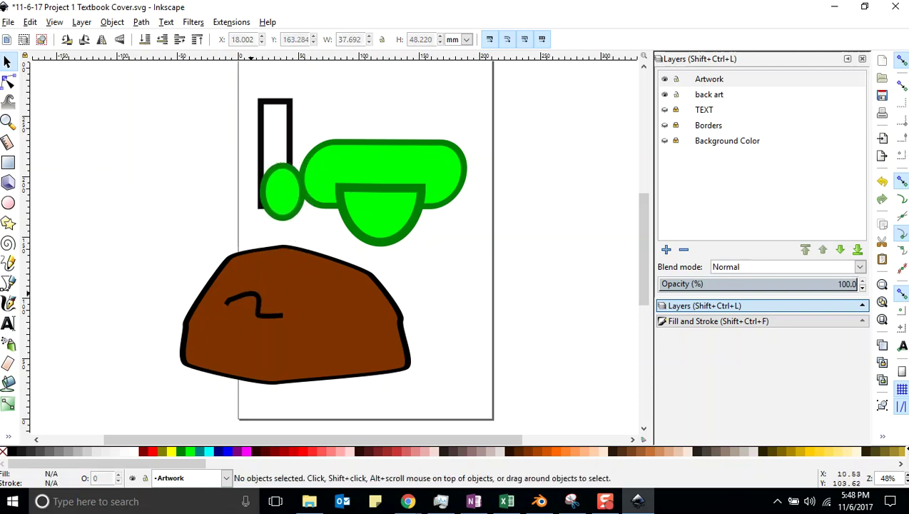
{"action": "left_click", "coordinate": [10, 22]}
{"action": "left_click", "coordinate": [22, 109]}
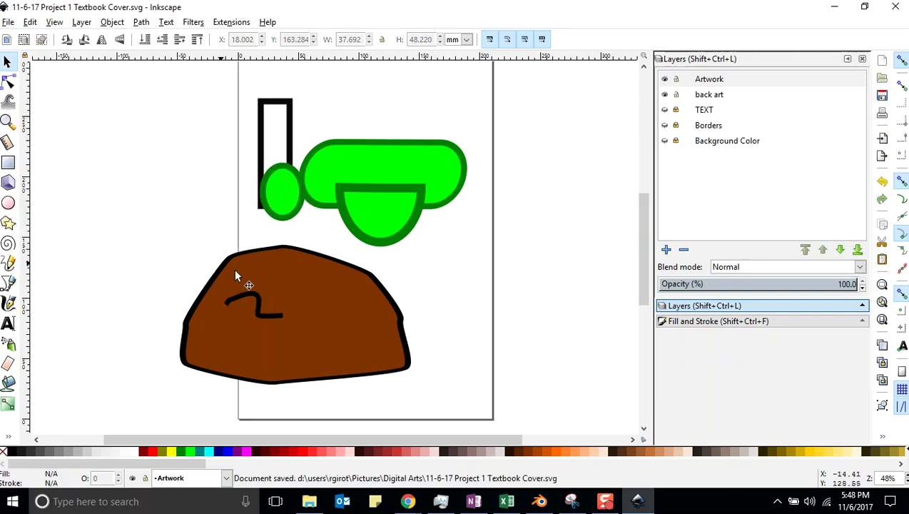
{"action": "left_click", "coordinate": [247, 292]}
{"action": "key", "text": "Escape"}
{"action": "mouse_move", "coordinate": [271, 314]}
{"action": "left_mouse_down"}
{"action": "mouse_move", "coordinate": [291, 321]}
{"action": "mouse_move", "coordinate": [263, 304]}
{"action": "left_mouse_up"}
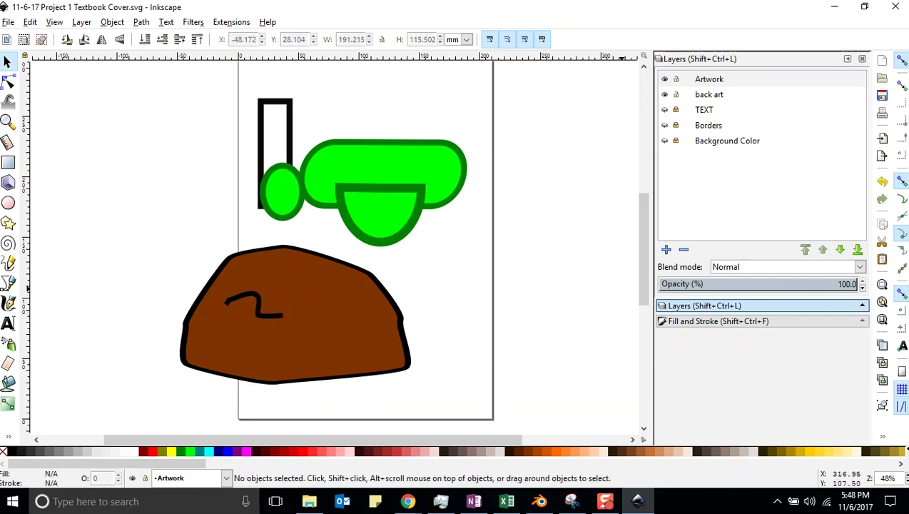
Move the brown shape group fully onto the page and add a layer named Lines
{"action": "left_click_drag", "start_coordinate": [293, 314], "coordinate": [363, 332]}
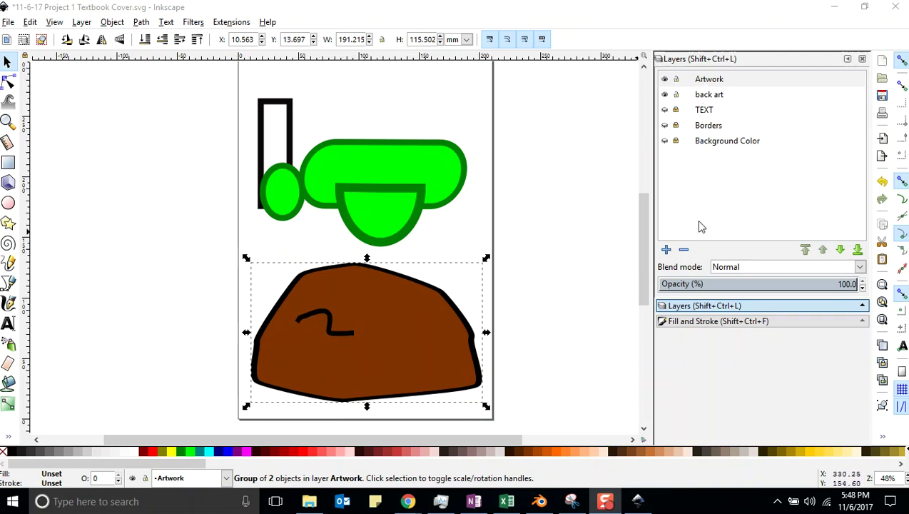
{"action": "left_click", "coordinate": [666, 249]}
{"action": "type", "text": "Lines"}
{"action": "key", "text": "Return"}
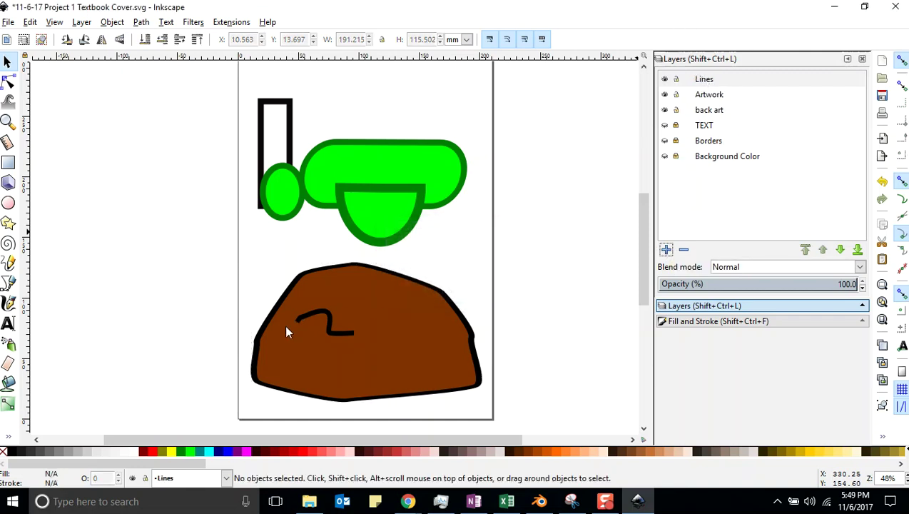
Undo the recent changes back past the added layer, the moves and the freehand line on the brown shape
{"action": "key", "text": "ctrl+z"}
{"action": "key", "text": "ctrl+z"}
{"action": "key", "text": "ctrl+z"}
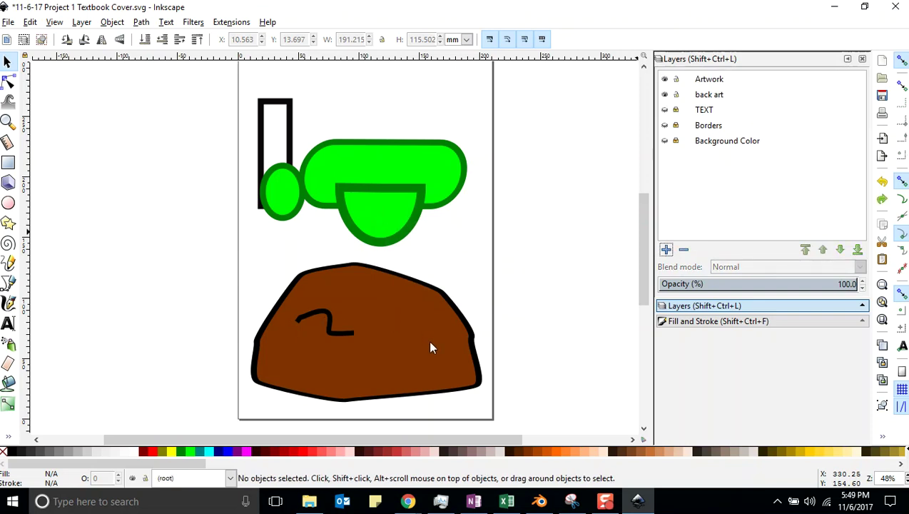
{"action": "key", "text": "ctrl+z"}
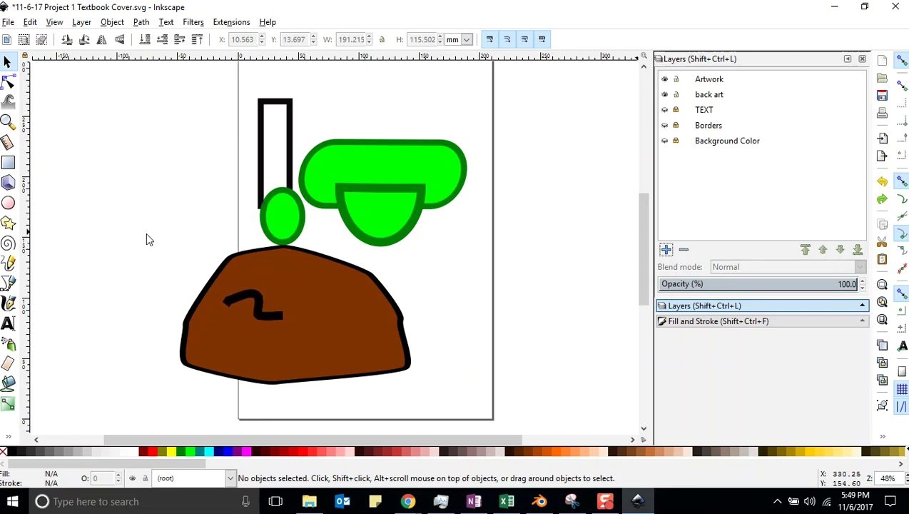
{"action": "key", "text": "ctrl+z"}
{"action": "key", "text": "ctrl+z"}
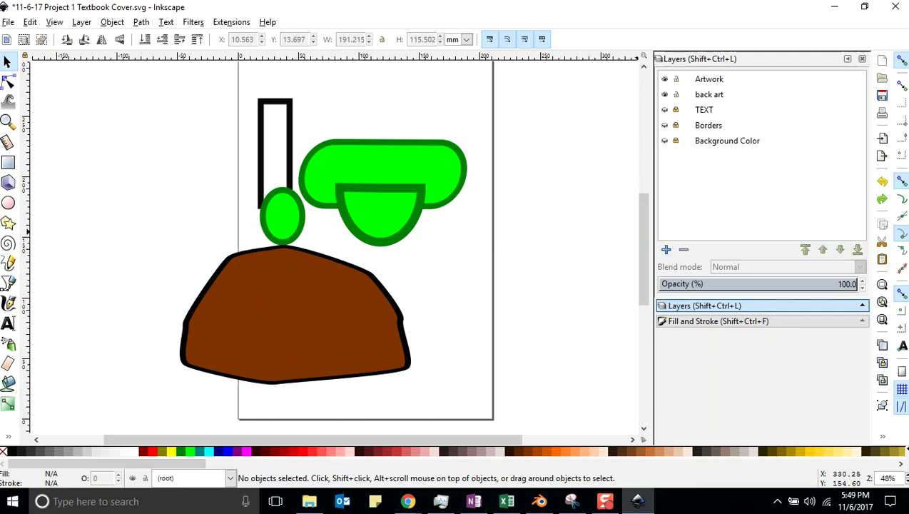
Save the document and move the brown shape onto the page to about X 11.12 mm, Y 17.58 mm
{"action": "left_click", "coordinate": [10, 21]}
{"action": "left_click", "coordinate": [20, 106]}
{"action": "left_click_drag", "start_coordinate": [338, 313], "coordinate": [343, 307]}
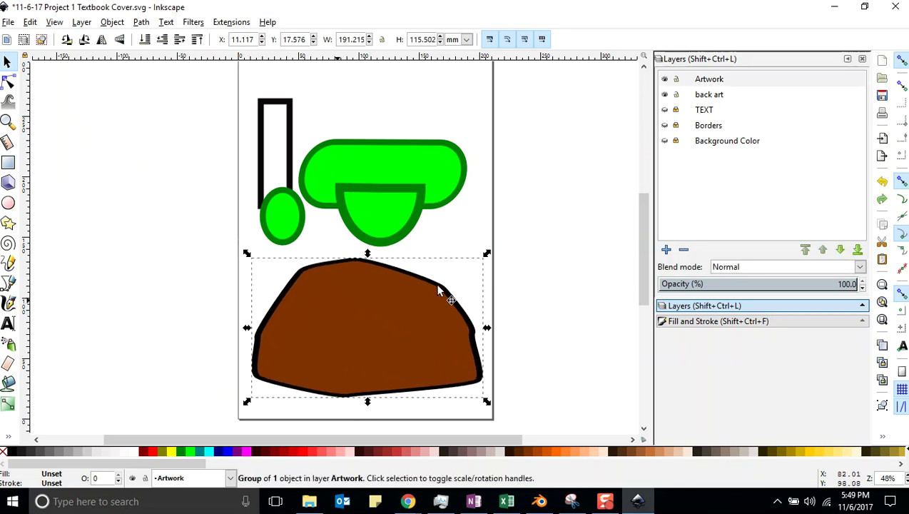
Scale the brown shape down proportionally to about 116.4 by 70.3 mm and save the document
{"action": "key", "text": "shift"}
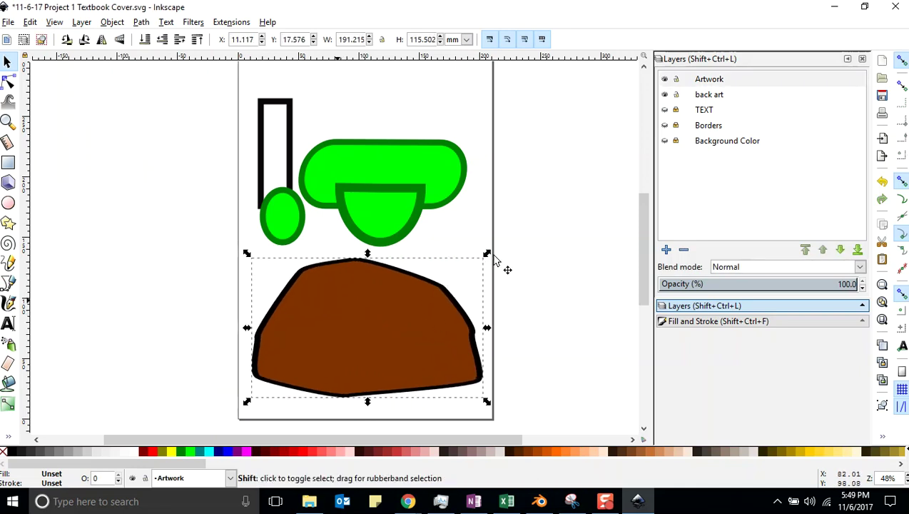
{"action": "left_click_drag", "start_coordinate": [493, 255], "coordinate": [402, 324]}
{"action": "left_click_drag", "start_coordinate": [314, 357], "coordinate": [229, 336]}
{"action": "left_click_drag", "start_coordinate": [320, 315], "coordinate": [323, 366]}
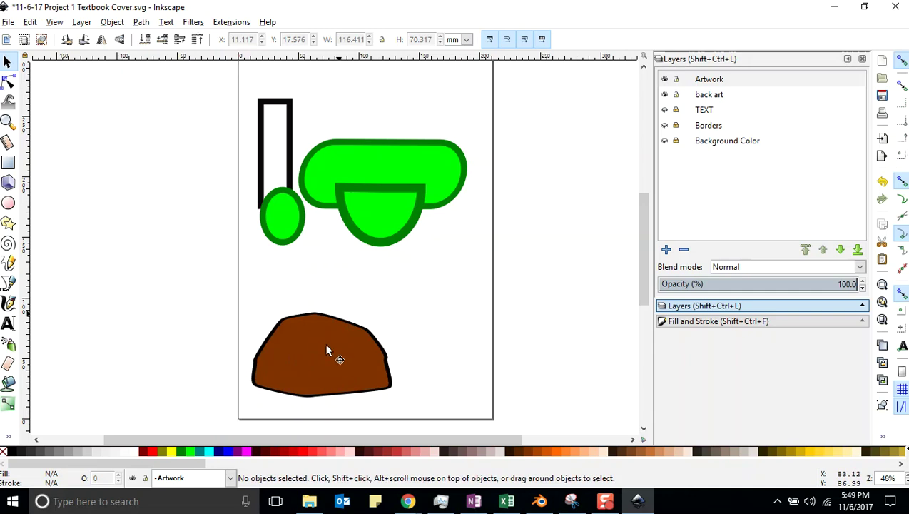
{"action": "left_click", "coordinate": [10, 22]}
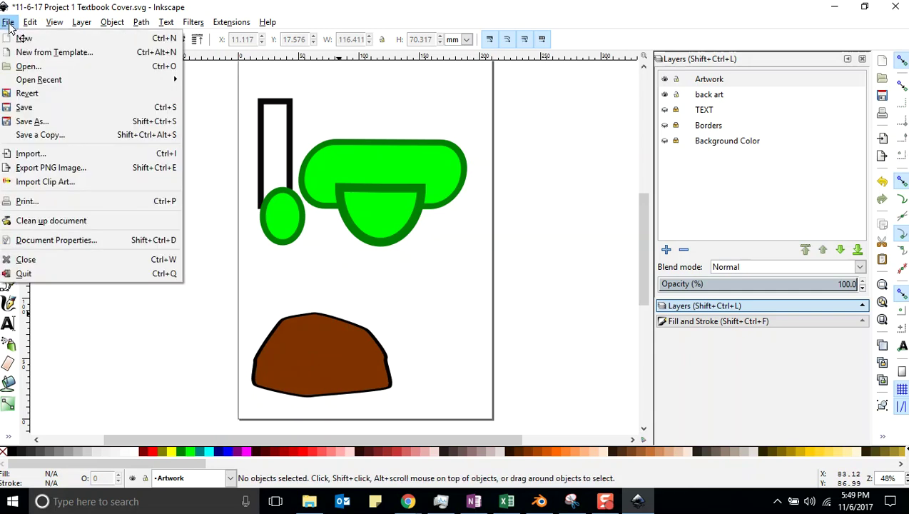
{"action": "left_click", "coordinate": [25, 107]}
Try to move the brown shape to the right and save the document
{"action": "left_click", "coordinate": [322, 356]}
{"action": "left_click_drag", "start_coordinate": [321, 354], "coordinate": [374, 360]}
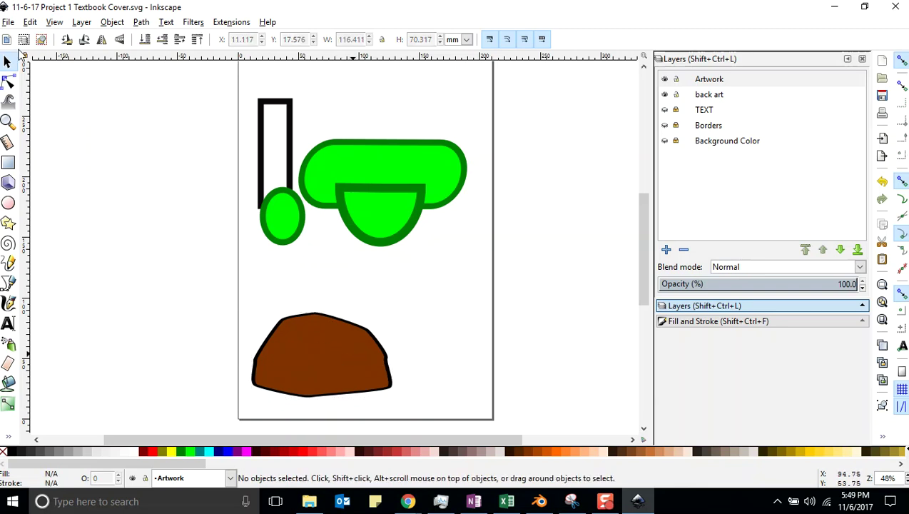
{"action": "left_click", "coordinate": [9, 22]}
{"action": "left_click", "coordinate": [25, 107]}
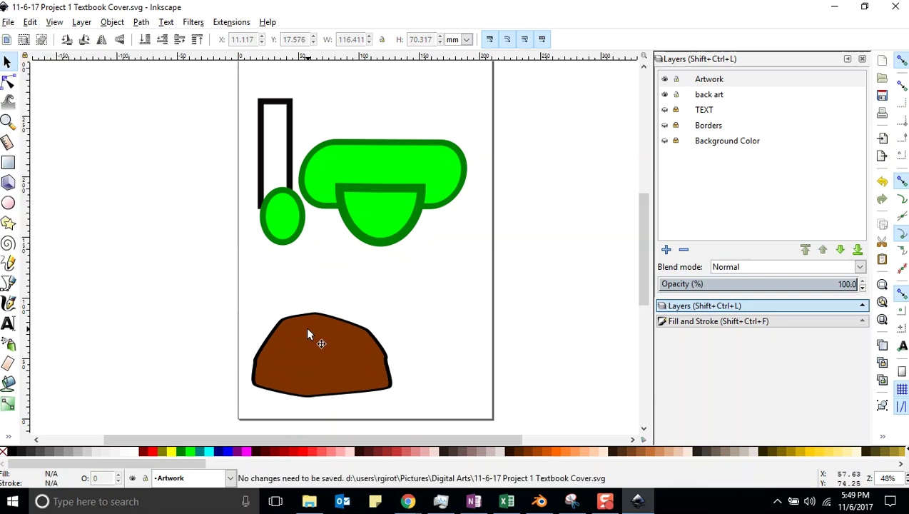
Nudge the brown shape right and up to about X 48.16 mm, Y 81.08 mm and save the document
{"action": "left_click", "coordinate": [305, 337]}
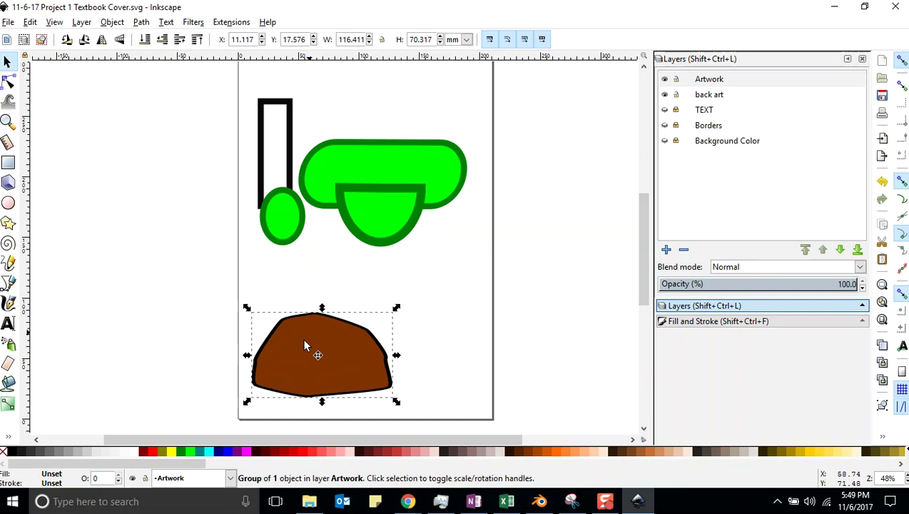
{"action": "key", "text": "ctrl+Right"}
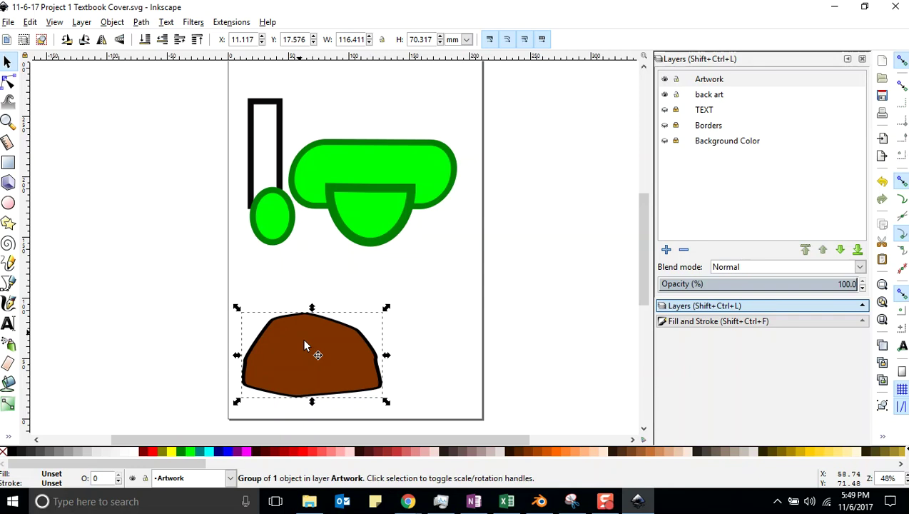
{"action": "key", "text": "ctrl+Left"}
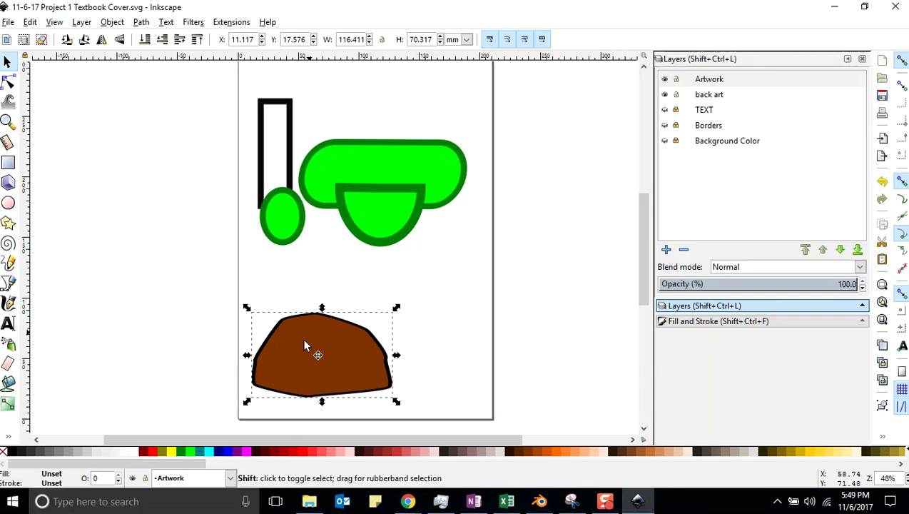
{"action": "key", "text": "shift+Right"}
{"action": "key", "text": "shift+Right"}
{"action": "key", "text": "shift+Right"}
{"action": "key", "text": "shift+Right"}
{"action": "key", "text": "shift+Right"}
{"action": "key", "text": "shift+Right"}
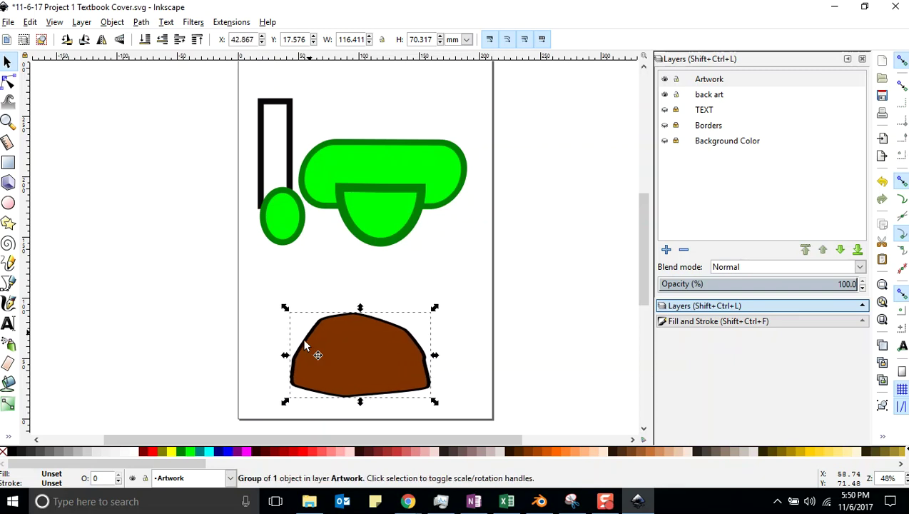
{"action": "key", "text": "shift+Right"}
{"action": "key", "text": "shift+Up"}
{"action": "key", "text": "shift+Up"}
{"action": "key", "text": "shift+Up"}
{"action": "key", "text": "shift+Up"}
{"action": "key", "text": "shift+Up"}
{"action": "key", "text": "shift+Up"}
{"action": "key", "text": "shift+Up"}
{"action": "key", "text": "shift+Up"}
{"action": "key", "text": "shift+Up"}
{"action": "key", "text": "shift+Up"}
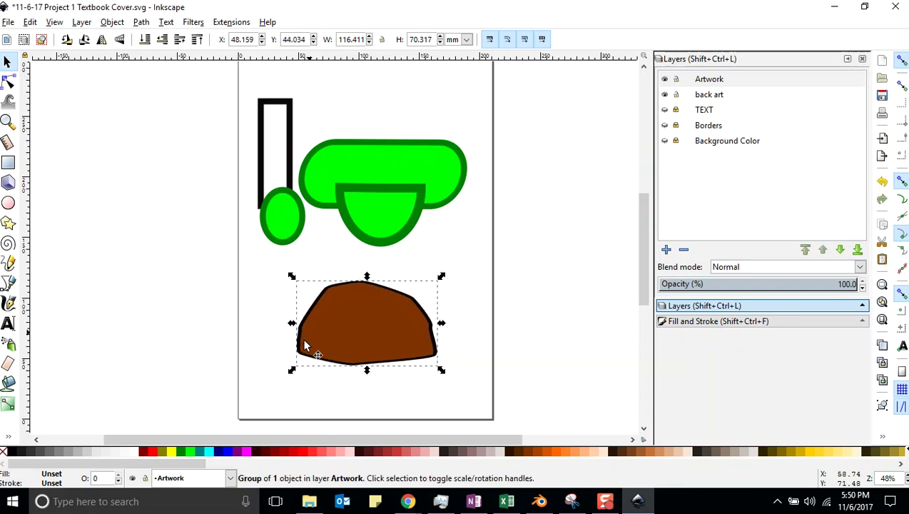
{"action": "key", "text": "shift+Up"}
{"action": "key", "text": "shift+Up"}
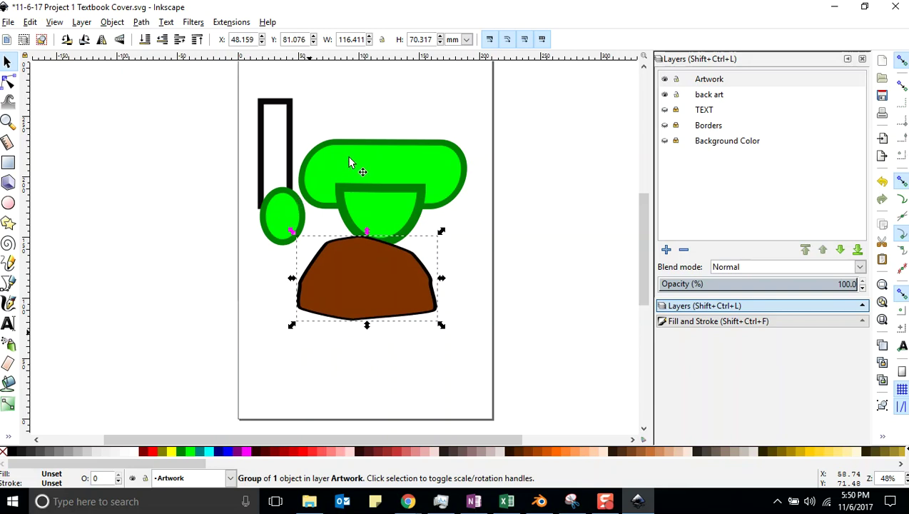
{"action": "key", "text": "Escape"}
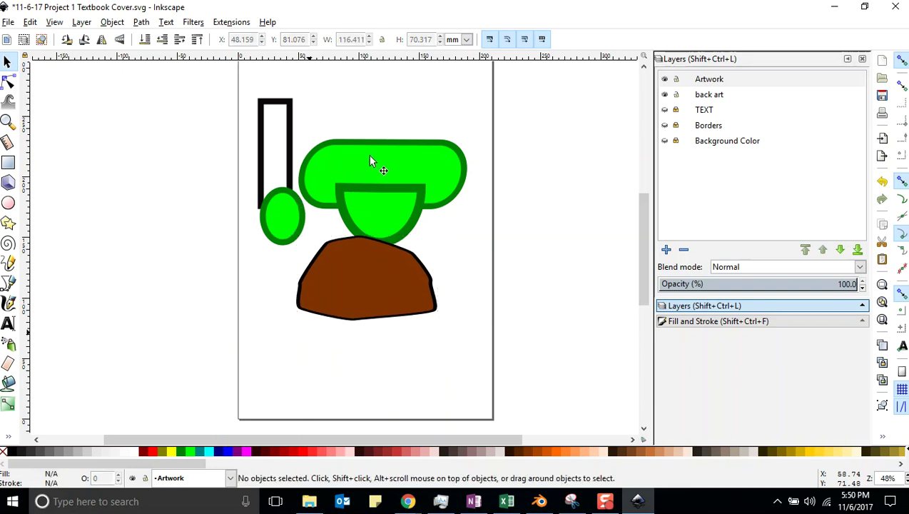
{"action": "left_click", "coordinate": [9, 23]}
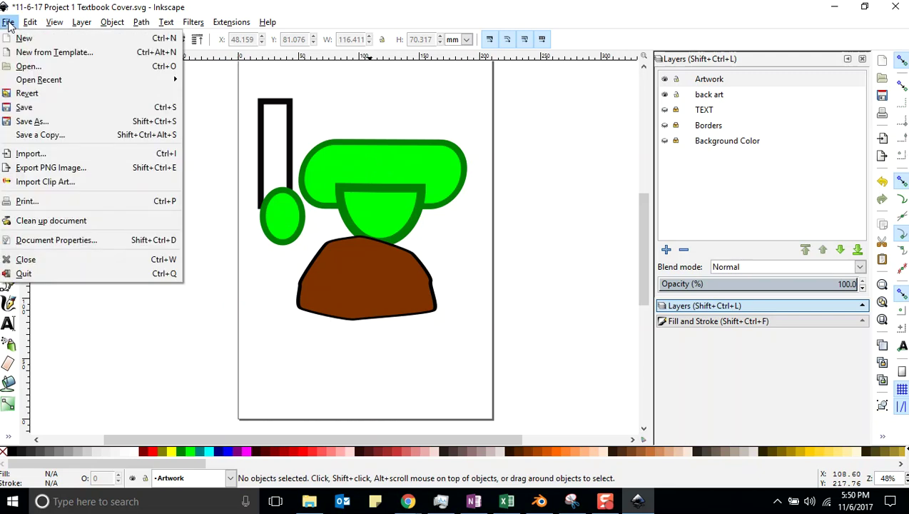
{"action": "left_click", "coordinate": [23, 107]}
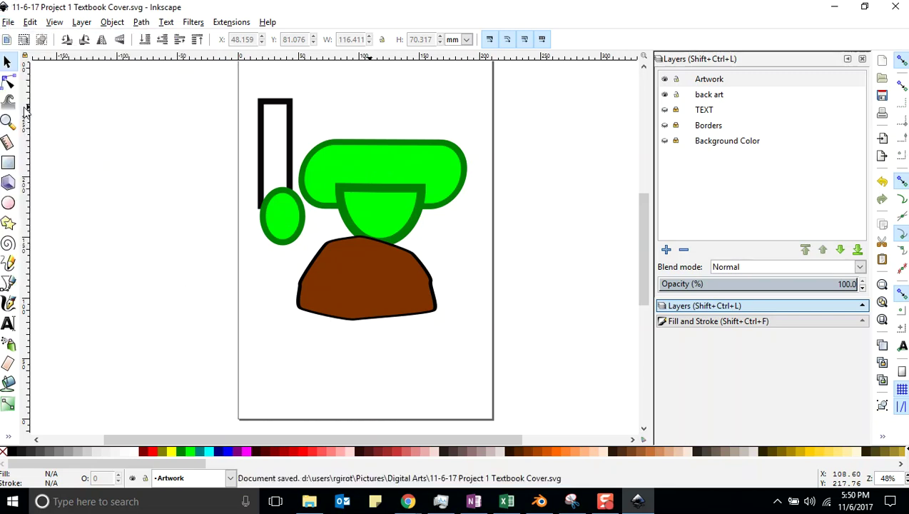
Scale the green rounded rectangle about its centre to about 99.6 by 38.0 mm and save the document
{"action": "left_click", "coordinate": [333, 160]}
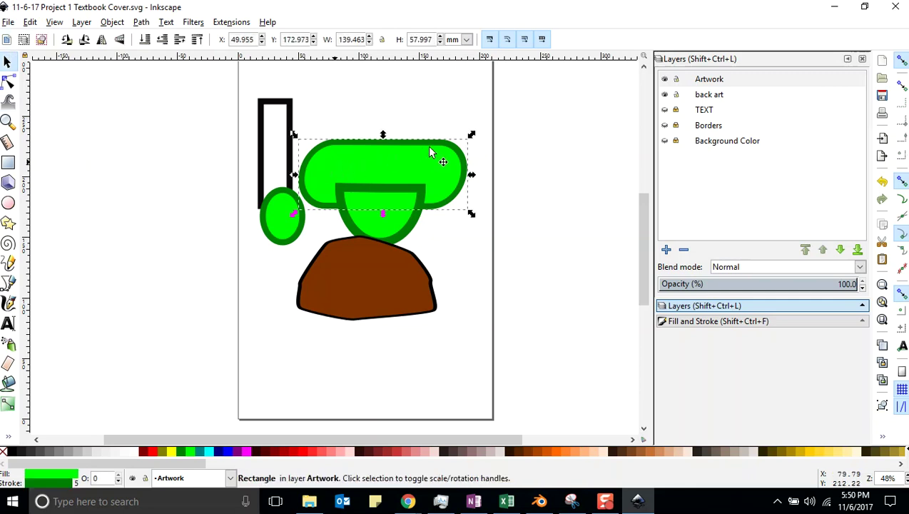
{"action": "left_click_drag", "start_coordinate": [471, 135], "coordinate": [448, 150]}
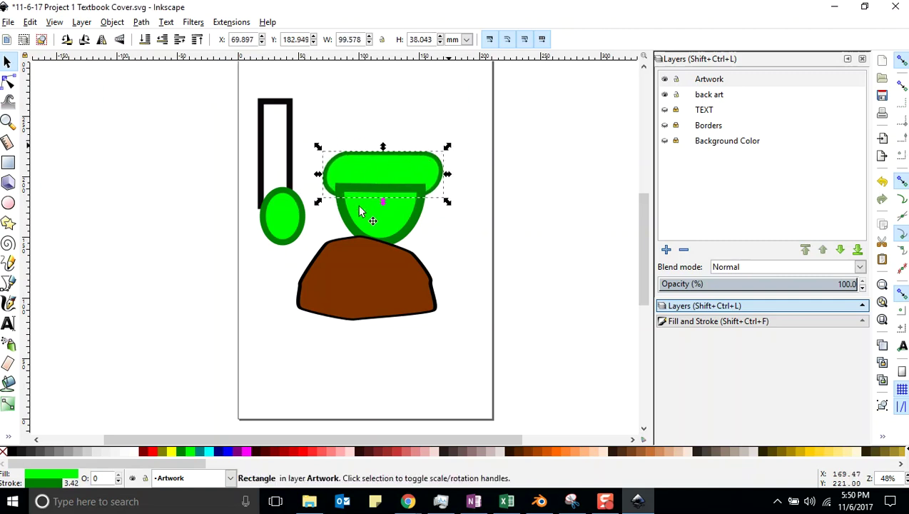
{"action": "key", "text": "Escape"}
{"action": "left_click", "coordinate": [9, 22]}
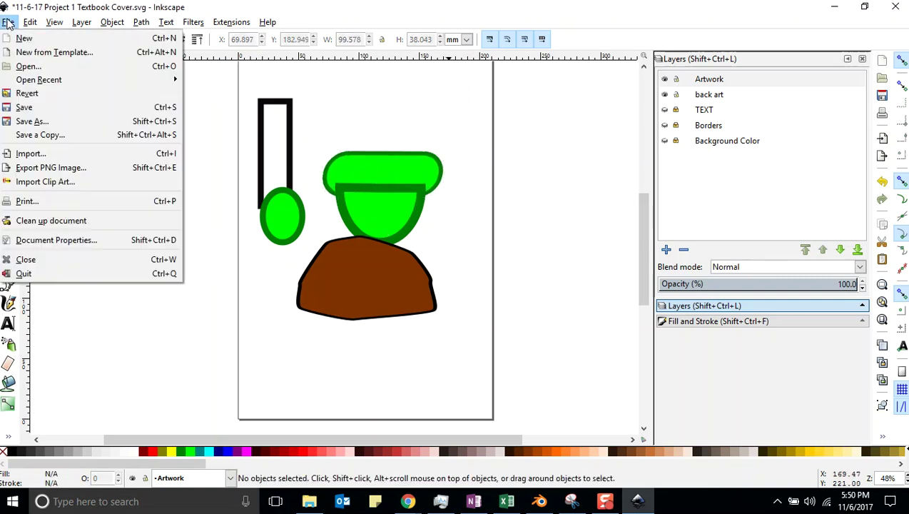
{"action": "left_click", "coordinate": [23, 107]}
Scale the green half-ellipse segment proportionally to about 48.0 by 33.7 mm and save the document
{"action": "left_click", "coordinate": [391, 202]}
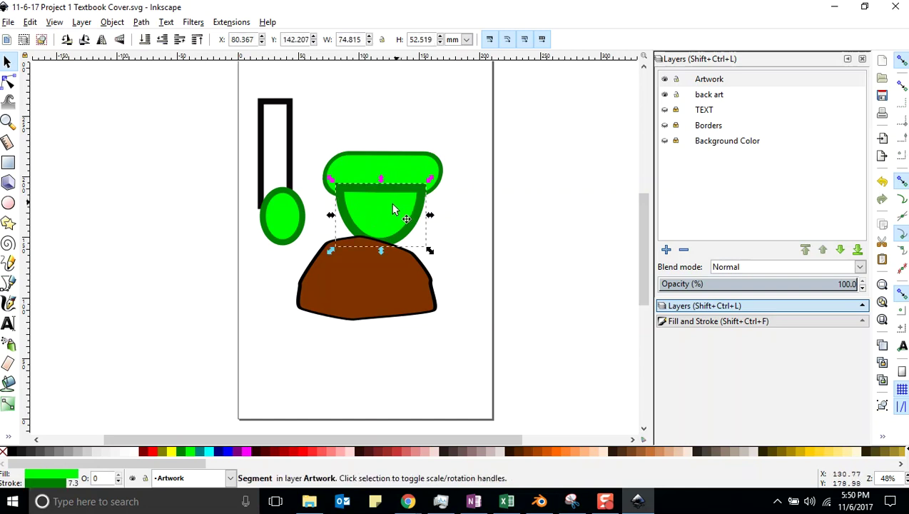
{"action": "left_click_drag", "start_coordinate": [429, 183], "coordinate": [400, 207]}
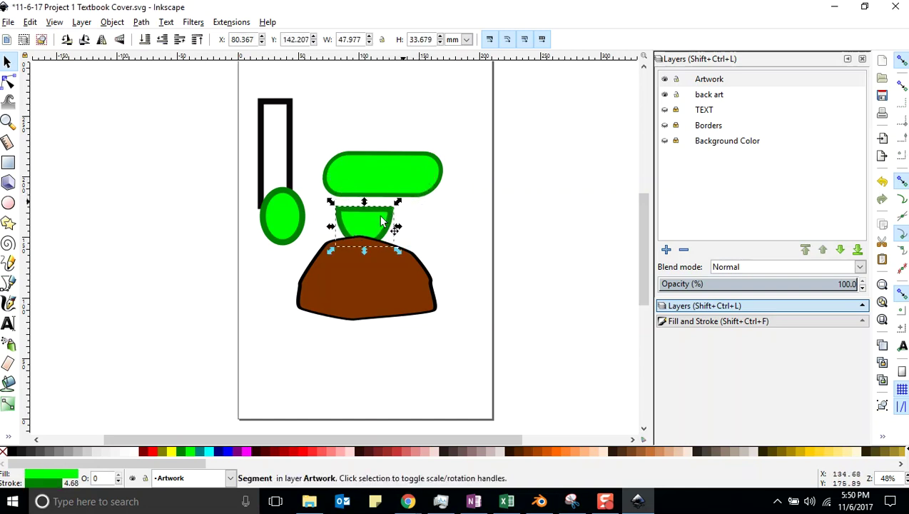
{"action": "key", "text": "Escape"}
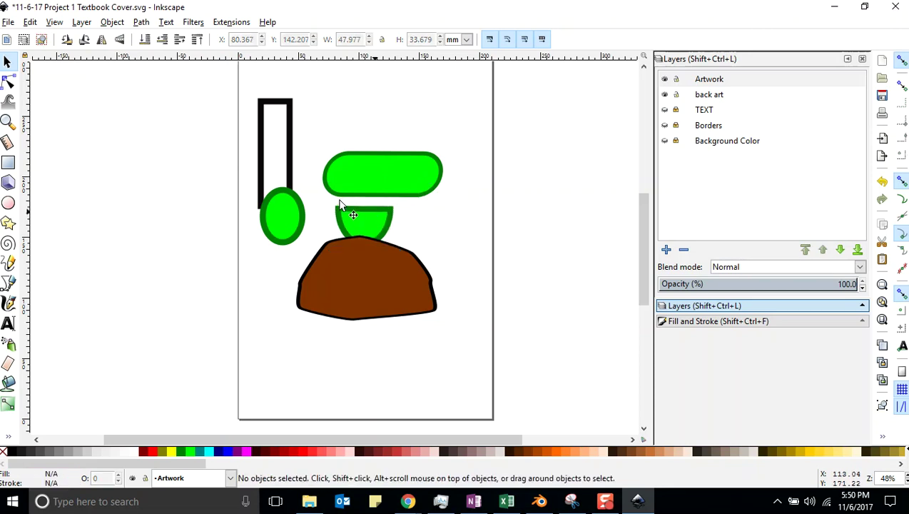
{"action": "left_click", "coordinate": [8, 22]}
{"action": "left_click", "coordinate": [24, 107]}
Nudge the green half-ellipse segment up and right to about X 94.66 mm, Y 159.14 mm, overlapping the rounded rectangle's lower edge
{"action": "left_click", "coordinate": [378, 227]}
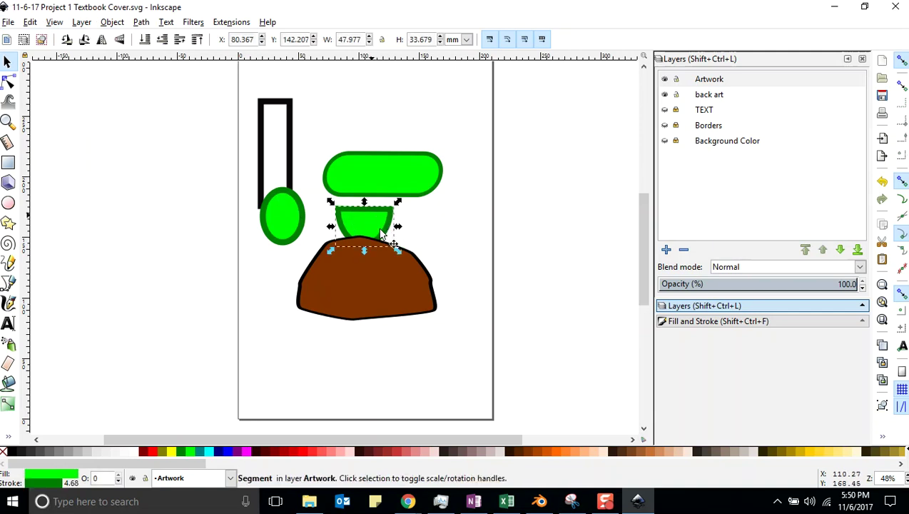
{"action": "key", "text": "Up"}
{"action": "key", "text": "Up"}
{"action": "key", "text": "Up"}
{"action": "key", "text": "Up"}
{"action": "key", "text": "Up"}
{"action": "key", "text": "Up"}
{"action": "key", "text": "Up"}
{"action": "key", "text": "Up"}
{"action": "key", "text": "Up"}
{"action": "key", "text": "Up"}
{"action": "key", "text": "Up"}
{"action": "key", "text": "Up"}
{"action": "key", "text": "Up"}
{"action": "key", "text": "Up"}
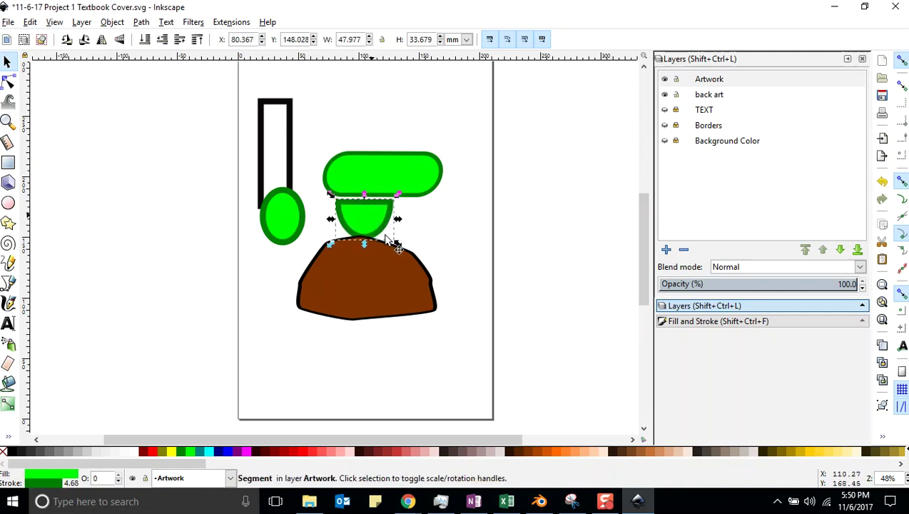
{"action": "key", "text": "Up"}
{"action": "key", "text": "Up"}
{"action": "key", "text": "Up"}
{"action": "key", "text": "Up"}
{"action": "key", "text": "Up"}
{"action": "key", "text": "Up"}
{"action": "key", "text": "Up"}
{"action": "key", "text": "Up"}
{"action": "key", "text": "Up"}
{"action": "key", "text": "Up"}
{"action": "key", "text": "Up"}
{"action": "key", "text": "Up"}
{"action": "key", "text": "Up"}
{"action": "key", "text": "Up"}
{"action": "key", "text": "Up"}
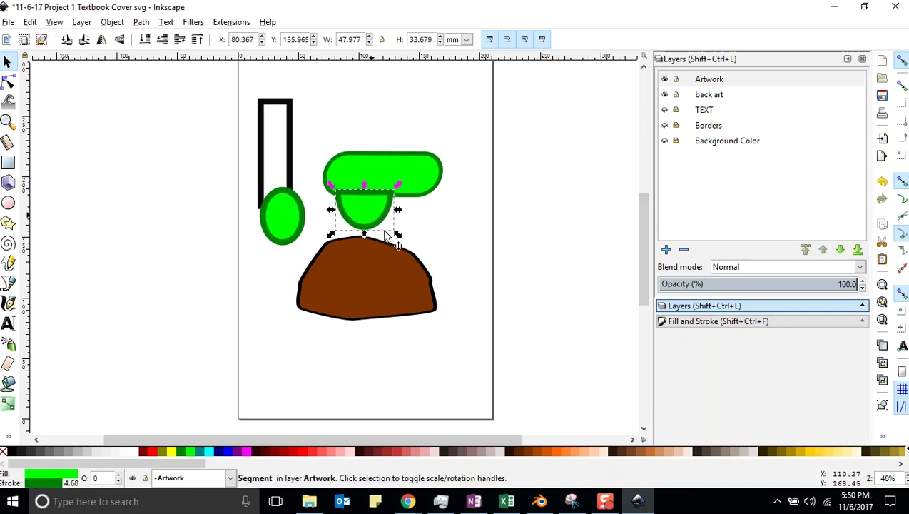
{"action": "key", "text": "Up"}
{"action": "key", "text": "Up"}
{"action": "key", "text": "Up"}
{"action": "key", "text": "Right"}
{"action": "key", "text": "Right"}
{"action": "key", "text": "Right"}
{"action": "key", "text": "Right"}
{"action": "key", "text": "Right"}
{"action": "key", "text": "Right"}
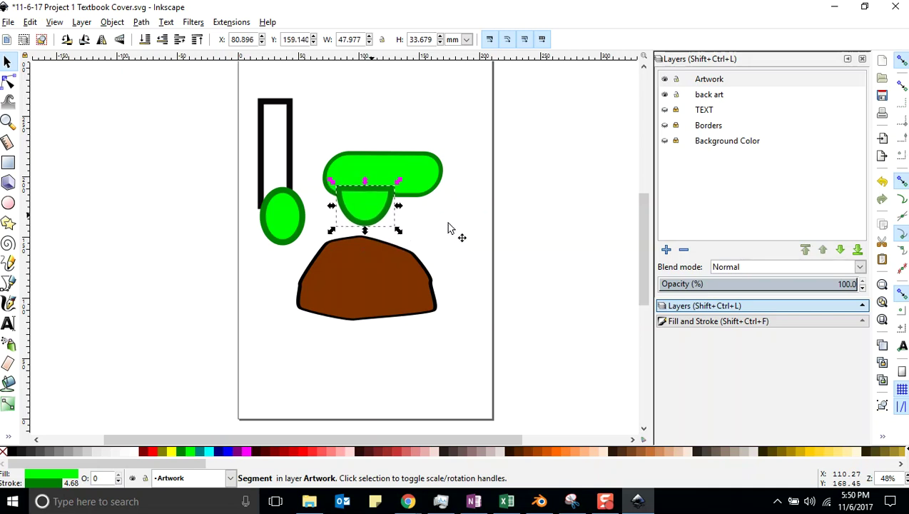
{"action": "key", "text": "Right"}
{"action": "key", "text": "Right"}
{"action": "key", "text": "Right"}
{"action": "key", "text": "Right"}
{"action": "key", "text": "Right"}
{"action": "key", "text": "Right"}
{"action": "key", "text": "Right"}
{"action": "key", "text": "Right"}
{"action": "key", "text": "Right"}
{"action": "key", "text": "Right"}
{"action": "key", "text": "Right"}
{"action": "key", "text": "Right"}
{"action": "key", "text": "Right"}
{"action": "key", "text": "Right"}
{"action": "key", "text": "Right"}
{"action": "key", "text": "Right"}
{"action": "key", "text": "Right"}
{"action": "key", "text": "Right"}
{"action": "key", "text": "Right"}
{"action": "key", "text": "Right"}
{"action": "key", "text": "Escape"}
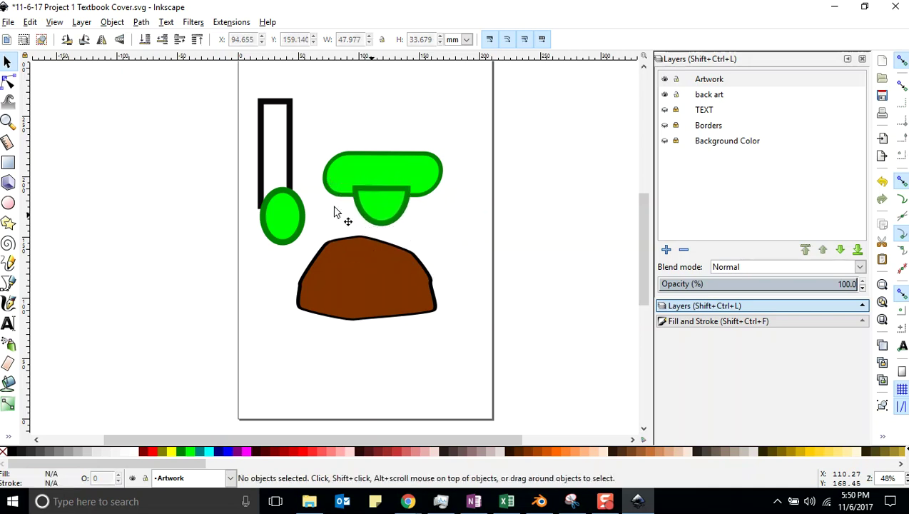
Save the document and draw a small black half-ellipse on the Artwork layer inside the rounded rectangle's left end
{"action": "left_click", "coordinate": [710, 81]}
{"action": "left_click_drag", "start_coordinate": [712, 95], "coordinate": [704, 84]}
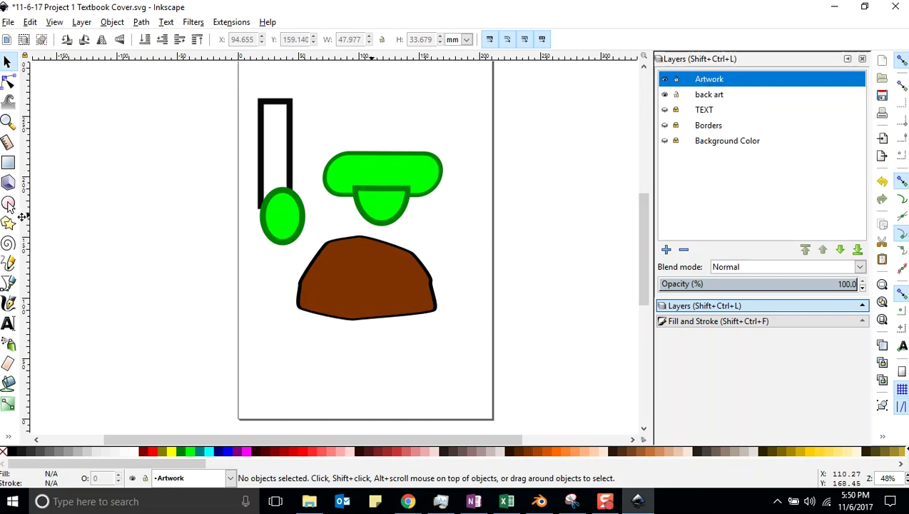
{"action": "left_click", "coordinate": [8, 22]}
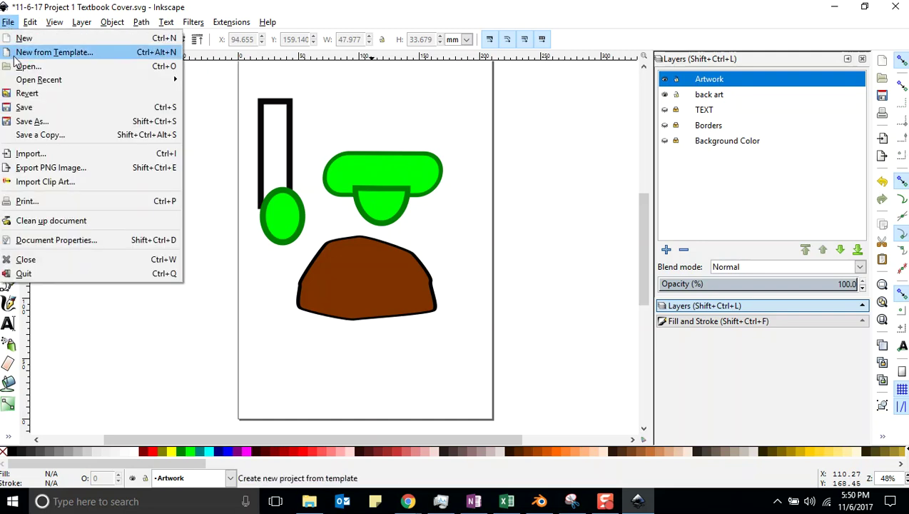
{"action": "left_click", "coordinate": [23, 107]}
{"action": "left_click", "coordinate": [9, 205]}
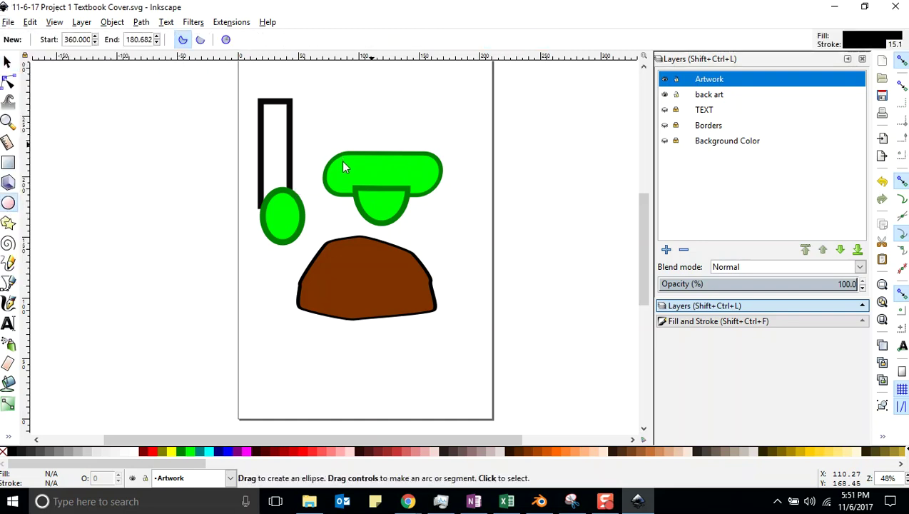
{"action": "left_click_drag", "start_coordinate": [342, 167], "coordinate": [360, 175]}
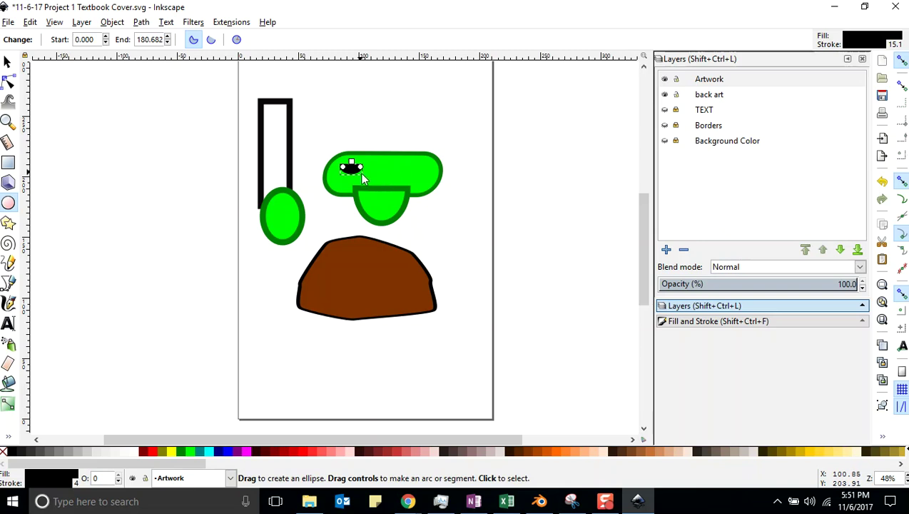
Paste a copy of the small black half-ellipse overlapping the original at about X 92.2 mm, Y 199.7 mm and save the document
{"action": "key", "text": "Delete"}
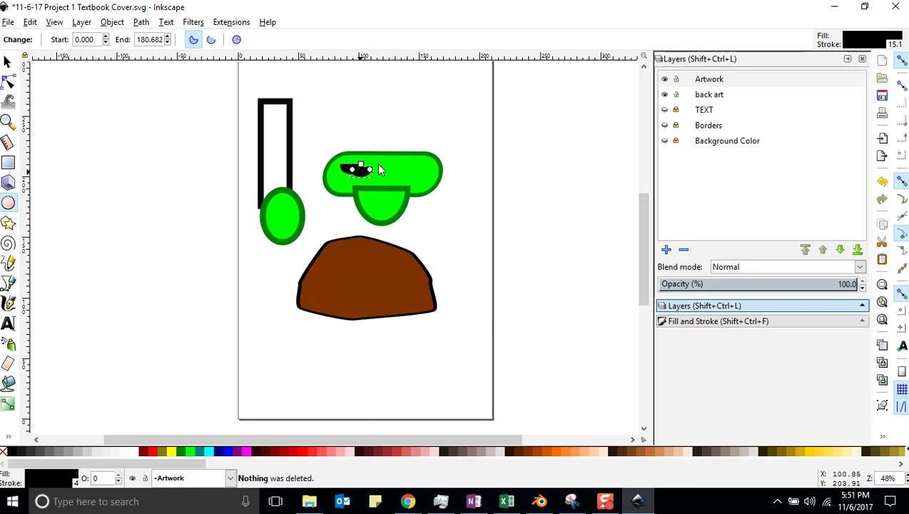
{"action": "left_click", "coordinate": [8, 62]}
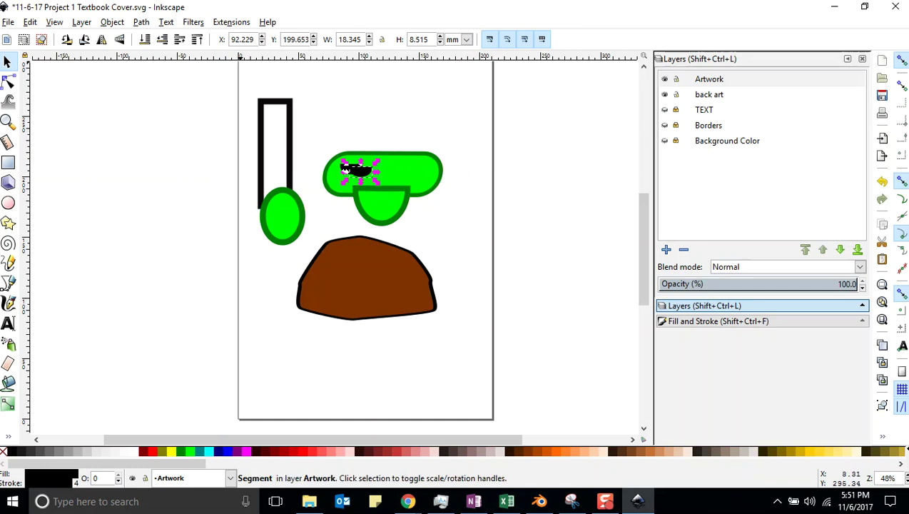
{"action": "left_click", "coordinate": [7, 22]}
{"action": "left_click", "coordinate": [28, 107]}
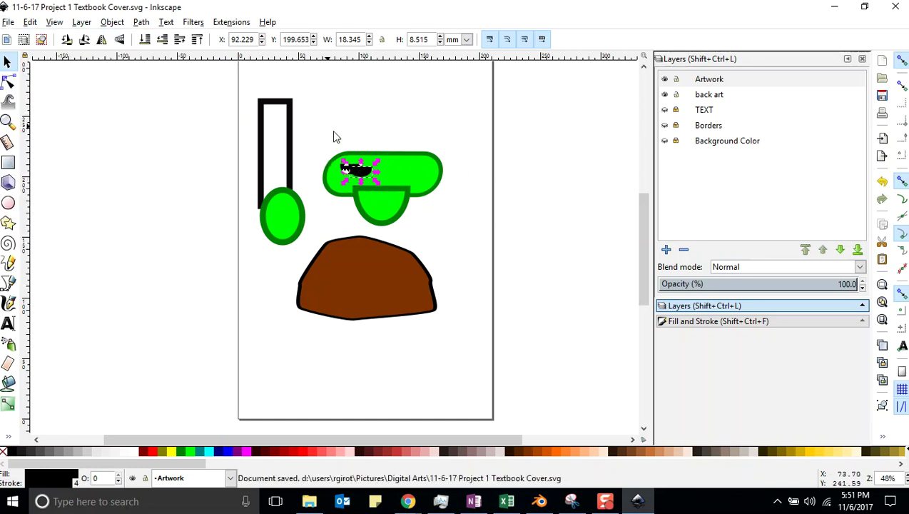
{"action": "left_click", "coordinate": [374, 183]}
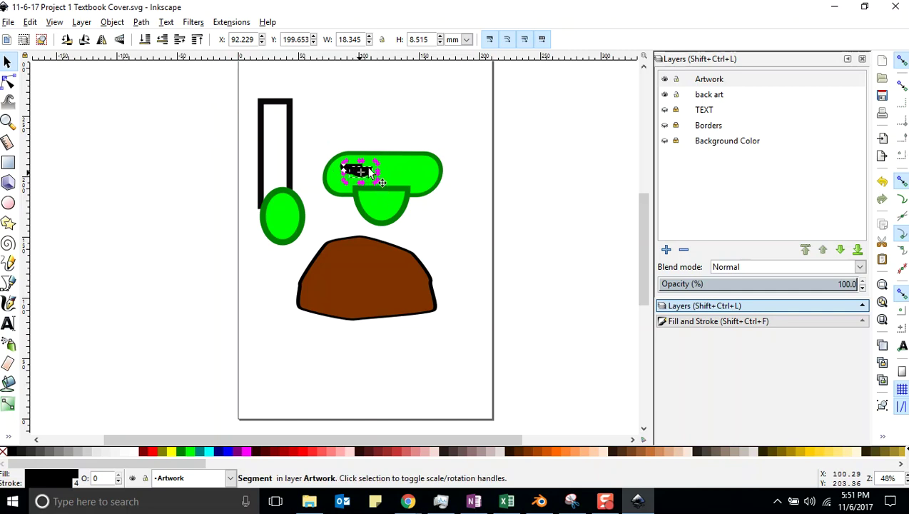
{"action": "key", "text": "Escape"}
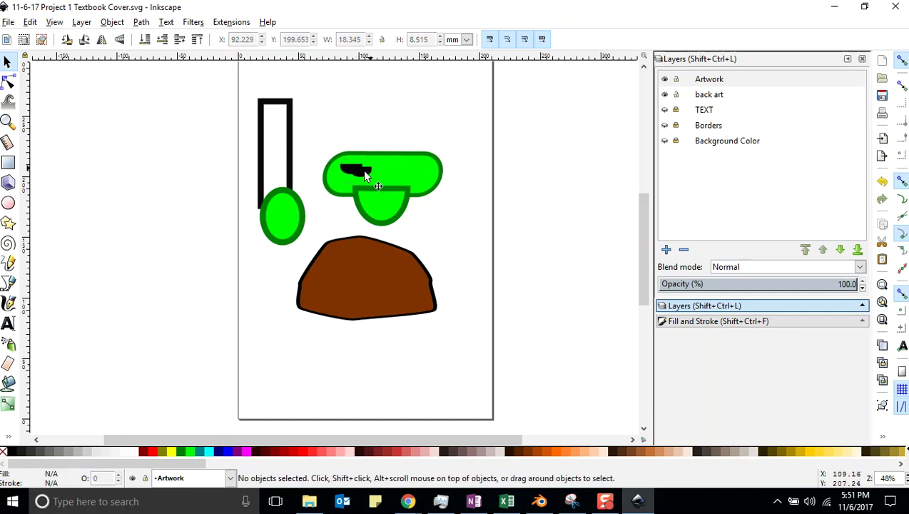
{"action": "left_click", "coordinate": [8, 22]}
{"action": "left_click", "coordinate": [25, 107]}
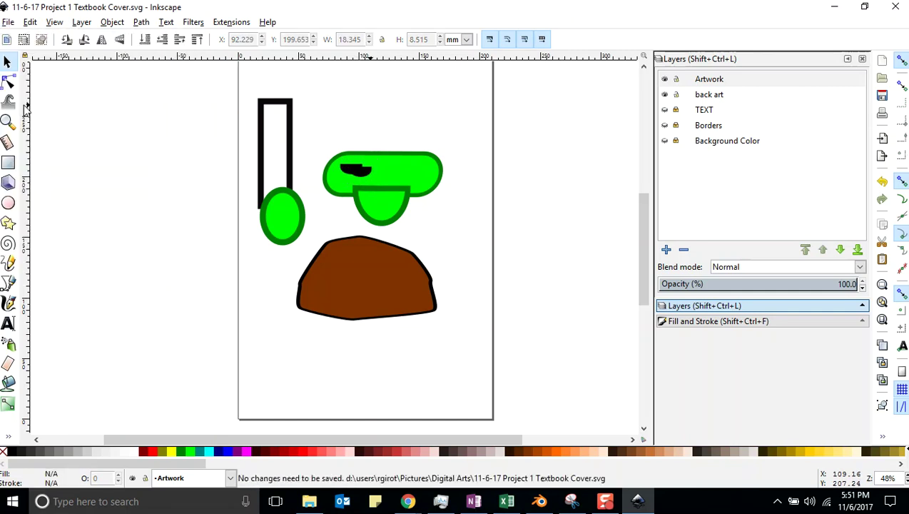
Nudge the copied black half-ellipse right and slightly up to about X 134.56 mm, Y 201.77 mm and save the document
{"action": "left_click", "coordinate": [362, 169]}
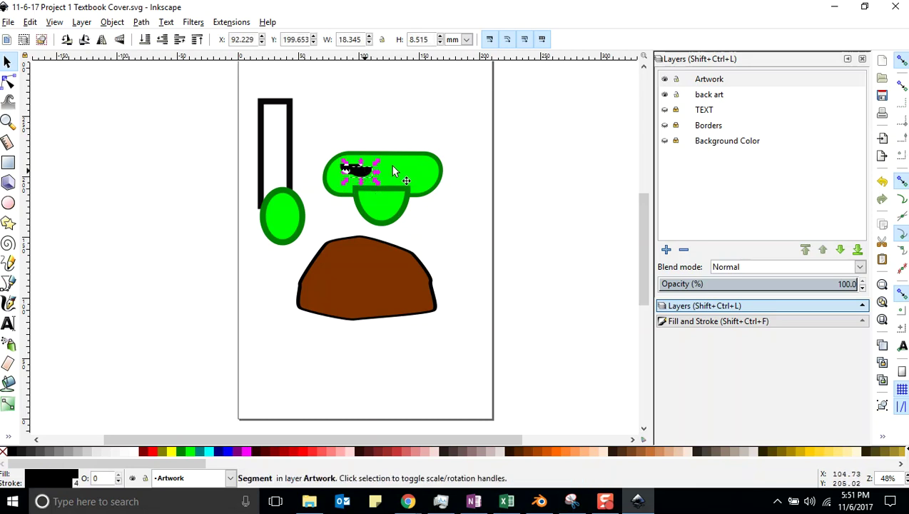
{"action": "key", "text": "ctrl+d"}
{"action": "key", "text": "shift+Right"}
{"action": "key", "text": "shift+Right"}
{"action": "key", "text": "shift+Right"}
{"action": "key", "text": "shift+Right"}
{"action": "key", "text": "shift+Right"}
{"action": "key", "text": "shift+Right"}
{"action": "key", "text": "shift+Right"}
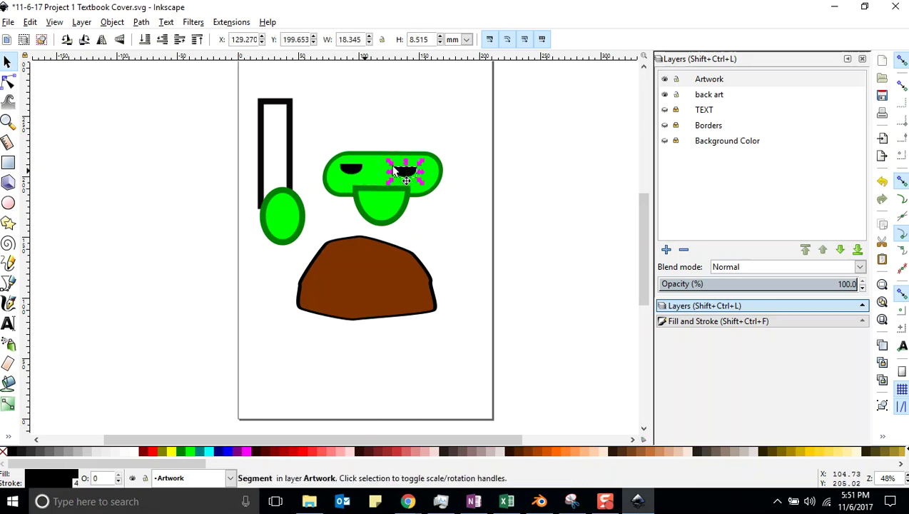
{"action": "key", "text": "shift+Right"}
{"action": "key", "text": "Down"}
{"action": "key", "text": "Down"}
{"action": "key", "text": "Down"}
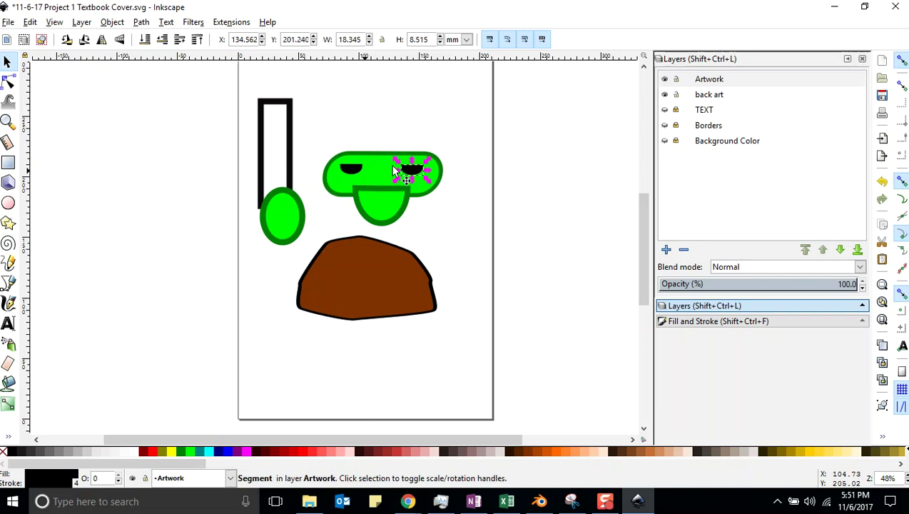
{"action": "key", "text": "Down"}
{"action": "left_click", "coordinate": [440, 221]}
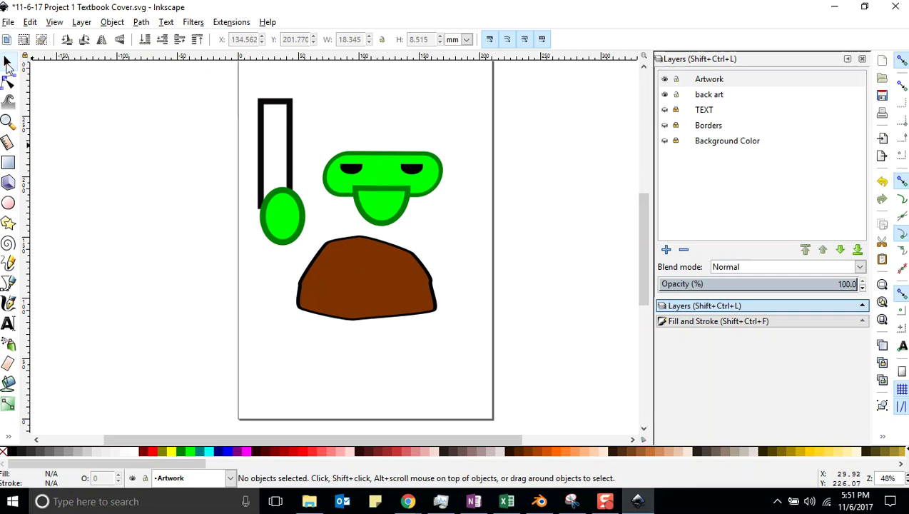
{"action": "left_click", "coordinate": [9, 23]}
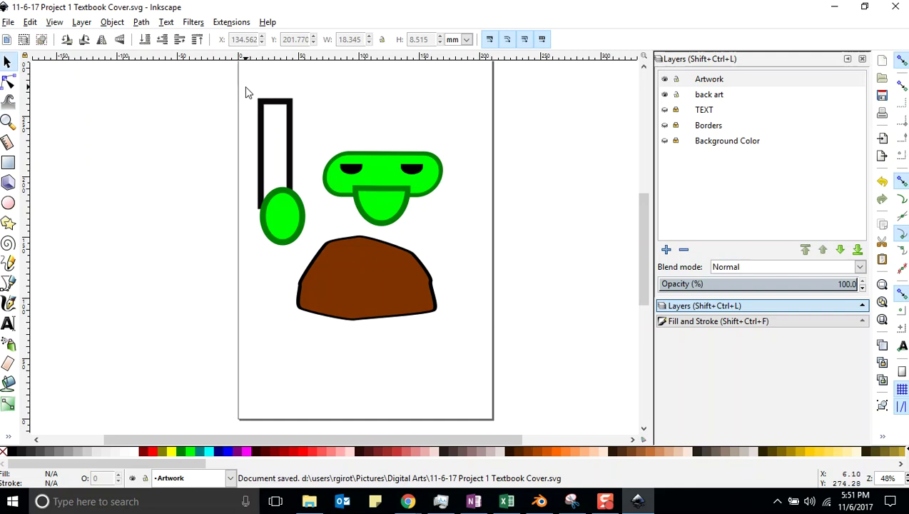
Paste a copy of the green ellipse beside the original at about X 43.2 mm, Y 138.8 mm and save the document
{"action": "left_click_drag", "start_coordinate": [245, 86], "coordinate": [306, 180]}
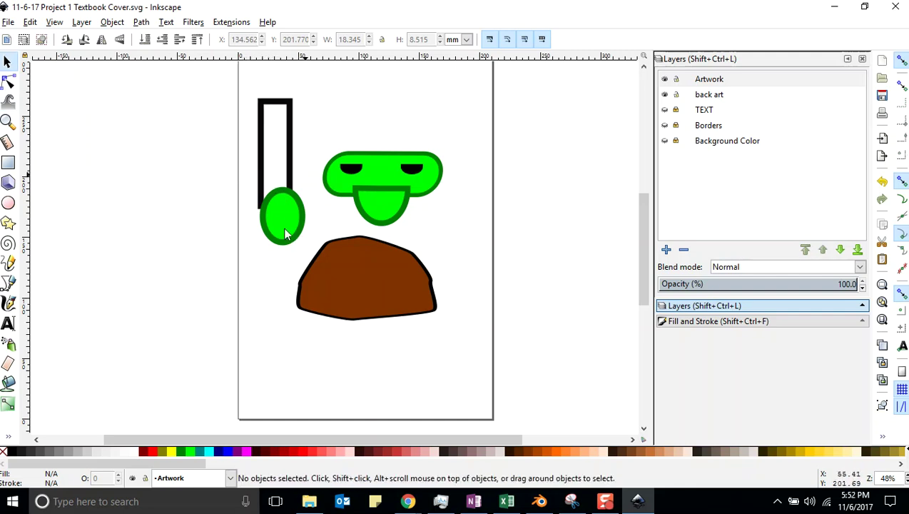
{"action": "left_click", "coordinate": [8, 22]}
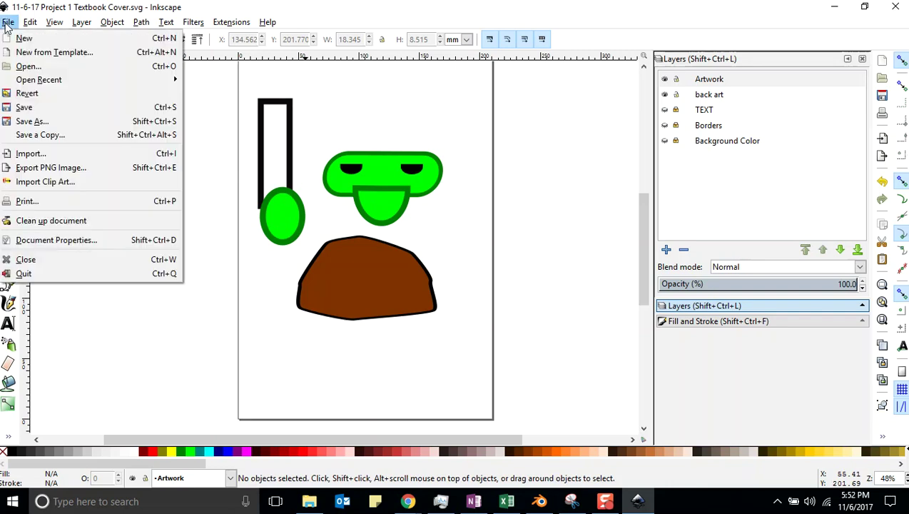
{"action": "left_click", "coordinate": [36, 107]}
{"action": "left_click", "coordinate": [281, 224]}
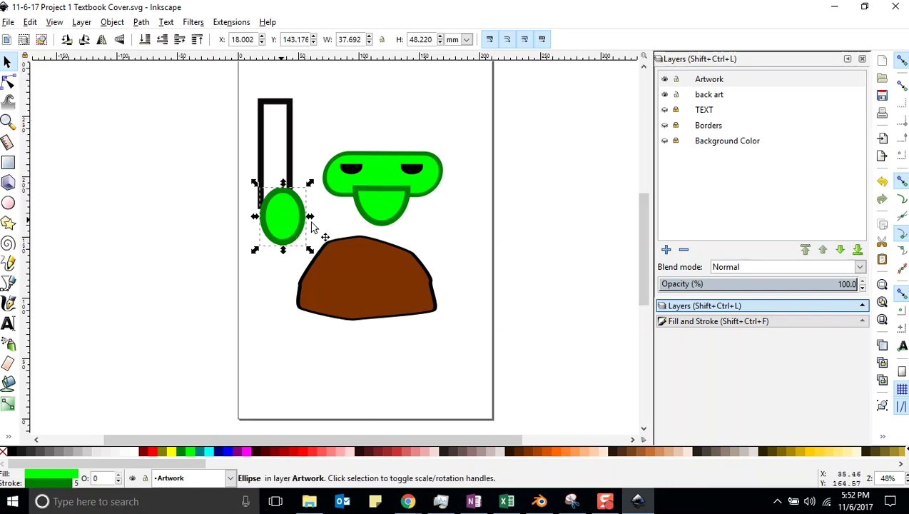
{"action": "key", "text": "ctrl+c"}
{"action": "key", "text": "ctrl+v"}
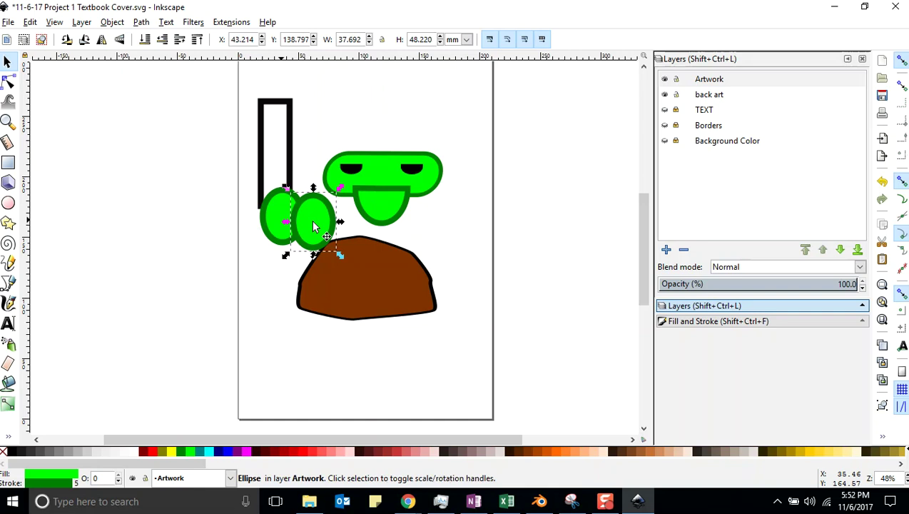
{"action": "left_click_drag", "start_coordinate": [334, 253], "coordinate": [349, 226]}
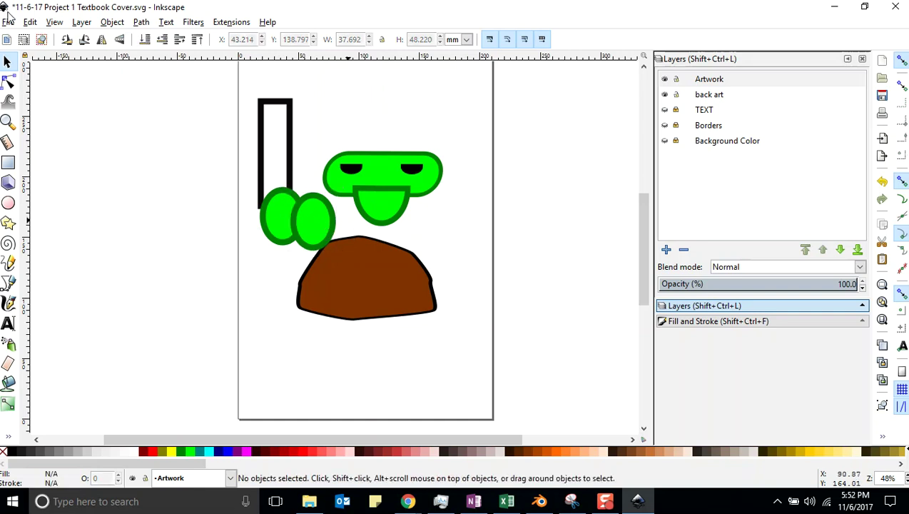
{"action": "left_click", "coordinate": [8, 22]}
{"action": "left_click", "coordinate": [27, 107]}
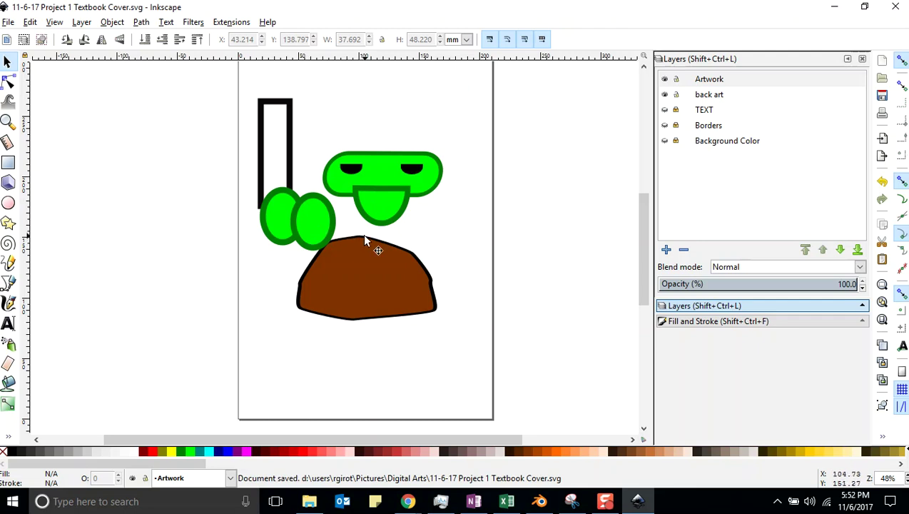
Move the copied green ellipse to about X 127.88 mm, Y 122.92 mm, over the brown shape's upper right edge, and save the document
{"action": "left_click", "coordinate": [307, 230]}
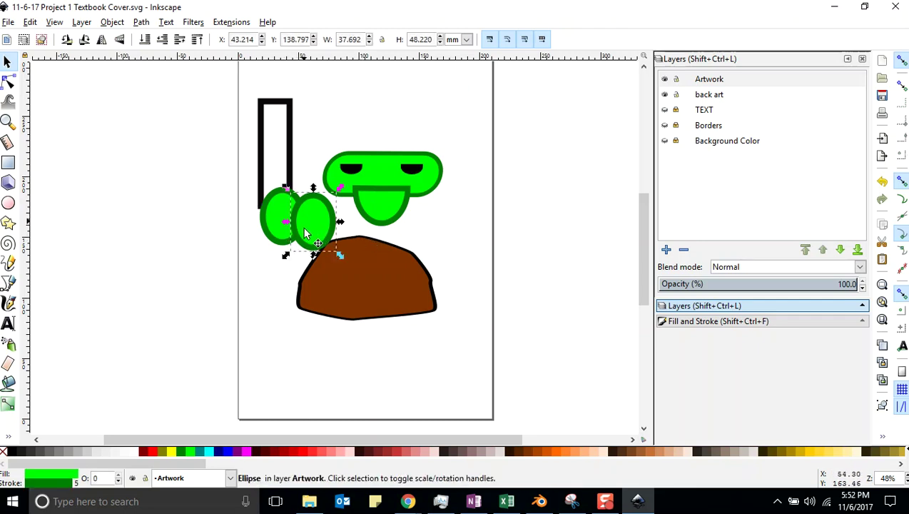
{"action": "key", "text": "shift+Right"}
{"action": "key", "text": "shift+Right"}
{"action": "key", "text": "shift+Right"}
{"action": "key", "text": "shift+Right"}
{"action": "key", "text": "shift+Right"}
{"action": "key", "text": "shift+Right"}
{"action": "key", "text": "shift+Right"}
{"action": "key", "text": "shift+Right"}
{"action": "key", "text": "shift+Right"}
{"action": "key", "text": "shift+Right"}
{"action": "key", "text": "shift+Right"}
{"action": "key", "text": "shift+Right"}
{"action": "key", "text": "shift+Right"}
{"action": "key", "text": "shift+Right"}
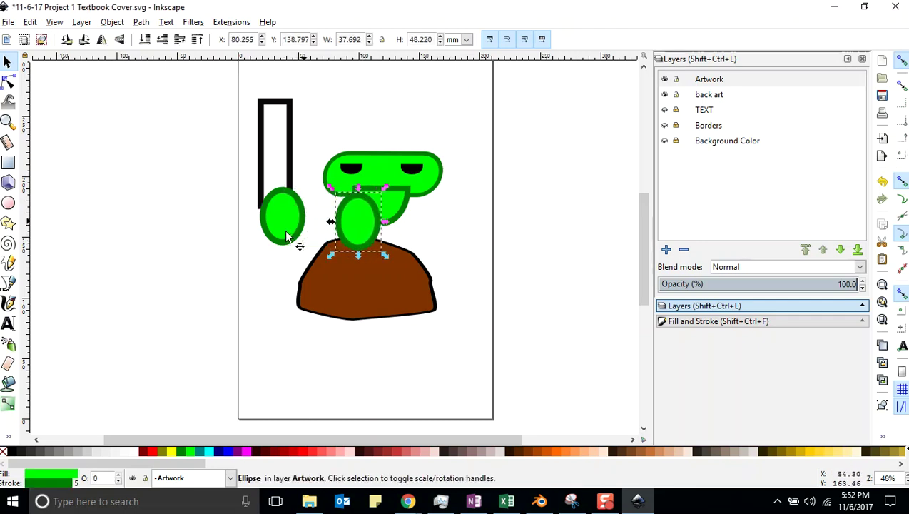
{"action": "key", "text": "shift+Right"}
{"action": "key", "text": "shift+Right"}
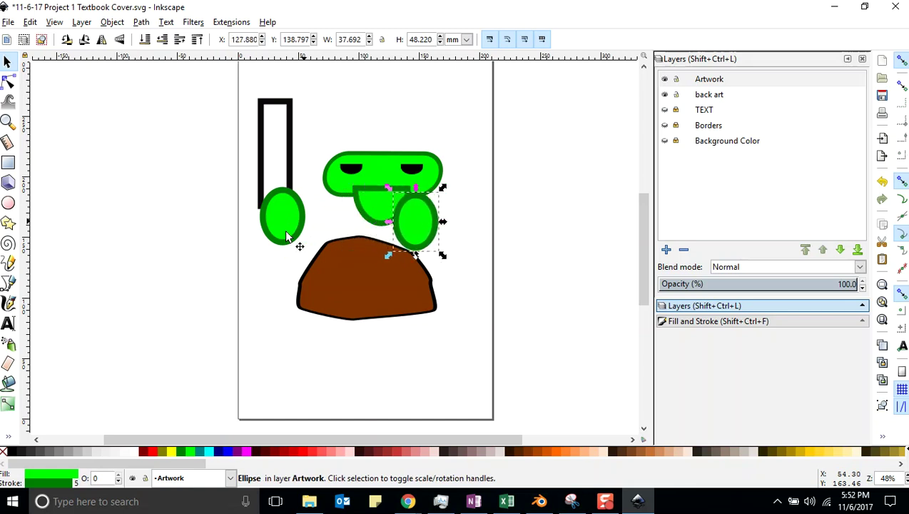
{"action": "key", "text": "shift+Down"}
{"action": "key", "text": "shift+Down"}
{"action": "key", "text": "shift+Down"}
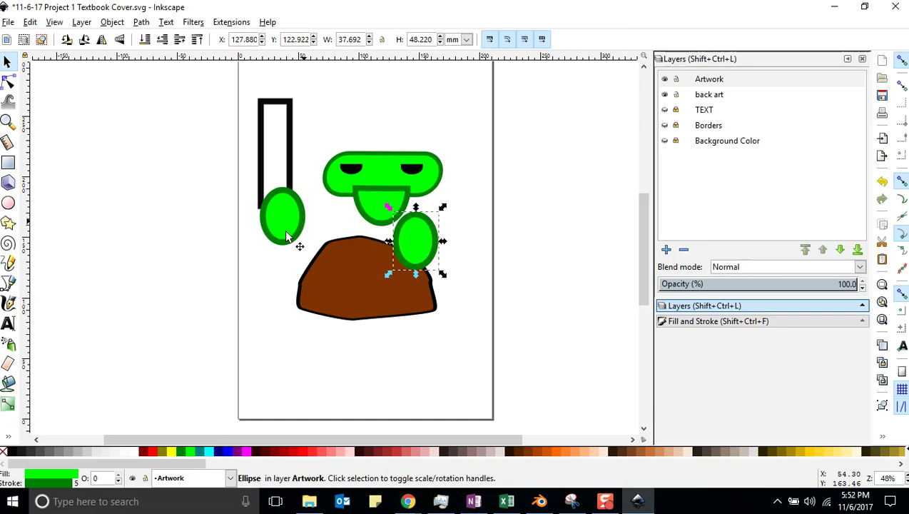
{"action": "key", "text": "Escape"}
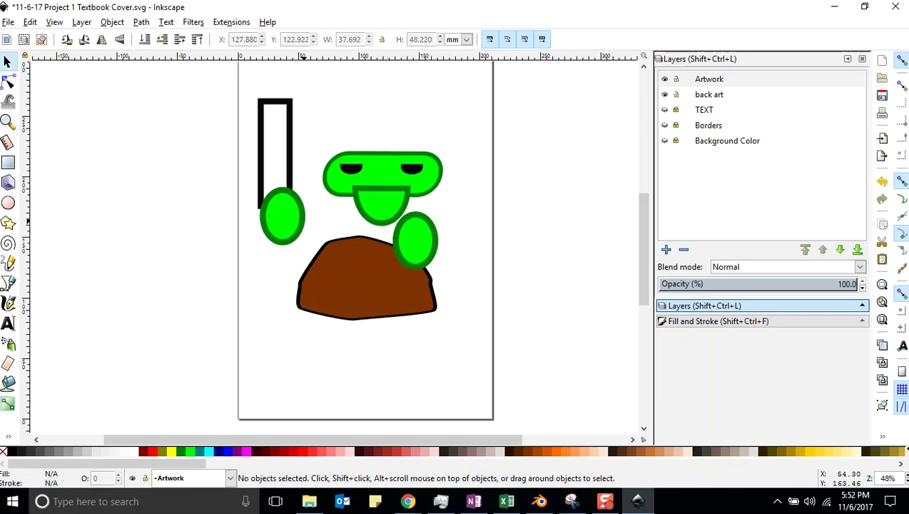
{"action": "left_click", "coordinate": [8, 22]}
{"action": "left_click", "coordinate": [22, 107]}
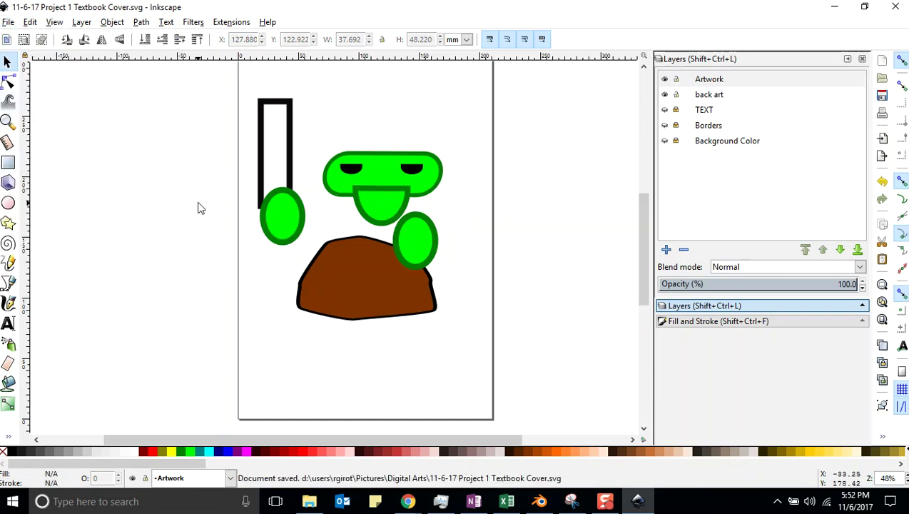
Move the original green ellipse to about X 55.04 mm, Y 122.01 mm, at the brown shape's upper left edge, and save the document
{"action": "left_click", "coordinate": [289, 242]}
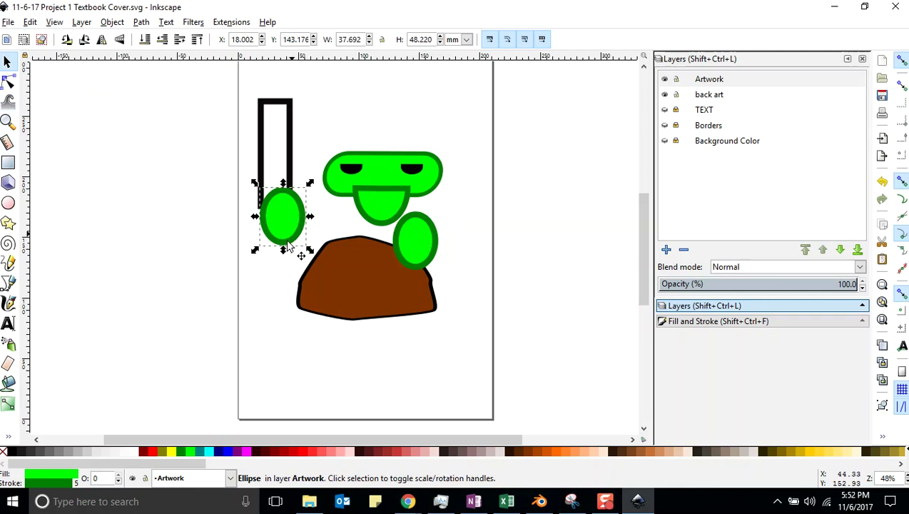
{"action": "key", "text": "shift+Down"}
{"action": "key", "text": "shift+Down"}
{"action": "key", "text": "shift+Down"}
{"action": "key", "text": "shift+Down"}
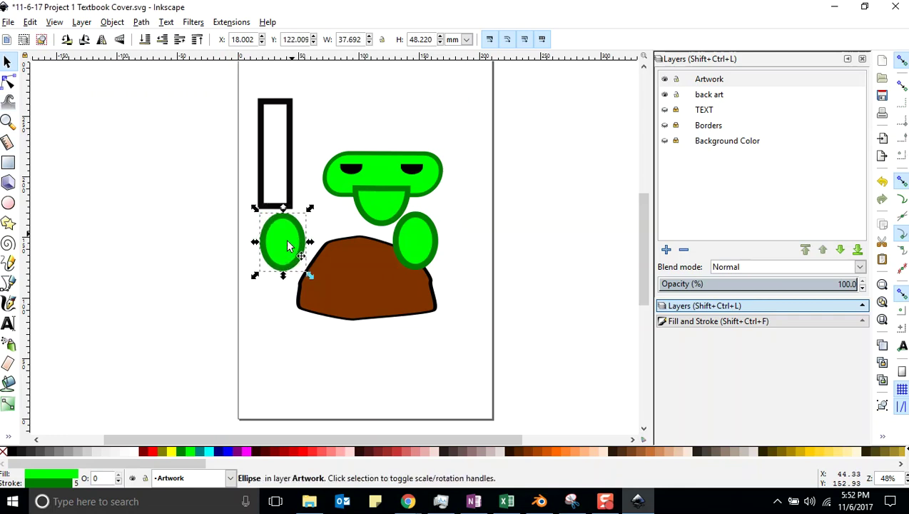
{"action": "key", "text": "shift+Right"}
{"action": "key", "text": "shift+Right"}
{"action": "key", "text": "shift+Right"}
{"action": "key", "text": "shift+Right"}
{"action": "key", "text": "shift+Right"}
{"action": "key", "text": "shift+Right"}
{"action": "key", "text": "shift+Right"}
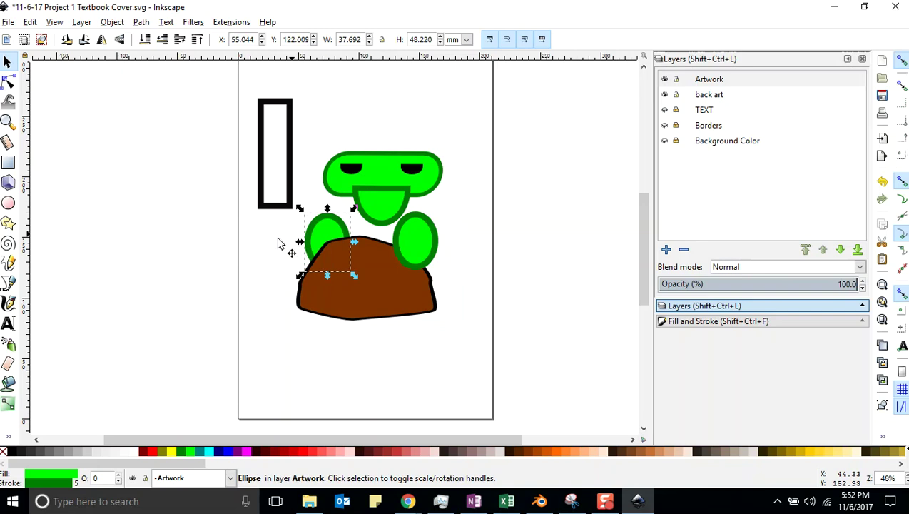
{"action": "right_click", "coordinate": [327, 224]}
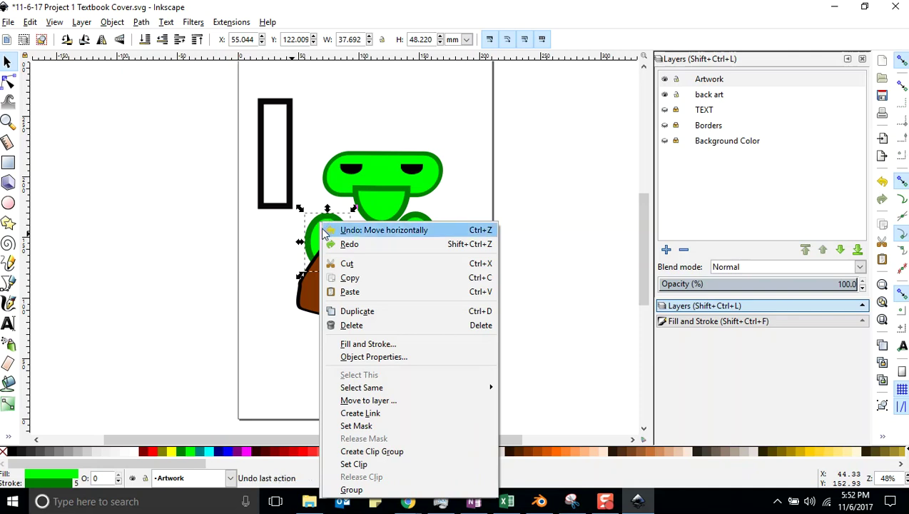
{"action": "right_click", "coordinate": [317, 232]}
{"action": "left_click", "coordinate": [278, 253]}
{"action": "key", "text": "Escape"}
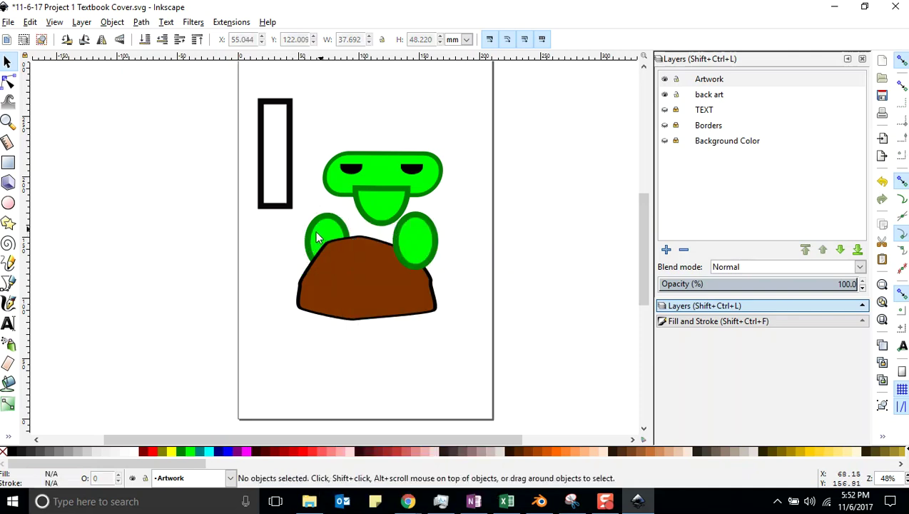
{"action": "left_click", "coordinate": [12, 22]}
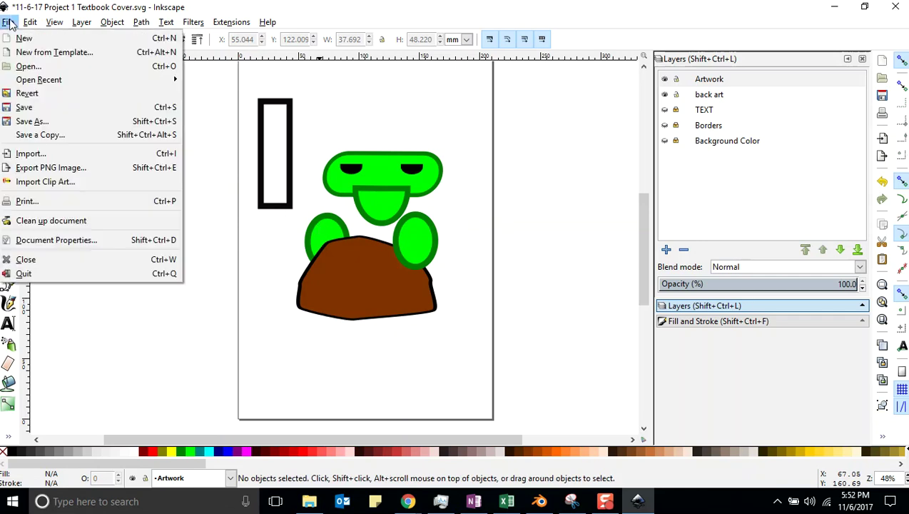
{"action": "left_click", "coordinate": [29, 108]}
Lower the brown shape in the stacking order behind the left green ellipse
{"action": "left_click", "coordinate": [328, 241]}
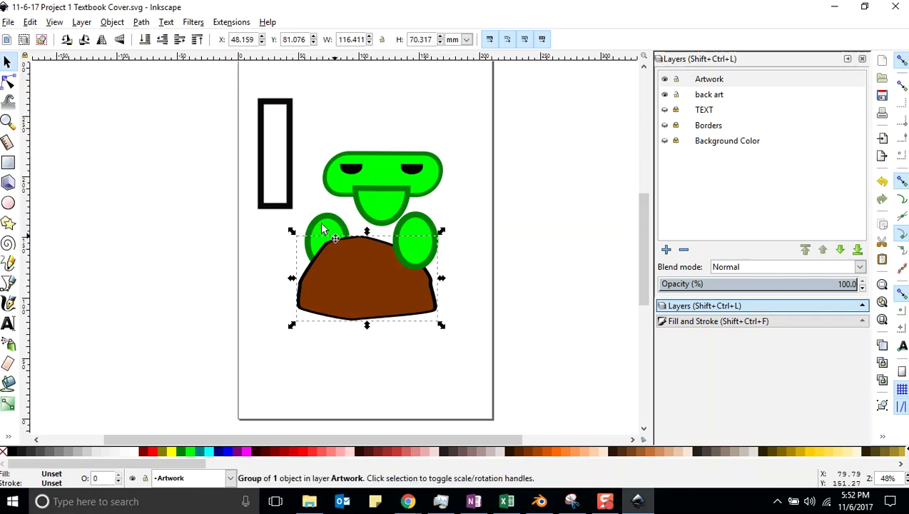
{"action": "left_click", "coordinate": [110, 22]}
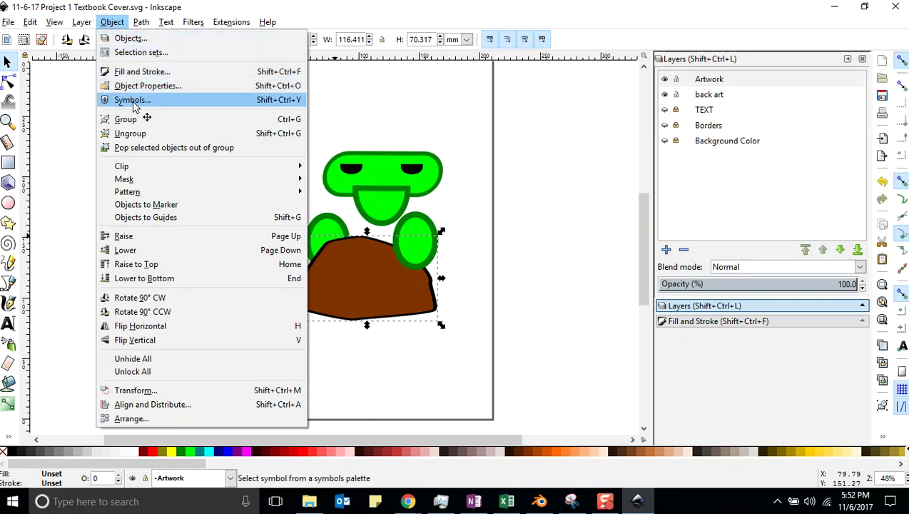
{"action": "left_click", "coordinate": [128, 250]}
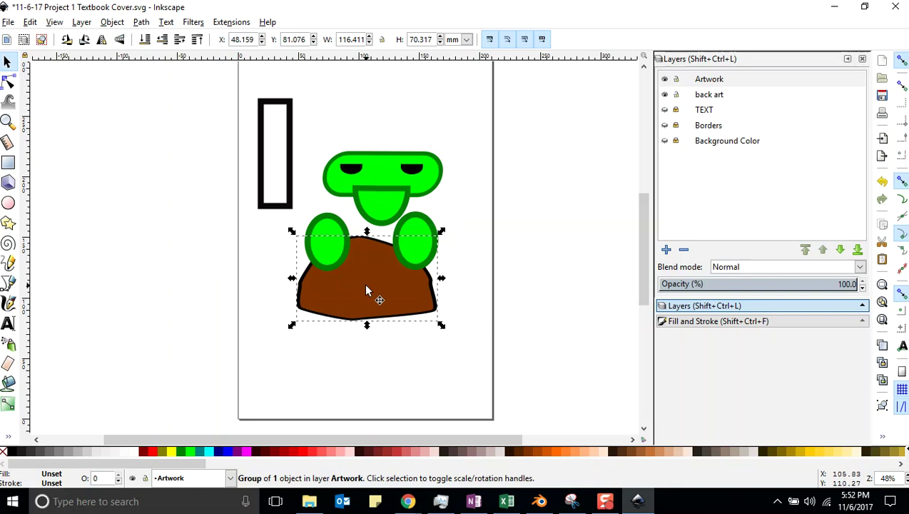
Nudge the green rounded rectangle left to about X 54.02 mm
{"action": "left_click", "coordinate": [331, 184]}
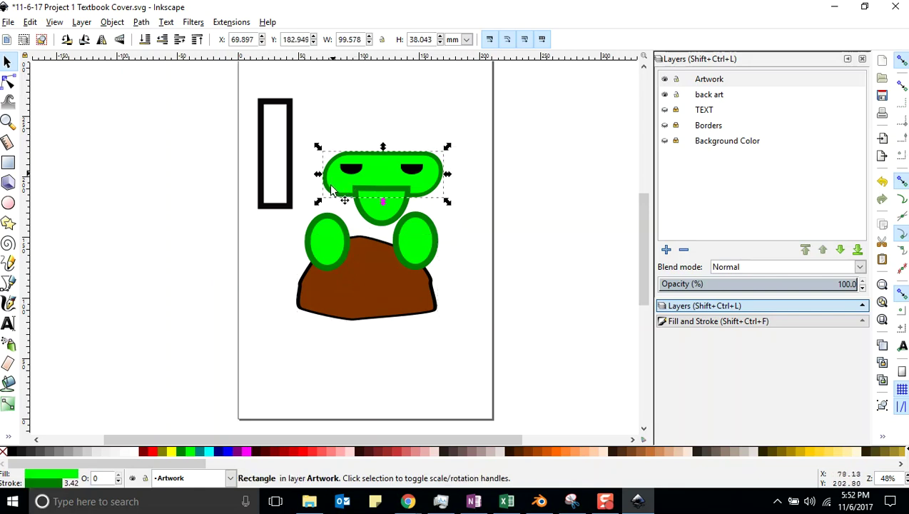
{"action": "key", "text": "shift+Left"}
{"action": "key", "text": "shift+Left"}
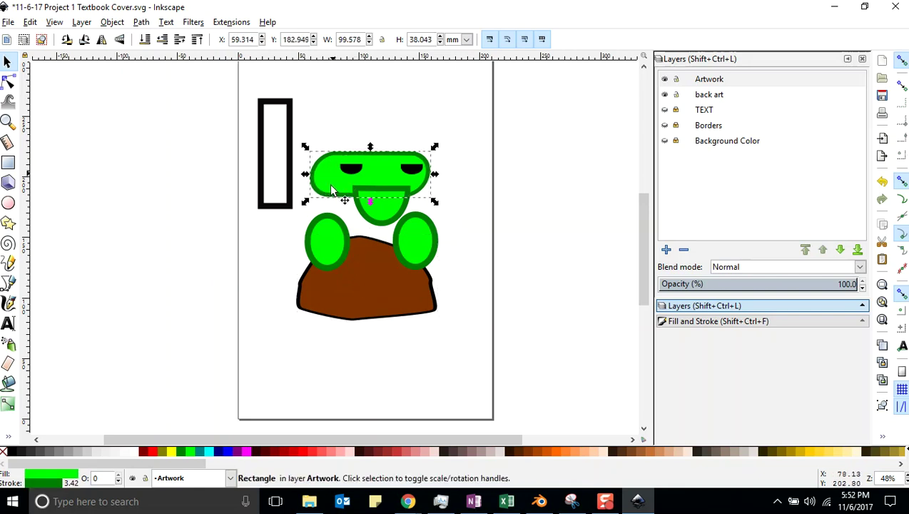
{"action": "key", "text": "shift+Left"}
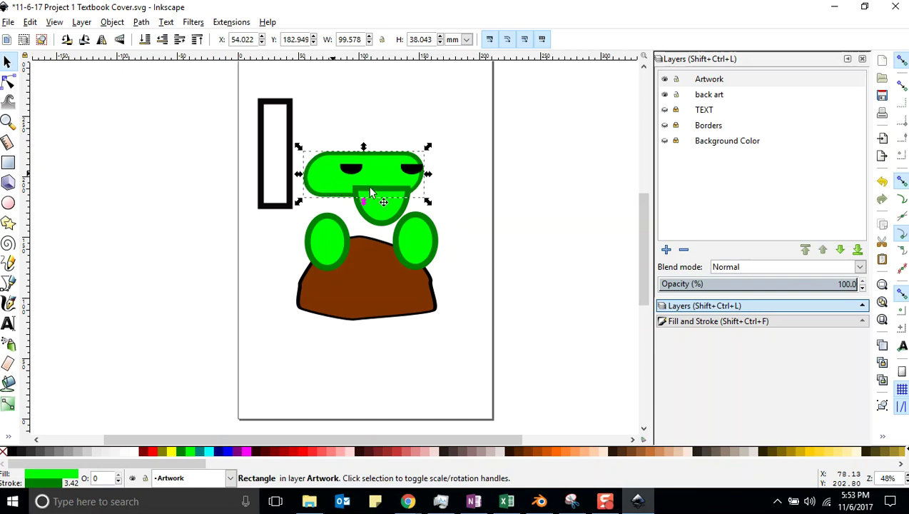
Deselect the green rounded rectangle and save the document
{"action": "key", "text": "Escape"}
{"action": "left_click", "coordinate": [7, 22]}
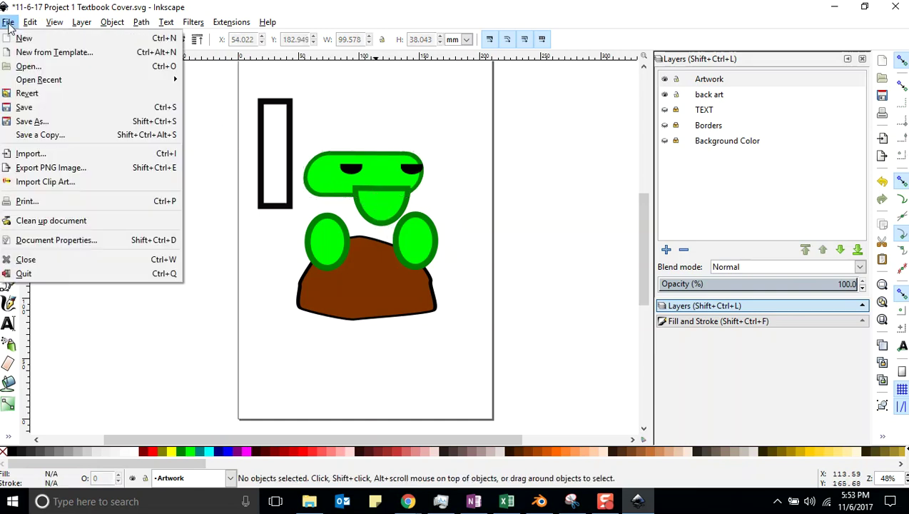
{"action": "left_click", "coordinate": [14, 104]}
Nudge the green half-ellipse under the head left to about X 78.78 mm and save the document
{"action": "left_click", "coordinate": [369, 215]}
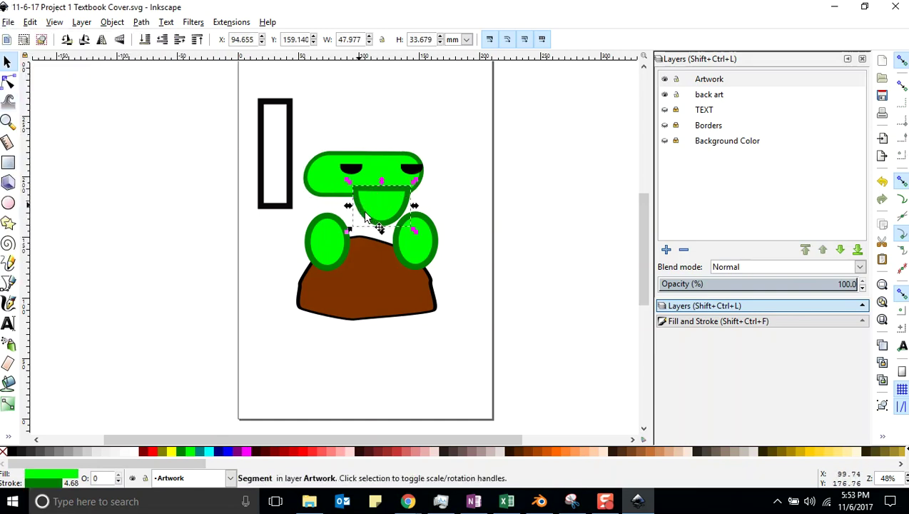
{"action": "left_click", "coordinate": [370, 227]}
{"action": "key", "text": "shift+Left"}
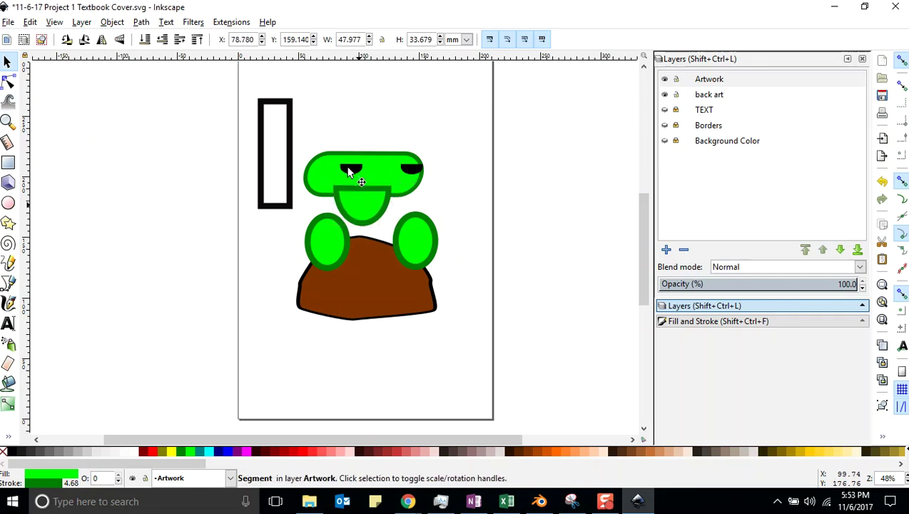
{"action": "key", "text": "Escape"}
{"action": "left_click", "coordinate": [8, 22]}
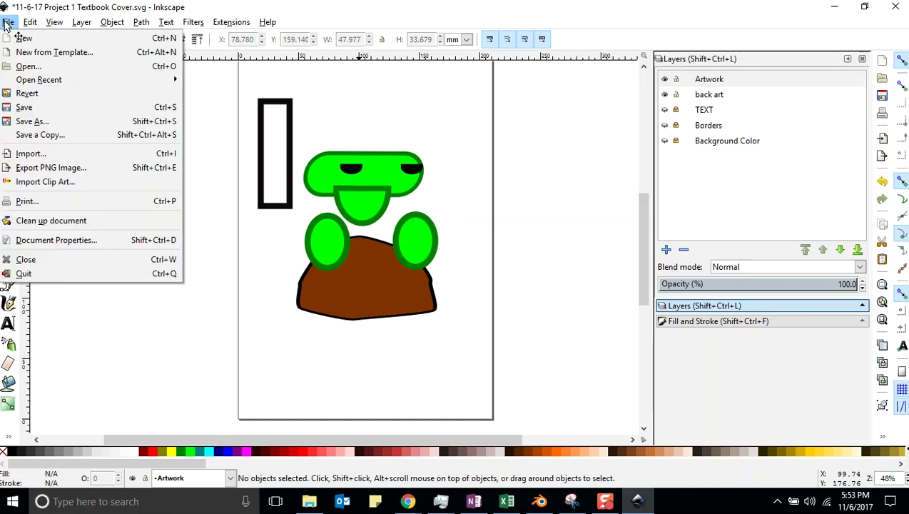
{"action": "left_click", "coordinate": [21, 108]}
Nudge the figure's left black eye left to about X 73.86 mm and save the document
{"action": "left_click", "coordinate": [346, 175]}
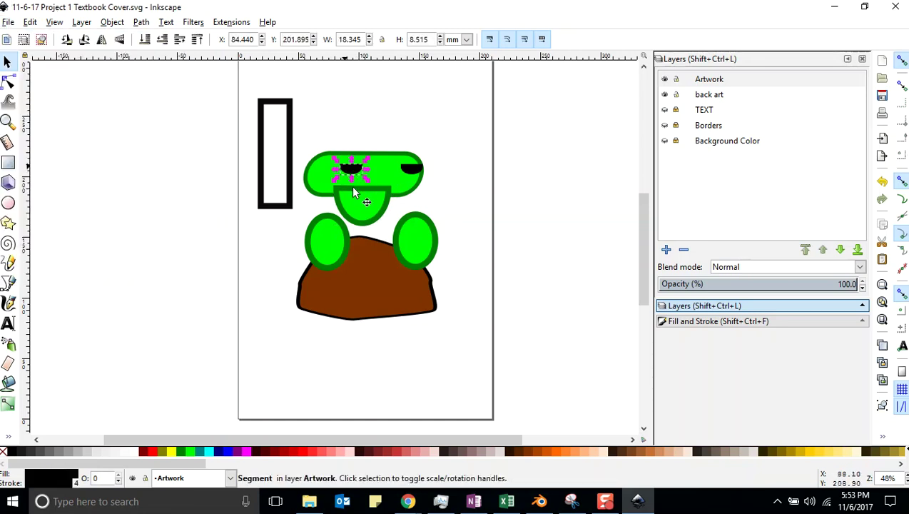
{"action": "key", "text": "shift+Left"}
{"action": "key", "text": "shift+Left"}
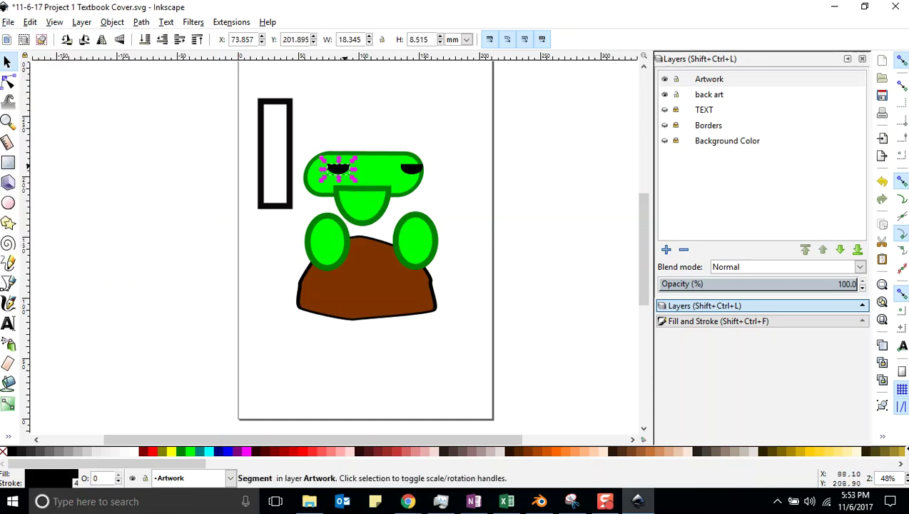
{"action": "left_click", "coordinate": [7, 22]}
{"action": "left_click", "coordinate": [23, 107]}
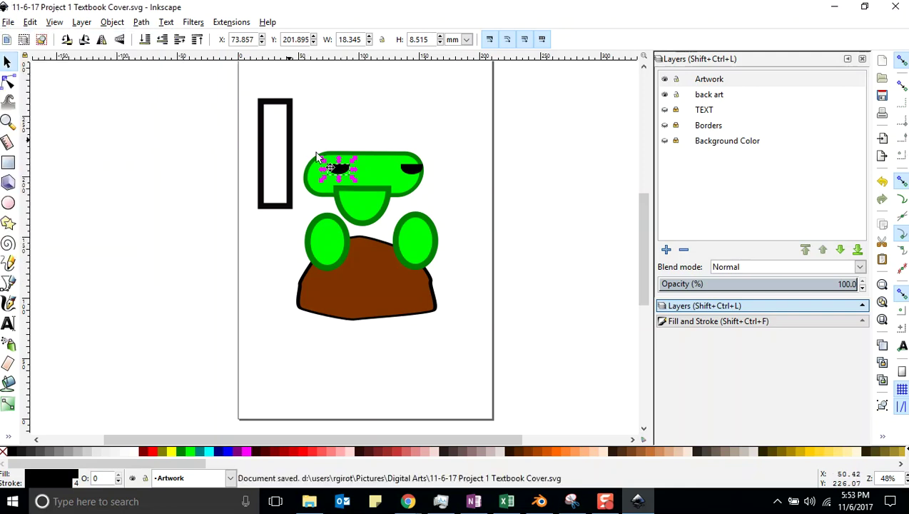
Nudge the figure's right black eye left to about X 118.69 mm and save the document
{"action": "left_click", "coordinate": [407, 171]}
{"action": "key", "text": "shift+Left"}
{"action": "key", "text": "shift+Left"}
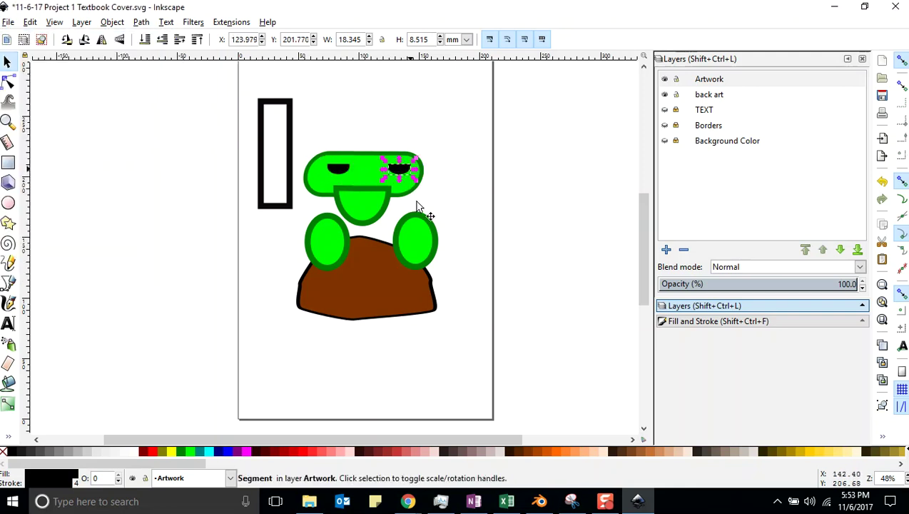
{"action": "key", "text": "shift+Left"}
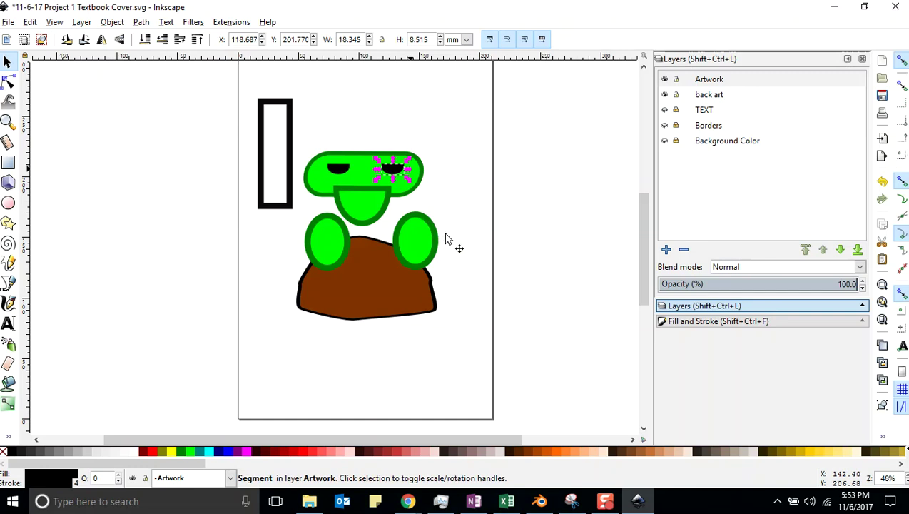
{"action": "left_click", "coordinate": [461, 189]}
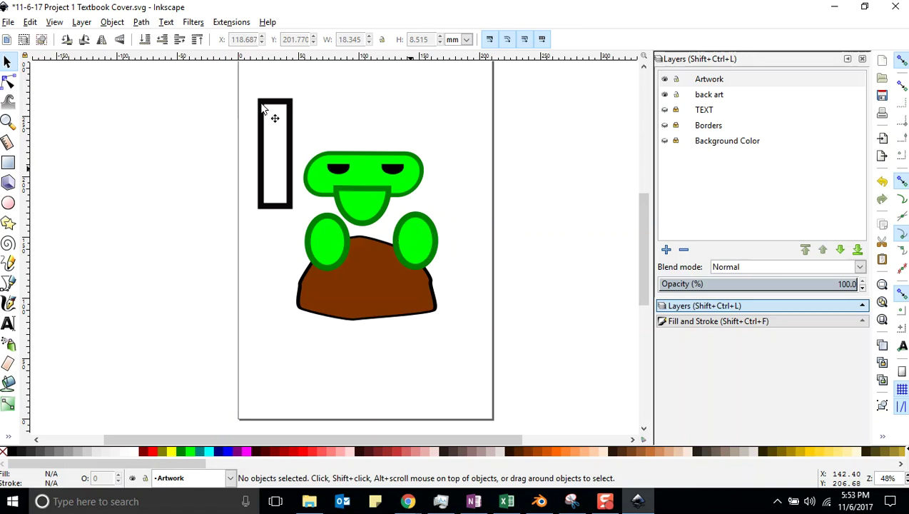
{"action": "left_click", "coordinate": [8, 22]}
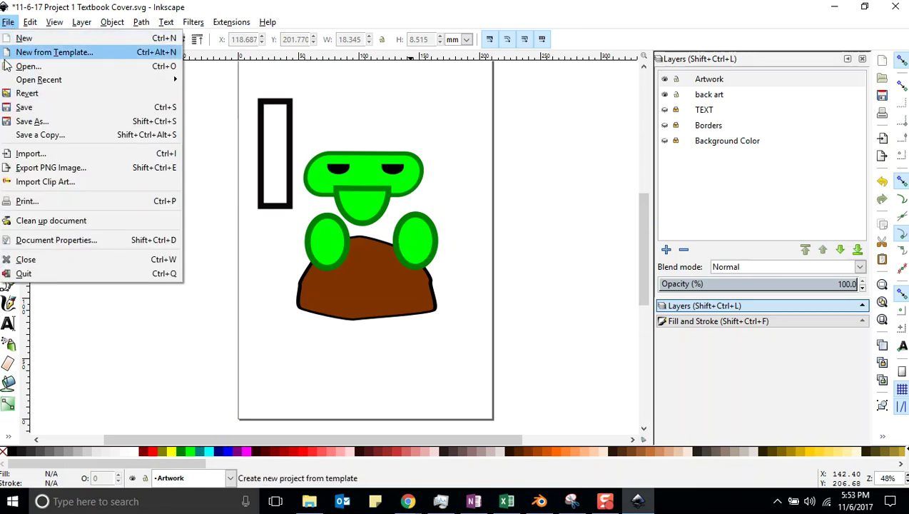
{"action": "left_click", "coordinate": [25, 103]}
Delete the tall black-outlined white rectangle beside the figure and save the document
{"action": "left_click_drag", "start_coordinate": [251, 82], "coordinate": [298, 224]}
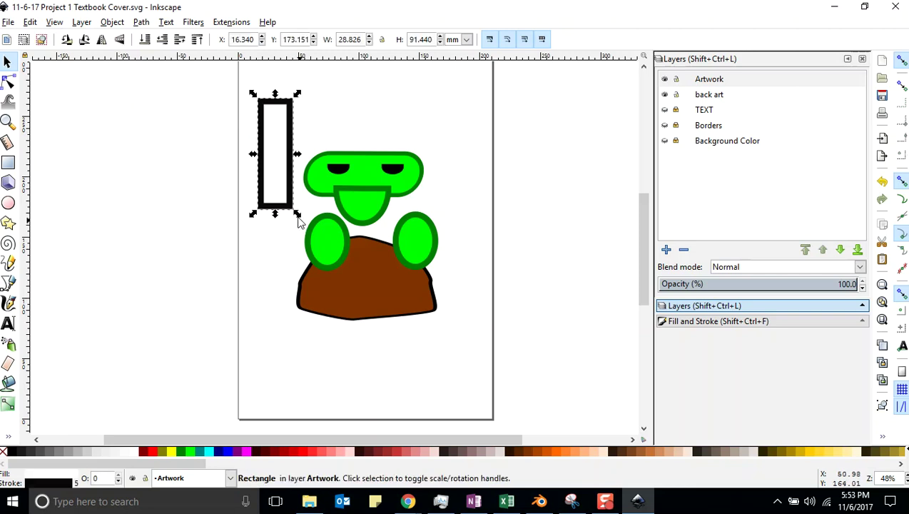
{"action": "key", "text": "Delete"}
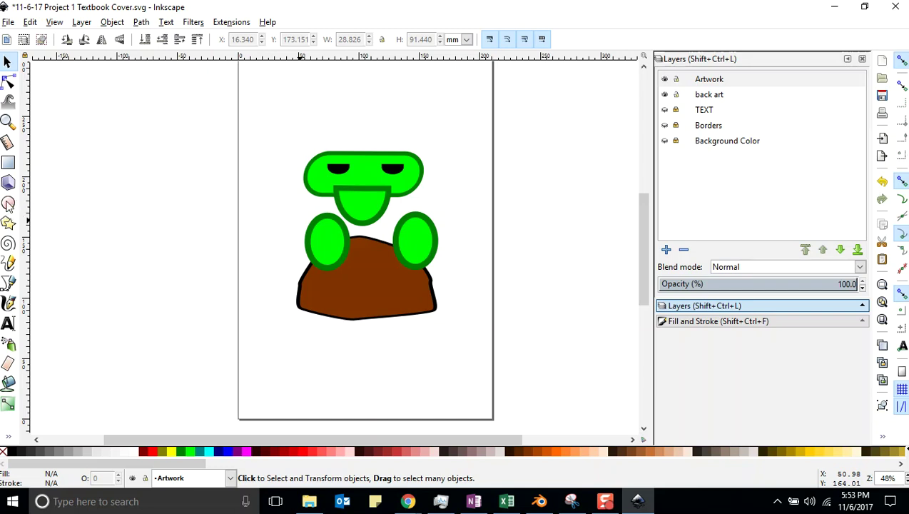
{"action": "left_click", "coordinate": [7, 22]}
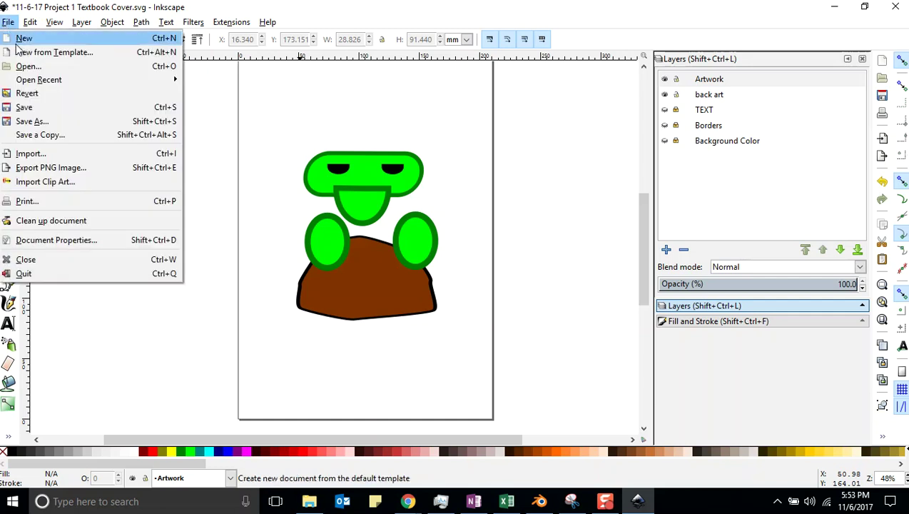
{"action": "left_click", "coordinate": [24, 107]}
Draw an 11-corner polygon about 100 by 115 mm over the figure's left side and save the document
{"action": "left_click", "coordinate": [9, 223]}
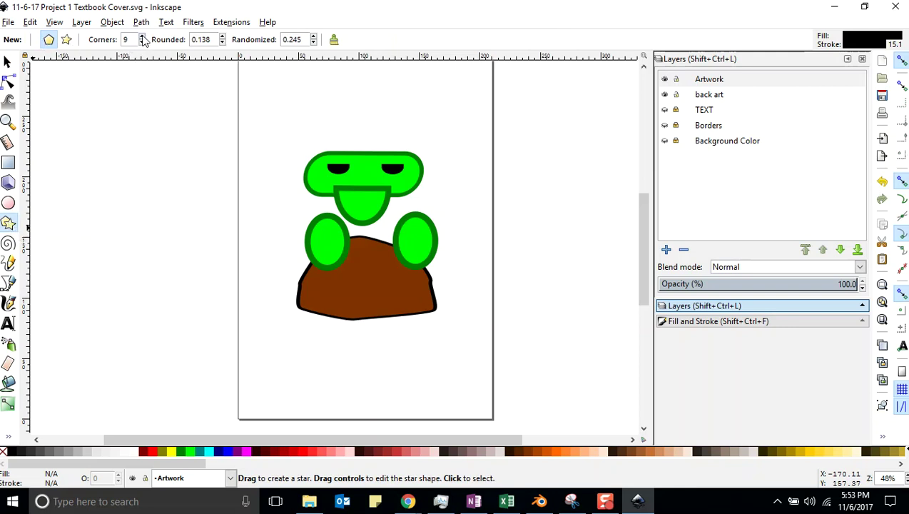
{"action": "left_click_drag", "start_coordinate": [300, 190], "coordinate": [353, 226]}
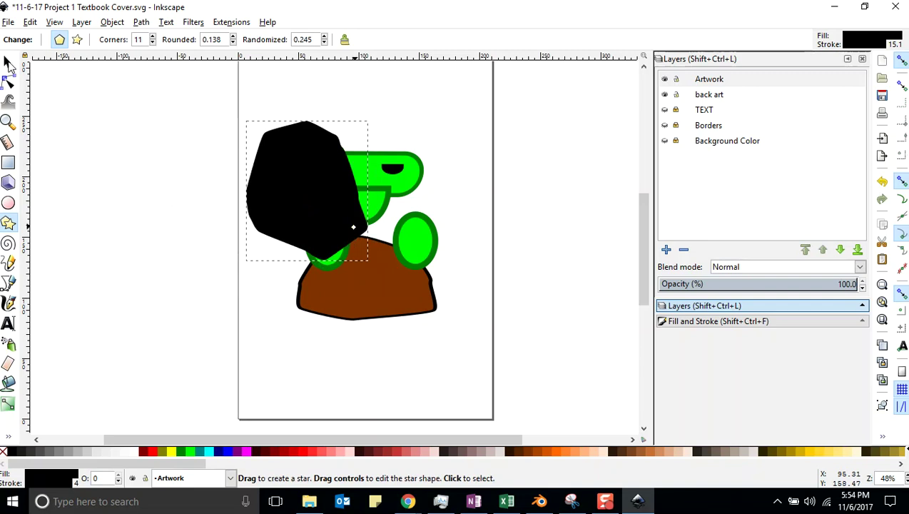
{"action": "left_click", "coordinate": [9, 22]}
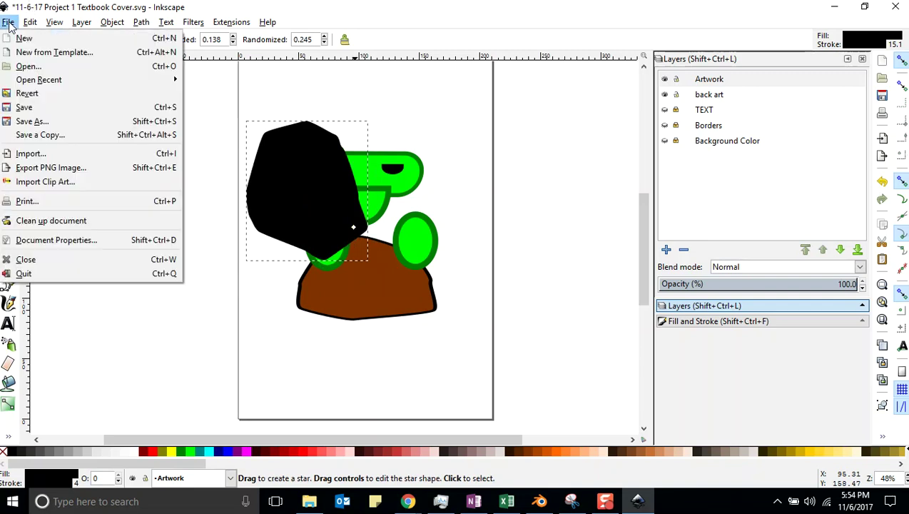
{"action": "left_click", "coordinate": [24, 107]}
Give the new polygon a lime (#00FF00) fill and a dark green stroke, saving the document while recolouring
{"action": "left_click", "coordinate": [7, 62]}
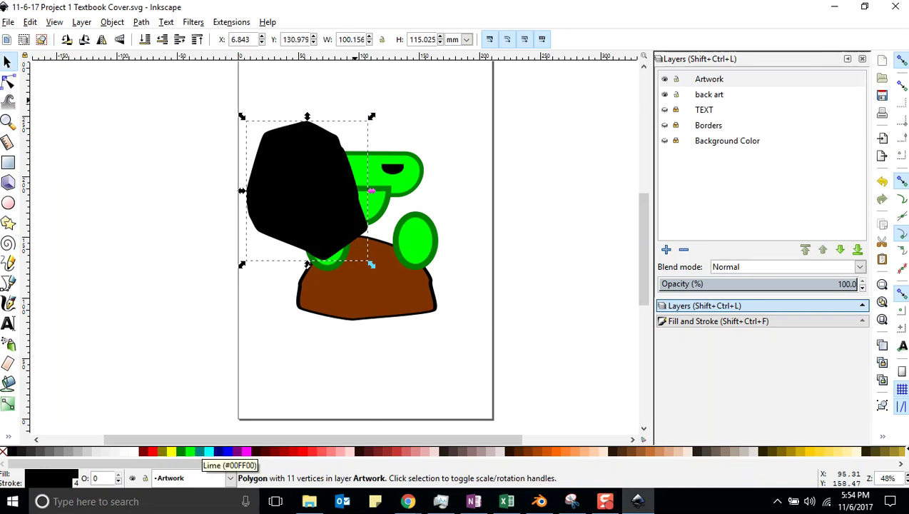
{"action": "left_click", "coordinate": [190, 451]}
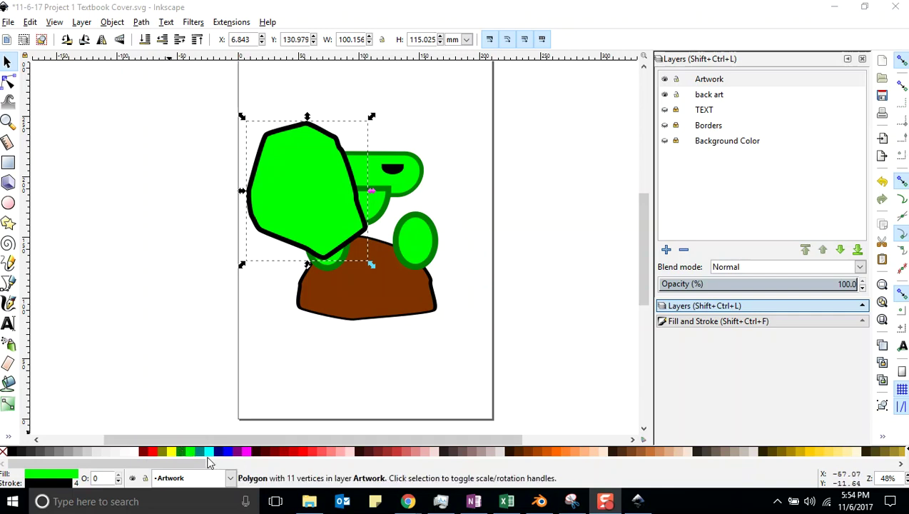
{"action": "left_click", "coordinate": [180, 452]}
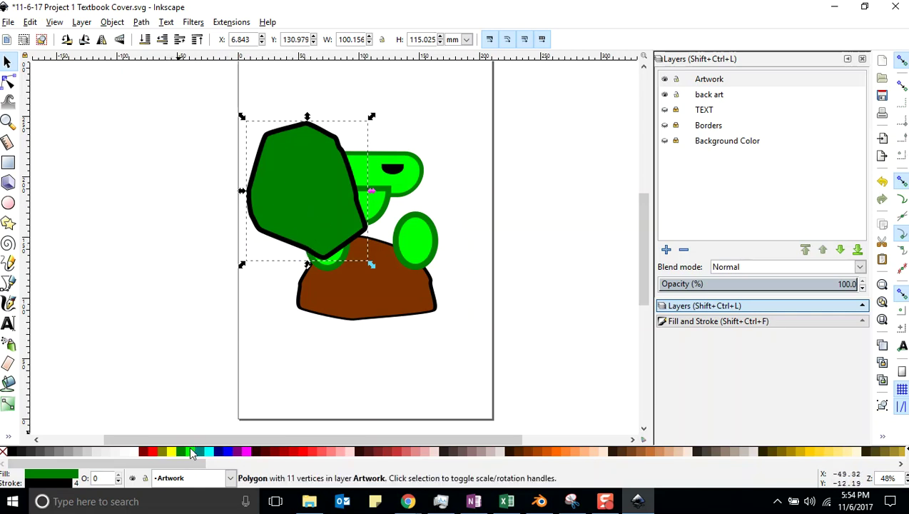
{"action": "left_click", "coordinate": [8, 22]}
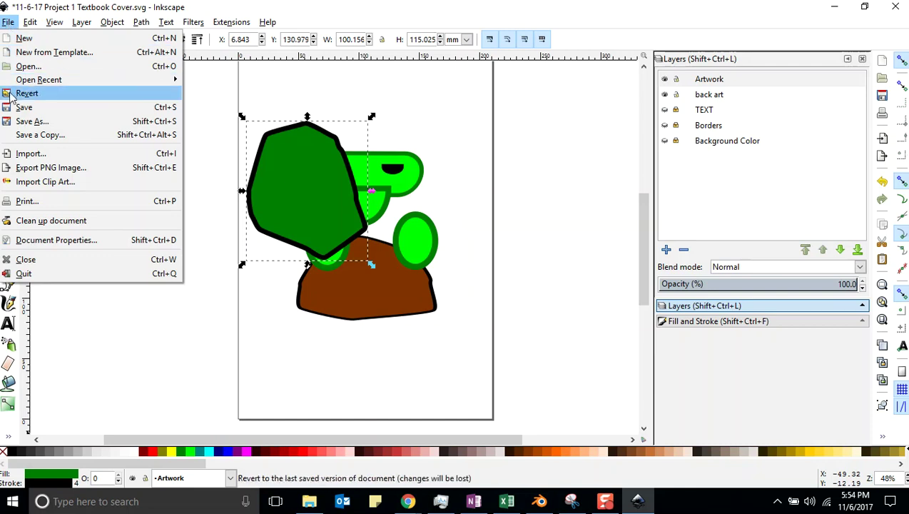
{"action": "left_click", "coordinate": [19, 107]}
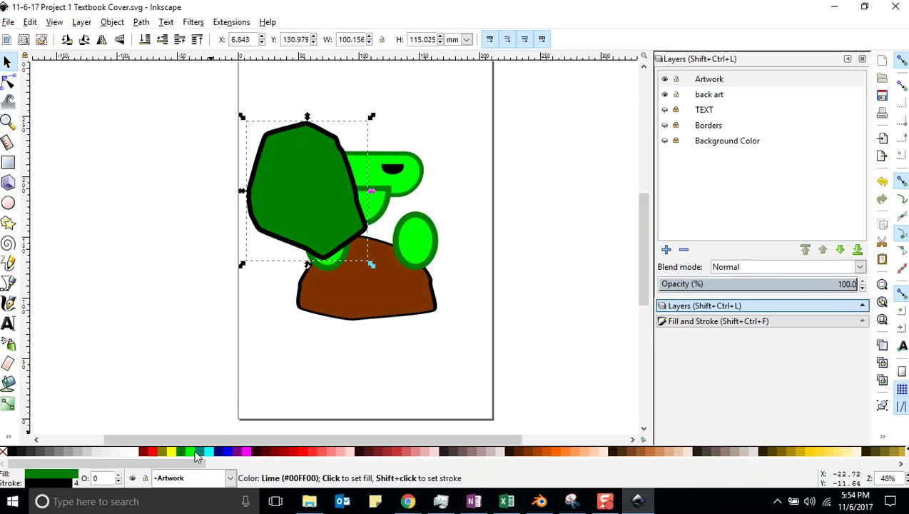
{"action": "left_click", "coordinate": [193, 450]}
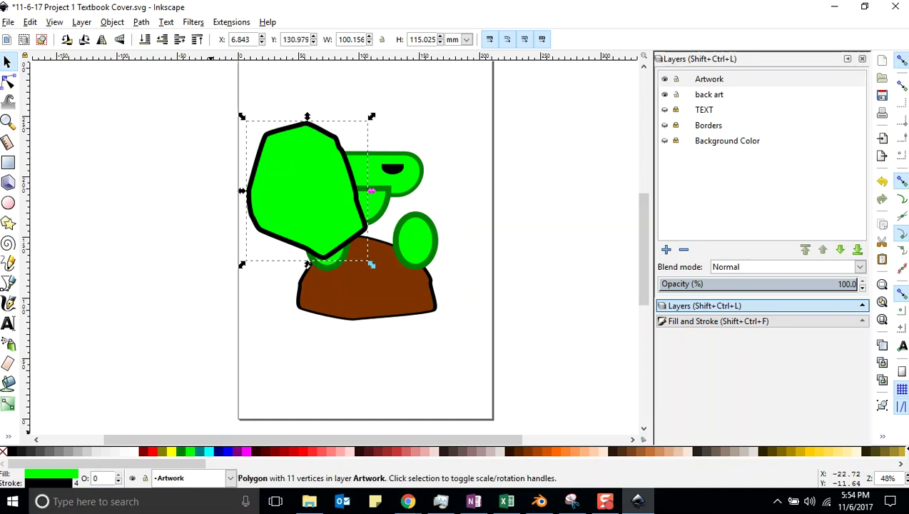
{"action": "left_click", "coordinate": [183, 450], "text": "shift"}
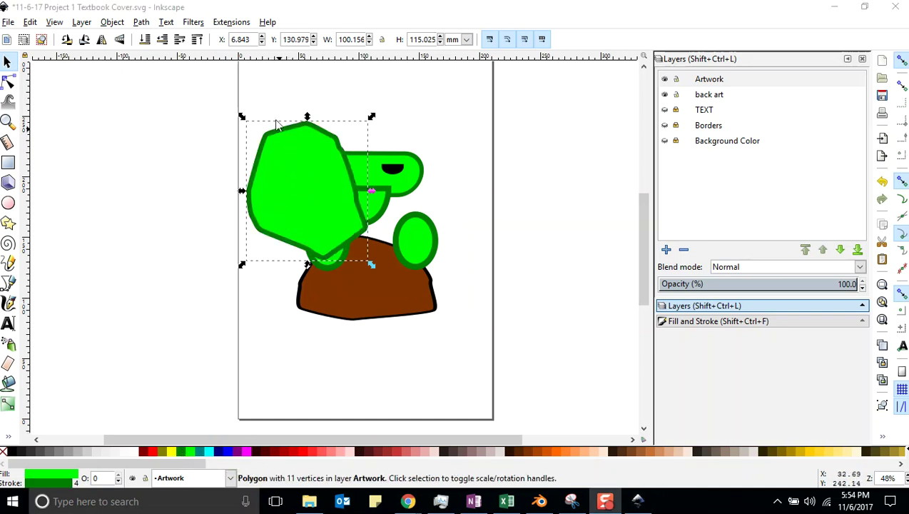
Rotate the green polygon about 69° counterclockwise and save the document
{"action": "left_click", "coordinate": [266, 143]}
{"action": "left_click_drag", "start_coordinate": [244, 117], "coordinate": [198, 238]}
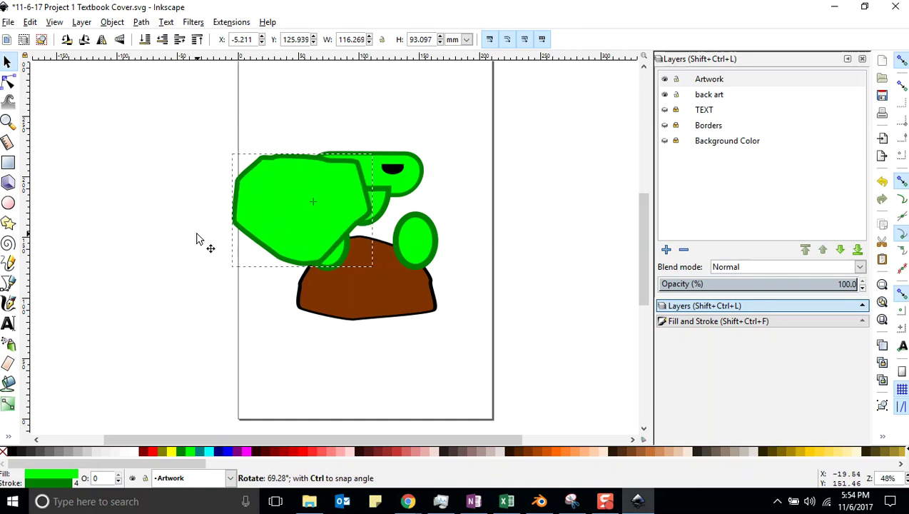
{"action": "left_click_drag", "start_coordinate": [197, 238], "coordinate": [202, 238]}
{"action": "left_click", "coordinate": [235, 167]}
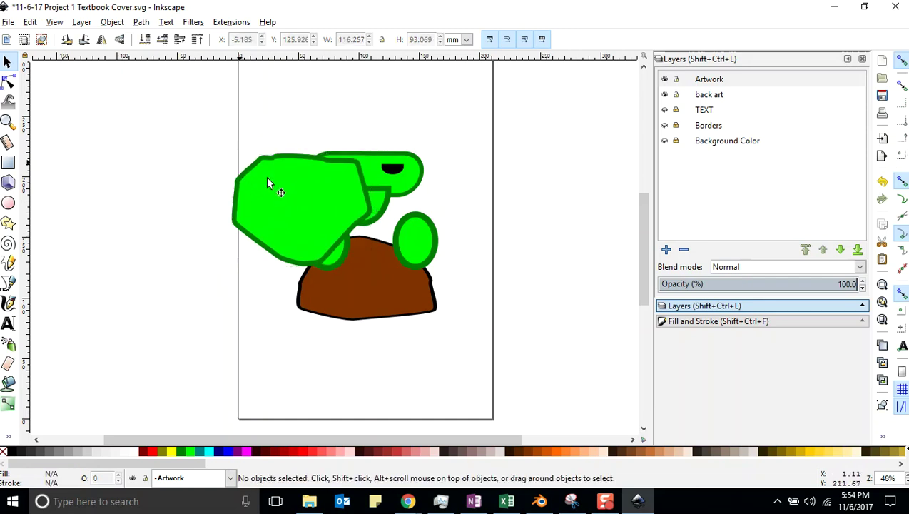
{"action": "left_click", "coordinate": [8, 23]}
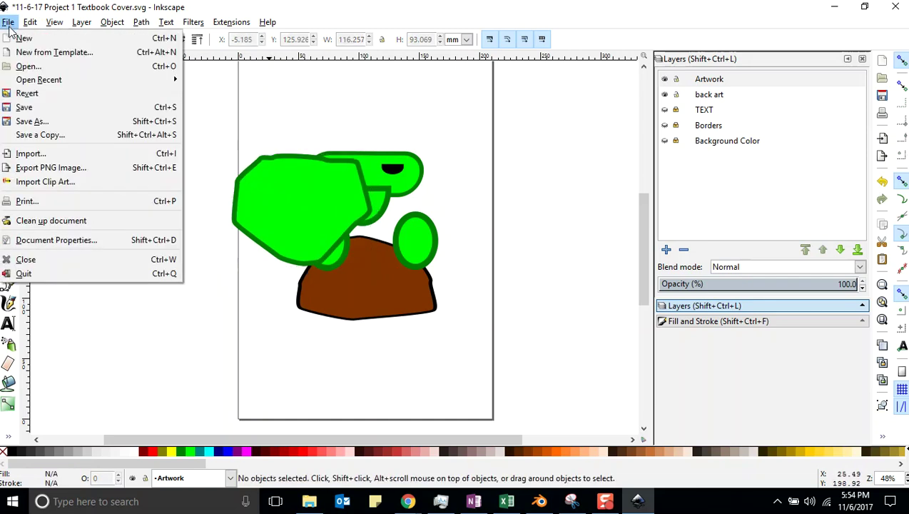
{"action": "left_click", "coordinate": [22, 104]}
Scale the green polygon down to about 105.9 by 84.5 mm and save the document
{"action": "left_click", "coordinate": [284, 184]}
{"action": "left_click_drag", "start_coordinate": [226, 148], "coordinate": [252, 169]}
{"action": "left_click_drag", "start_coordinate": [351, 208], "coordinate": [378, 225]}
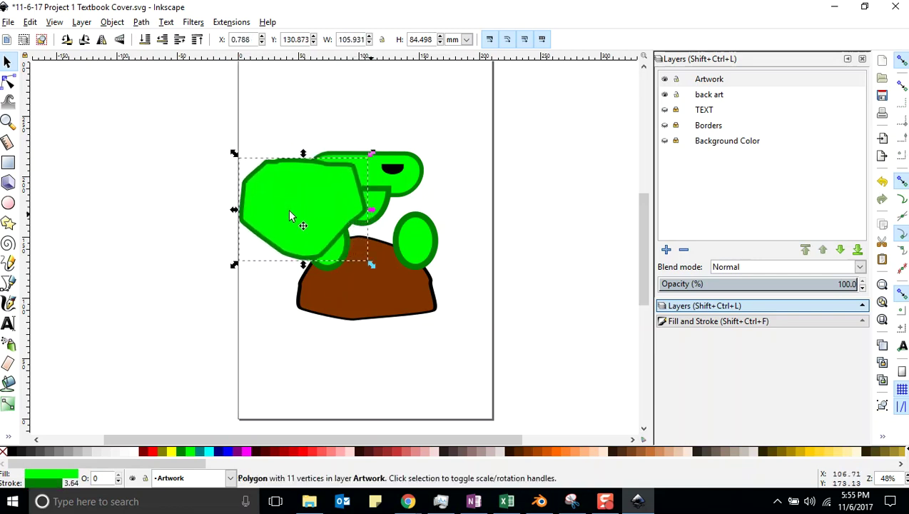
{"action": "key", "text": "Escape"}
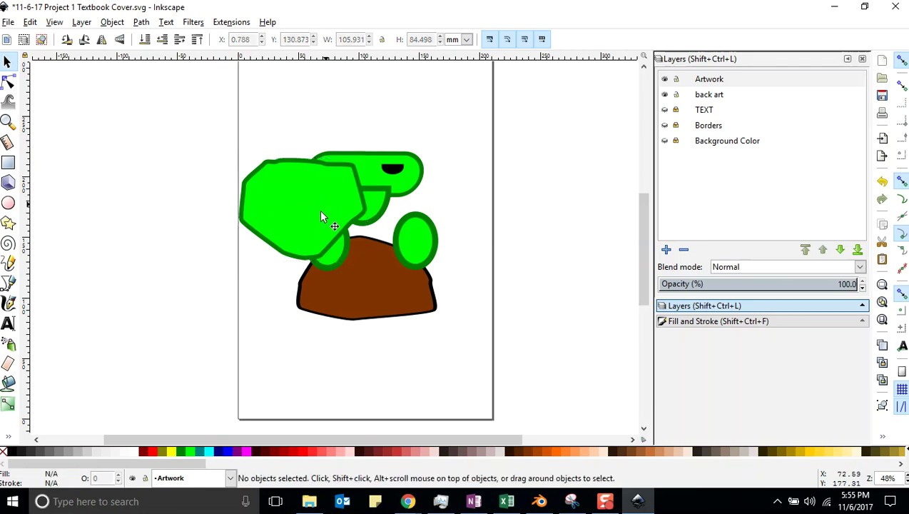
{"action": "left_click", "coordinate": [8, 22]}
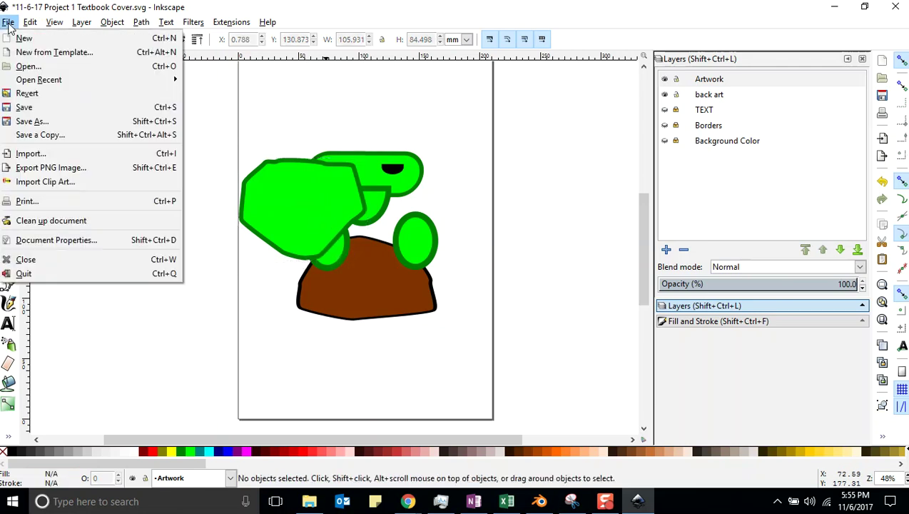
{"action": "left_click", "coordinate": [21, 106]}
Move the green polygon over the figure to about X 53.71 mm, Y 125.58 mm
{"action": "left_click", "coordinate": [262, 173]}
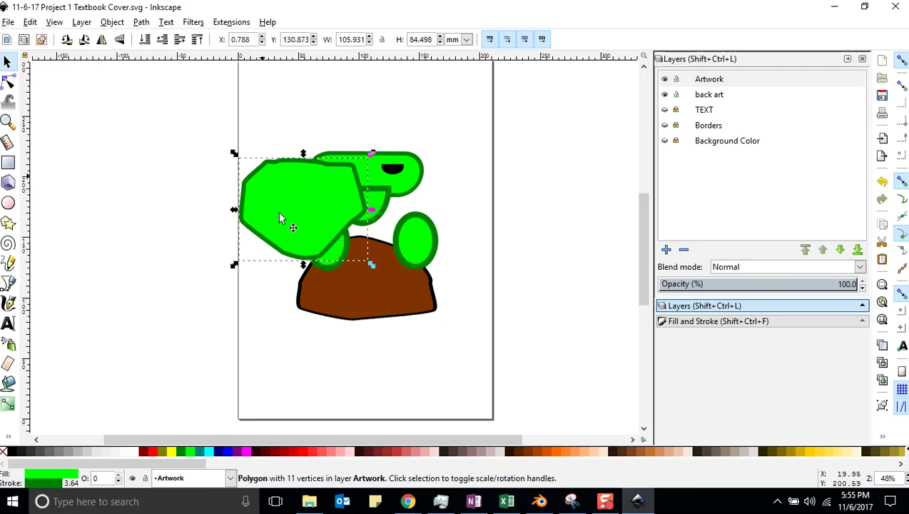
{"action": "key", "text": "shift+Right"}
{"action": "key", "text": "shift+Right"}
{"action": "key", "text": "shift+Right"}
{"action": "key", "text": "shift+Right"}
{"action": "key", "text": "shift+Right"}
{"action": "key", "text": "shift+Right"}
{"action": "key", "text": "shift+Right"}
{"action": "key", "text": "shift+Right"}
{"action": "key", "text": "shift+Right"}
{"action": "key", "text": "shift+Right"}
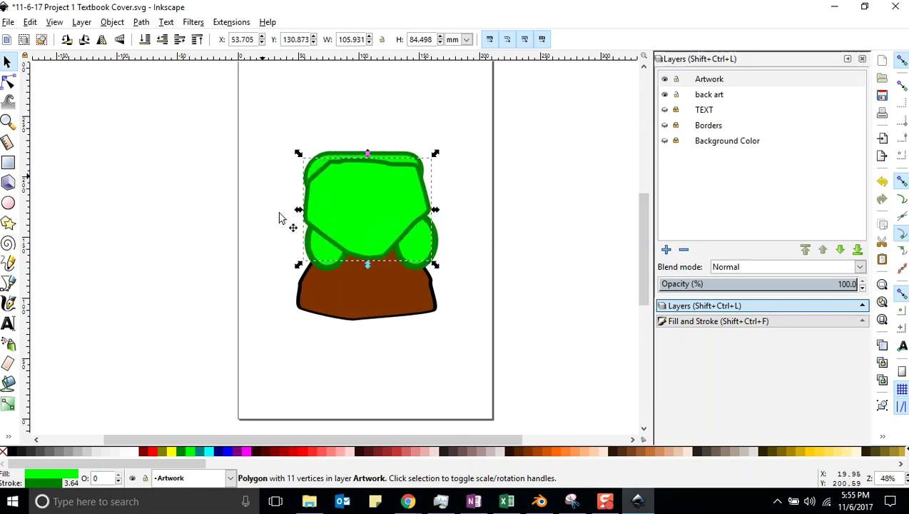
{"action": "key", "text": "shift+Right"}
{"action": "key", "text": "shift+Left"}
{"action": "key", "text": "shift+Down"}
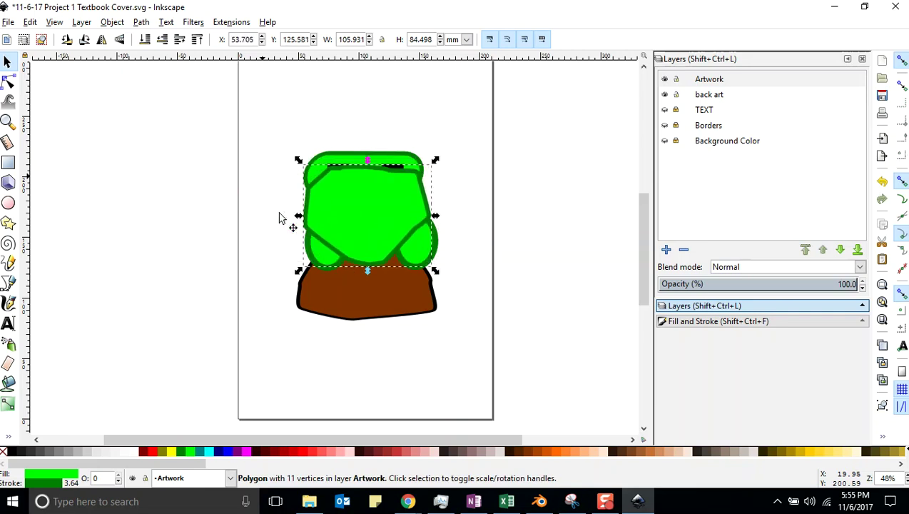
Lower the green polygon to the bottom of the stacking order, behind the head, limbs and brown shape
{"action": "left_click", "coordinate": [110, 25]}
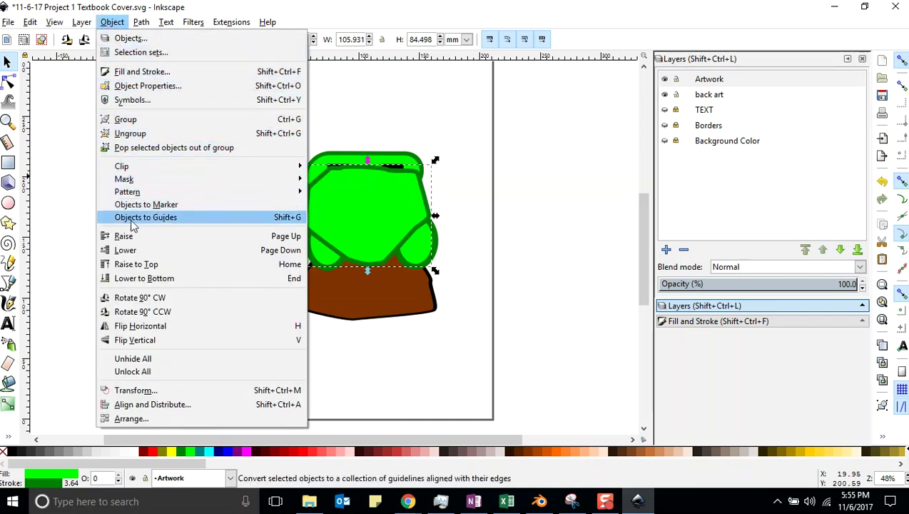
{"action": "left_click", "coordinate": [140, 279]}
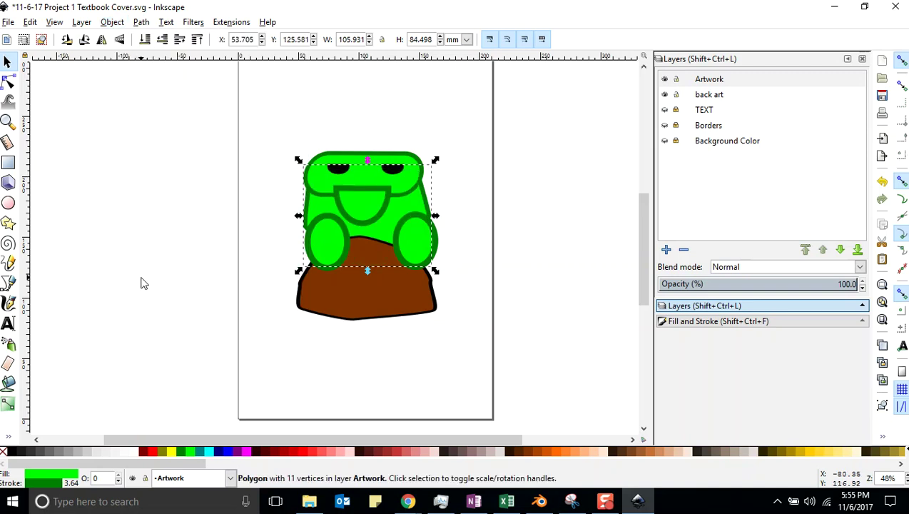
Show the TEXT, Borders and Background Color layers along with the artwork and save the document
{"action": "left_click", "coordinate": [464, 259]}
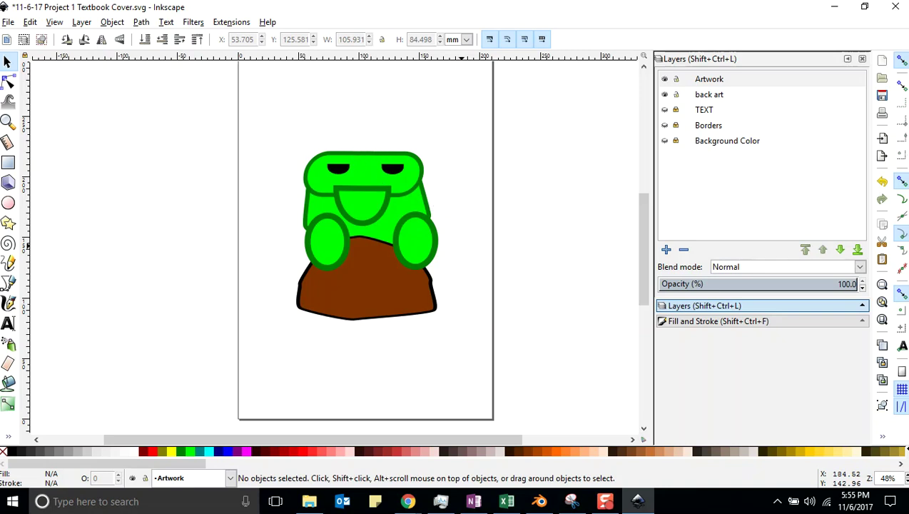
{"action": "key", "text": "n"}
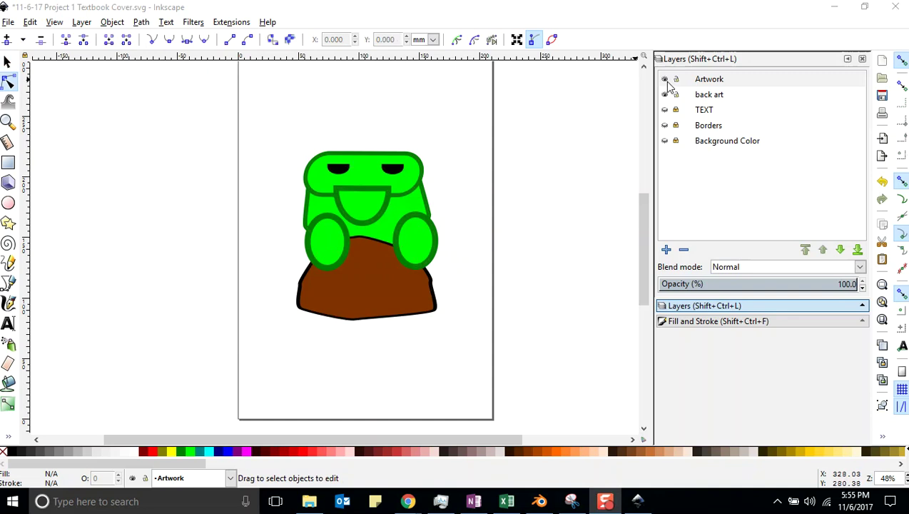
{"action": "left_click", "coordinate": [666, 114]}
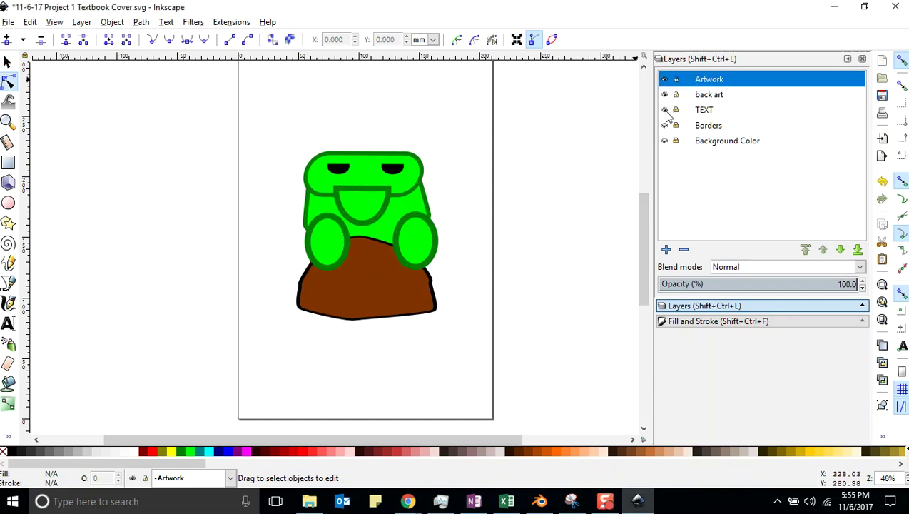
{"action": "left_click", "coordinate": [666, 127]}
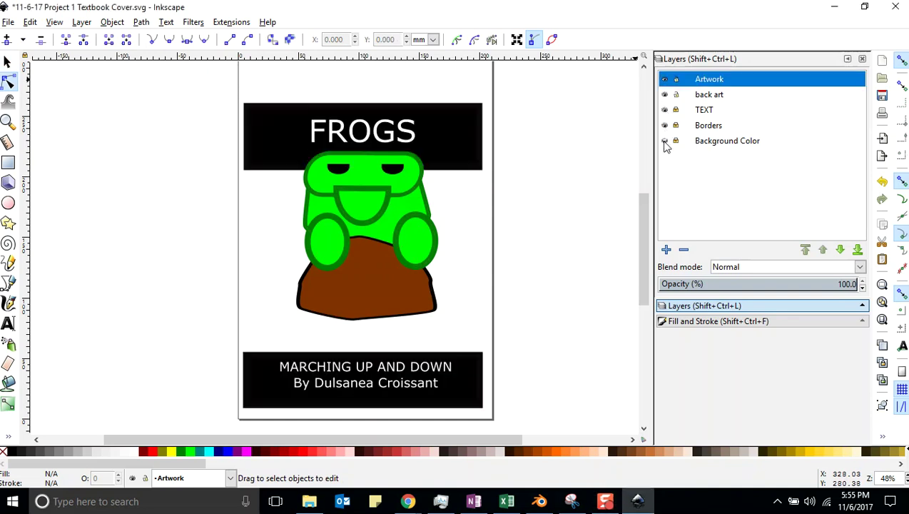
{"action": "left_click", "coordinate": [665, 143]}
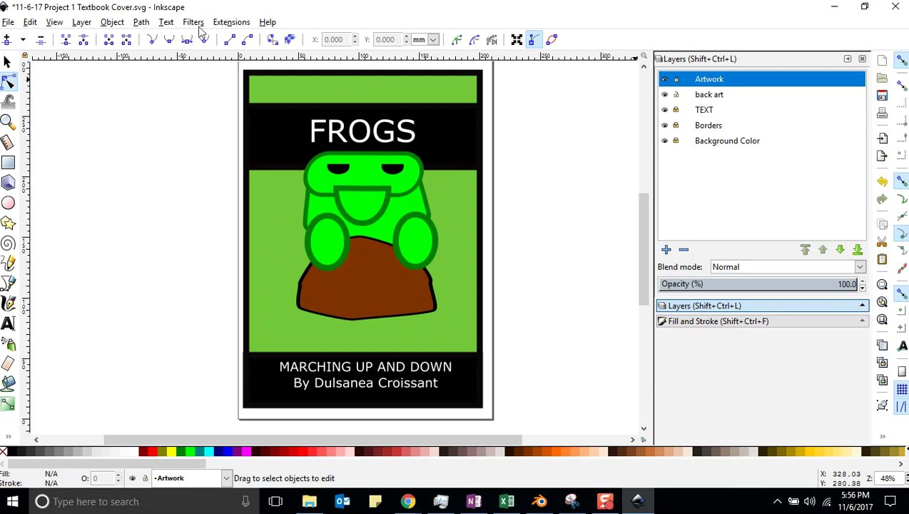
{"action": "left_click", "coordinate": [8, 22]}
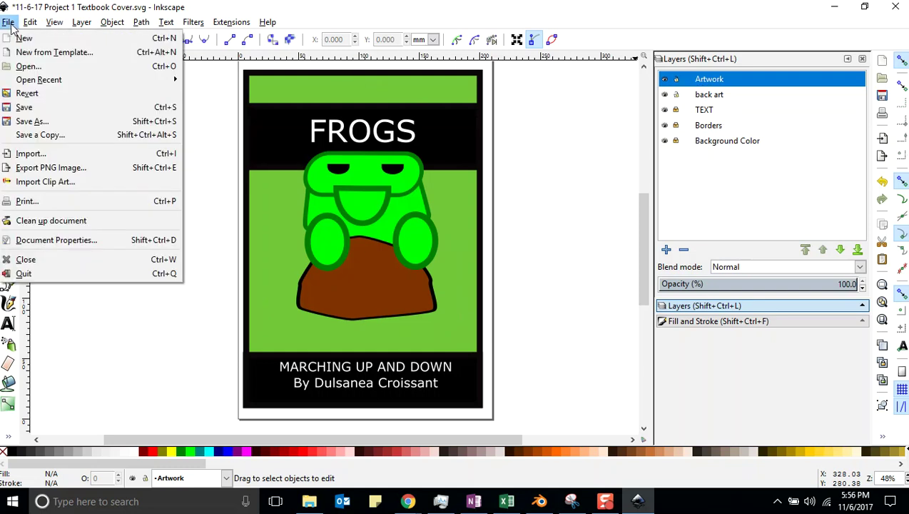
{"action": "left_click", "coordinate": [27, 107]}
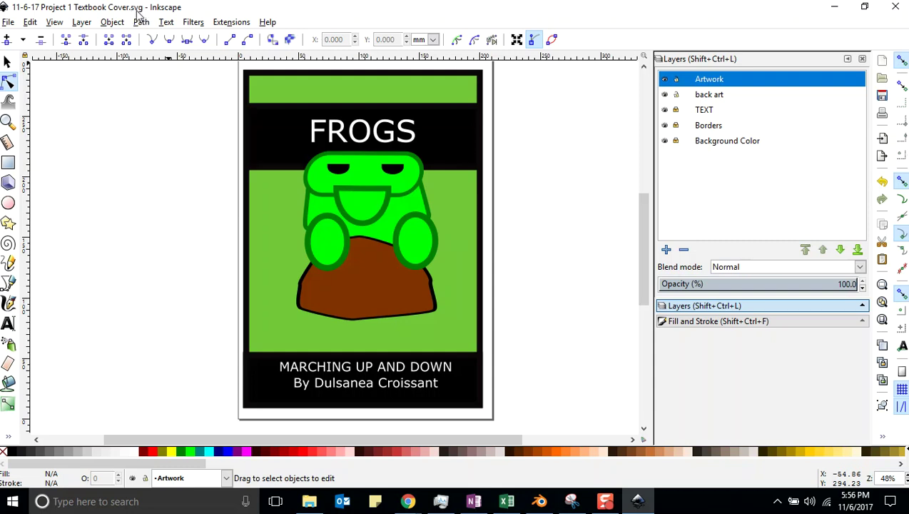
Examine the frog's body edges and fills at high magnification and return to a view of the whole page
{"action": "left_click", "coordinate": [7, 122]}
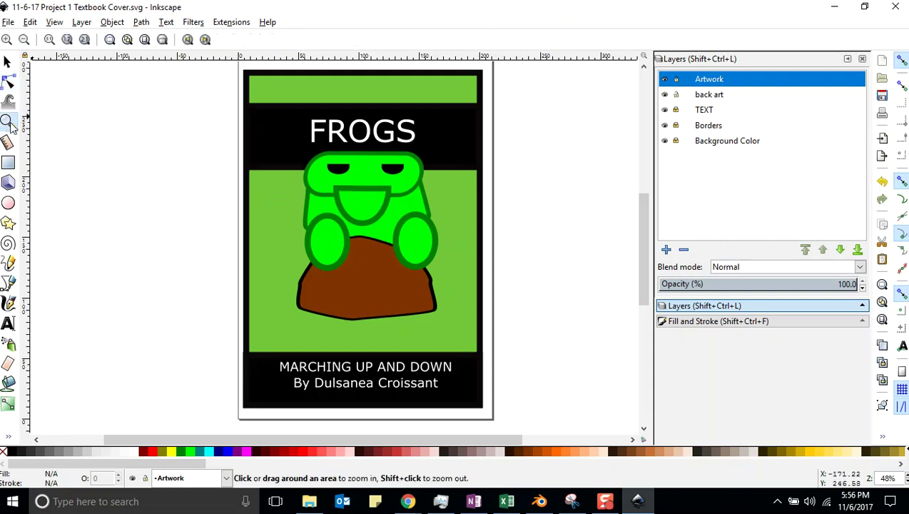
{"action": "left_click", "coordinate": [318, 204]}
{"action": "left_click", "coordinate": [317, 204]}
{"action": "left_click", "coordinate": [317, 203]}
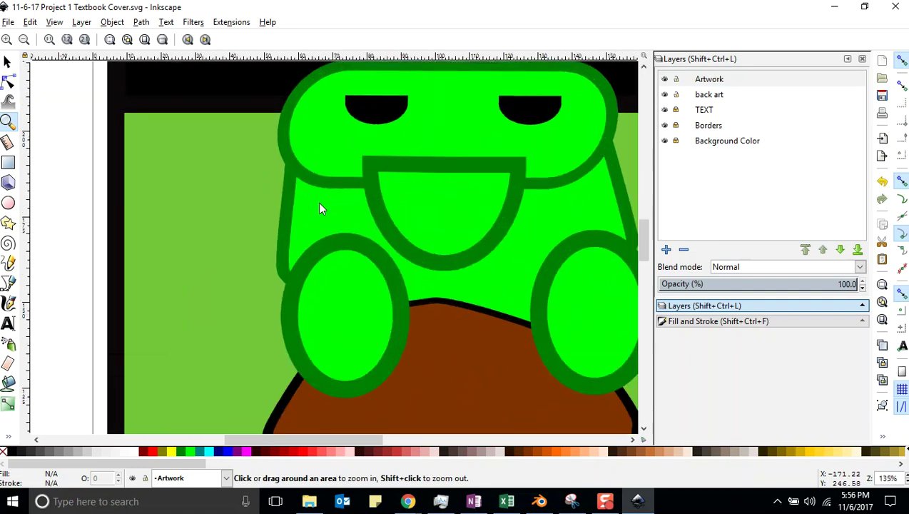
{"action": "left_click", "coordinate": [317, 203]}
{"action": "left_click", "coordinate": [318, 203]}
{"action": "left_click", "coordinate": [320, 205]}
{"action": "left_click", "coordinate": [320, 205]}
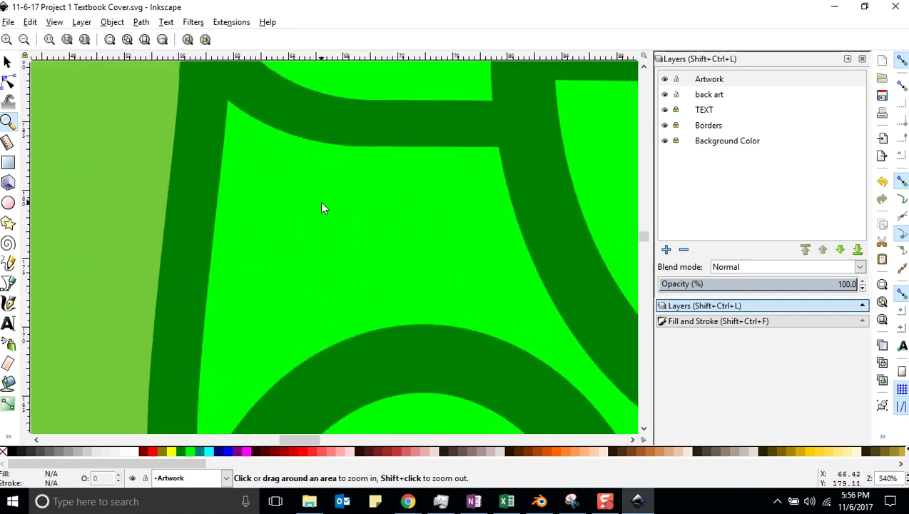
{"action": "left_click", "coordinate": [321, 206]}
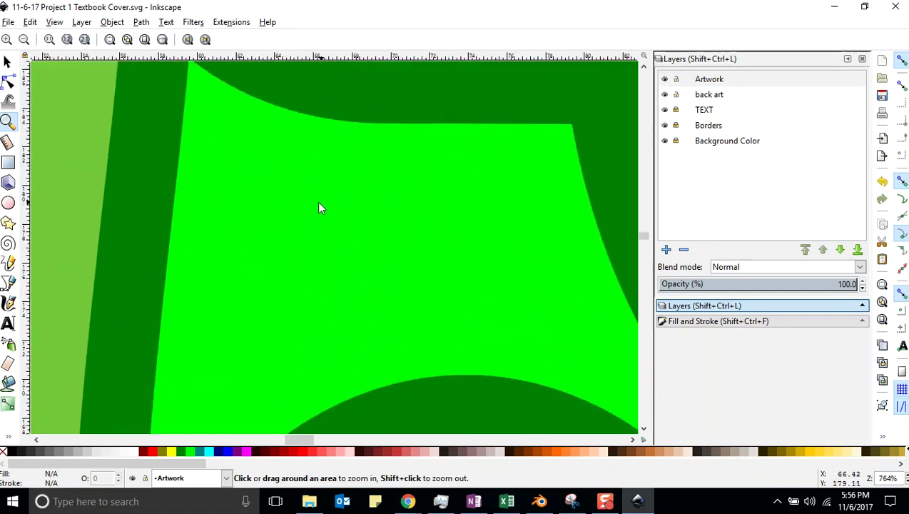
{"action": "left_click", "coordinate": [207, 140]}
{"action": "scroll", "coordinate": [159, 148], "scroll_direction": "down", "scroll_amount": 5}
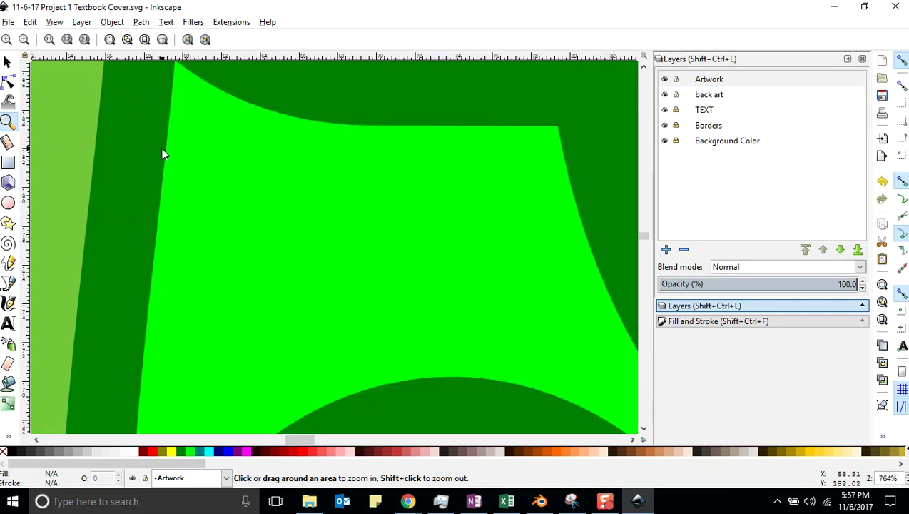
{"action": "scroll", "coordinate": [243, 185], "scroll_direction": "down", "scroll_amount": 4}
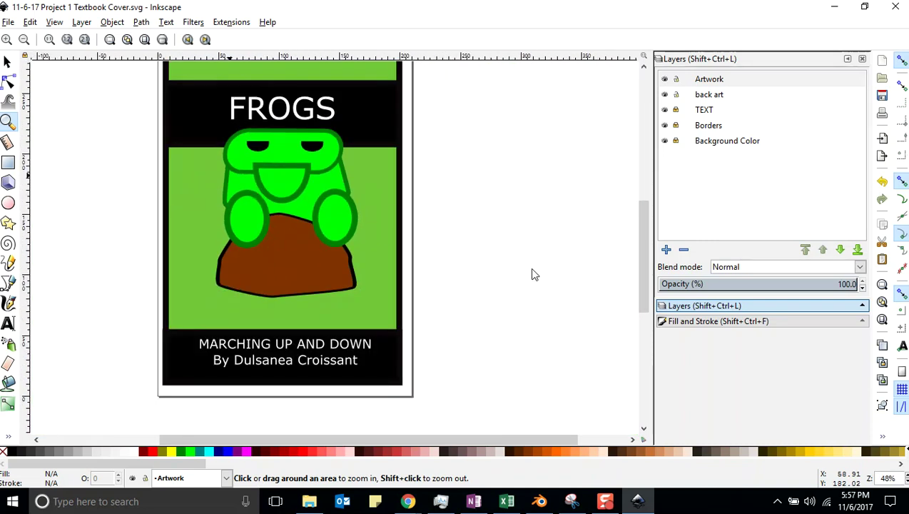
{"action": "key", "text": "5"}
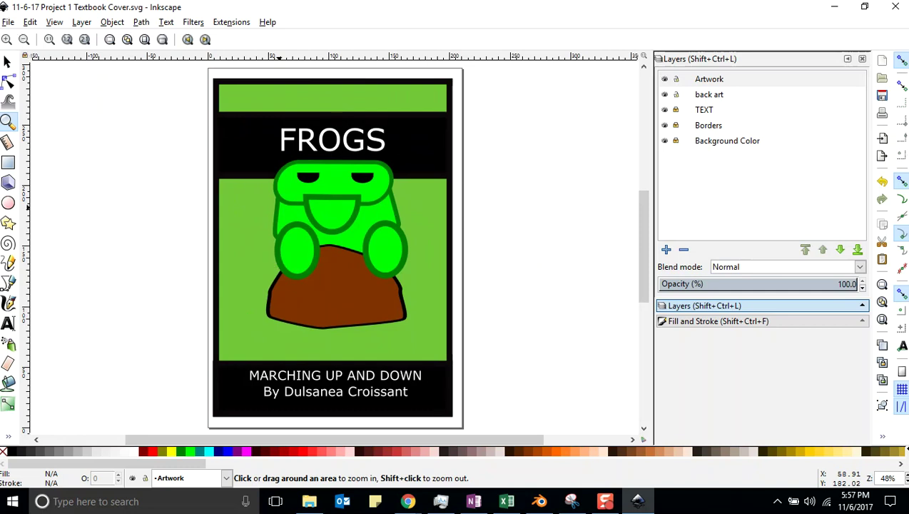
Set up a PNG export named 11-6-17 Project 1 Textbook Cover in the 2017-18 folder of Digital Arts
{"action": "left_click", "coordinate": [8, 22]}
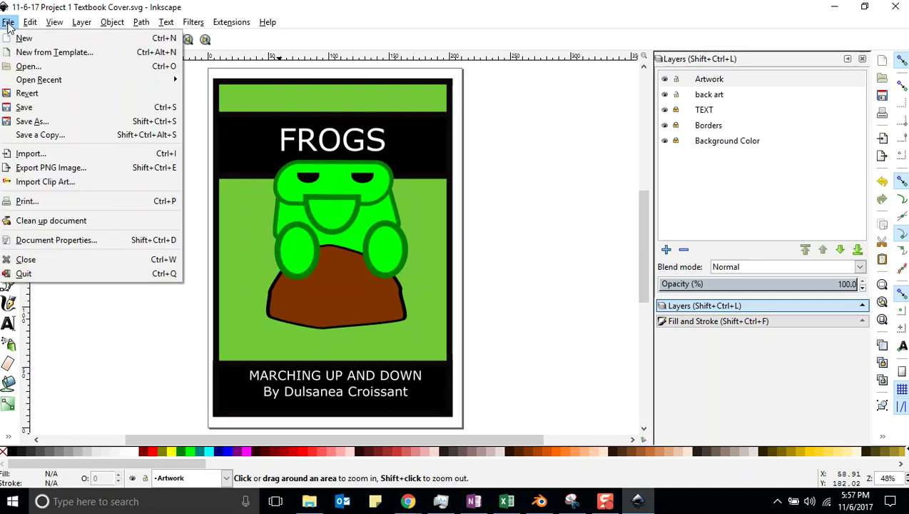
{"action": "left_click", "coordinate": [55, 174]}
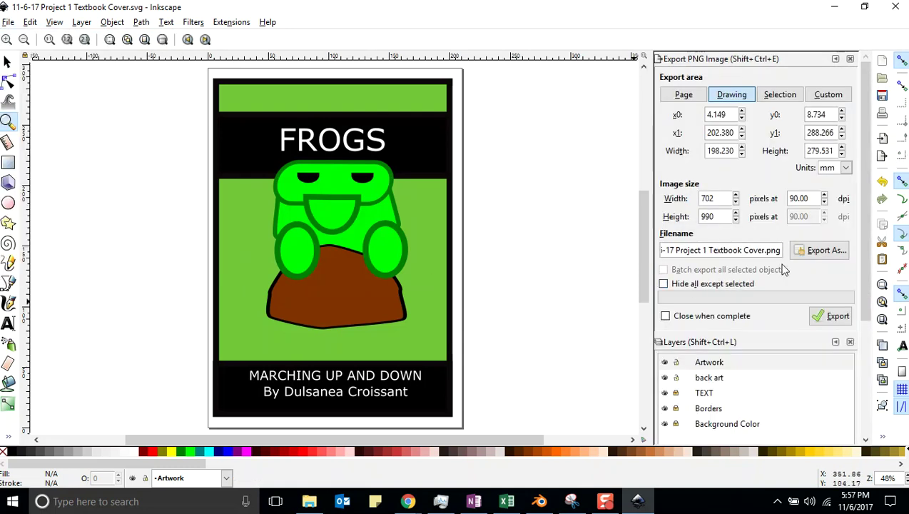
{"action": "left_click", "coordinate": [824, 256]}
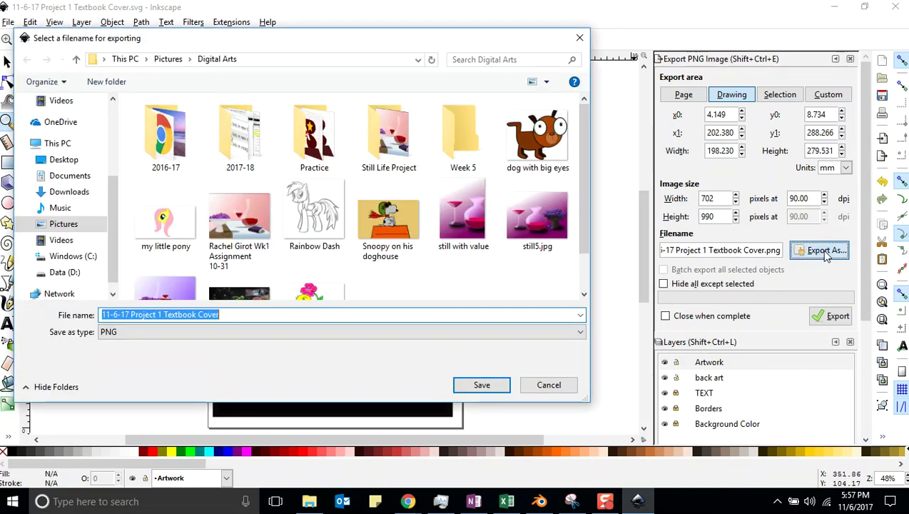
{"action": "double_click", "coordinate": [242, 139]}
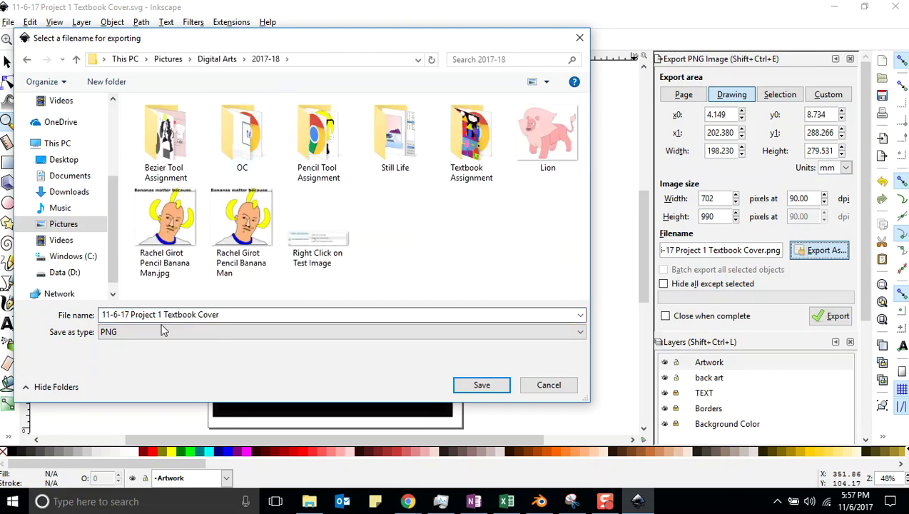
{"action": "left_click", "coordinate": [135, 314]}
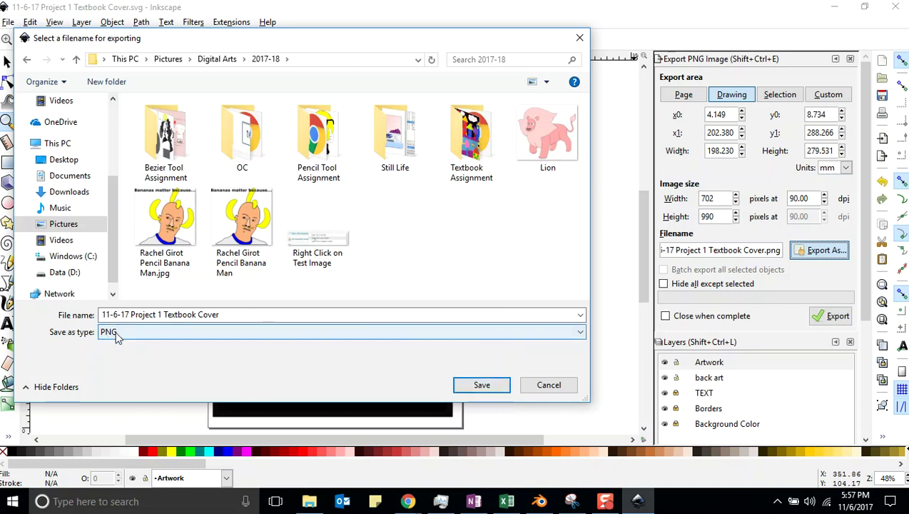
{"action": "left_click", "coordinate": [482, 385]}
Turn on closing when complete, save the document and export the cover drawing as PNG
{"action": "left_click_drag", "start_coordinate": [869, 142], "coordinate": [872, 257]}
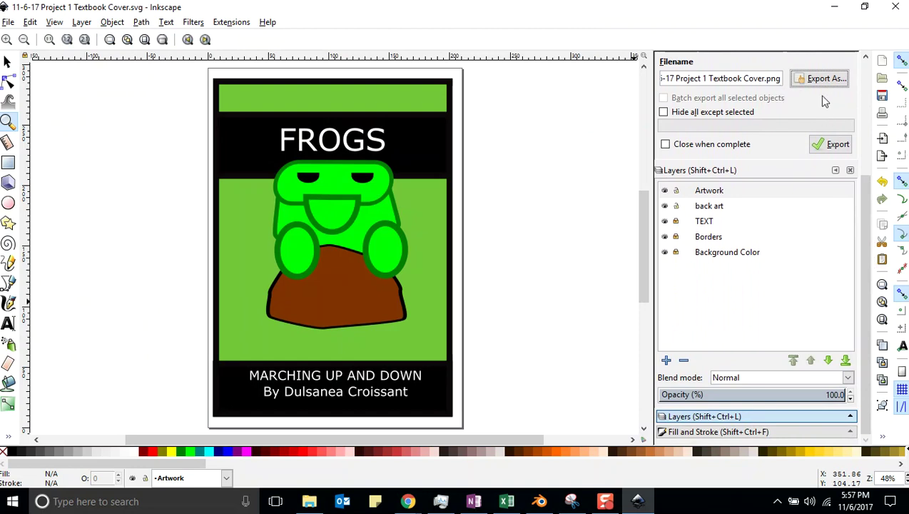
{"action": "left_click", "coordinate": [665, 147]}
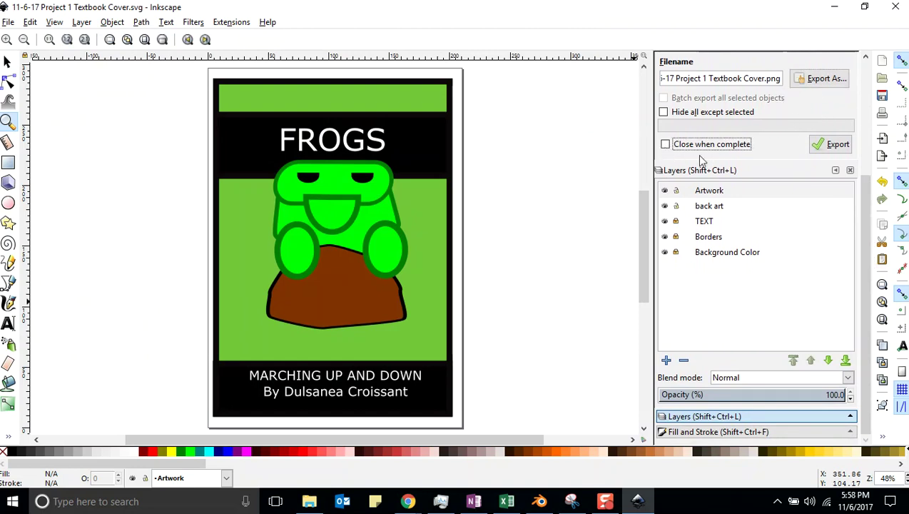
{"action": "key", "text": "ctrl+s"}
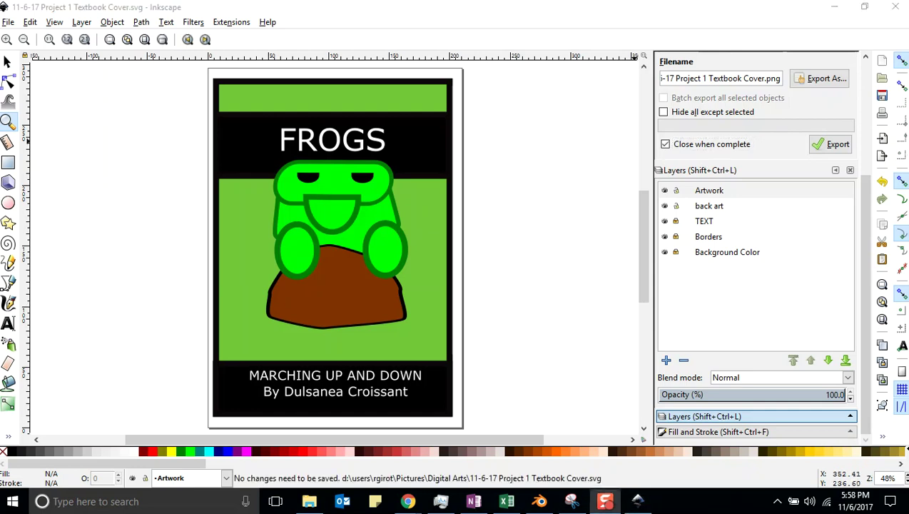
{"action": "left_click", "coordinate": [827, 145]}
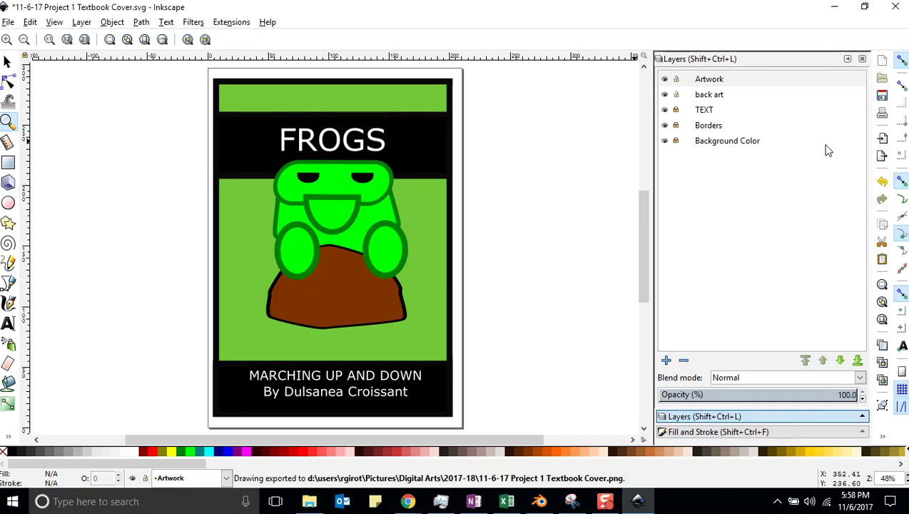
Switch to File Explorer and open the 2017-18 folder under Pictures, Digital Arts to check for the exported image
{"action": "key", "text": "super+d"}
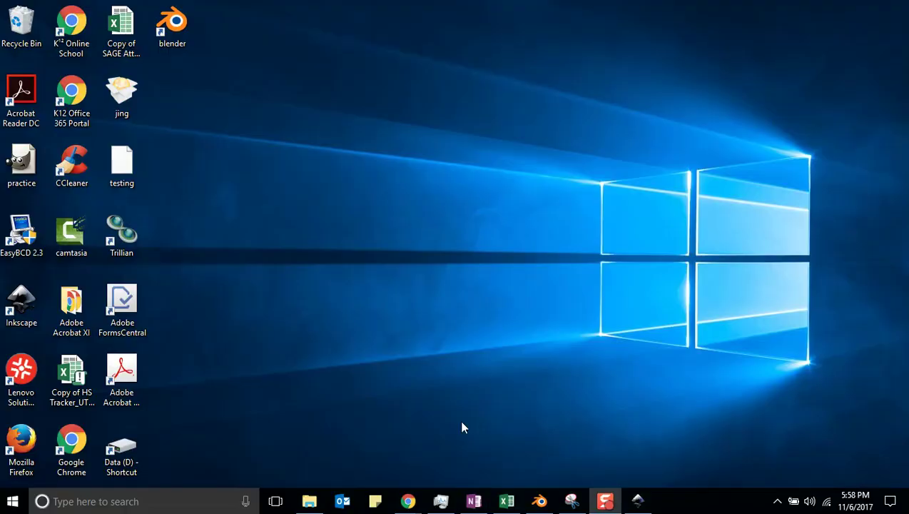
{"action": "left_click", "coordinate": [310, 501]}
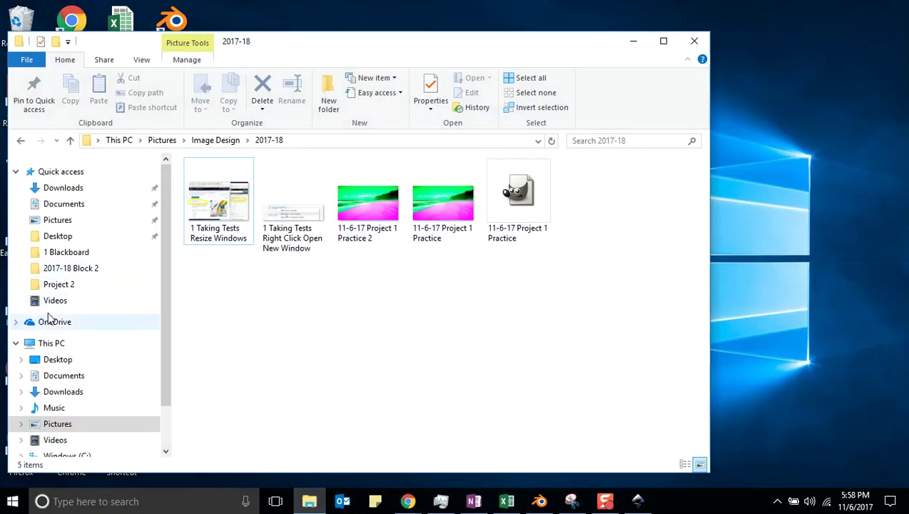
{"action": "left_click", "coordinate": [64, 237]}
{"action": "left_click", "coordinate": [59, 222]}
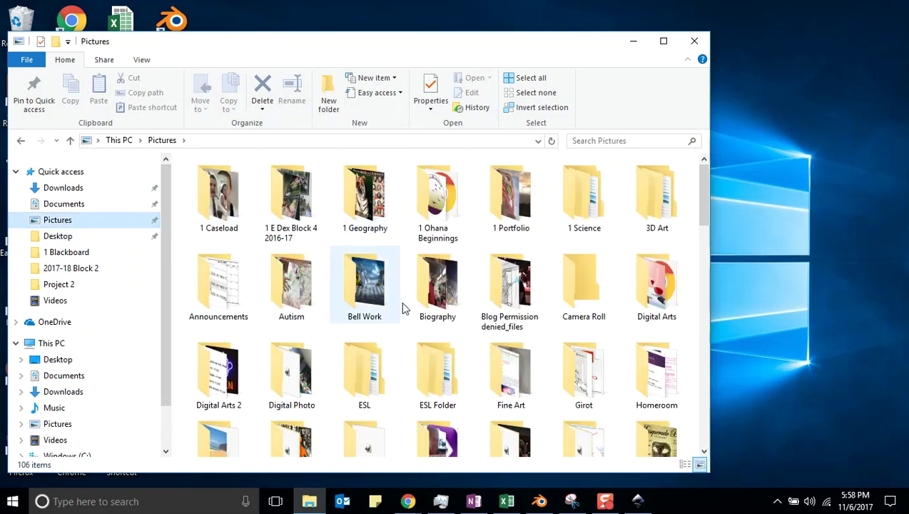
{"action": "scroll", "coordinate": [421, 303], "scroll_direction": "down", "scroll_amount": 3}
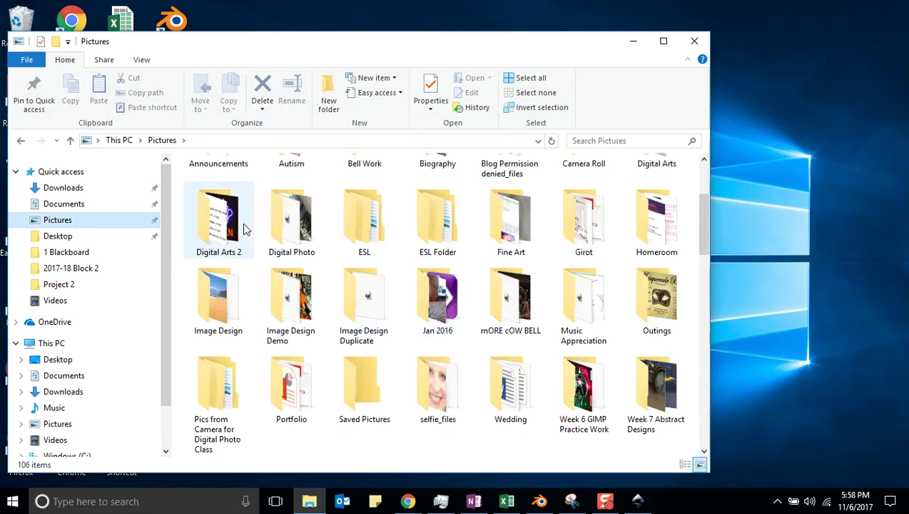
{"action": "scroll", "coordinate": [227, 225], "scroll_direction": "up", "scroll_amount": 3}
{"action": "double_click", "coordinate": [649, 269]}
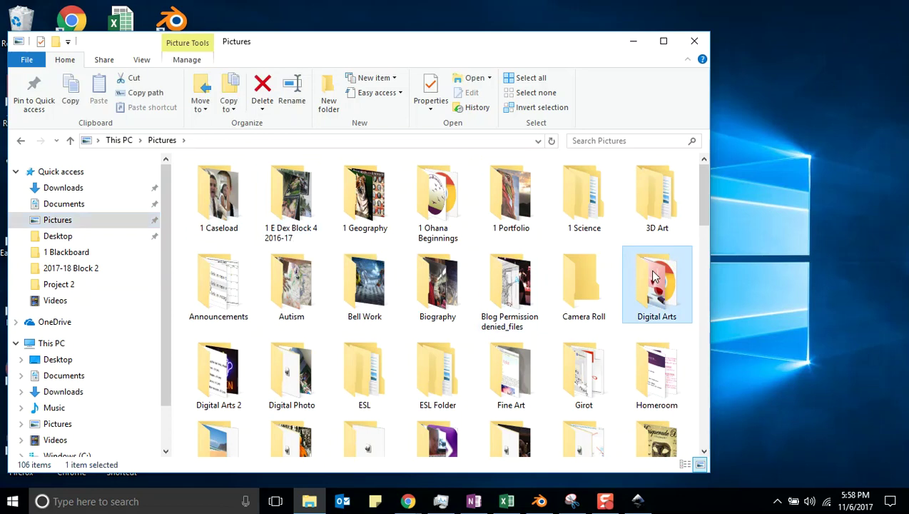
{"action": "double_click", "coordinate": [288, 198]}
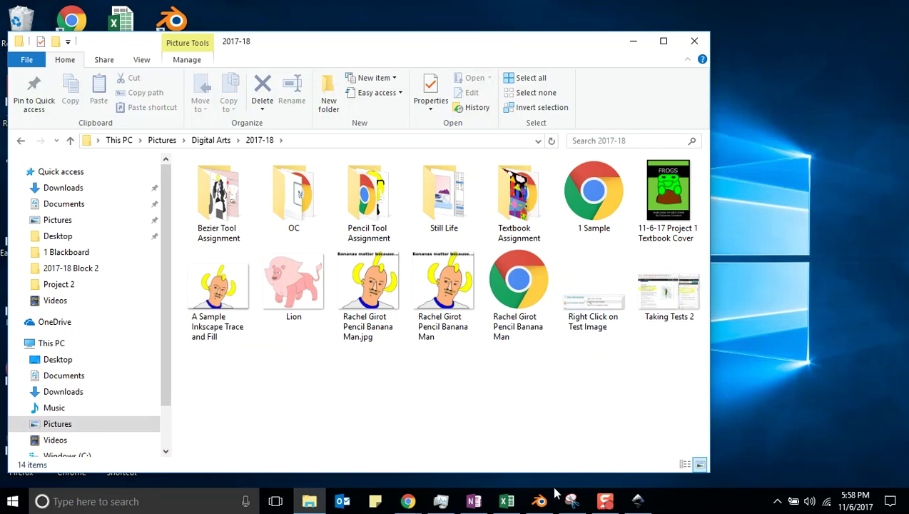
Switch back to Inkscape and save the cover under the same name as Inkscape SVG in the 2017-18 folder
{"action": "left_click", "coordinate": [637, 500]}
{"action": "left_click", "coordinate": [9, 22]}
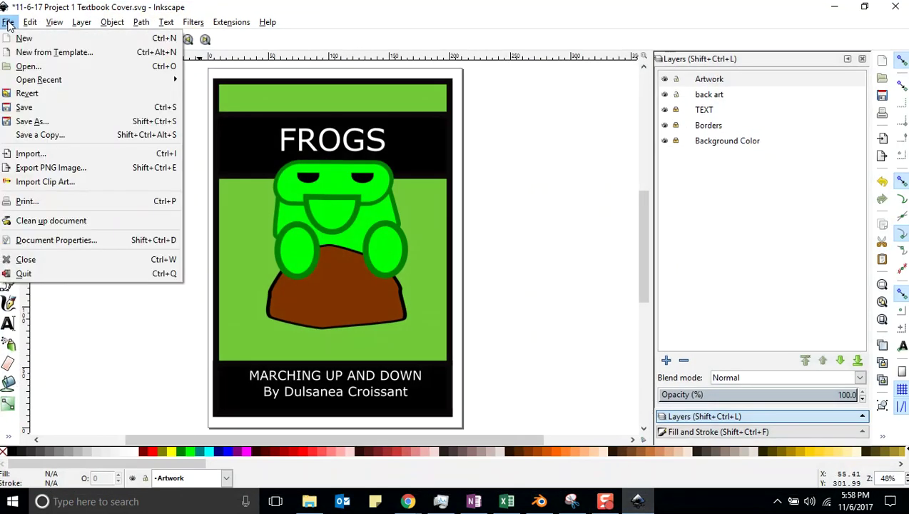
{"action": "left_click", "coordinate": [31, 123]}
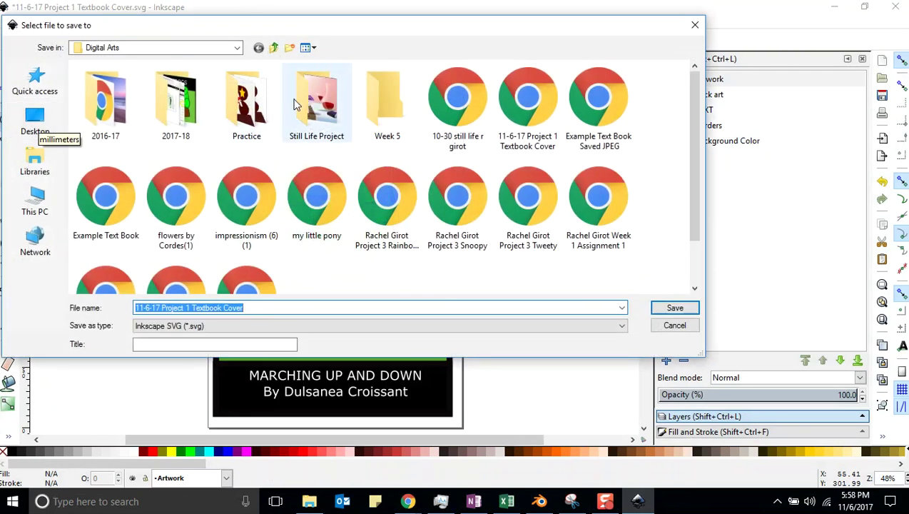
{"action": "double_click", "coordinate": [165, 105]}
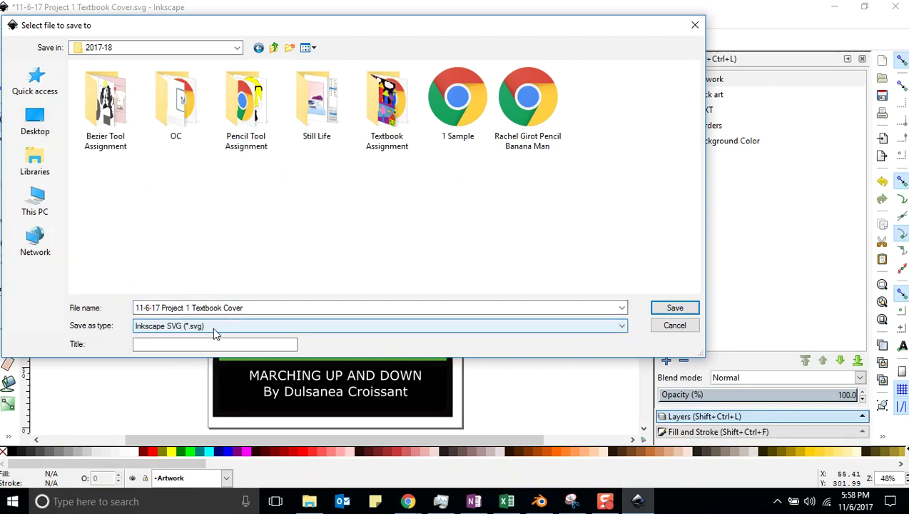
{"action": "left_click", "coordinate": [674, 307]}
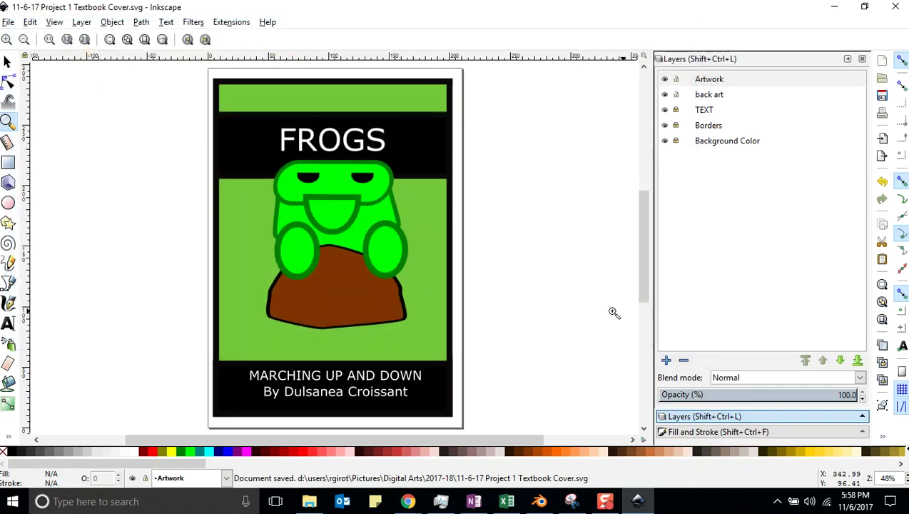
Switch to File Explorer, start opening the SVG cover in the 2017-18 folder, and look for another app on this PC
{"action": "left_click", "coordinate": [833, 7]}
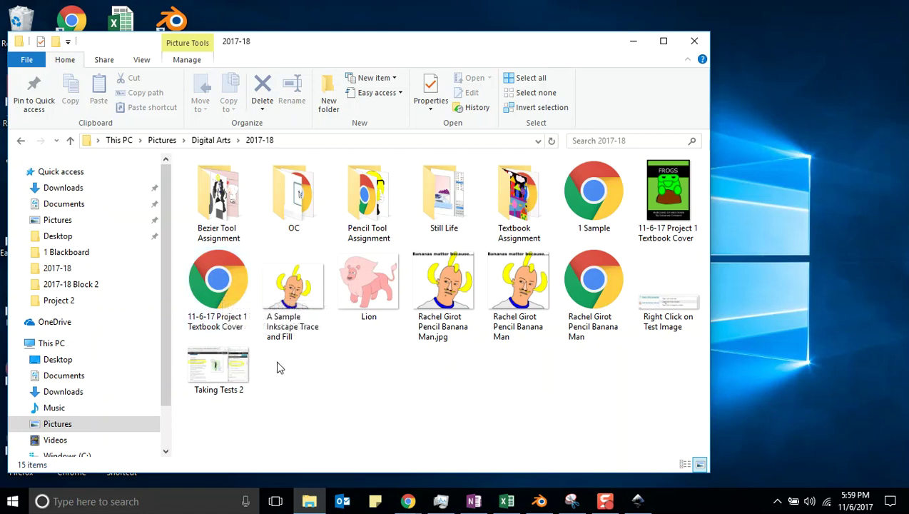
{"action": "double_click", "coordinate": [223, 285]}
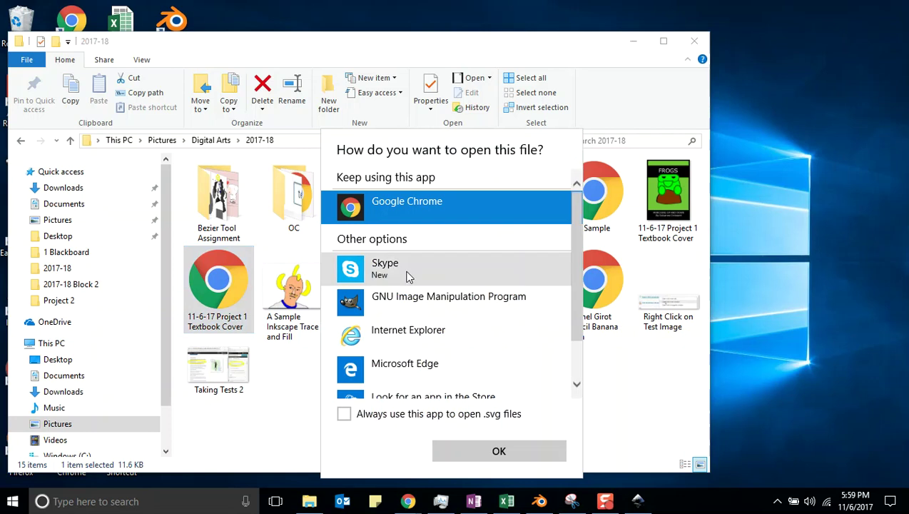
{"action": "scroll", "coordinate": [412, 277], "scroll_direction": "down", "scroll_amount": 2}
{"action": "scroll", "coordinate": [417, 283], "scroll_direction": "up", "scroll_amount": 2}
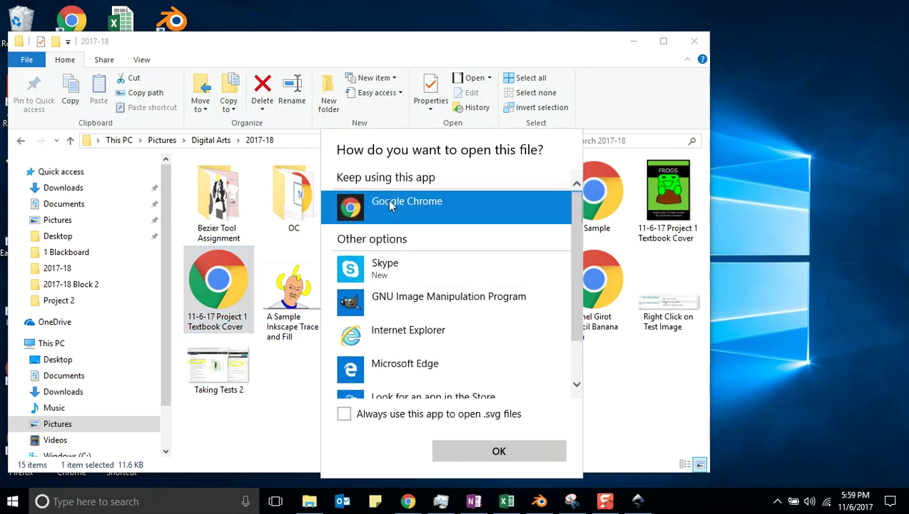
{"action": "scroll", "coordinate": [426, 280], "scroll_direction": "down", "scroll_amount": 2}
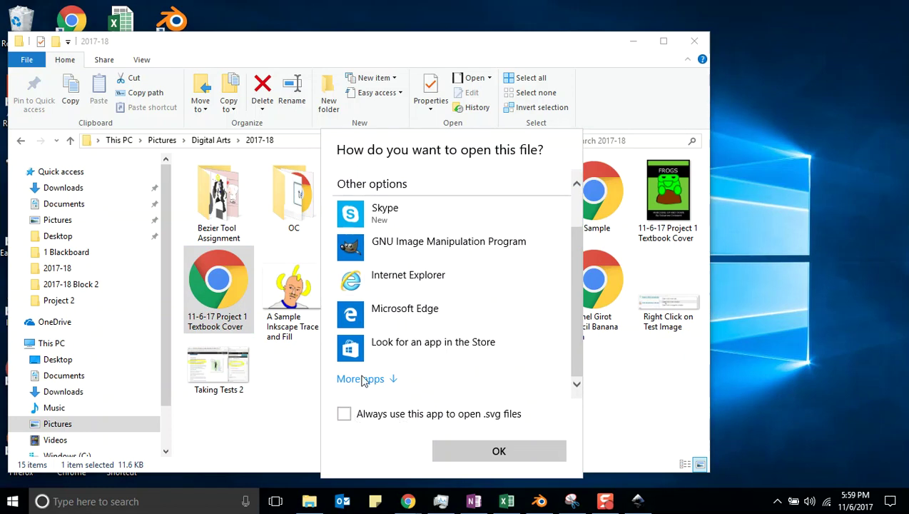
{"action": "scroll", "coordinate": [420, 308], "scroll_direction": "up", "scroll_amount": 1}
{"action": "scroll", "coordinate": [418, 285], "scroll_direction": "down", "scroll_amount": 4}
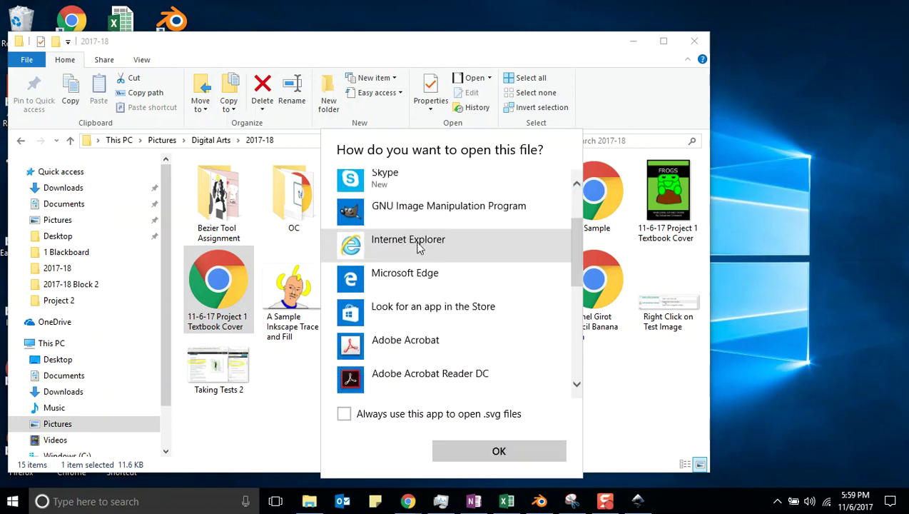
{"action": "scroll", "coordinate": [416, 258], "scroll_direction": "down", "scroll_amount": 3}
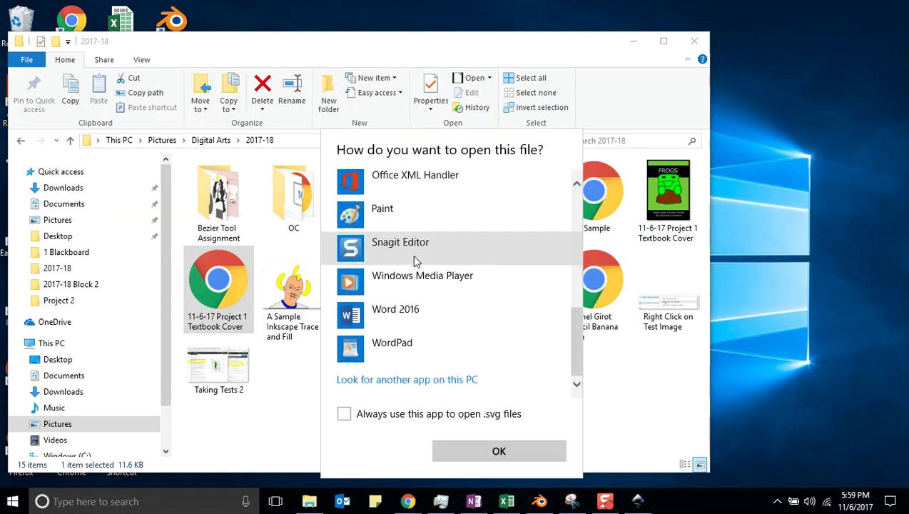
{"action": "left_click", "coordinate": [384, 379]}
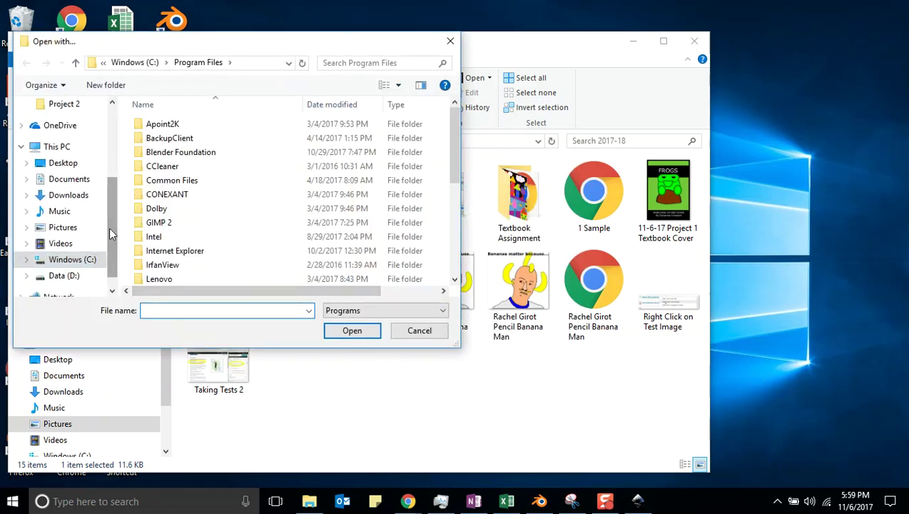
Try to choose inkscape from Program Files as the app for the SVG cover, and close the file chooser
{"action": "scroll", "coordinate": [108, 227], "scroll_direction": "down", "scroll_amount": 1}
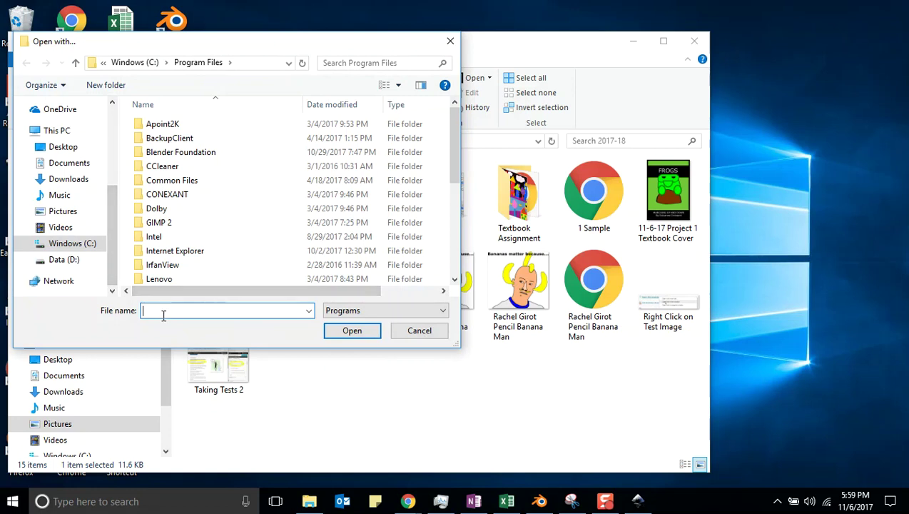
{"action": "type", "text": "inkscape"}
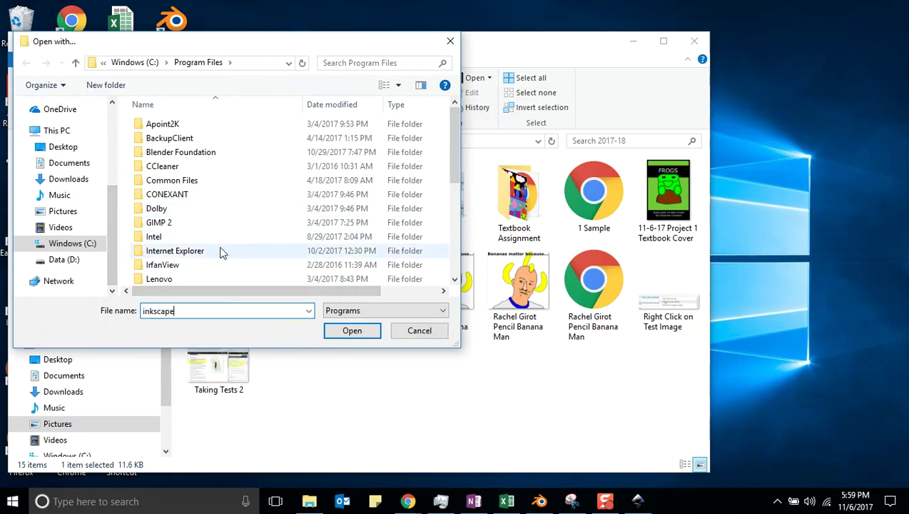
{"action": "scroll", "coordinate": [210, 203], "scroll_direction": "down", "scroll_amount": 4}
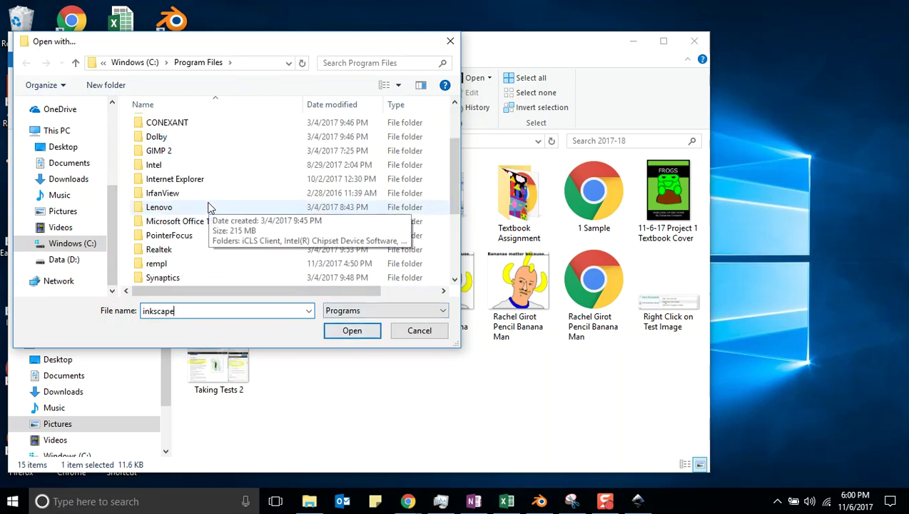
{"action": "scroll", "coordinate": [210, 203], "scroll_direction": "up", "scroll_amount": 4}
{"action": "scroll", "coordinate": [205, 206], "scroll_direction": "down", "scroll_amount": 5}
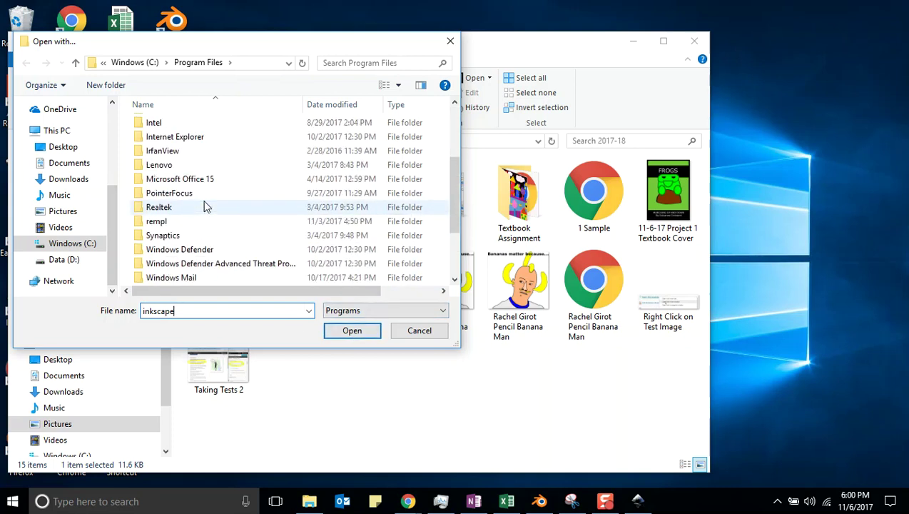
{"action": "scroll", "coordinate": [201, 207], "scroll_direction": "up", "scroll_amount": 5}
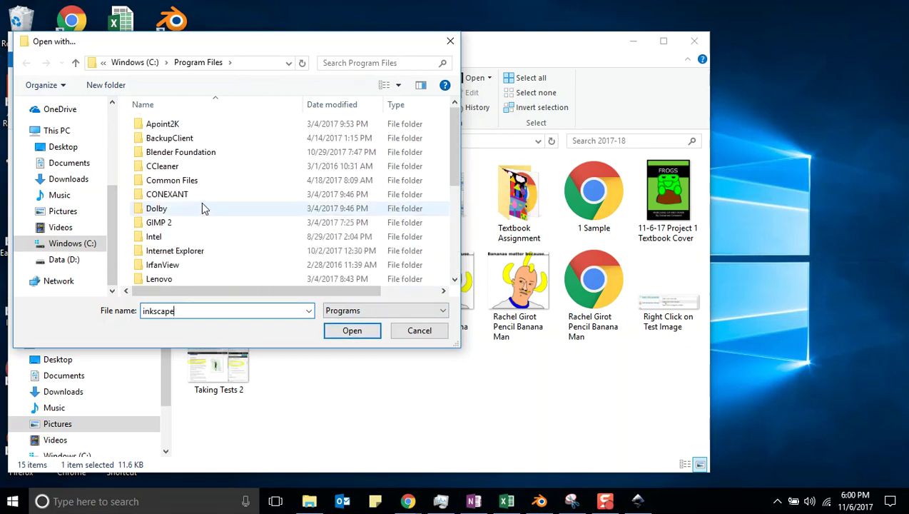
{"action": "scroll", "coordinate": [209, 199], "scroll_direction": "down", "scroll_amount": 2}
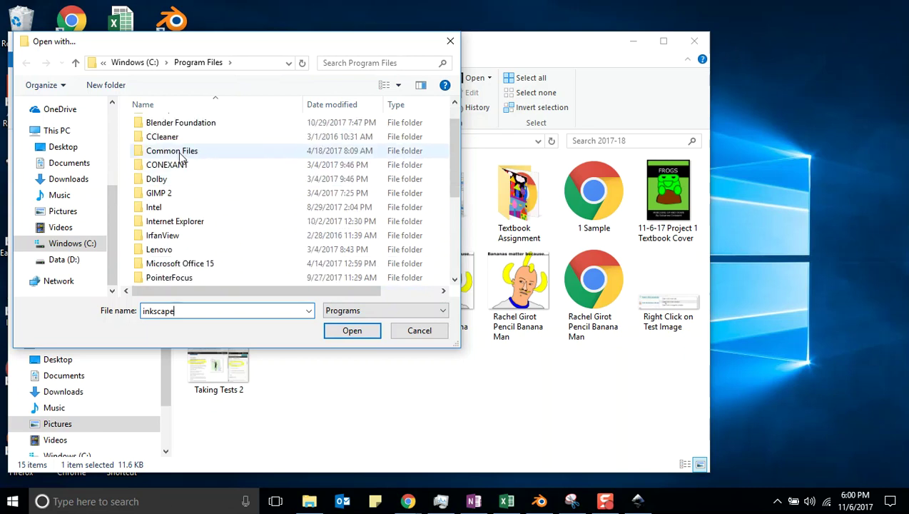
{"action": "left_click", "coordinate": [352, 331]}
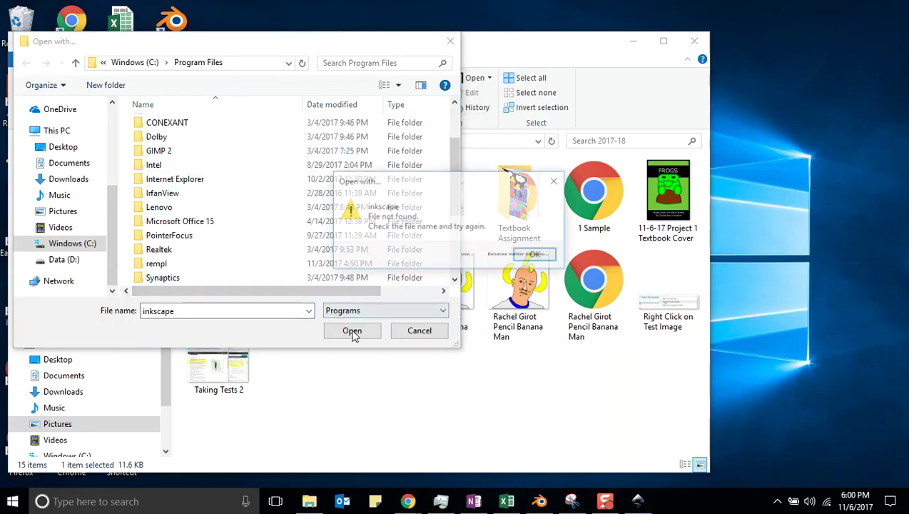
{"action": "left_click", "coordinate": [534, 255]}
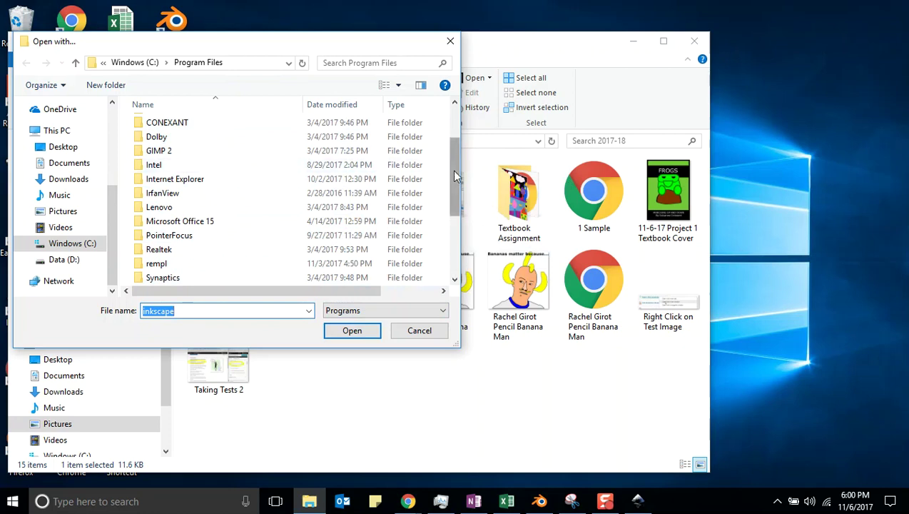
{"action": "left_click_drag", "start_coordinate": [454, 175], "coordinate": [452, 132]}
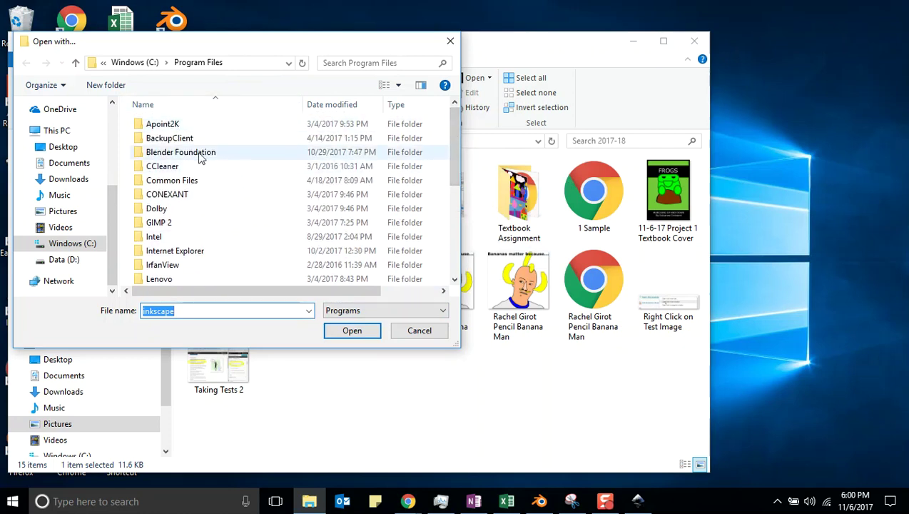
{"action": "left_click", "coordinate": [450, 42]}
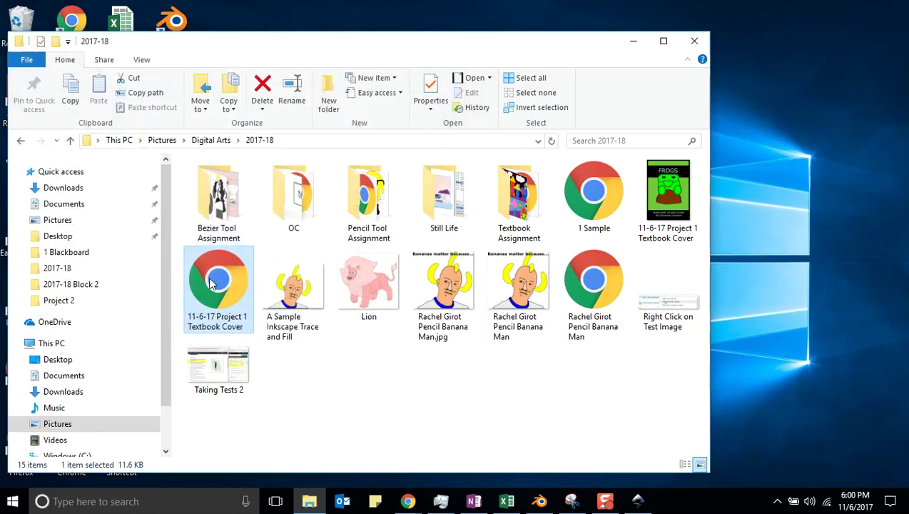
Switch to Inkscape, try to open the PNG cover from the 2017-18 folder, and cancel the bitmap import
{"action": "left_click", "coordinate": [637, 502]}
{"action": "left_click", "coordinate": [12, 24]}
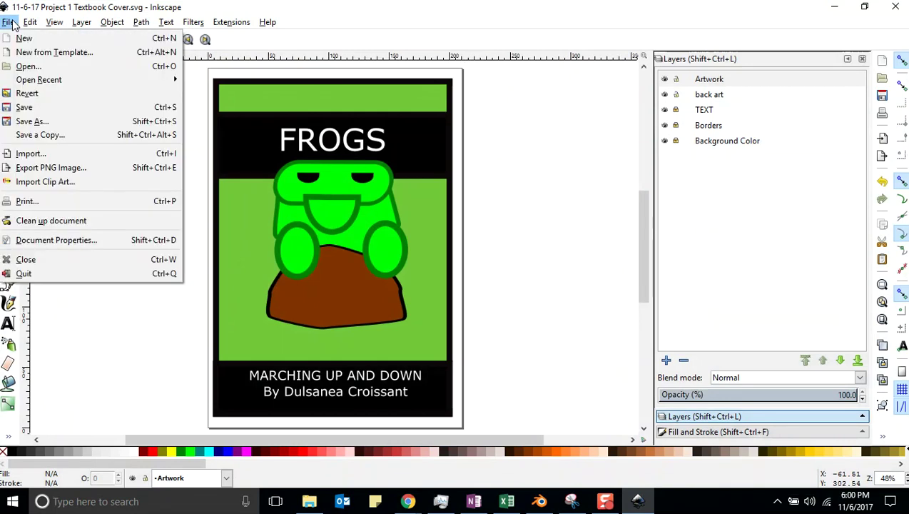
{"action": "left_click", "coordinate": [28, 66]}
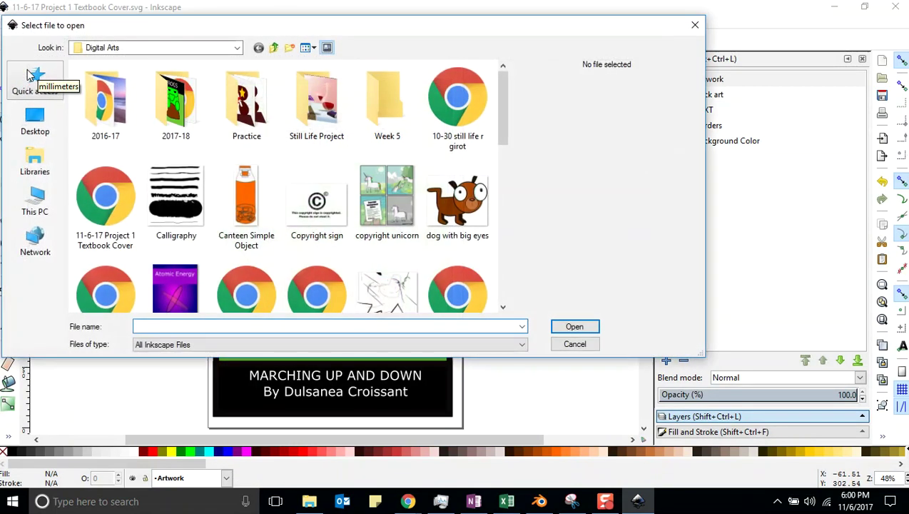
{"action": "double_click", "coordinate": [184, 101]}
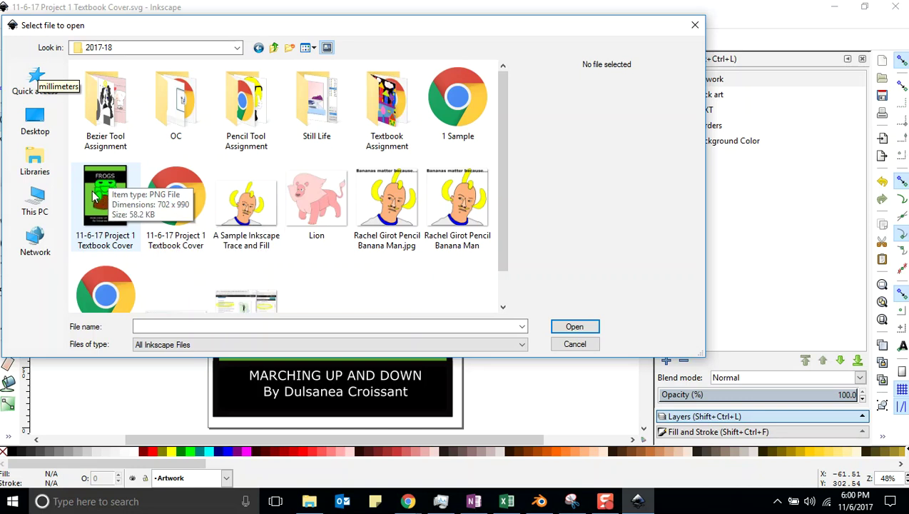
{"action": "left_click_drag", "start_coordinate": [704, 173], "coordinate": [587, 176]}
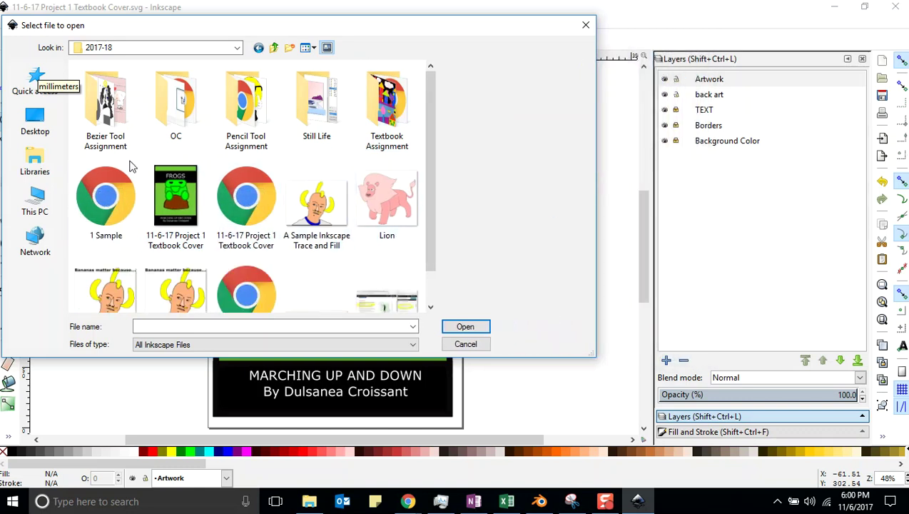
{"action": "double_click", "coordinate": [175, 189]}
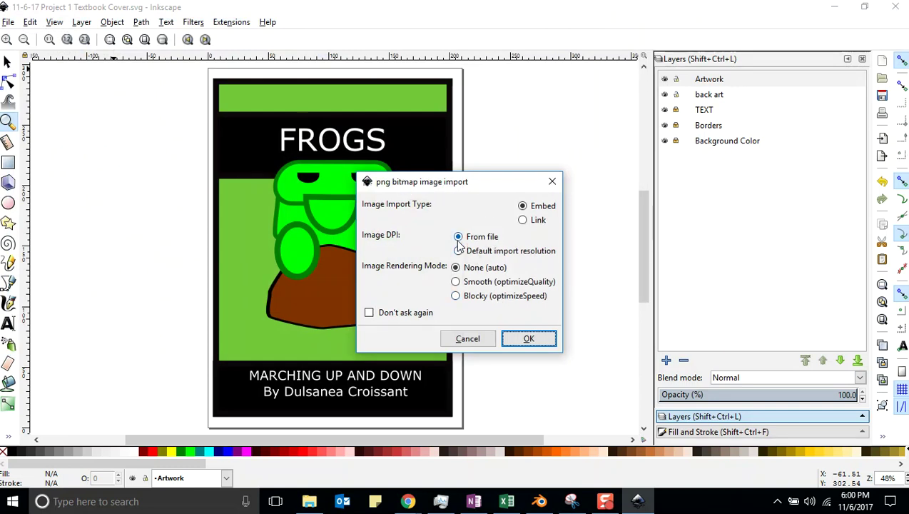
{"action": "left_click", "coordinate": [468, 338]}
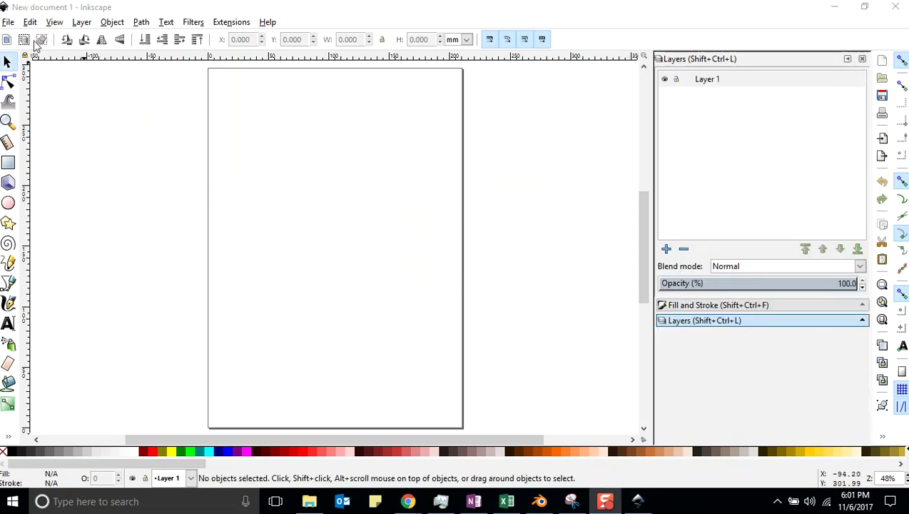
Open the PNG version of 11-6-17 Project 1 Textbook Cover as an embedded image with its DPI from file
{"action": "left_click", "coordinate": [9, 23]}
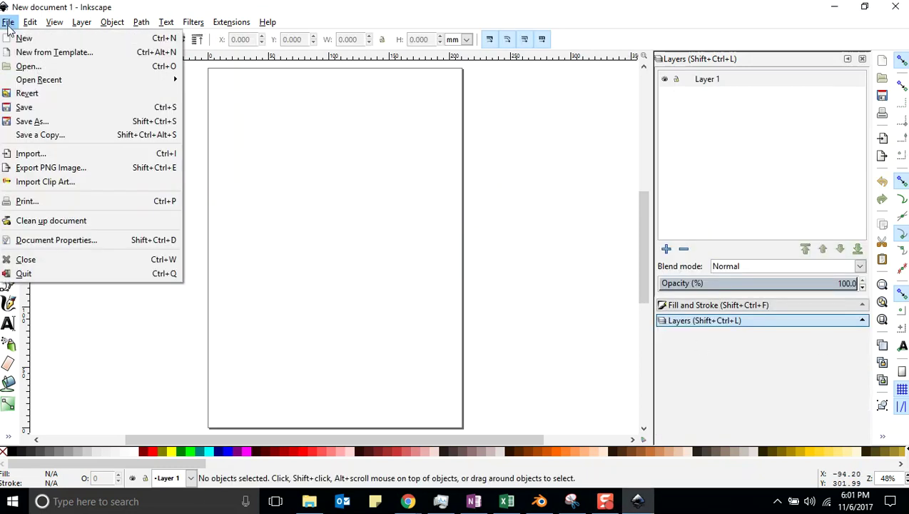
{"action": "left_click", "coordinate": [26, 66]}
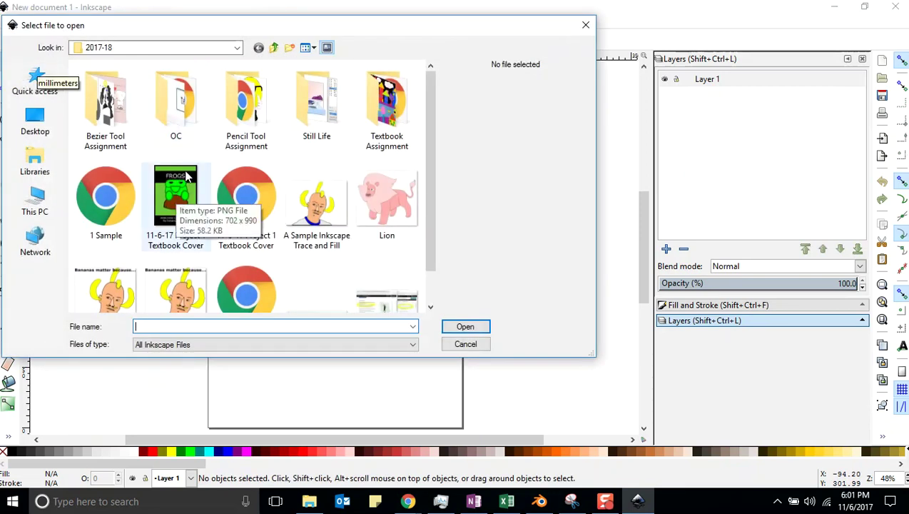
{"action": "double_click", "coordinate": [175, 186]}
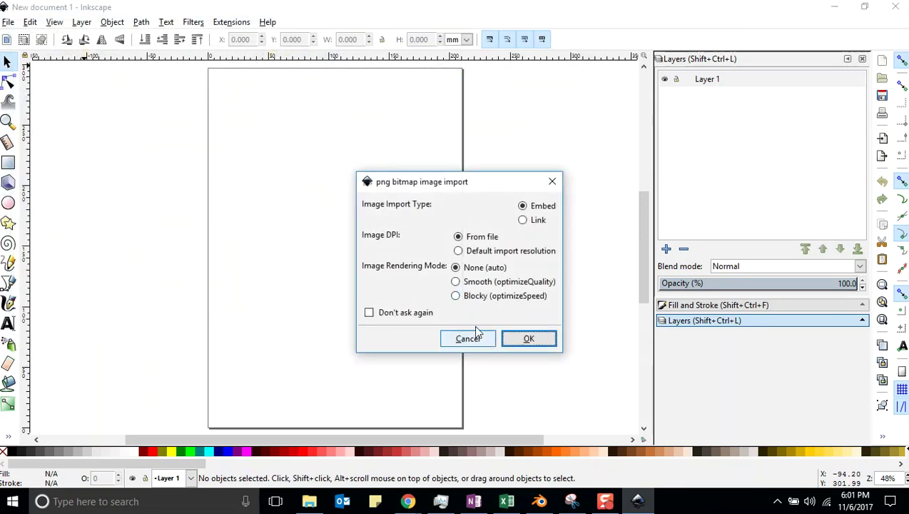
{"action": "left_click", "coordinate": [529, 338]}
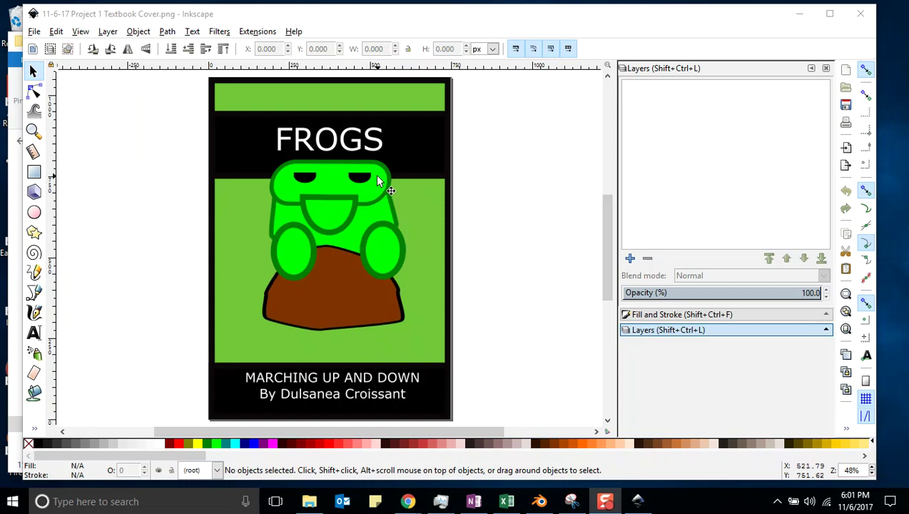
Delete the embedded cover image from the page and open the SVG version of the textbook cover from the 2017-18 folder
{"action": "left_click", "coordinate": [340, 148]}
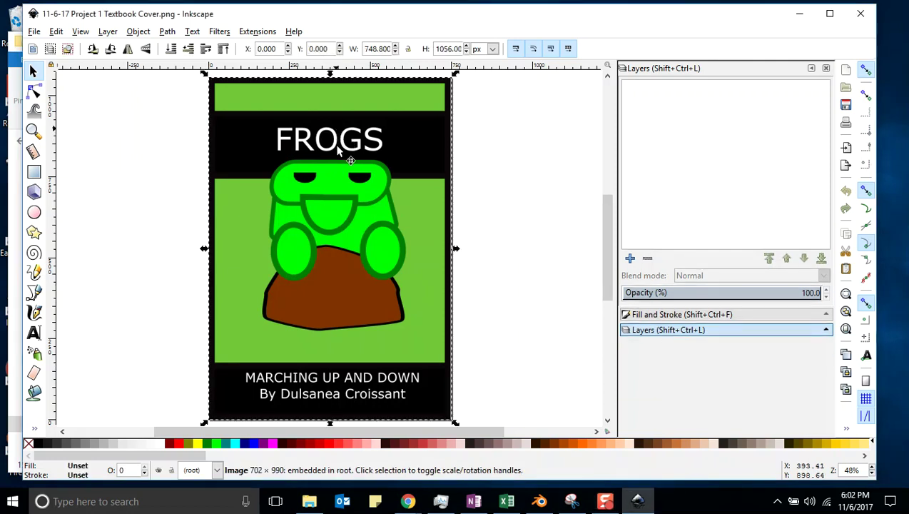
{"action": "key", "text": "Delete"}
{"action": "left_click", "coordinate": [34, 31]}
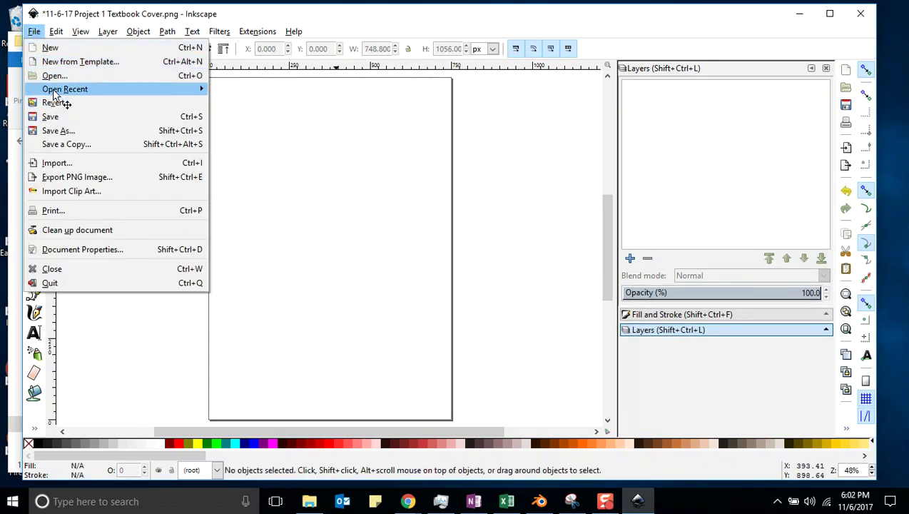
{"action": "left_click", "coordinate": [54, 75]}
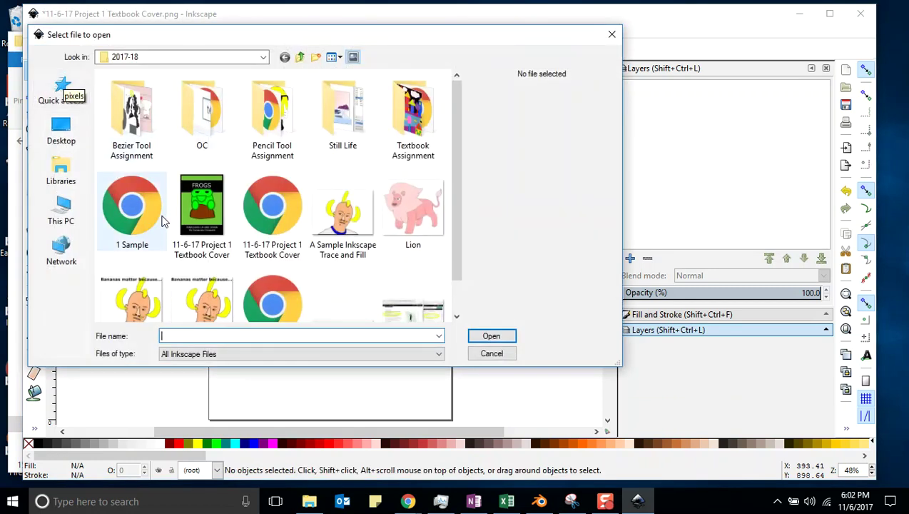
{"action": "double_click", "coordinate": [276, 212]}
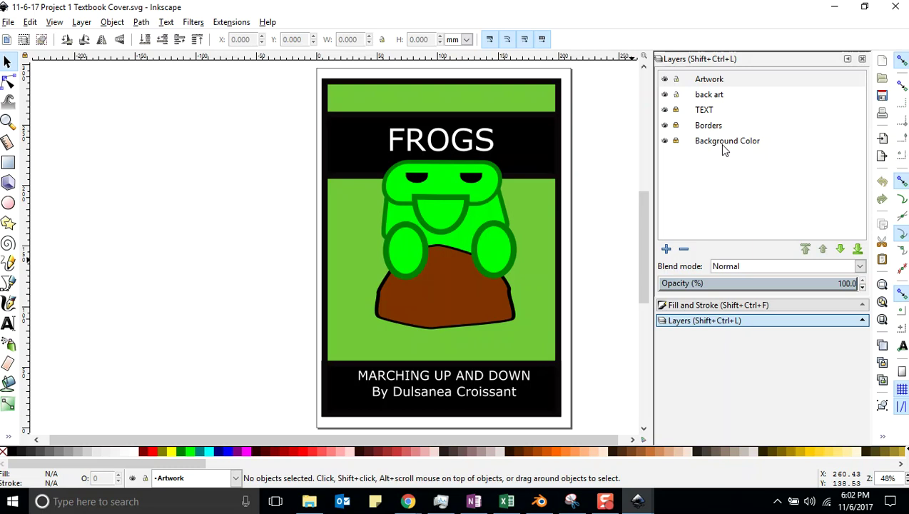
Move the frog's rounded head shape off the page to test its editability, undo the move and deselect it
{"action": "left_click", "coordinate": [444, 174]}
{"action": "left_click_drag", "start_coordinate": [443, 173], "coordinate": [175, 166]}
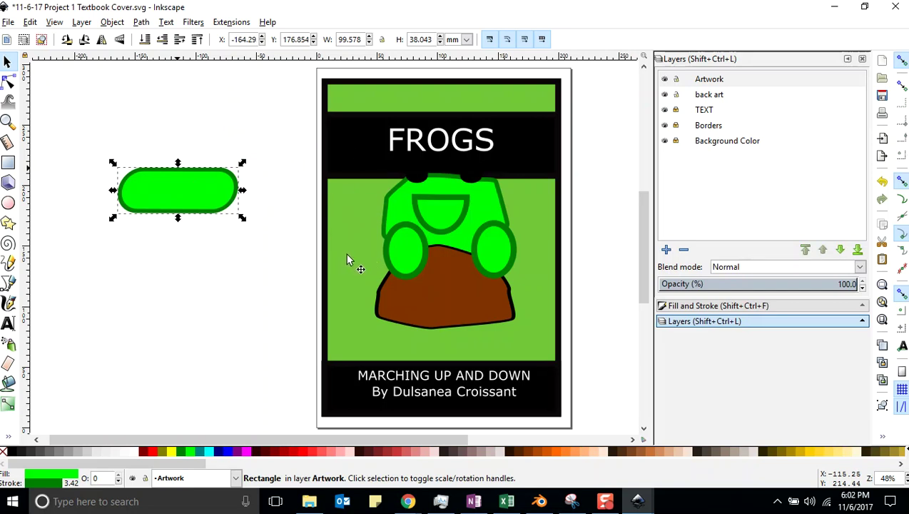
{"action": "key", "text": "ctrl+z"}
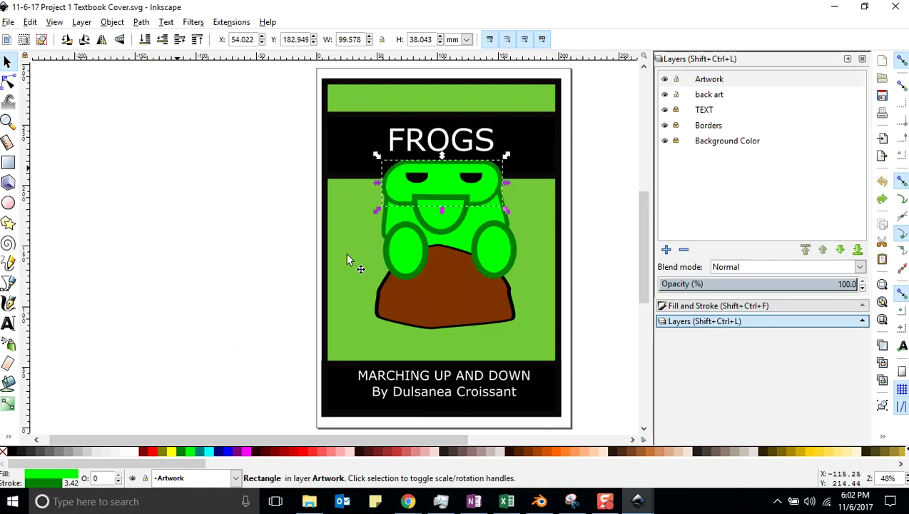
{"action": "left_click", "coordinate": [607, 191]}
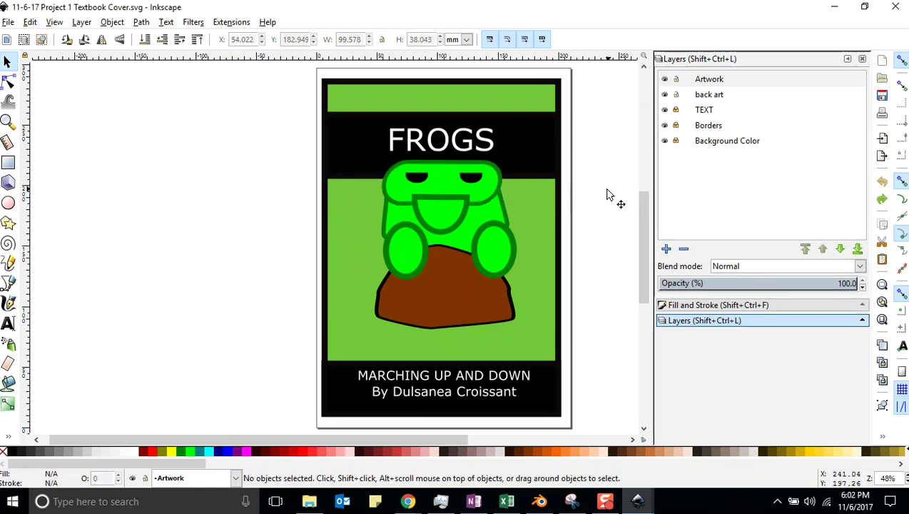
Save a copy of the cover as 11-6-17 Project 1 Textbook Cover 2 in Inkscape SVG format in the 2017-18 folder
{"action": "left_click", "coordinate": [8, 23]}
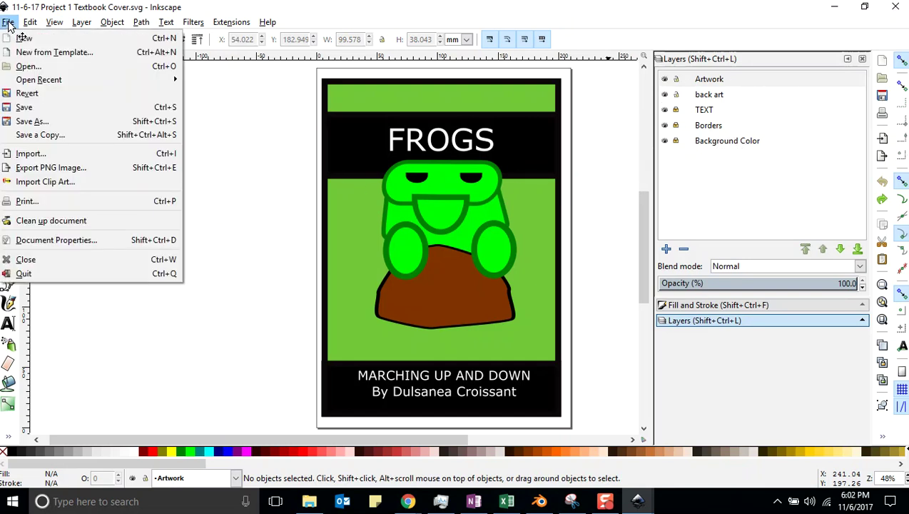
{"action": "left_click", "coordinate": [32, 120]}
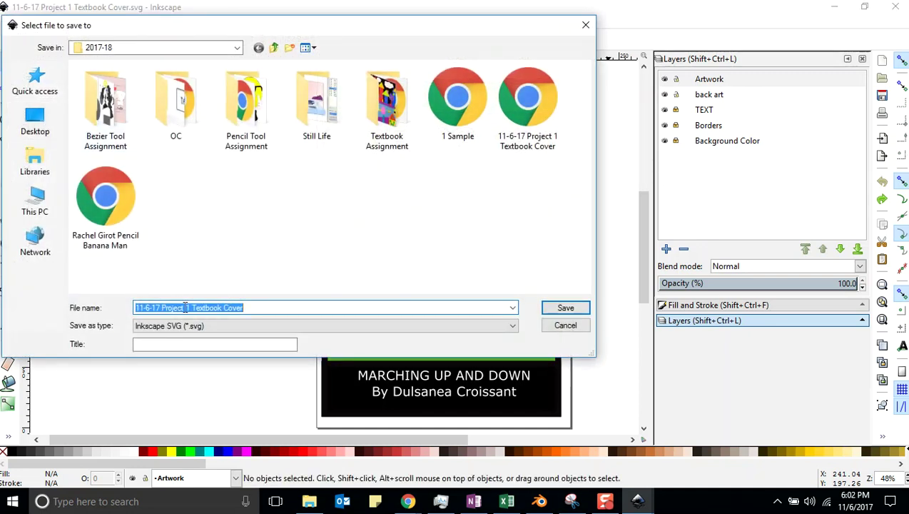
{"action": "left_click", "coordinate": [239, 308]}
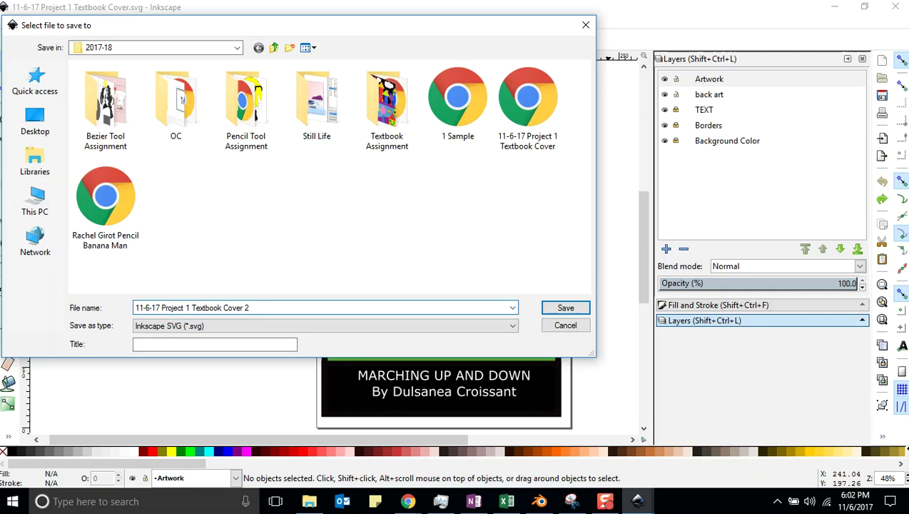
{"action": "key", "text": "Return"}
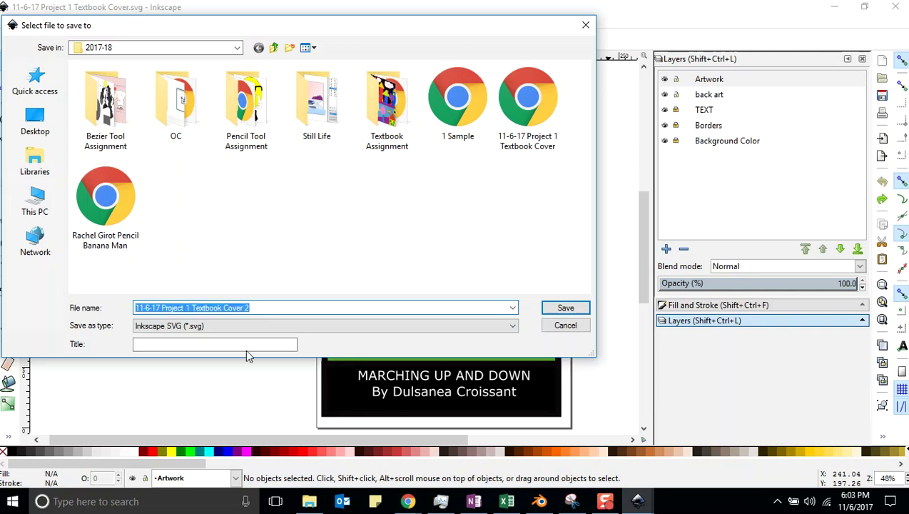